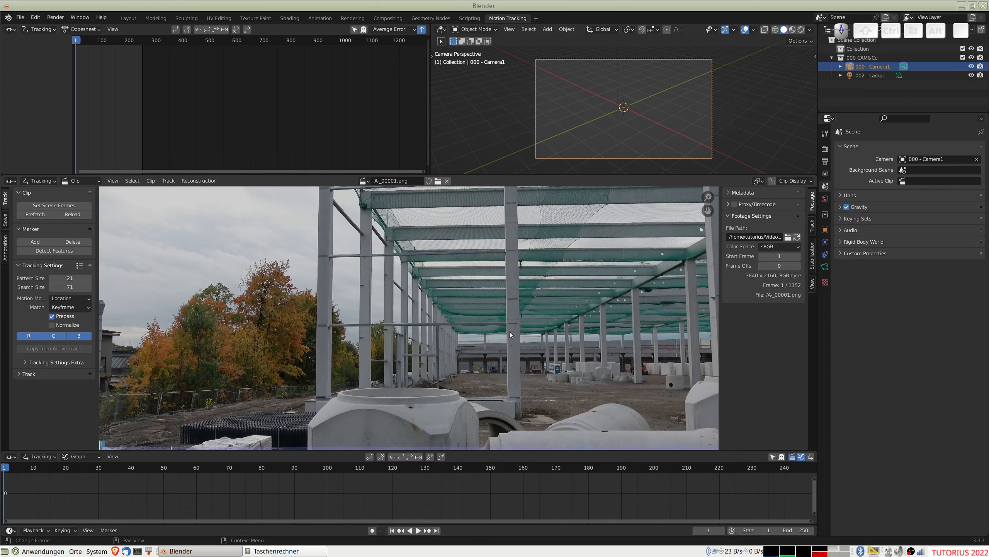
# Step through the clip from frame 1 to frame 25 to check the camera motion, and return to frame 1
pyautogui.scroll(-2, 510, 331)
pyautogui.scroll(2, 510, 331)
pyautogui.scroll(-1, 511, 331)
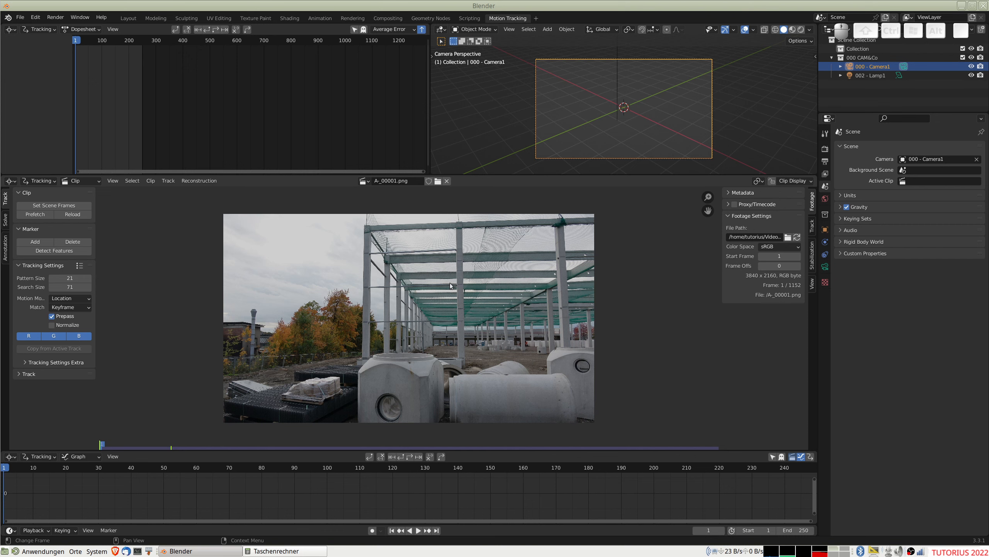
pyautogui.press('Right')
pyautogui.press('Right')
pyautogui.press('Right')
pyautogui.press('Right')
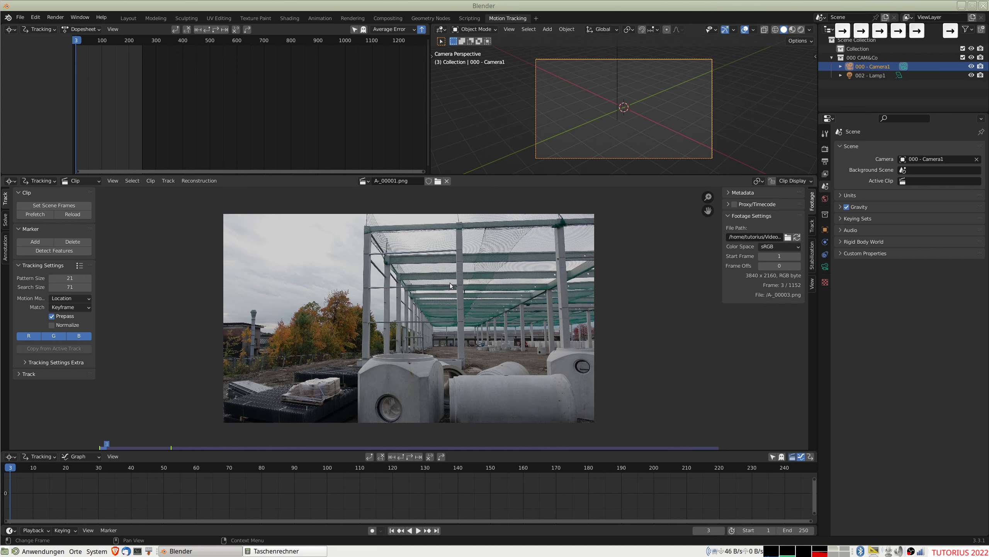
pyautogui.press('Right')
pyautogui.press('Right')
pyautogui.press('Right')
pyautogui.press('Right')
pyautogui.press('Right')
pyautogui.press('Right')
pyautogui.press('Right')
pyautogui.press('Right')
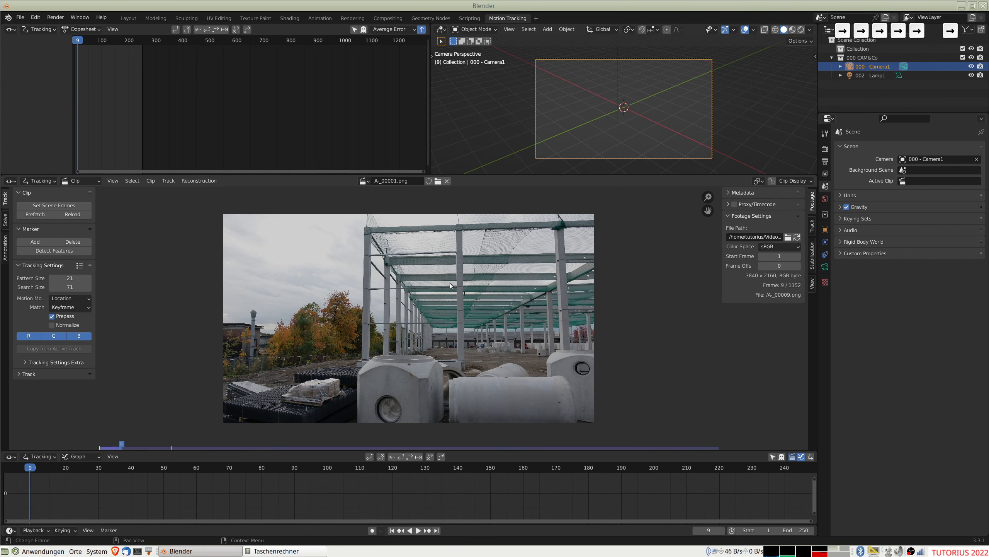
pyautogui.press('Right')
pyautogui.press('Right')
pyautogui.press('Right')
pyautogui.press('Right')
pyautogui.press('Right')
pyautogui.press('Right')
pyautogui.press('Right')
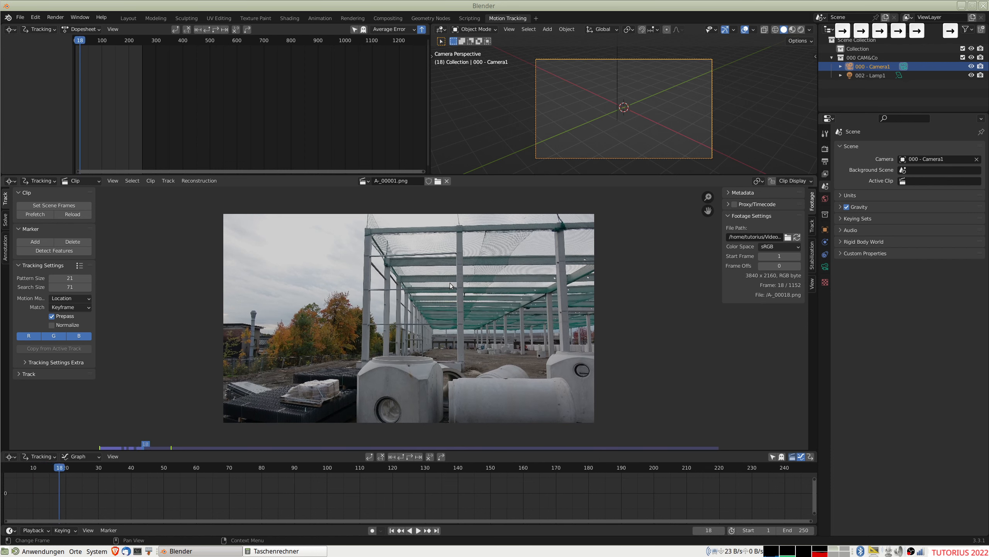
pyautogui.press('Right')
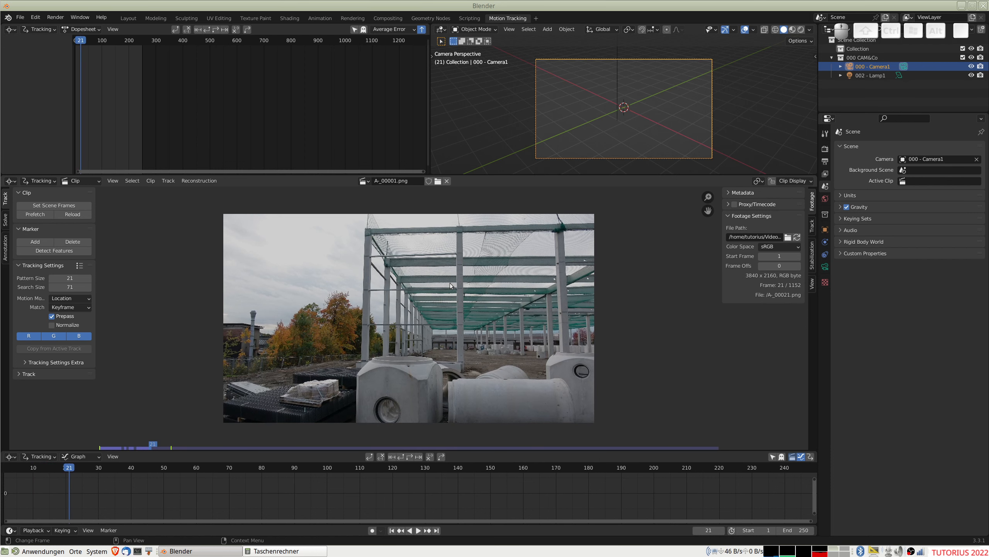
pyautogui.press('Right')
pyautogui.press('Right')
pyautogui.press('Right')
pyautogui.press('Right')
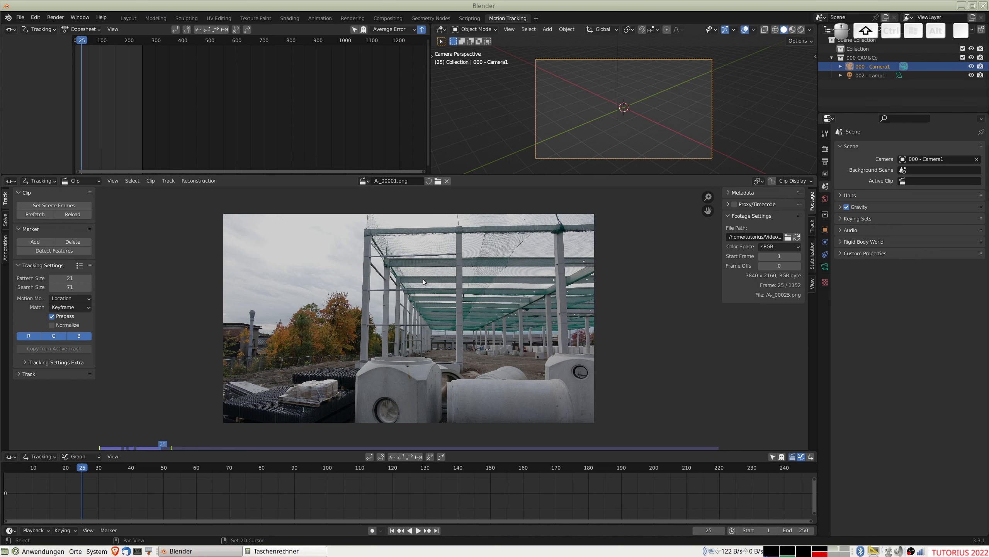
pyautogui.hotkey('shift', 'Left')
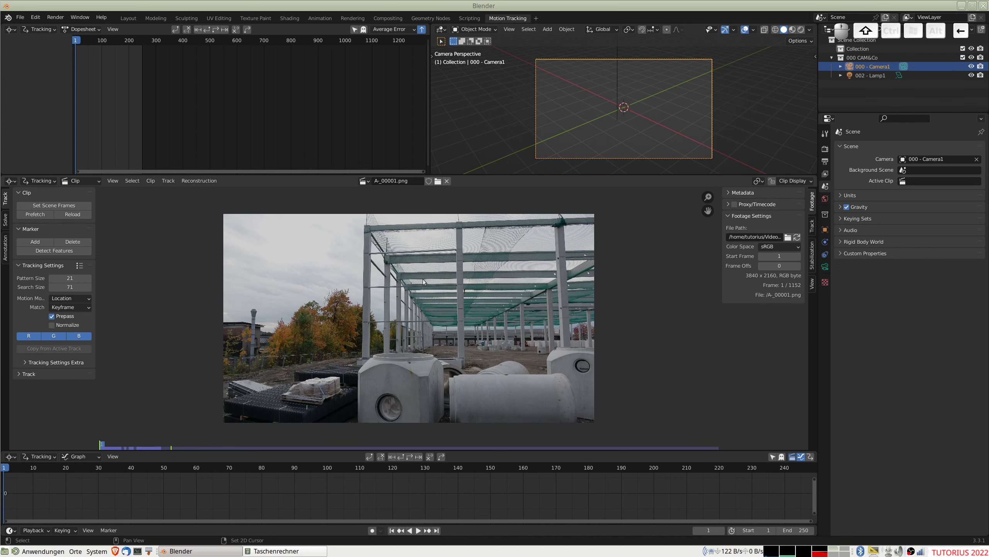
# Set the tracking pattern size to 30 and the search size to 90
pyautogui.click(69, 278)
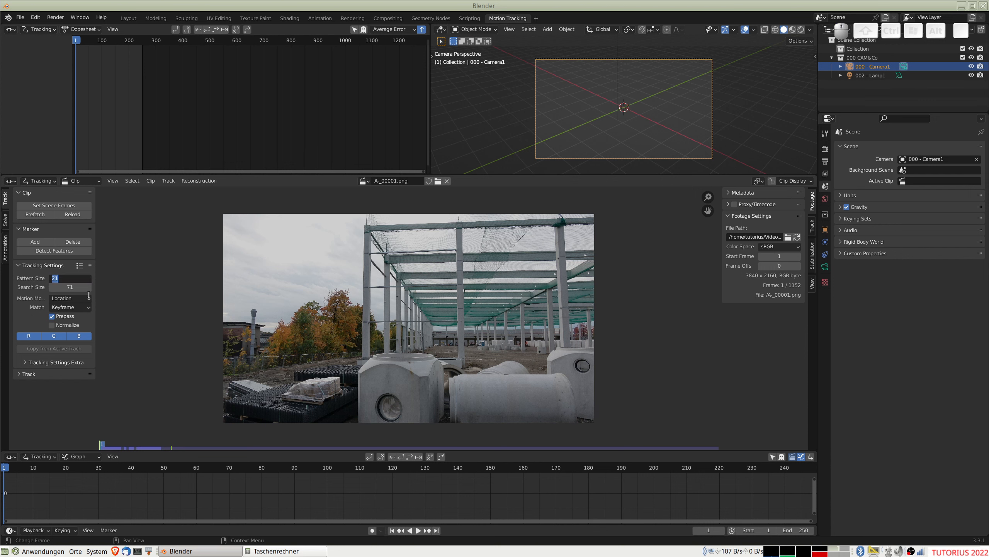
pyautogui.write('30')
pyautogui.press('Return')
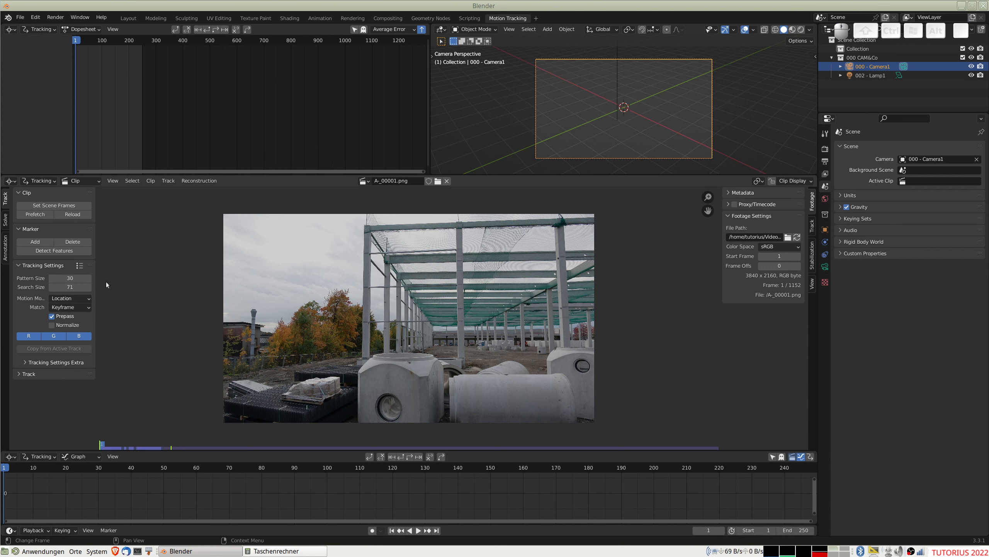
pyautogui.click(72, 287)
pyautogui.write('90')
pyautogui.press('Return')
# Detect features on the clip's first frame and track the resulting markers forward
pyautogui.click(49, 251)
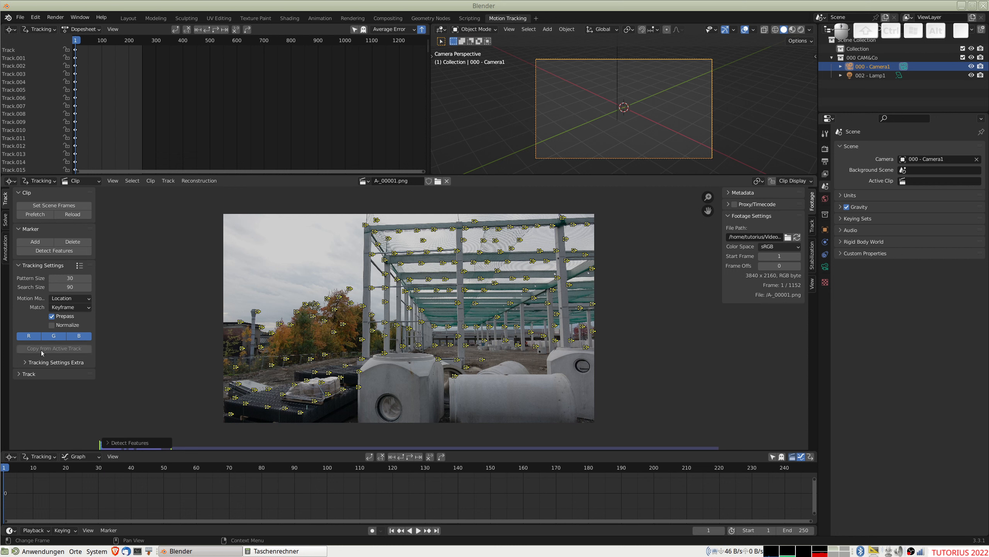
pyautogui.click(19, 374)
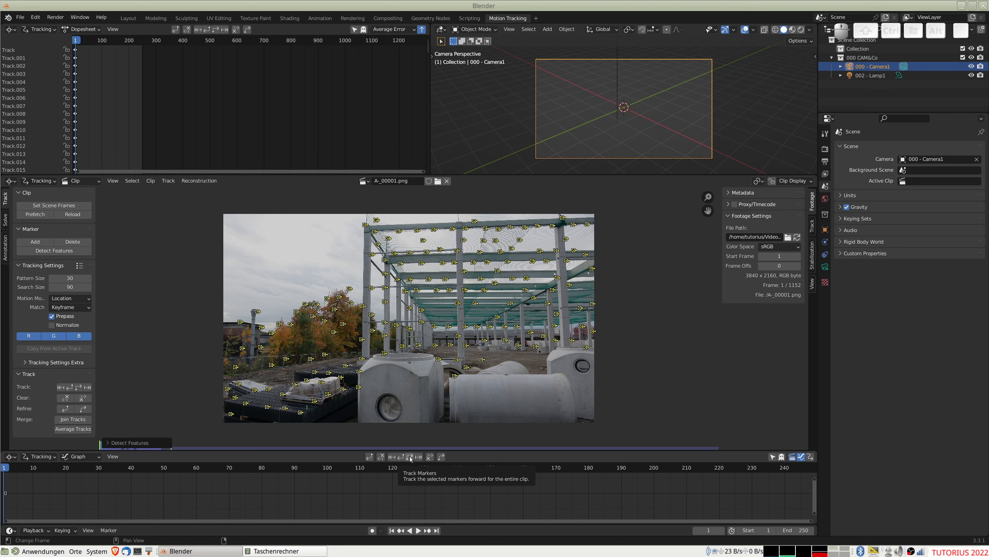
pyautogui.click(410, 457)
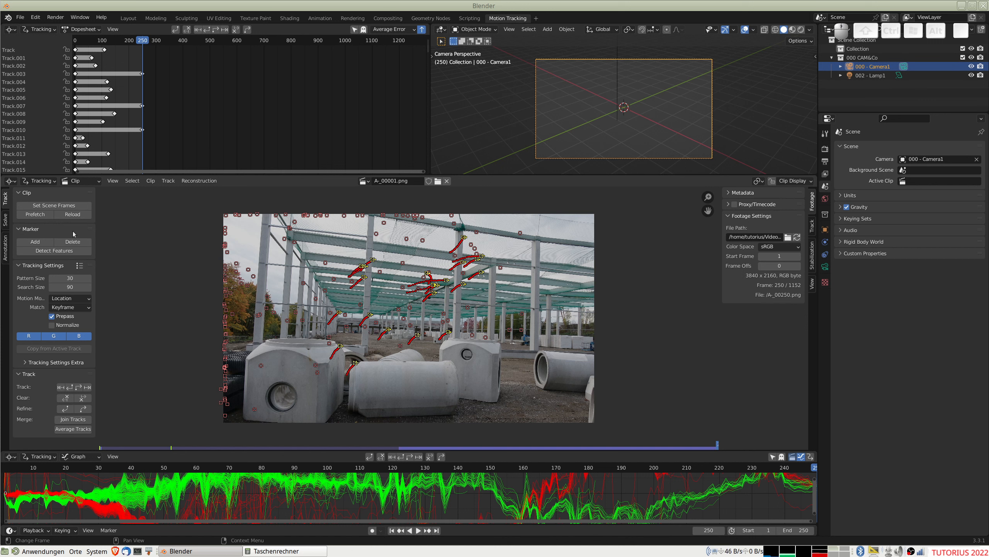
# Match the scene's frame range to the clip and continue tracking the markers forward to its last frame
pyautogui.click(53, 207)
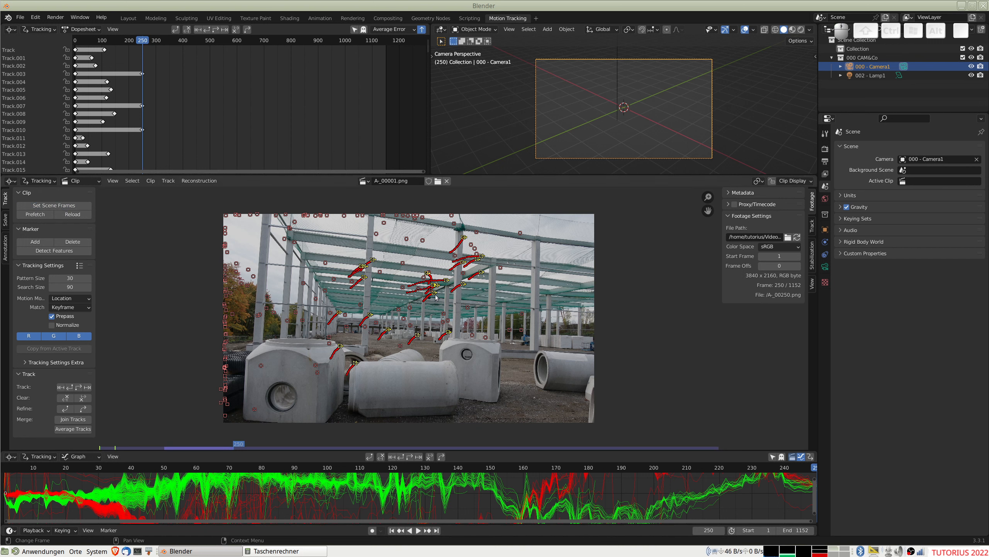
pyautogui.click(409, 457)
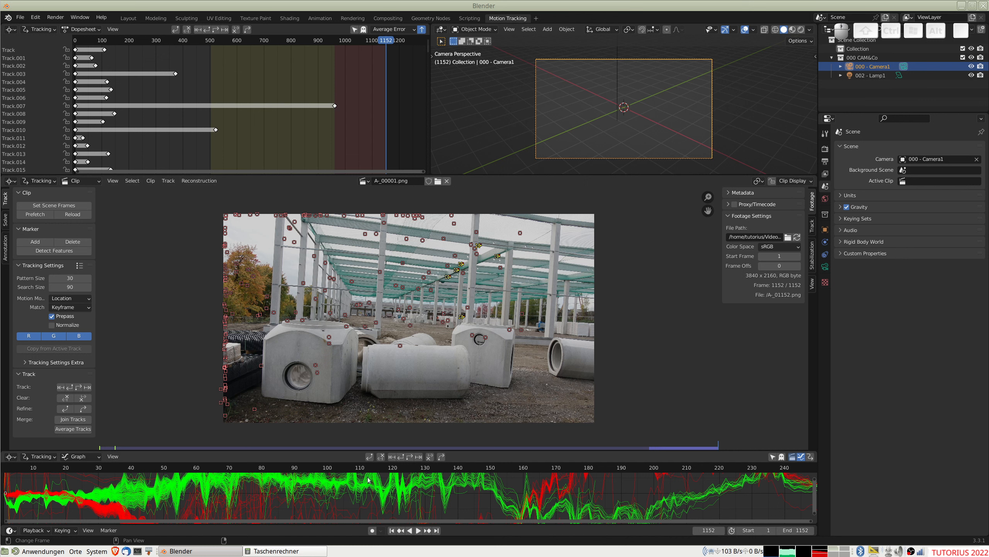
# Duplicate the Motion Tracking workspace and merge its 3D viewport and dopesheet areas into the clip editor
pyautogui.rightClick(510, 17)
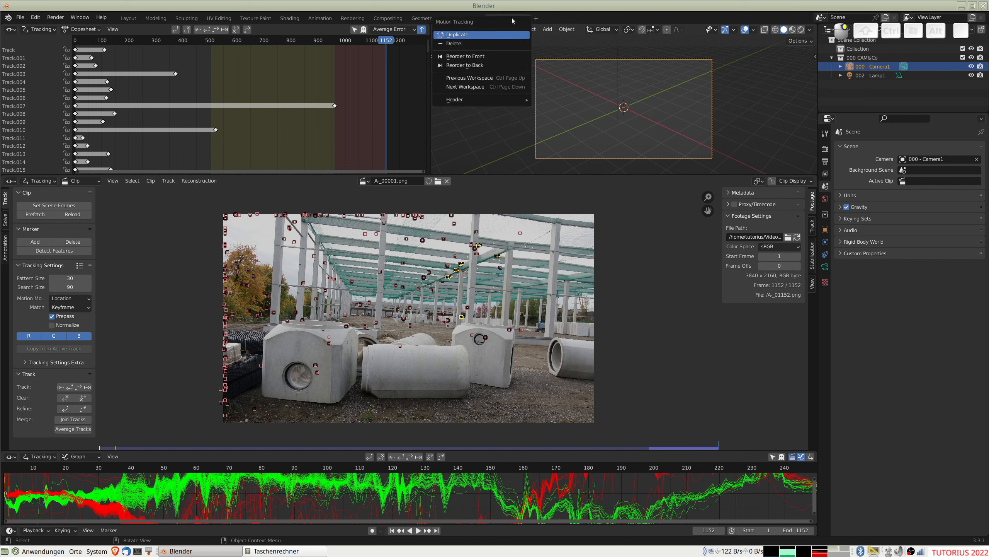
pyautogui.click(490, 34)
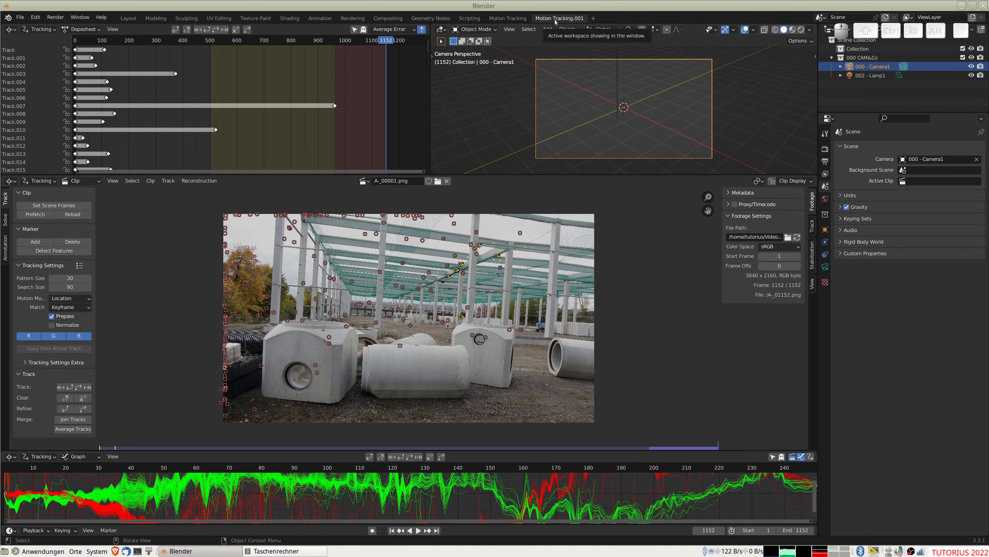
pyautogui.rightClick(429, 95)
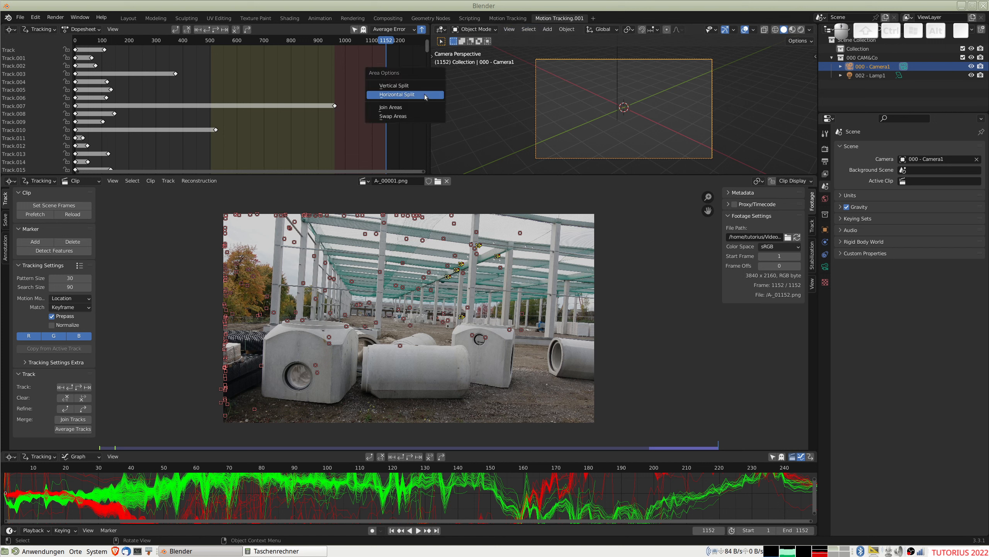
pyautogui.click(419, 108)
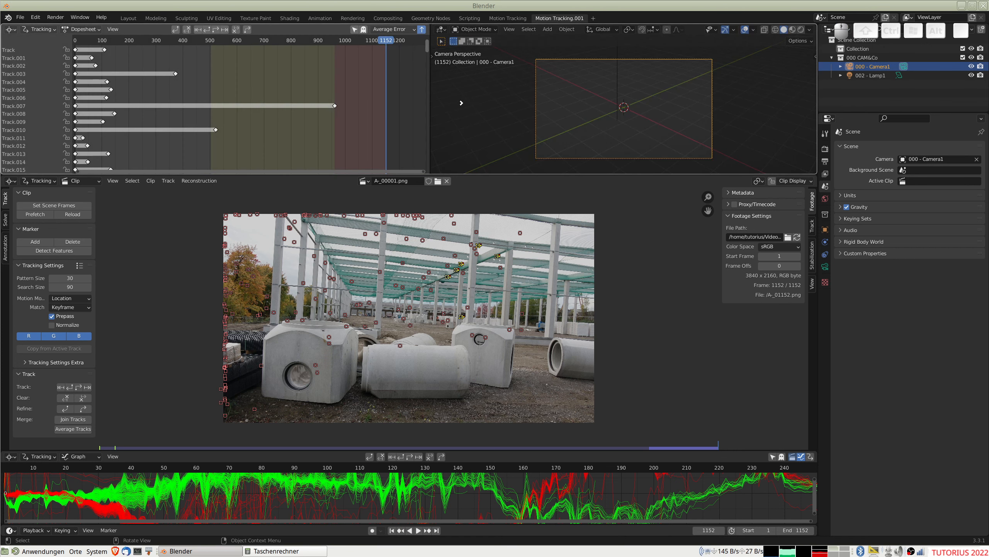
pyautogui.click(462, 104)
pyautogui.rightClick(447, 174)
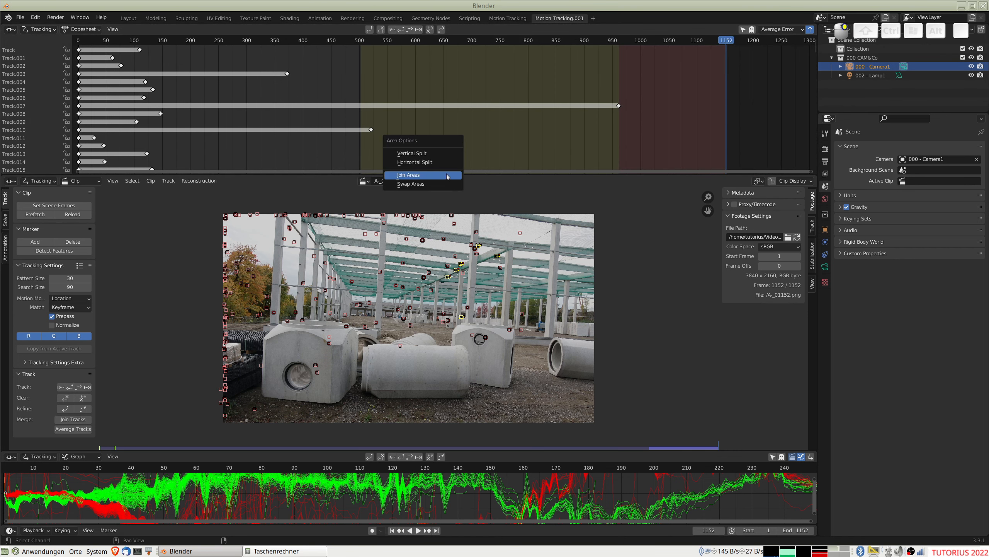
pyautogui.click(439, 173)
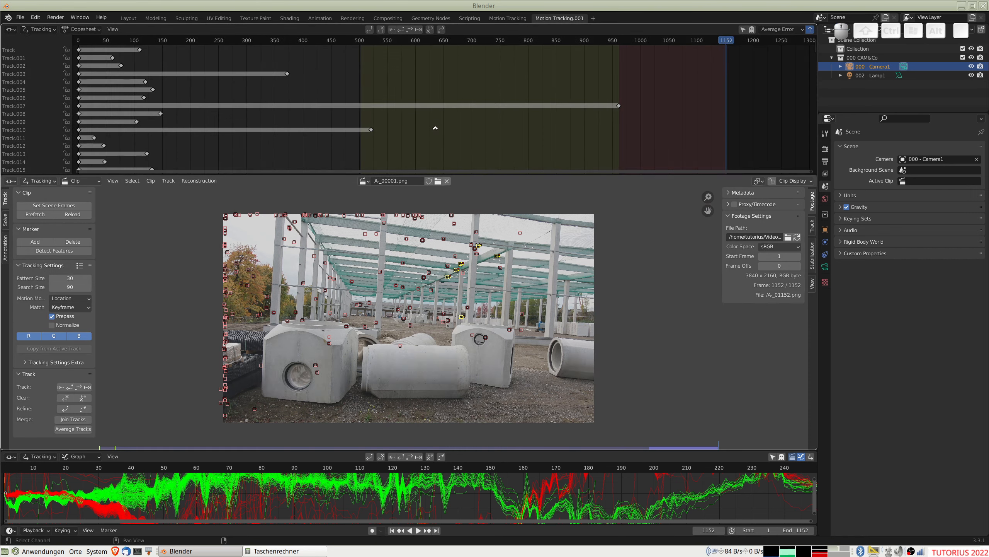
pyautogui.click(435, 129)
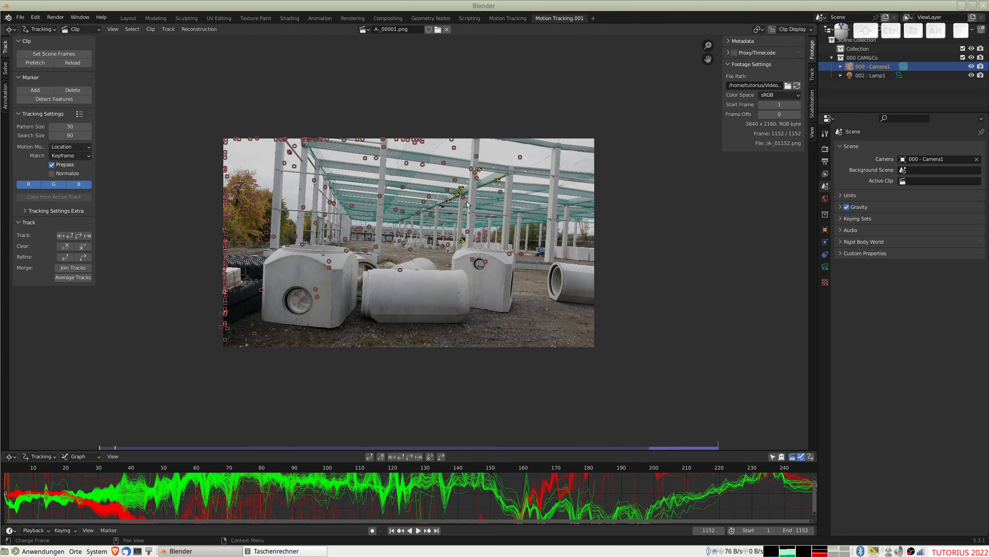
# Enlarge the tracking graph area and scale its display to show the curves across all 1152 frames
pyautogui.scroll(2, 467, 204)
pyautogui.scroll(-2, 464, 415)
pyautogui.moveTo(468, 449); pyautogui.dragTo(460, 281)
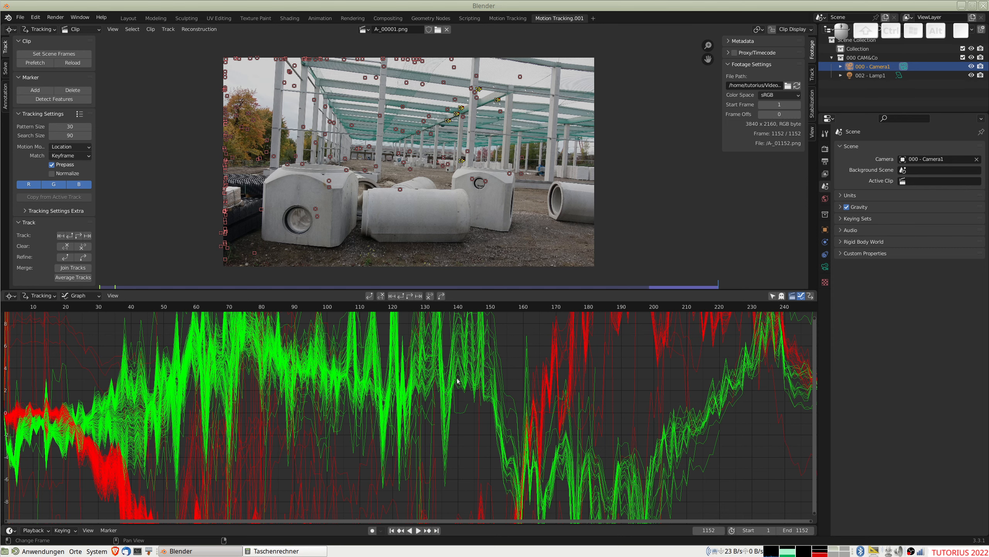
pyautogui.keyDown('ctrl'); pyautogui.moveTo(467, 373); pyautogui.dragTo(352, 391, button='middle'); pyautogui.keyUp('ctrl')
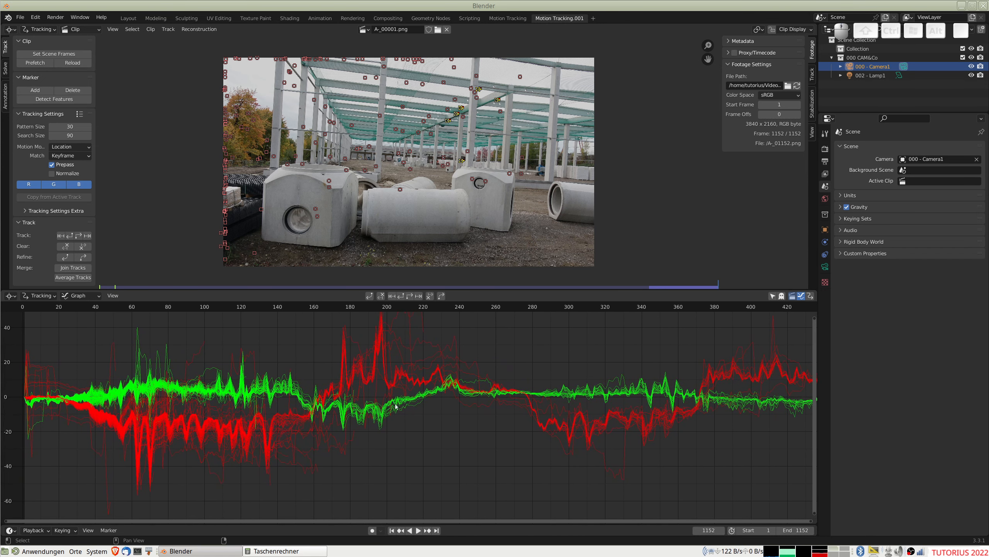
pyautogui.press('ctrl')
pyautogui.keyDown('ctrl'); pyautogui.moveTo(544, 444); pyautogui.dragTo(282, 427, button='middle'); pyautogui.keyUp('ctrl')
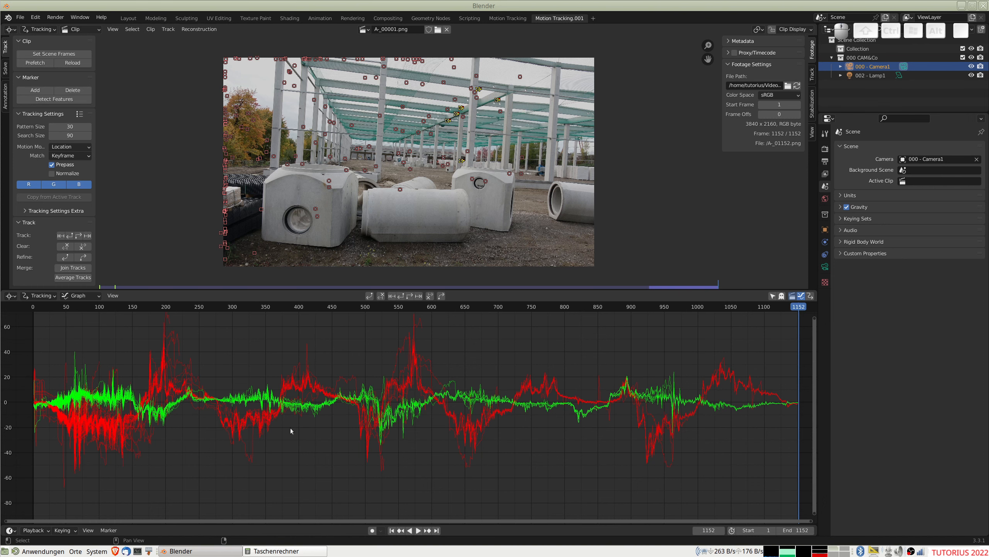
# Delete the outlying red track curves near frames 550 and 600 in the graph
pyautogui.click(307, 351)
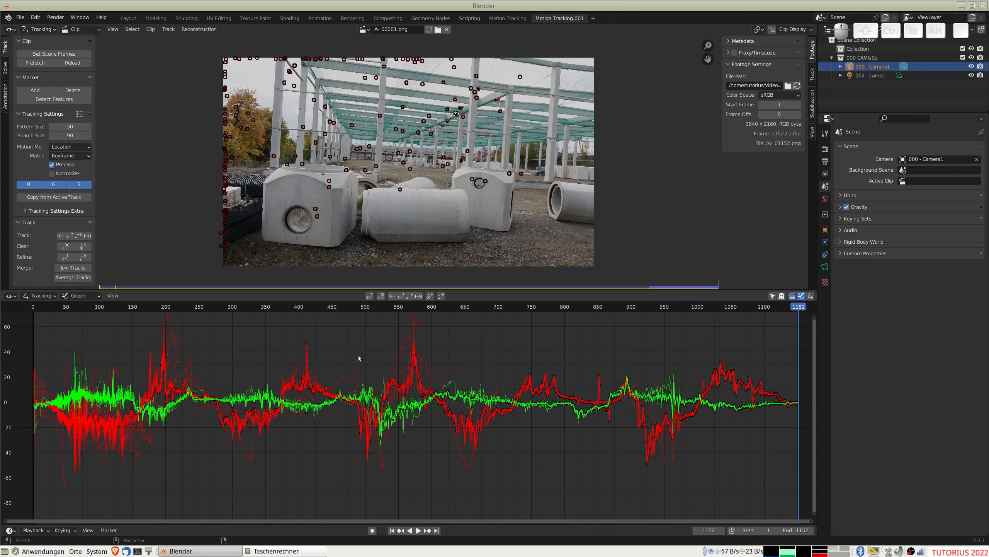
pyautogui.click(398, 352)
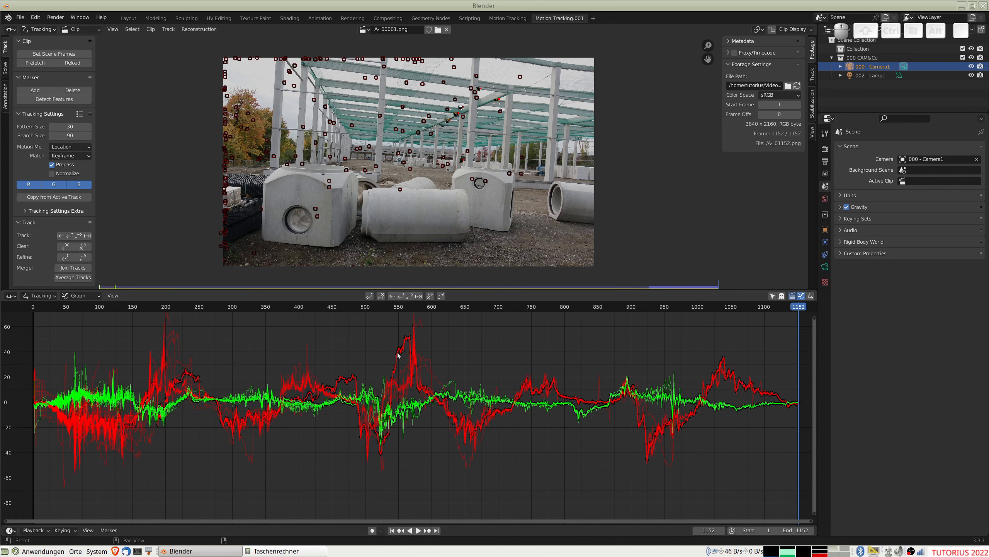
pyautogui.press('Delete')
pyautogui.click(483, 218)
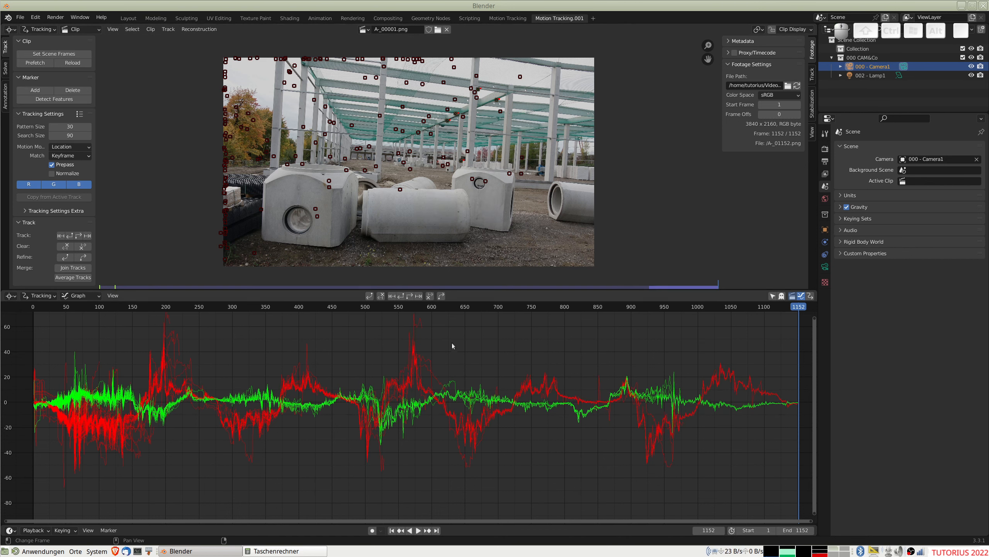
pyautogui.click(431, 369)
pyautogui.press('Delete')
pyautogui.click(428, 371)
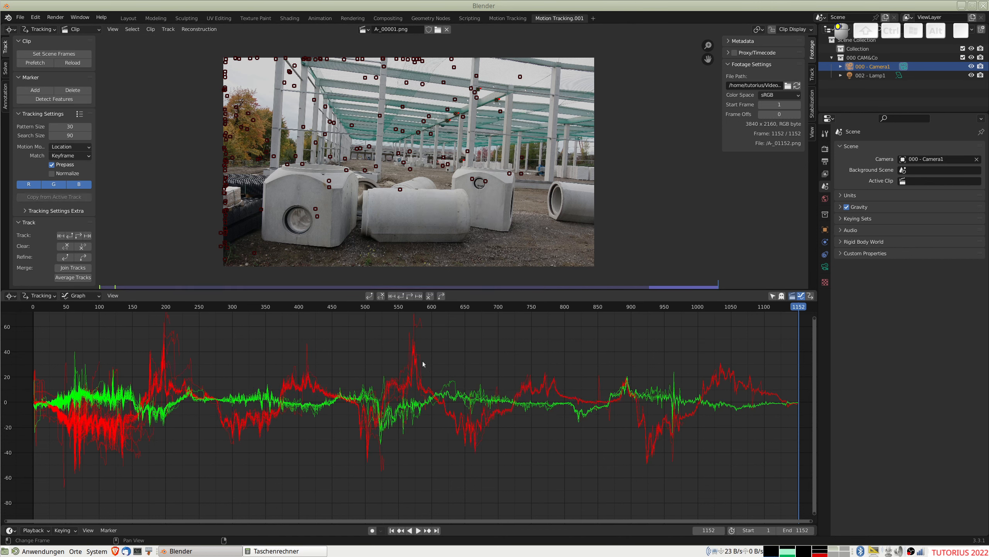
# Delete two outlying curves beside the tall red peak near frame 590
pyautogui.click(423, 363)
pyautogui.press('Delete')
pyautogui.click(424, 364)
pyautogui.click(426, 329)
pyautogui.press('Delete')
pyautogui.click(425, 328)
# Delete the track curve with the red spike near frame 413
pyautogui.click(308, 352)
pyautogui.press('Delete')
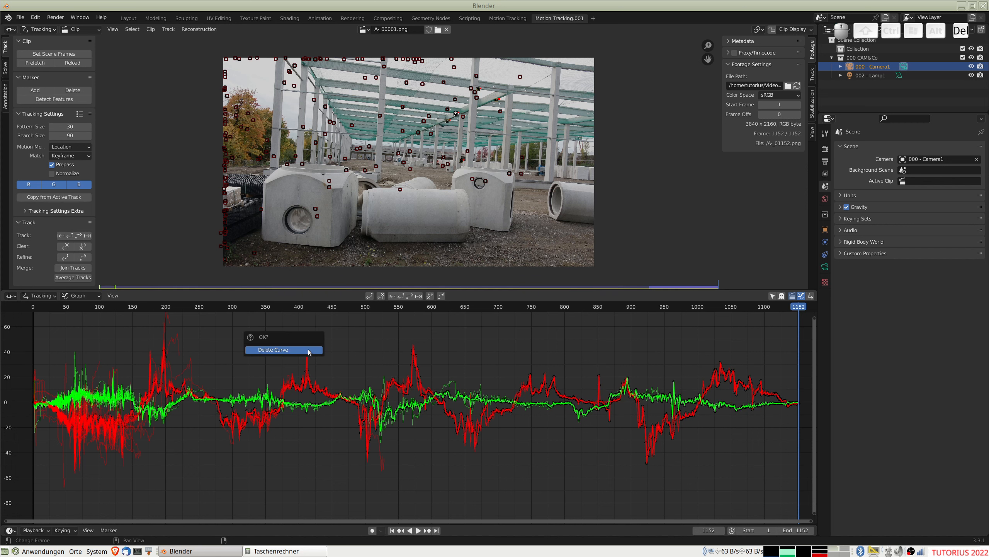
pyautogui.click(309, 352)
# Delete the two high outlying red curves just after the peak near frame 200
pyautogui.click(178, 341)
pyautogui.press('Delete')
pyautogui.click(179, 339)
pyautogui.click(174, 326)
pyautogui.press('Delete')
pyautogui.click(174, 324)
# Delete two lower outlying red curves near frame 240
pyautogui.click(193, 362)
pyautogui.press('Delete')
pyautogui.click(195, 366)
pyautogui.click(194, 380)
pyautogui.press('Delete')
pyautogui.click(199, 368)
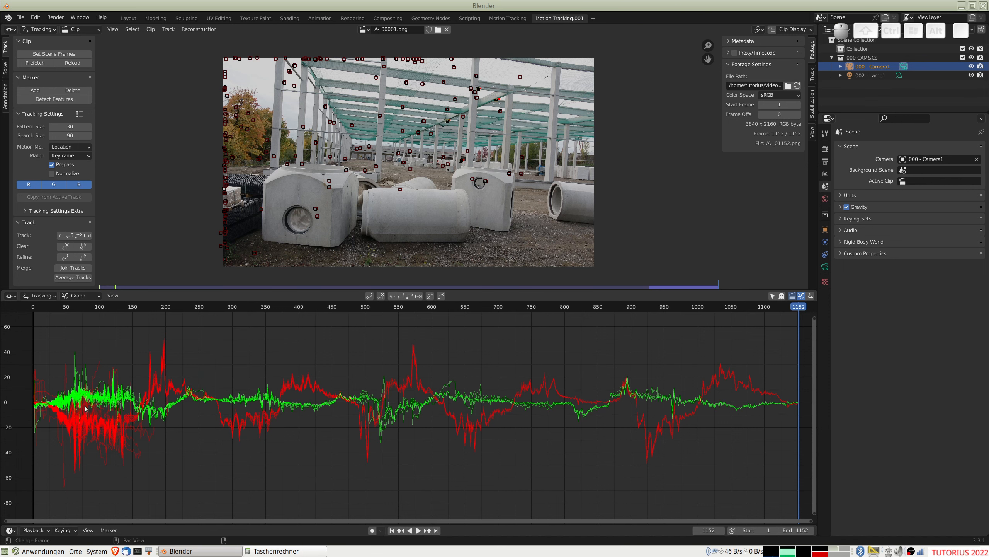
# Delete the outlying red curves above the main bundle near frames 128 and 98
pyautogui.keyDown('shift'); pyautogui.moveTo(101, 404); pyautogui.dragTo(271, 396, button='middle'); pyautogui.keyUp('shift')
pyautogui.scroll(2, 268, 393)
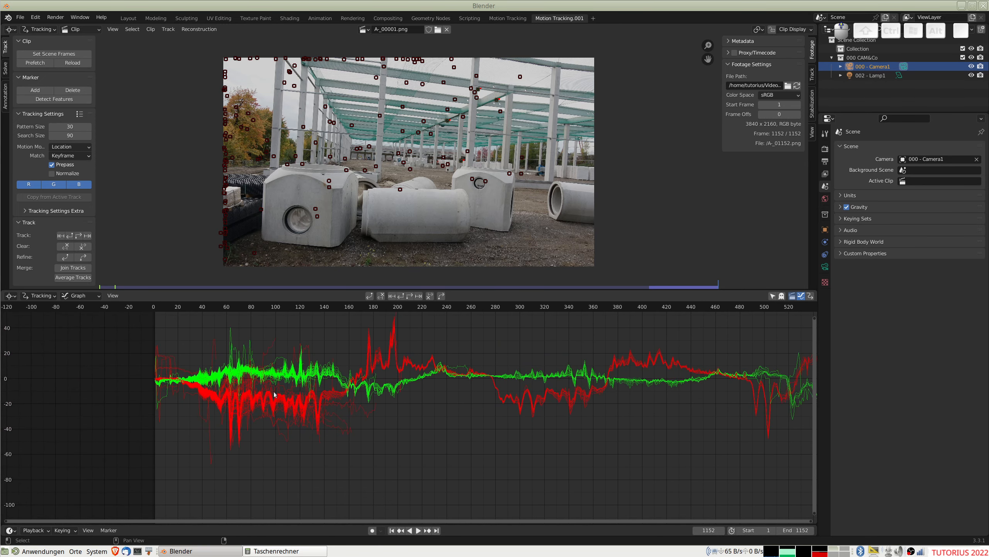
pyautogui.scroll(-1, 256, 398)
pyautogui.scroll(2, 252, 386)
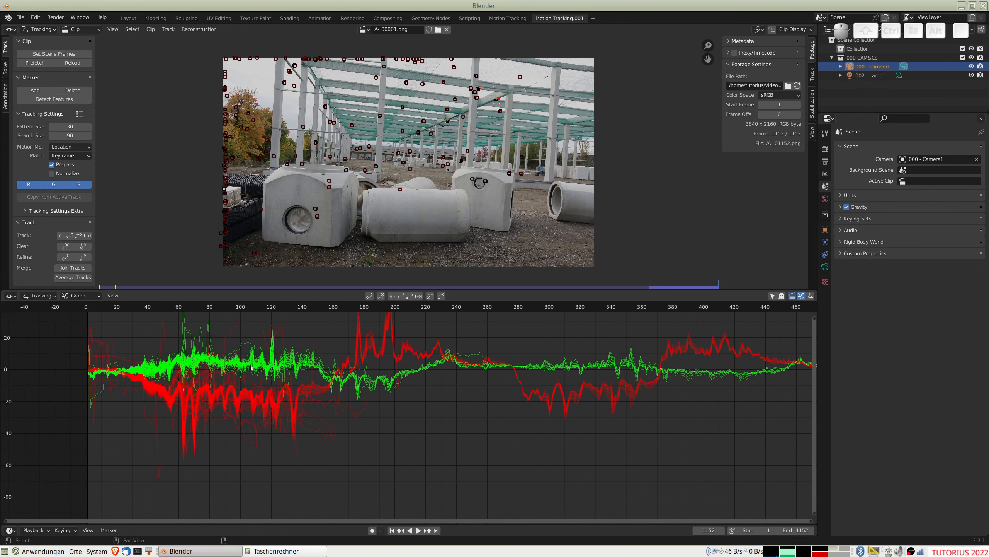
pyautogui.moveTo(249, 363); pyautogui.dragTo(253, 400, button='middle')
pyautogui.click(265, 356)
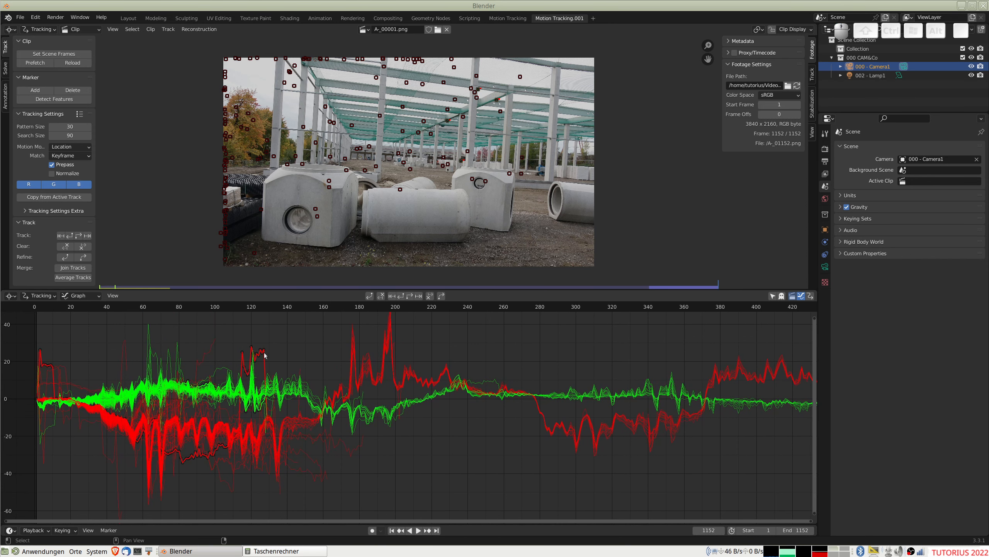
pyautogui.press('x')
pyautogui.click(226, 346)
pyautogui.click(211, 355)
pyautogui.press('Delete')
pyautogui.click(211, 353)
# Delete the outlying red curves near frames 50 and 27
pyautogui.click(126, 357)
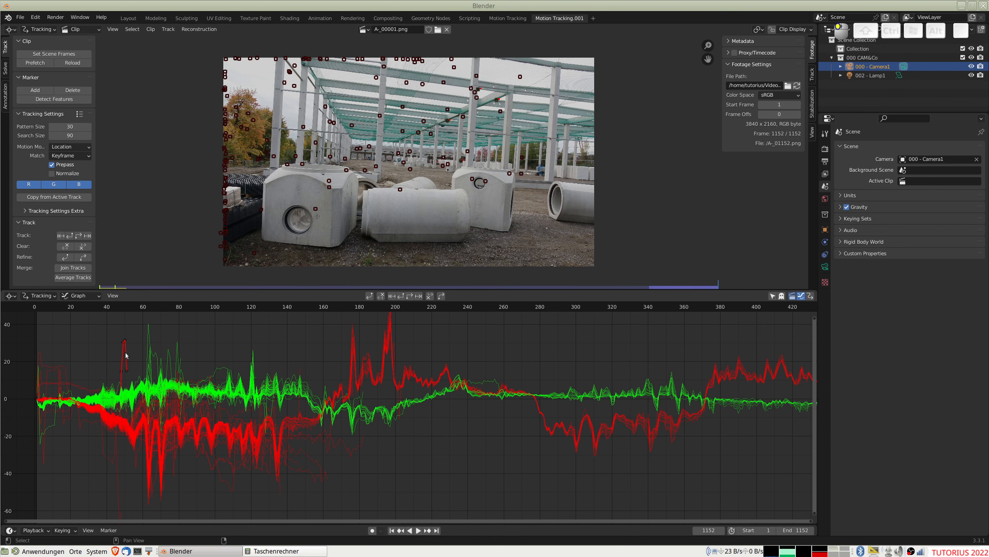
pyautogui.press('Delete')
pyautogui.click(106, 353)
pyautogui.click(84, 387)
pyautogui.press('Delete')
pyautogui.click(82, 386)
# Delete three outlying red curves above the main bundle near frames 15 to 18
pyautogui.click(68, 375)
pyautogui.press('Delete')
pyautogui.click(69, 372)
pyautogui.click(62, 376)
pyautogui.press('Delete')
pyautogui.click(60, 376)
pyautogui.click(61, 376)
pyautogui.press('Delete')
pyautogui.click(60, 375)
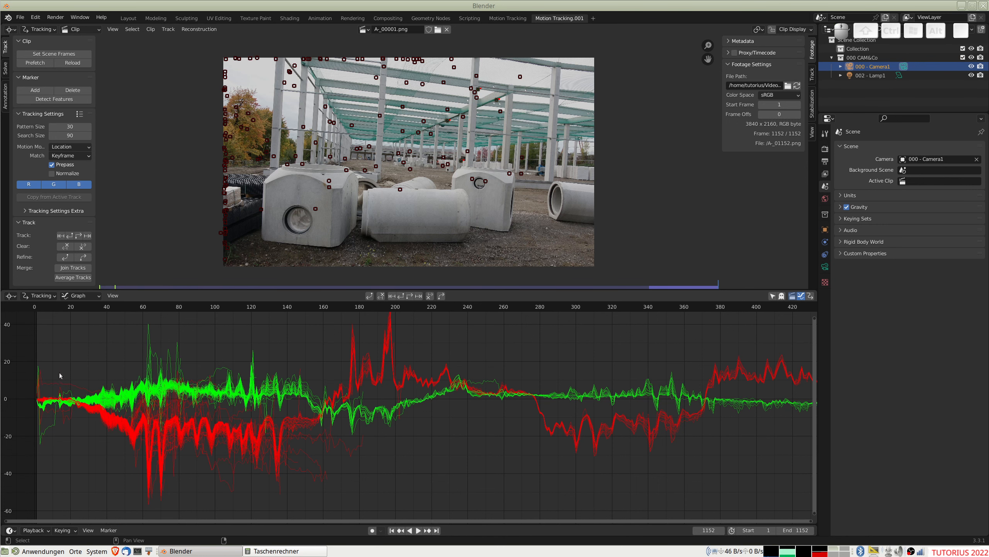
# Delete the outlying green curves below the main bundle near frames 11 to 16
pyautogui.click(54, 429)
pyautogui.press('Delete')
pyautogui.click(54, 424)
pyautogui.click(64, 424)
pyautogui.press('Delete')
pyautogui.click(64, 424)
pyautogui.click(54, 415)
pyautogui.press('Delete')
pyautogui.click(53, 411)
# Delete the outlying curves just above the main bundle near frames 17 and 4
pyautogui.click(67, 388)
pyautogui.press('Delete')
pyautogui.click(68, 388)
pyautogui.moveTo(74, 373); pyautogui.dragTo(84, 374, button='middle')
pyautogui.click(51, 387)
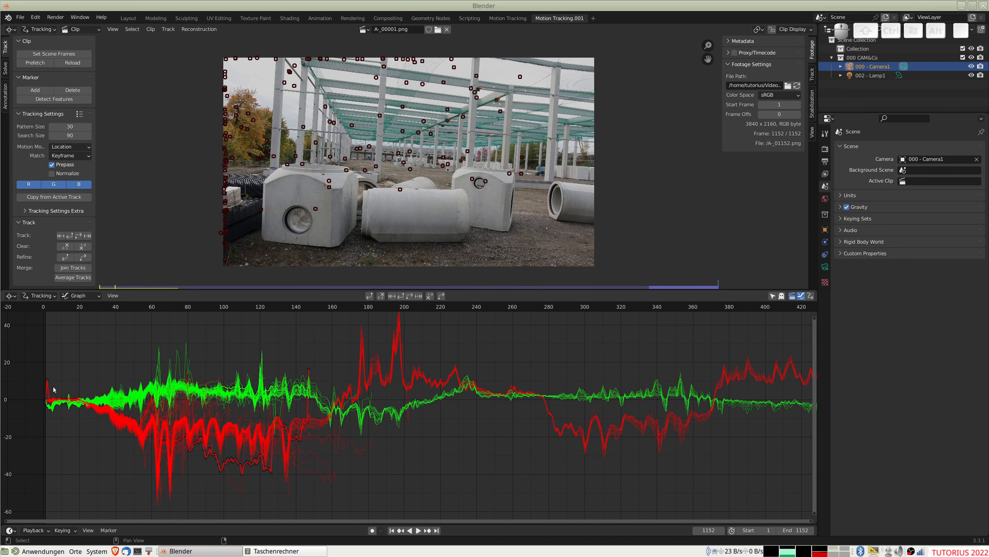
pyautogui.press('Delete')
pyautogui.click(54, 387)
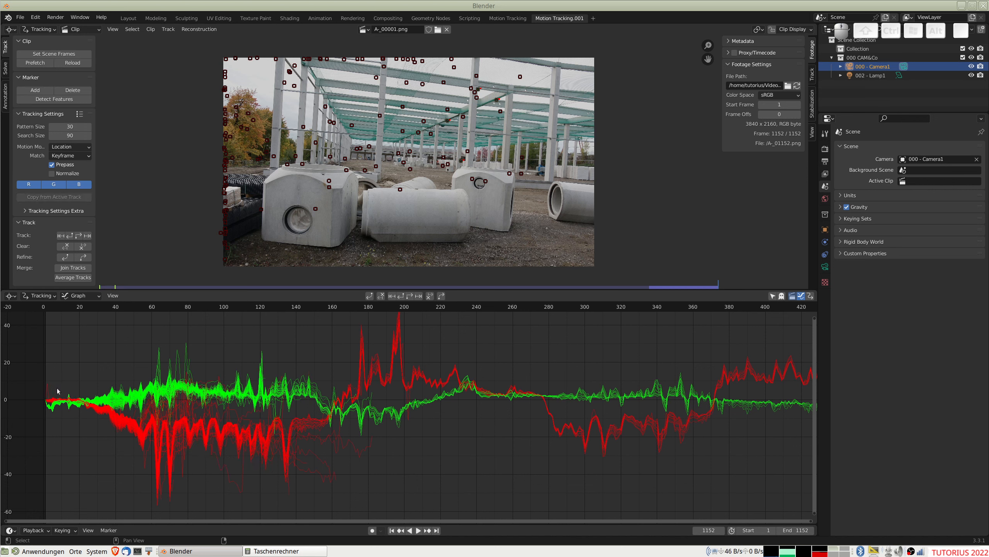
# Delete the lowest stray red curves below the main bundle near frames 98 and 79
pyautogui.click(221, 473)
pyautogui.press('Delete')
pyautogui.click(199, 474)
pyautogui.click(185, 474)
pyautogui.press('Delete')
pyautogui.click(187, 472)
# Delete three more stray red curves between the downward spikes near frames 76 to 79
pyautogui.click(186, 460)
pyautogui.press('Delete')
pyautogui.click(183, 456)
pyautogui.click(181, 454)
pyautogui.press('Delete')
pyautogui.click(182, 454)
pyautogui.click(184, 448)
pyautogui.press('Delete')
pyautogui.click(184, 447)
# Delete three outlying red curves below the main bundle near frames 152 to 159
pyautogui.click(319, 468)
pyautogui.press('Delete')
pyautogui.click(325, 461)
pyautogui.click(324, 458)
pyautogui.press('Delete')
pyautogui.click(324, 459)
pyautogui.click(331, 446)
pyautogui.press('Delete')
pyautogui.click(331, 447)
# Delete the outlying red curves below the main bundle near frames 171, 148 and 141
pyautogui.click(352, 451)
pyautogui.press('Delete')
pyautogui.click(354, 454)
pyautogui.click(311, 465)
pyautogui.press('Delete')
pyautogui.click(308, 461)
pyautogui.click(297, 452)
pyautogui.press('Delete')
pyautogui.click(297, 459)
# Delete two outlying red curves below the main bundle near frame 130
pyautogui.click(279, 457)
pyautogui.press('Delete')
pyautogui.click(278, 454)
pyautogui.click(277, 451)
pyautogui.press('Delete')
pyautogui.click(277, 451)
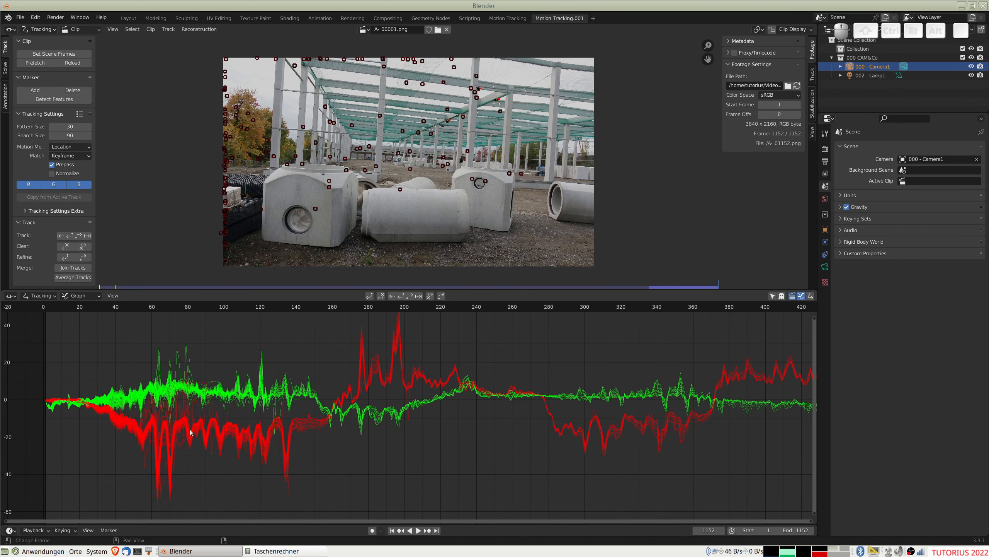
# Delete three stray red curves beneath the bundle near frames 56 and 66
pyautogui.scroll(2, 154, 463)
pyautogui.moveTo(155, 462); pyautogui.dragTo(233, 435, button='middle')
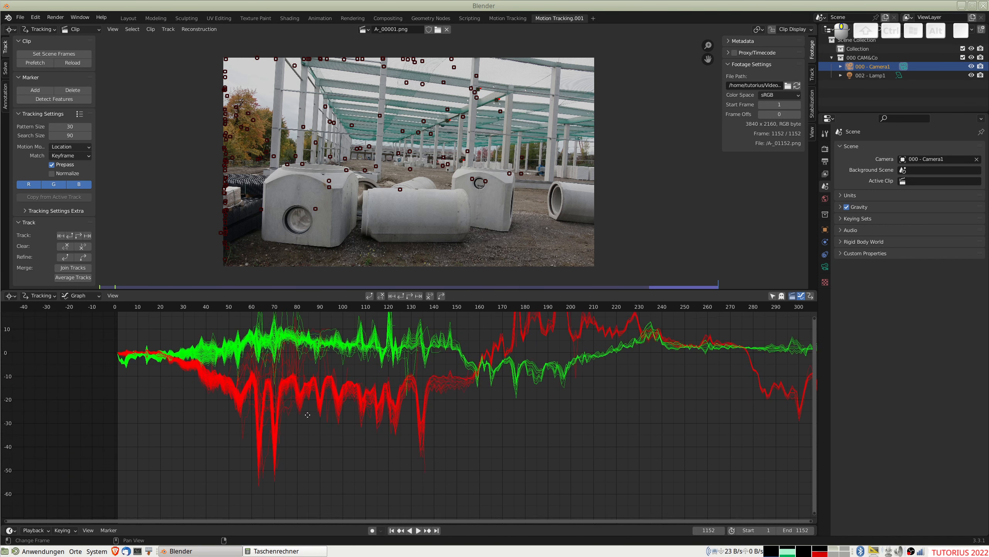
pyautogui.click(242, 435)
pyautogui.press('Delete')
pyautogui.click(242, 433)
pyautogui.click(267, 463)
pyautogui.press('Delete')
pyautogui.click(266, 462)
pyautogui.click(266, 425)
pyautogui.press('Delete')
pyautogui.click(266, 424)
# Delete two stray red curves to the right of the second deep spike near frame 76
pyautogui.click(288, 417)
pyautogui.press('Delete')
pyautogui.click(289, 413)
pyautogui.click(289, 404)
pyautogui.press('Delete')
pyautogui.click(289, 402)
# Delete the stray red curves on either side of the first deep spike near frames 59 and 68
pyautogui.click(250, 404)
pyautogui.press('Delete')
pyautogui.click(250, 404)
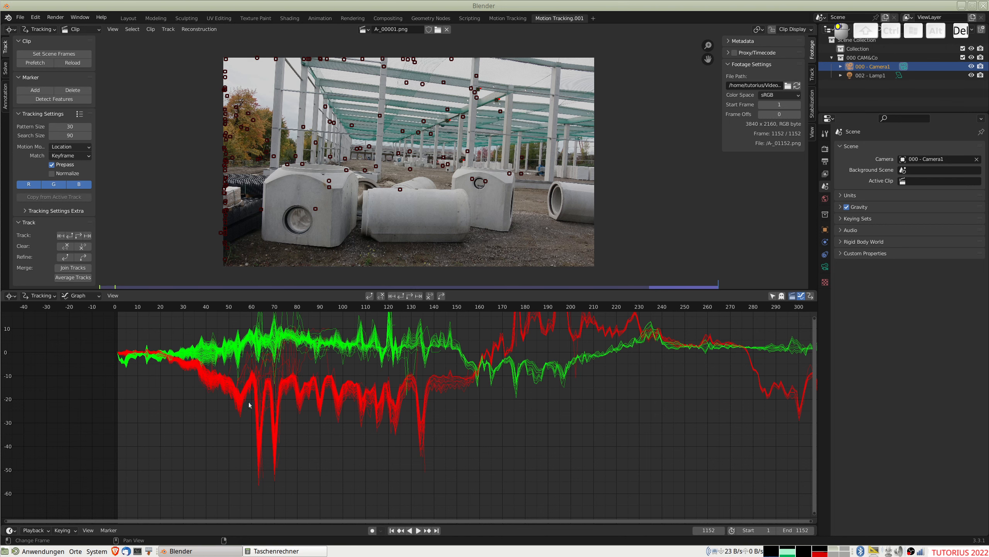
pyautogui.click(270, 418)
pyautogui.press('Delete')
pyautogui.click(270, 412)
# Go to frame 64, select the track with the tall green spike there, and hide all unselected tracks
pyautogui.moveTo(293, 368); pyautogui.dragTo(299, 431, button='middle')
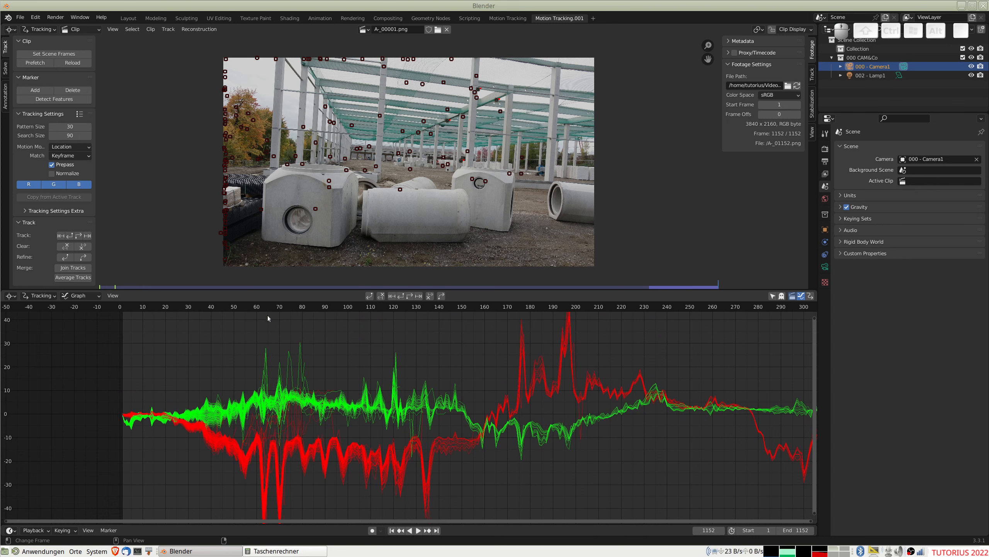
pyautogui.moveTo(266, 308); pyautogui.dragTo(266, 324)
pyautogui.click(266, 367)
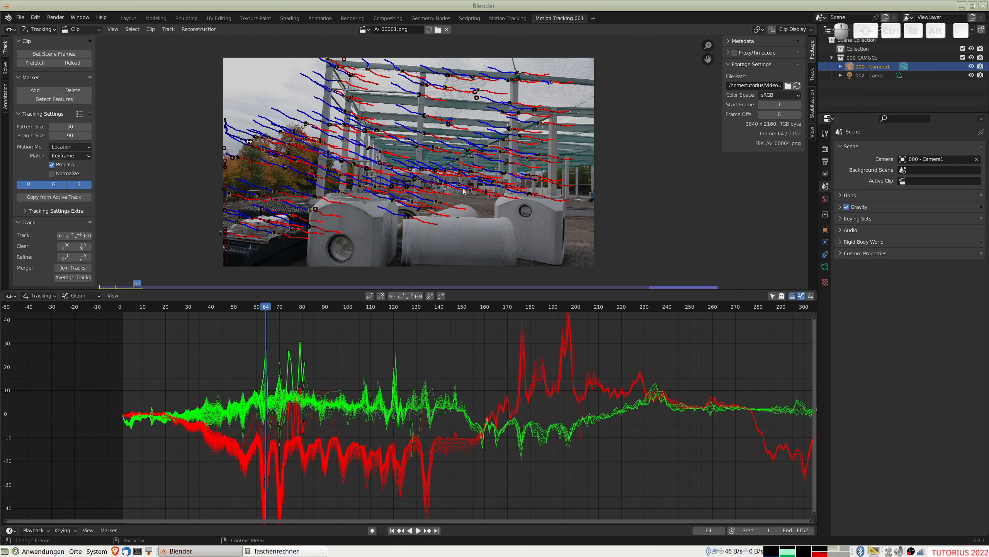
pyautogui.press('shift')
pyautogui.hotkey('shift', 'h')
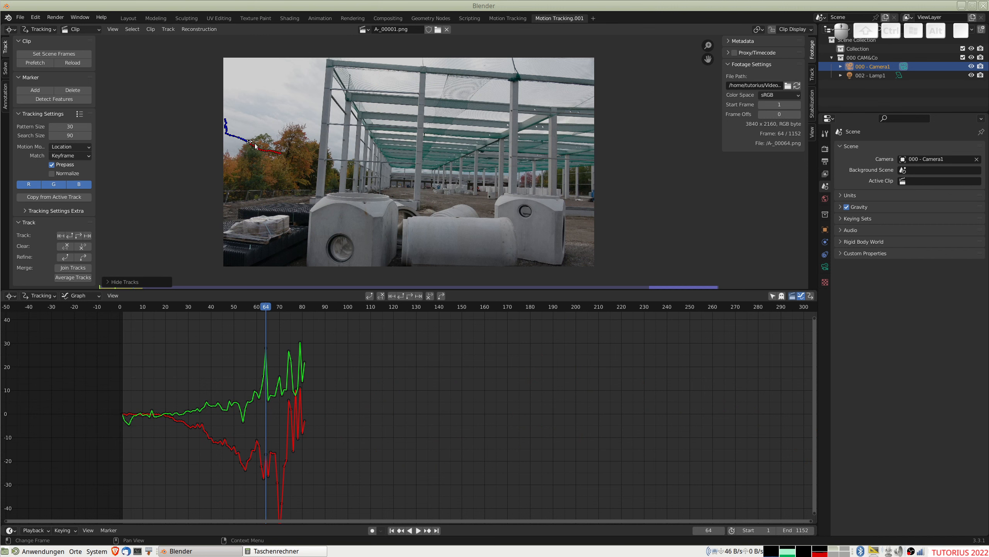
# Step back and forth through the frames around 64 to 73 to examine how the isolated track follows the treetop
pyautogui.press('Right')
pyautogui.press('Right')
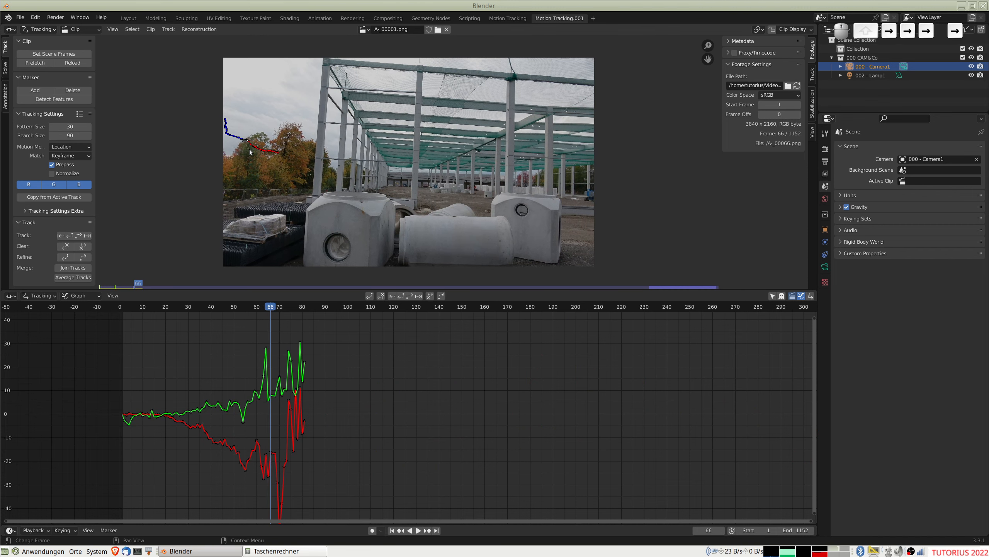
pyautogui.press('Right')
pyautogui.press('Right')
pyautogui.press('Left')
pyautogui.press('Left')
pyautogui.press('Left')
pyautogui.press('Left')
pyautogui.press('Left')
pyautogui.press('Left')
pyautogui.press('Left')
pyautogui.press('Left')
pyautogui.press('Left')
pyautogui.press('Left')
pyautogui.press('Left')
pyautogui.press('Left')
pyautogui.press('Left')
pyautogui.press('Left')
pyautogui.press('Left')
pyautogui.press('Left')
pyautogui.press('Left')
pyautogui.press('Left')
pyautogui.press('Left')
pyautogui.press('Left')
pyautogui.press('Left')
pyautogui.press('Left')
pyautogui.press('Right')
pyautogui.press('Right')
pyautogui.press('Right')
pyautogui.press('Right')
pyautogui.press('Right')
pyautogui.press('Right')
pyautogui.press('Right')
pyautogui.press('Right')
pyautogui.press('Right')
pyautogui.press('Right')
pyautogui.press('Right')
pyautogui.press('Right')
pyautogui.press('Right')
pyautogui.press('Right')
pyautogui.press('Right')
pyautogui.press('Right')
pyautogui.press('Right')
pyautogui.press('Right')
pyautogui.press('Right')
pyautogui.press('Right')
pyautogui.press('Right')
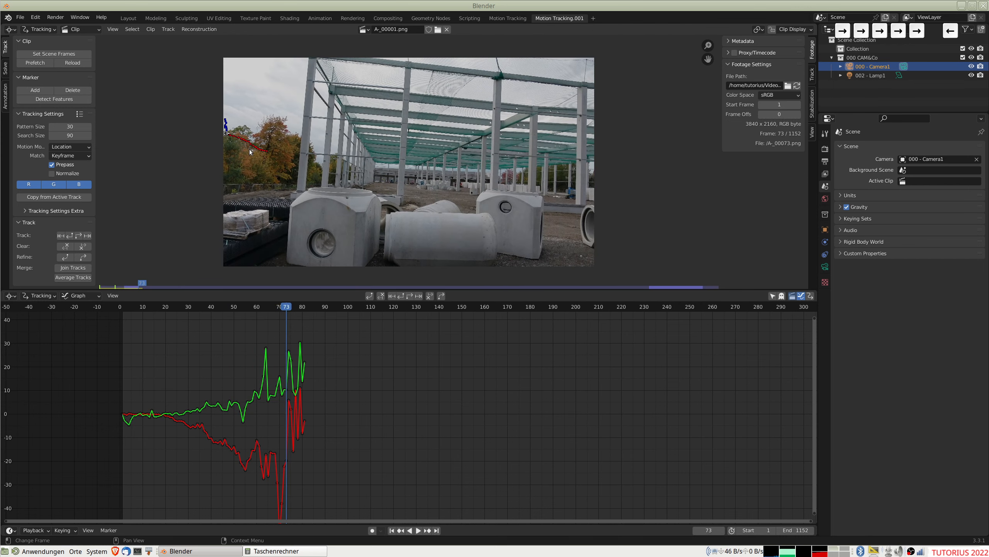
# Step back and forth between roughly frames 41 and 73 to examine how well the isolated treetop track holds its feature
pyautogui.press('Left')
pyautogui.press('Left')
pyautogui.press('Left')
pyautogui.press('Left')
pyautogui.press('Left')
pyautogui.press('Left')
pyautogui.press('Left')
pyautogui.press('Left')
pyautogui.press('Left')
pyautogui.press('Left')
pyautogui.press('Left')
pyautogui.press('Left')
pyautogui.press('Left')
pyautogui.press('Left')
pyautogui.press('Left')
pyautogui.press('Left')
pyautogui.press('Left')
pyautogui.press('Left')
pyautogui.press('Left')
pyautogui.press('Left')
pyautogui.press('Right')
pyautogui.press('Right')
pyautogui.press('Right')
pyautogui.press('Right')
pyautogui.press('Right')
pyautogui.press('Right')
pyautogui.press('Left')
pyautogui.press('Left')
pyautogui.press('Left')
pyautogui.press('Left')
pyautogui.press('Left')
pyautogui.press('Left')
pyautogui.press('Left')
pyautogui.press('Left')
pyautogui.press('Left')
pyautogui.press('Left')
pyautogui.press('Left')
pyautogui.press('Left')
pyautogui.press('Left')
pyautogui.press('Left')
pyautogui.press('Left')
pyautogui.press('Left')
pyautogui.press('Left')
pyautogui.press('Left')
pyautogui.press('Right')
pyautogui.press('Right')
pyautogui.press('Right')
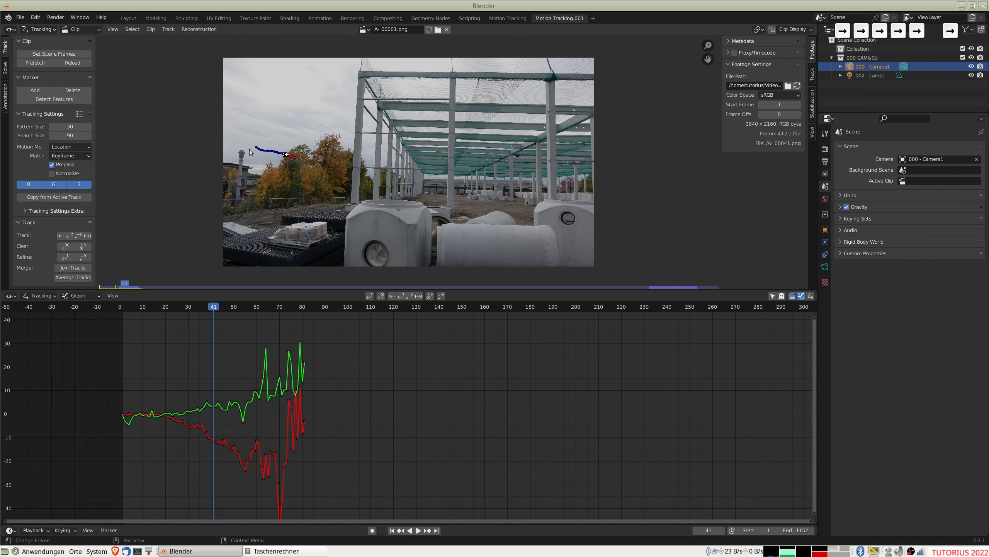
pyautogui.press('Right')
pyautogui.press('Right')
pyautogui.press('Right')
pyautogui.press('Right')
pyautogui.press('Right')
pyautogui.press('Right')
pyautogui.press('Right')
pyautogui.press('Right')
pyautogui.press('Right')
pyautogui.press('Right')
pyautogui.press('Right')
pyautogui.press('Right')
pyautogui.press('Right')
pyautogui.press('Right')
pyautogui.press('Right')
pyautogui.press('Right')
pyautogui.press('Right')
pyautogui.press('Right')
pyautogui.press('Right')
pyautogui.press('Right')
# Compare frames 63, 64 and 65 to find where the isolated track jumps off the treetop
pyautogui.press('Left')
pyautogui.press('Left')
pyautogui.press('Left')
pyautogui.press('Left')
pyautogui.press('Left')
pyautogui.press('Left')
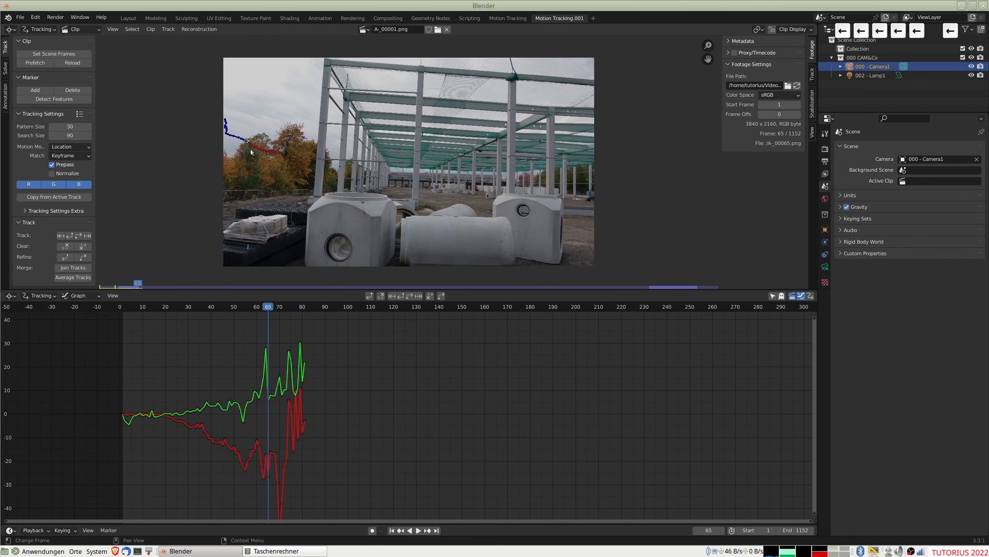
pyautogui.press('Left')
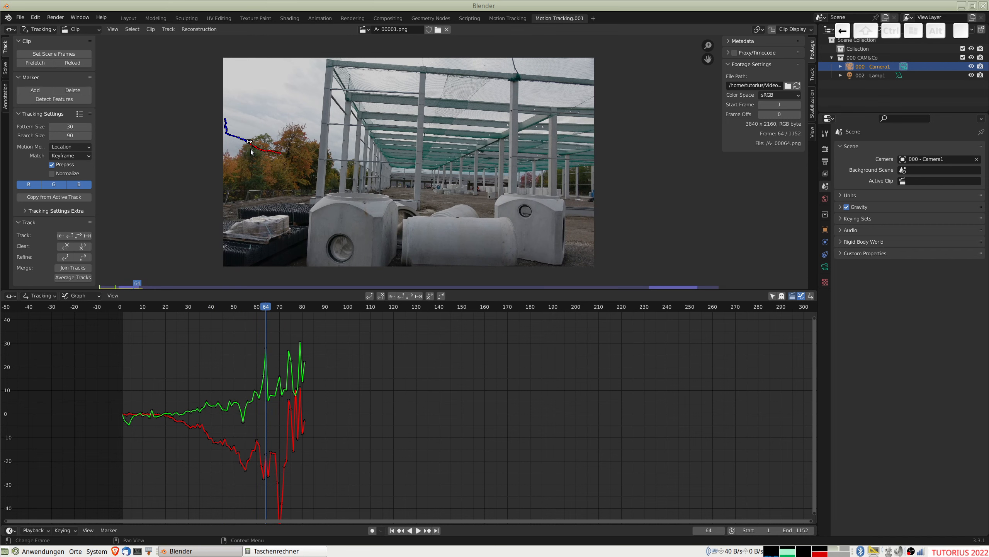
pyautogui.press('Left')
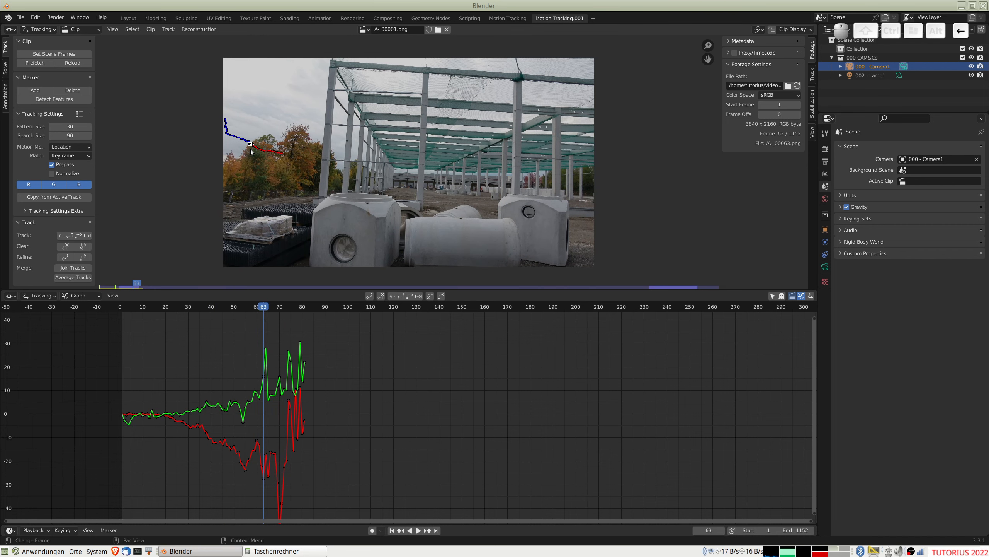
pyautogui.press('Right')
pyautogui.press('Left')
# Check the treetop marker up close around frame 63 and clear its tracked path after frame 63
pyautogui.scroll(3, 246, 145)
pyautogui.moveTo(127, 142); pyautogui.dragTo(410, 174, button='middle')
pyautogui.press('Left')
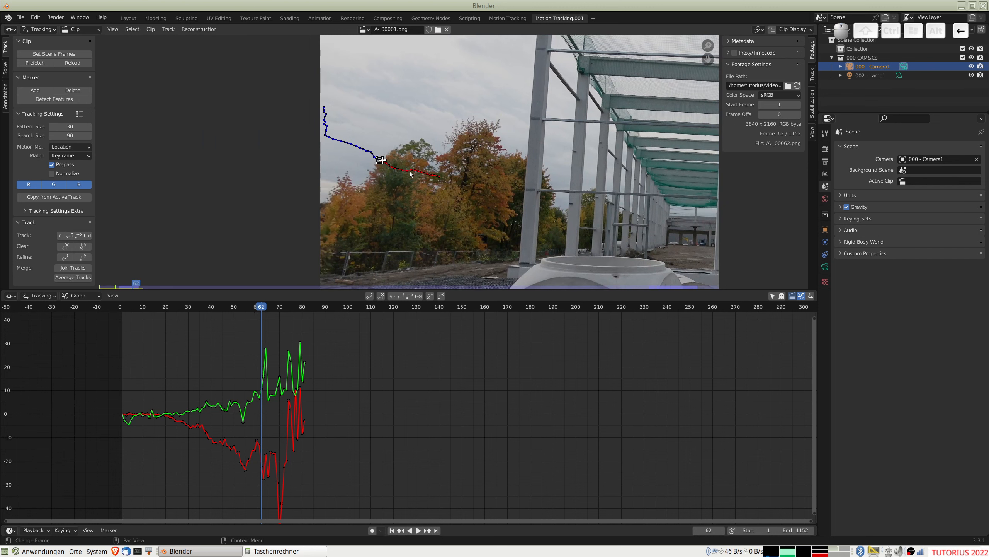
pyautogui.press('Right')
pyautogui.press('Right')
pyautogui.press('Left')
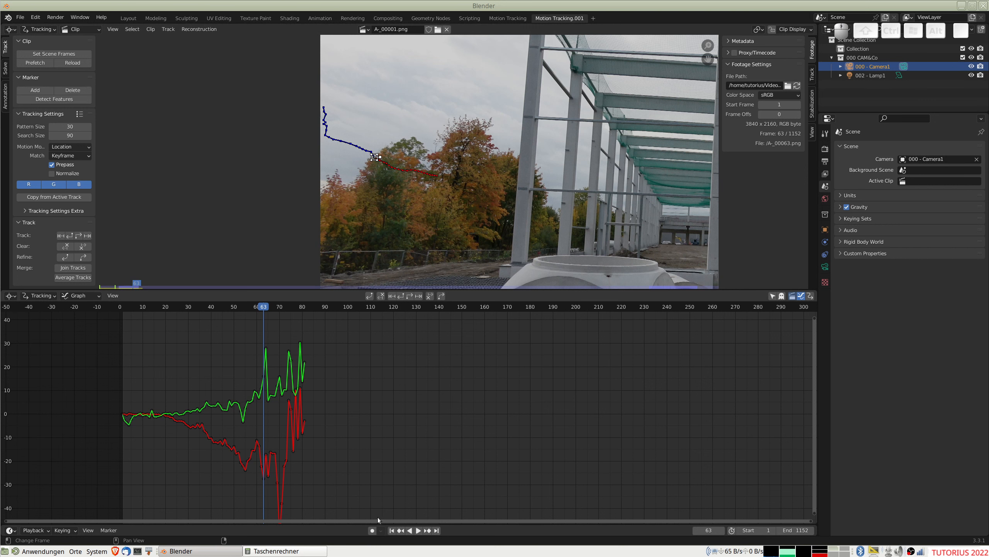
pyautogui.click(430, 296)
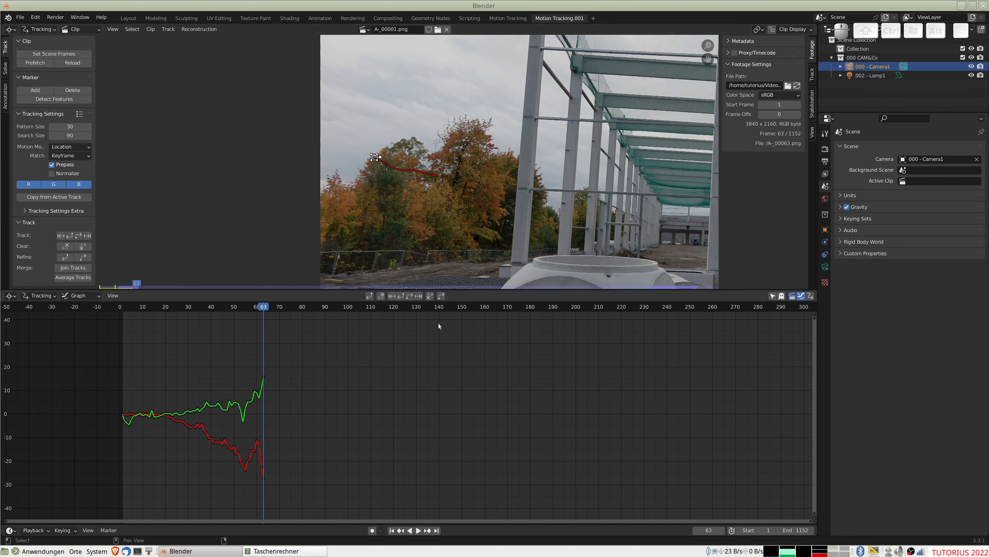
# Track the marker one frame forward to frame 64 and reposition it there on the treetop edge
pyautogui.click(418, 296)
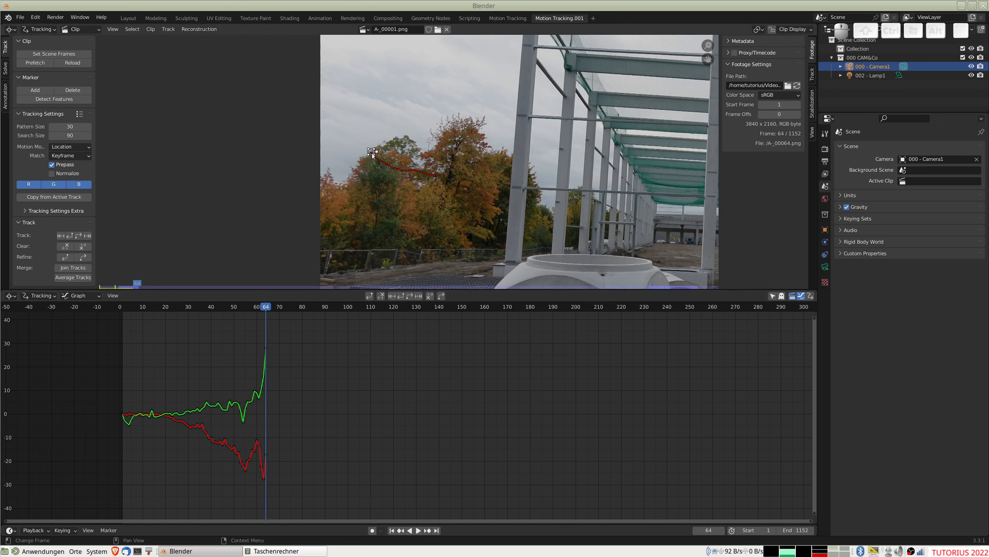
pyautogui.moveTo(371, 150); pyautogui.dragTo(365, 153)
pyautogui.press('Left')
pyautogui.press('Right')
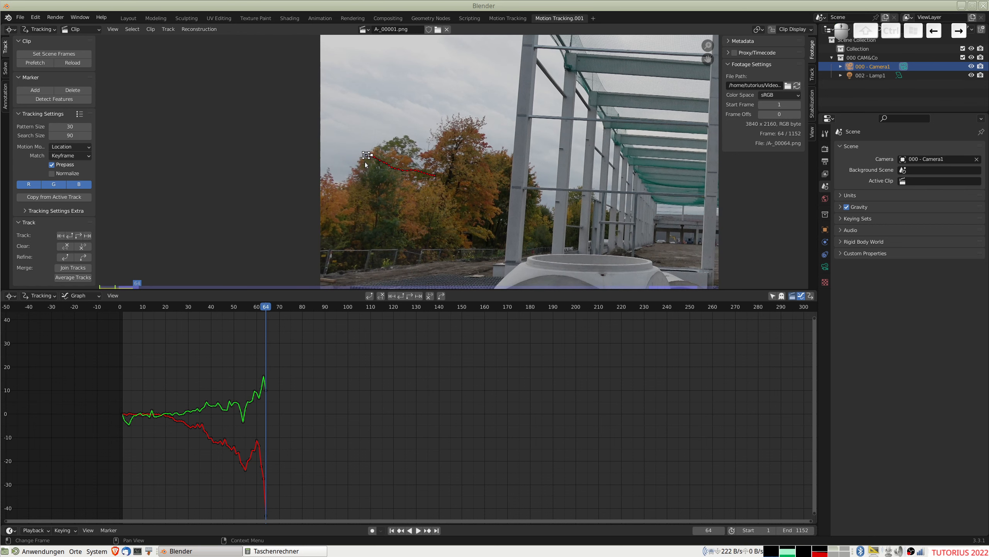
pyautogui.press('Right')
pyautogui.press('Left')
# Track the marker on to frame 67, correct its position there, and check the path back to frame 62
pyautogui.click(418, 295)
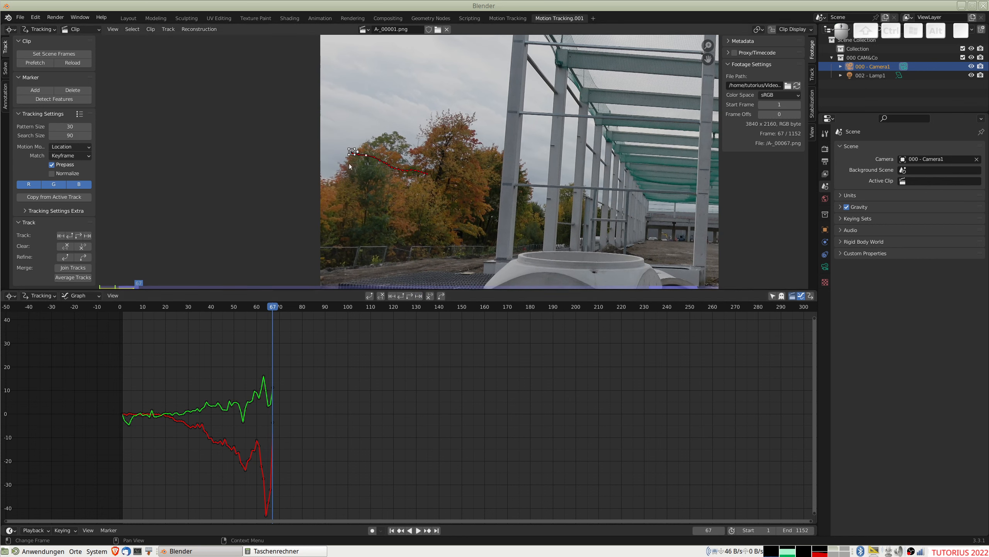
pyautogui.moveTo(352, 152); pyautogui.dragTo(349, 154)
pyautogui.press('Left')
pyautogui.press('Left')
pyautogui.press('Left')
pyautogui.press('Right')
pyautogui.press('Right')
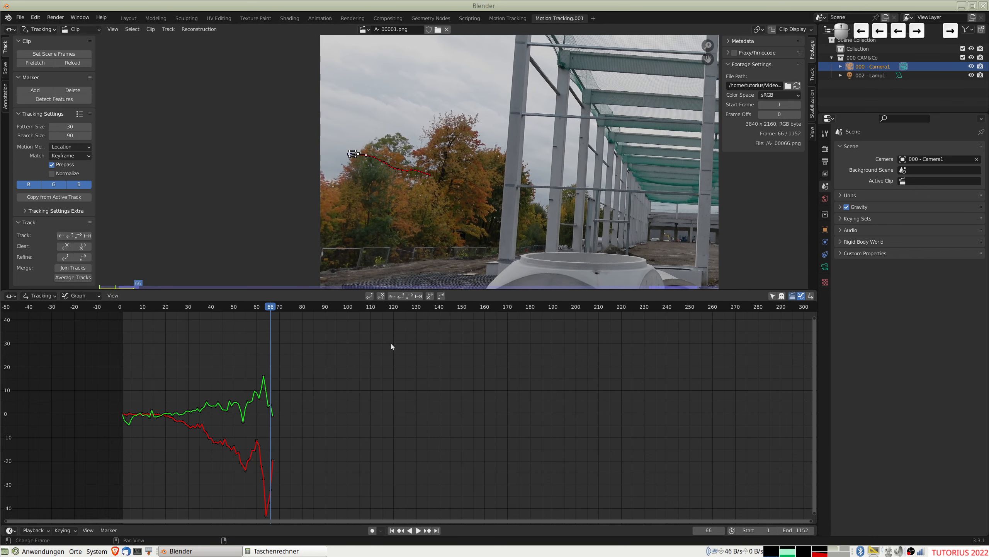
pyautogui.press('Left')
pyautogui.press('Left')
pyautogui.press('Left')
pyautogui.press('Left')
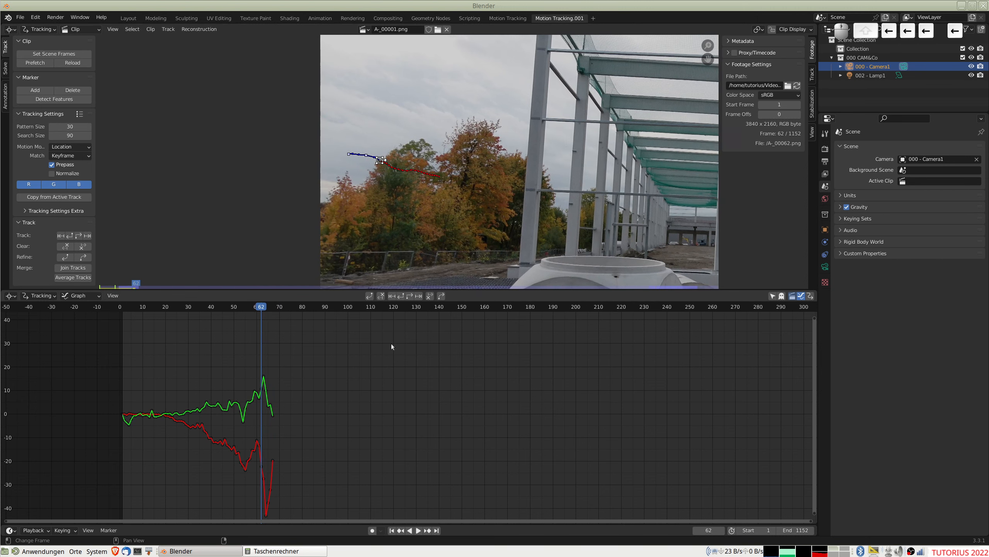
# Reposition the treetop marker in close-up frame by frame from frame 63 up to frame 67
pyautogui.scroll(5, 362, 141)
pyautogui.press('Left')
pyautogui.press('Right')
pyautogui.press('Right')
pyautogui.moveTo(299, 146); pyautogui.dragTo(223, 132)
pyautogui.press('Right')
pyautogui.press('Right')
pyautogui.press('Right')
pyautogui.press('Right')
pyautogui.press('Right')
pyautogui.press('Left')
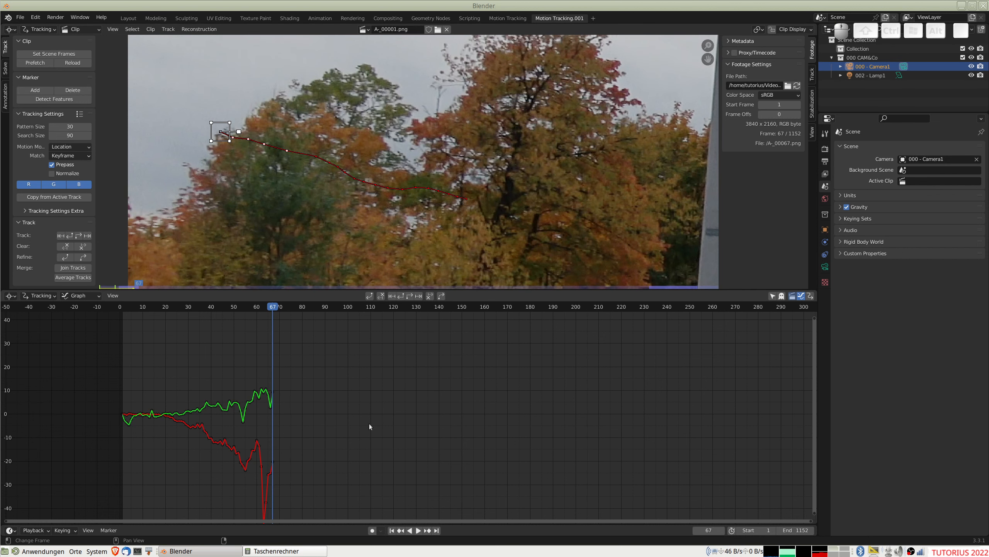
# Track the treetop marker frame by frame from frame 67 to 70, and continue tracking it forward from there
pyautogui.click(418, 296)
pyautogui.click(419, 296)
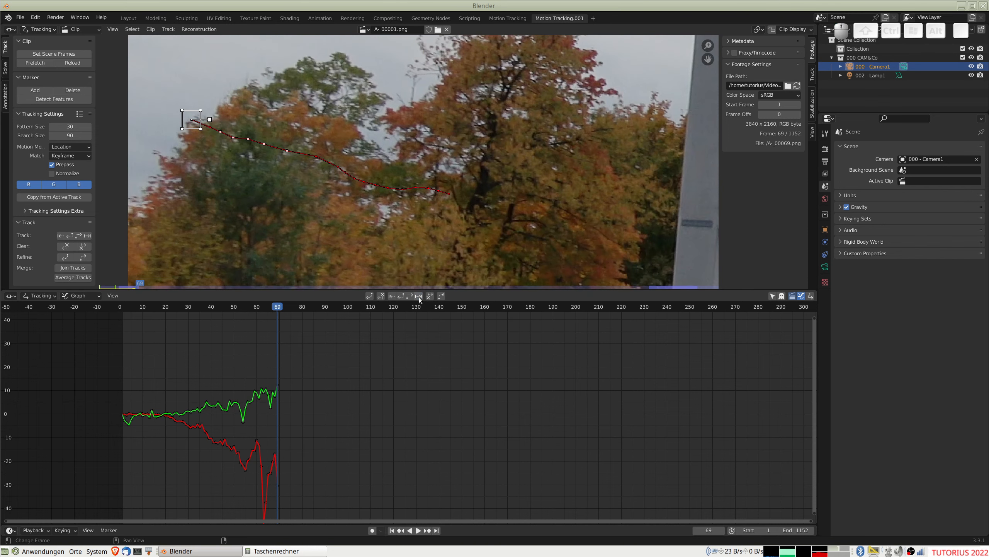
pyautogui.click(419, 296)
pyautogui.scroll(-3, 301, 249)
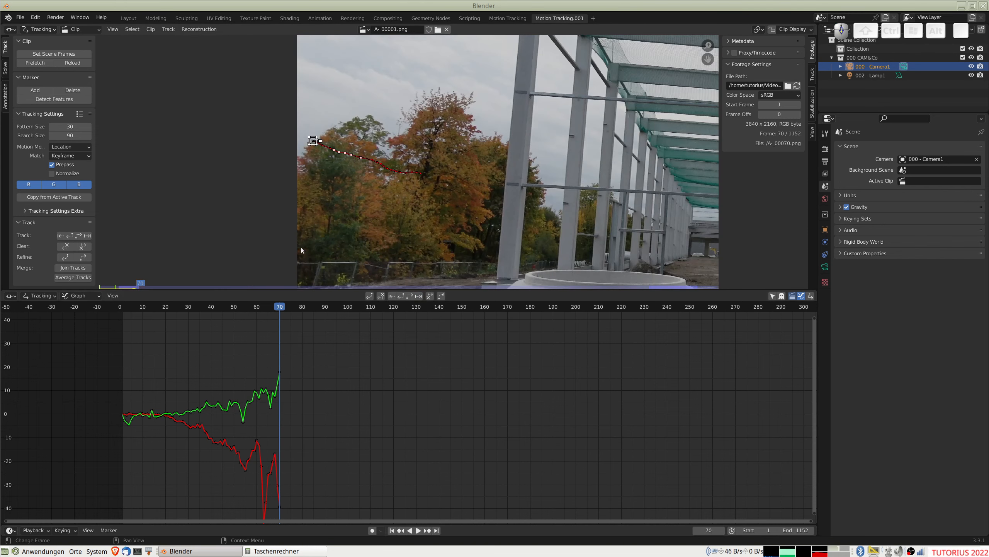
pyautogui.click(411, 296)
pyautogui.click(411, 296)
pyautogui.click(410, 296)
# Go back to frame 67 and unhide all tracks
pyautogui.press('Left')
pyautogui.press('Left')
pyautogui.press('Left')
pyautogui.press('Left')
pyautogui.press('Left')
pyautogui.press('Left')
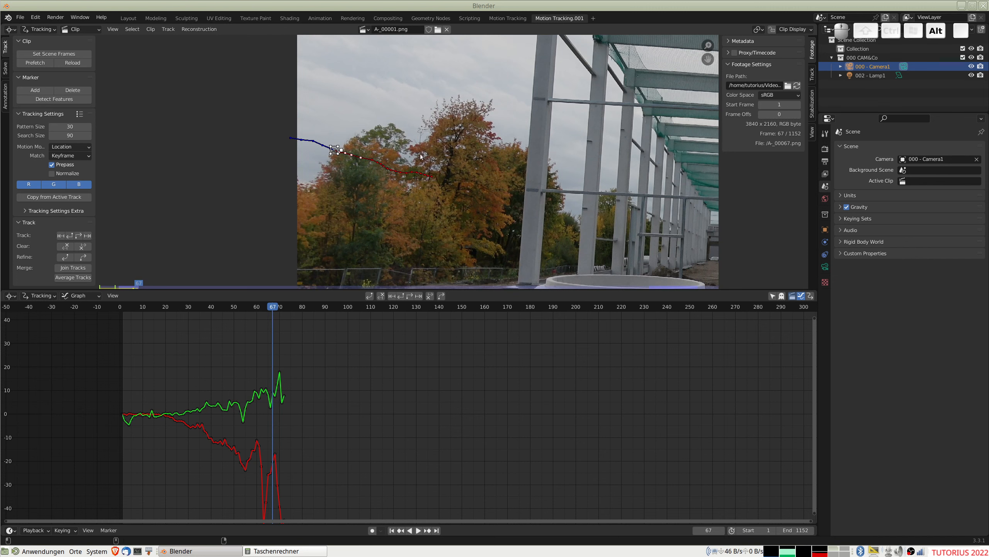
pyautogui.hotkey('alt', 'h')
pyautogui.scroll(-3, 504, 156)
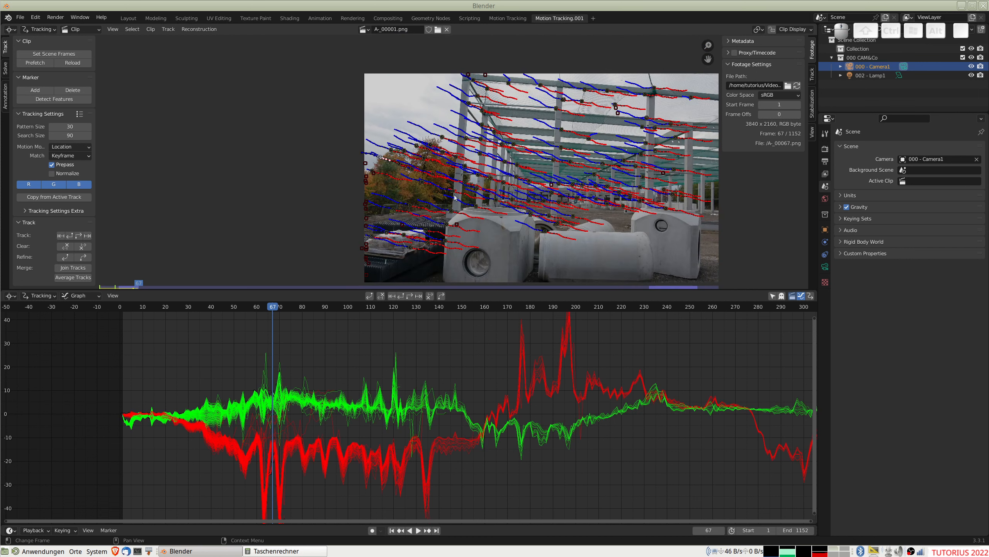
# Select the curve with the tall green spike near frame 64 and examine its marker over frames 51 to 67
pyautogui.click(267, 358)
pyautogui.scroll(4, 369, 158)
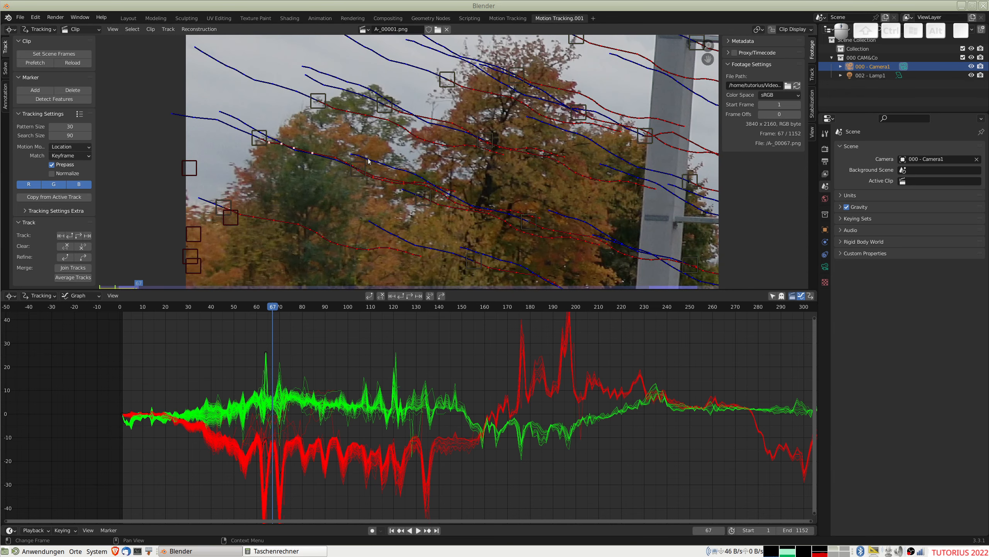
pyautogui.press('Left')
pyautogui.press('Left')
pyautogui.press('Left')
pyautogui.press('Left')
pyautogui.press('Left')
pyautogui.press('Left')
pyautogui.press('Left')
pyautogui.press('Left')
pyautogui.press('Left')
pyautogui.press('Left')
pyautogui.press('Left')
pyautogui.press('Left')
pyautogui.press('Left')
pyautogui.press('Left')
pyautogui.press('Left')
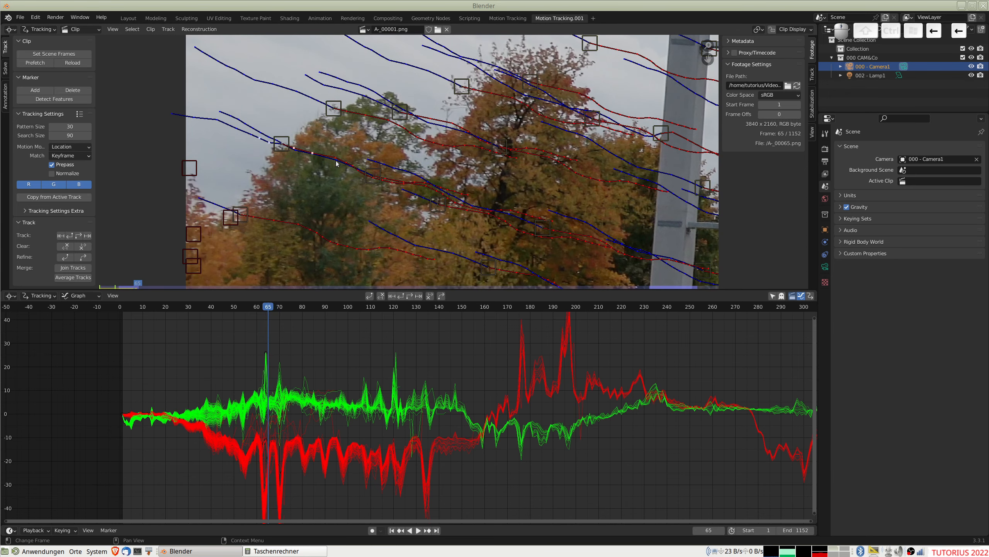
pyautogui.press('Right')
pyautogui.scroll(-4, 338, 164)
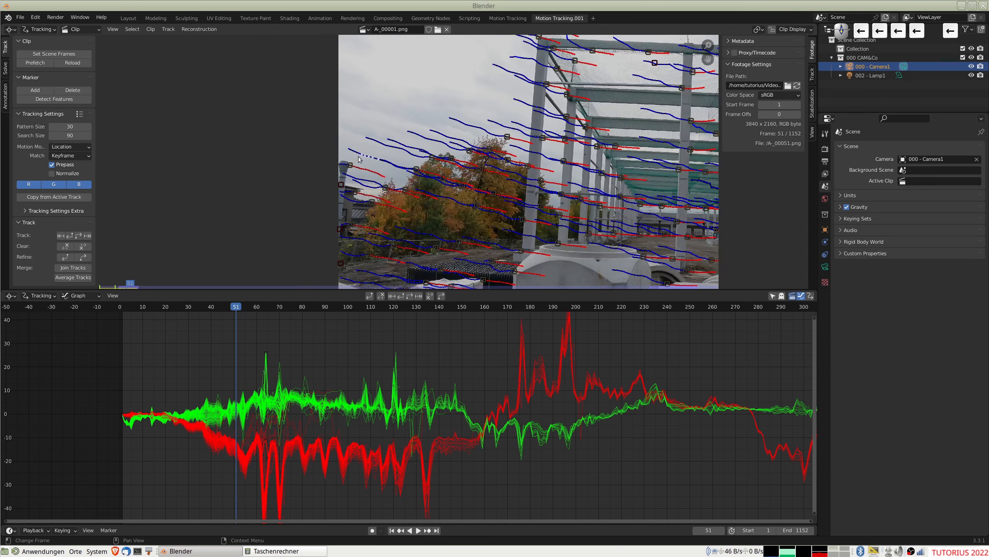
pyautogui.press('Right')
pyautogui.press('Right')
pyautogui.press('Right')
pyautogui.press('Right')
pyautogui.press('Right')
pyautogui.press('Right')
pyautogui.press('Right')
pyautogui.press('Right')
pyautogui.press('Right')
pyautogui.press('Right')
pyautogui.press('Right')
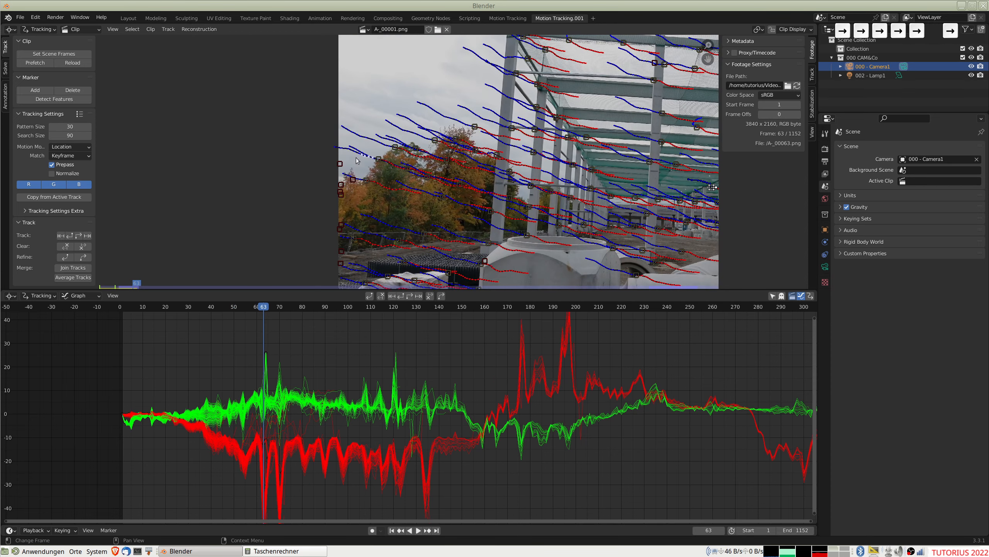
# Step forward from frame 63 to 87 and examine how all tracks follow the moving footage
pyautogui.press('Right')
pyautogui.press('Right')
pyautogui.press('Right')
pyautogui.press('Right')
pyautogui.press('Right')
pyautogui.press('Right')
pyautogui.press('Right')
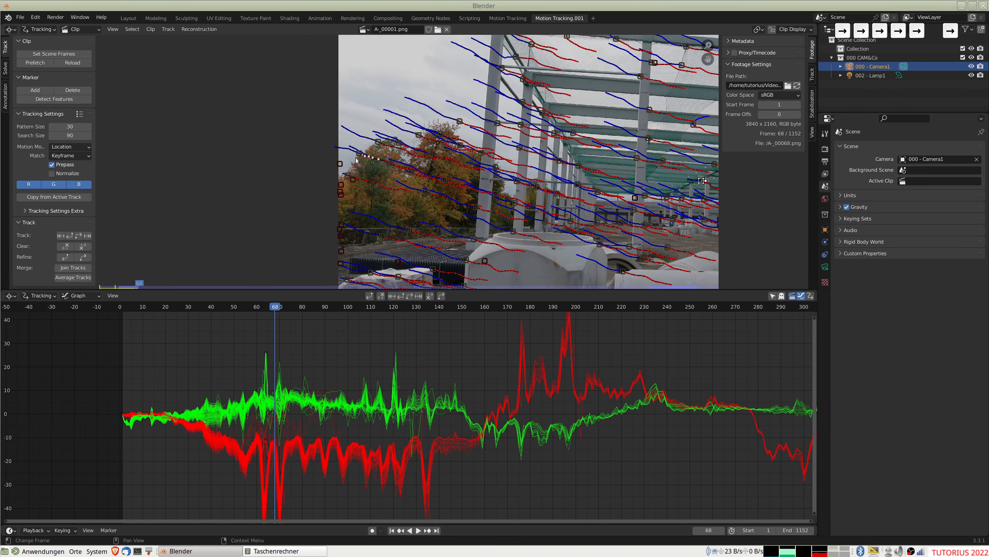
pyautogui.press('Right')
pyautogui.press('Right')
pyautogui.press('Right')
pyautogui.press('Right')
pyautogui.press('Right')
pyautogui.press('Right')
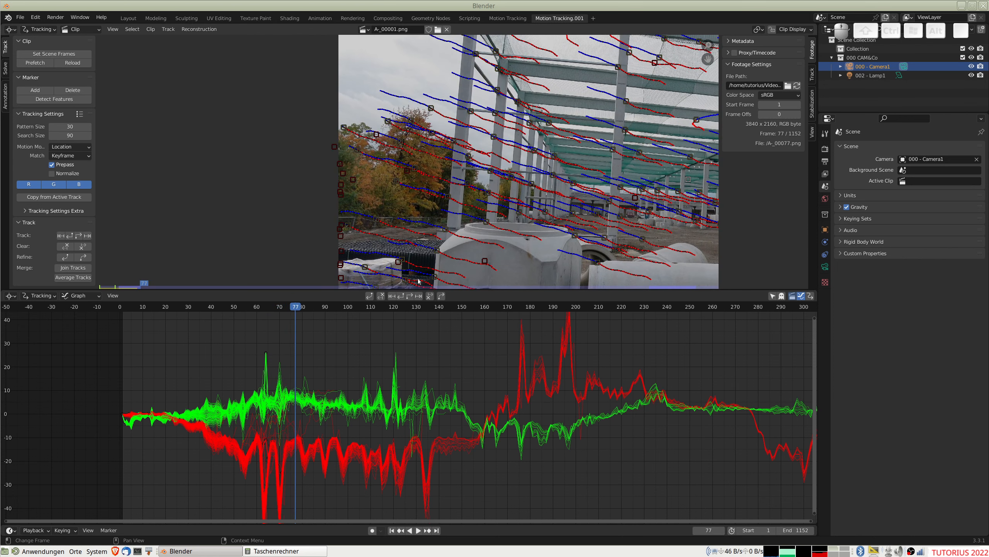
pyautogui.press('Right')
pyautogui.press('Right')
pyautogui.press('Right')
pyautogui.press('Right')
pyautogui.press('Right')
pyautogui.press('Right')
pyautogui.press('Right')
pyautogui.press('Right')
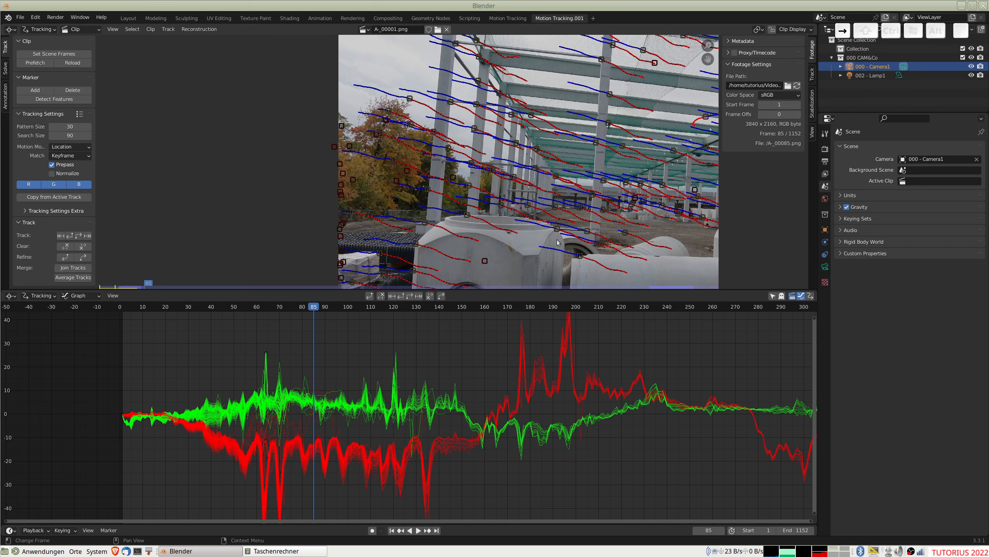
pyautogui.scroll(-2, 556, 242)
pyautogui.keyDown('alt'); pyautogui.scroll(-2, 555, 248); pyautogui.keyUp('alt')
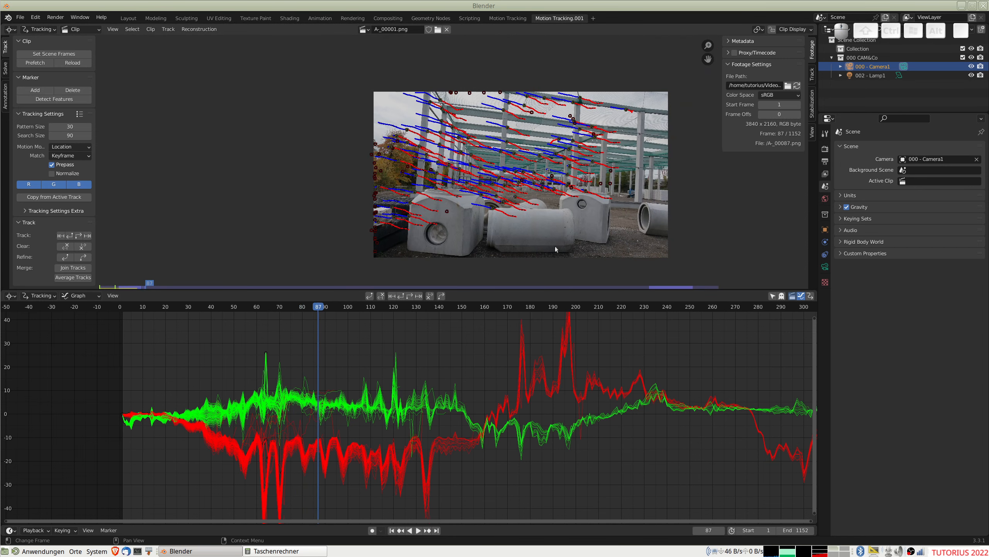
# Examine the track curves up to about frame 490 and inspect the markers in the footage around frames 324 to 329
pyautogui.moveTo(783, 435); pyautogui.dragTo(391, 420, button='middle')
pyautogui.moveTo(577, 417); pyautogui.dragTo(526, 430, button='middle')
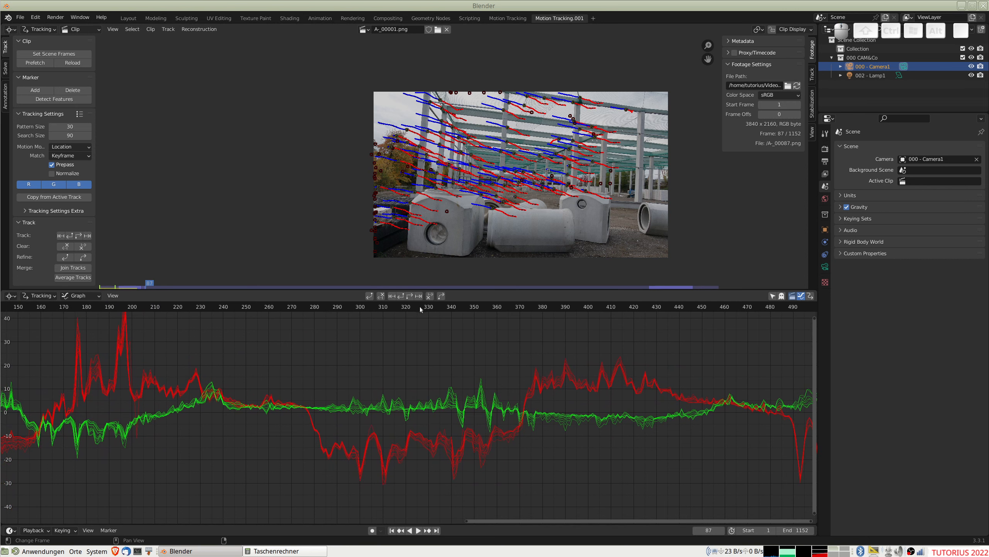
pyautogui.click(419, 398)
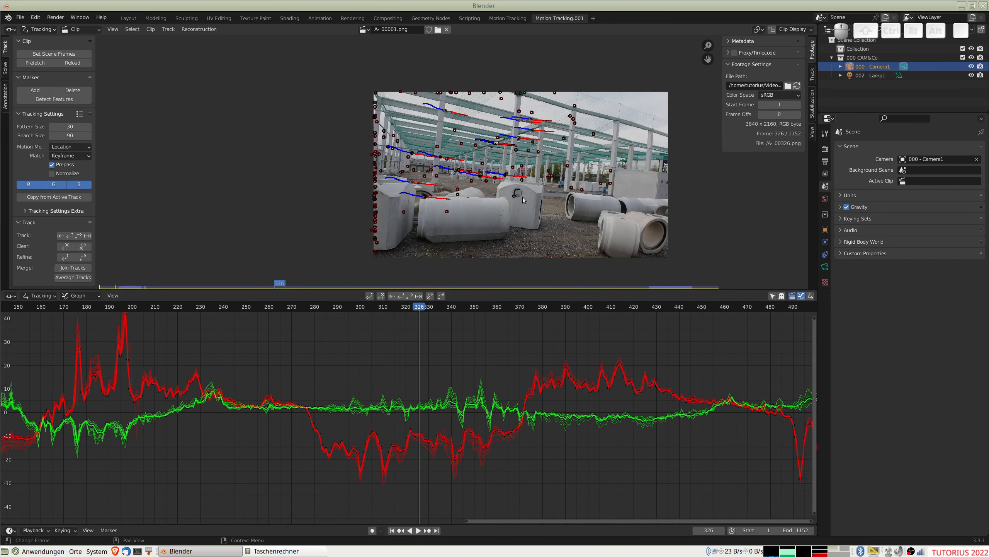
pyautogui.scroll(-1, 520, 188)
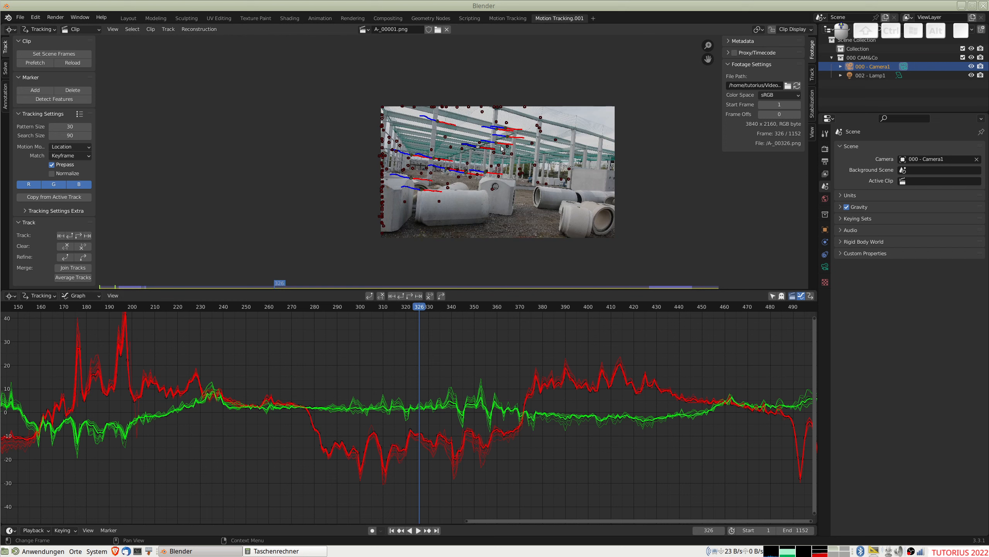
pyautogui.scroll(4, 502, 149)
pyautogui.press('Right')
pyautogui.press('Right')
pyautogui.press('Right')
pyautogui.press('Right')
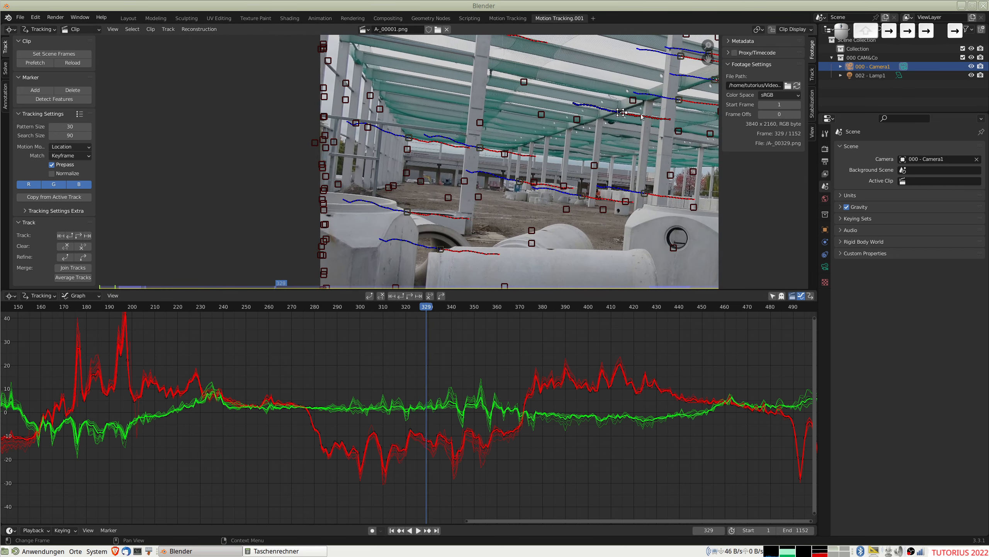
pyautogui.press('Left')
pyautogui.press('Left')
pyautogui.press('Left')
pyautogui.press('Left')
pyautogui.press('Left')
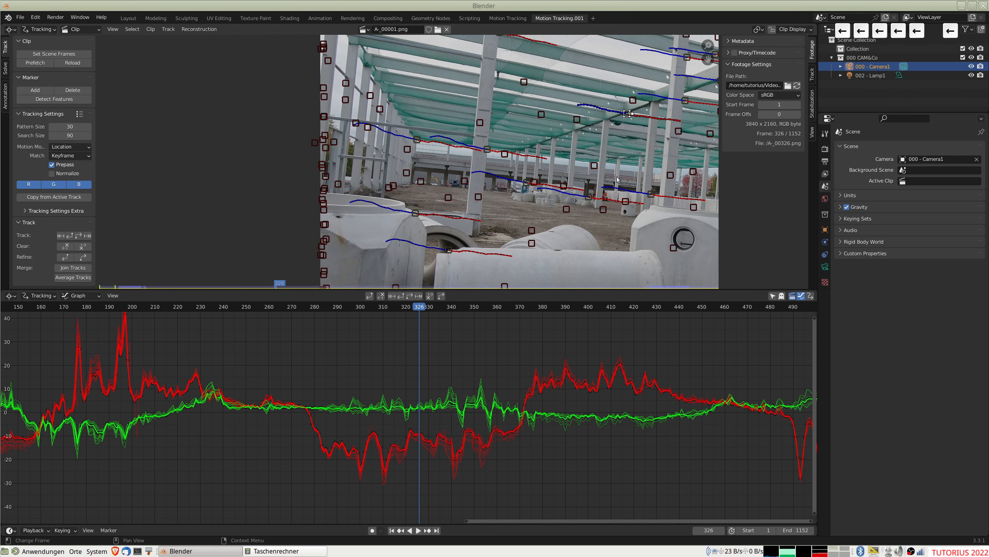
pyautogui.scroll(-6, 610, 175)
pyautogui.press('Left')
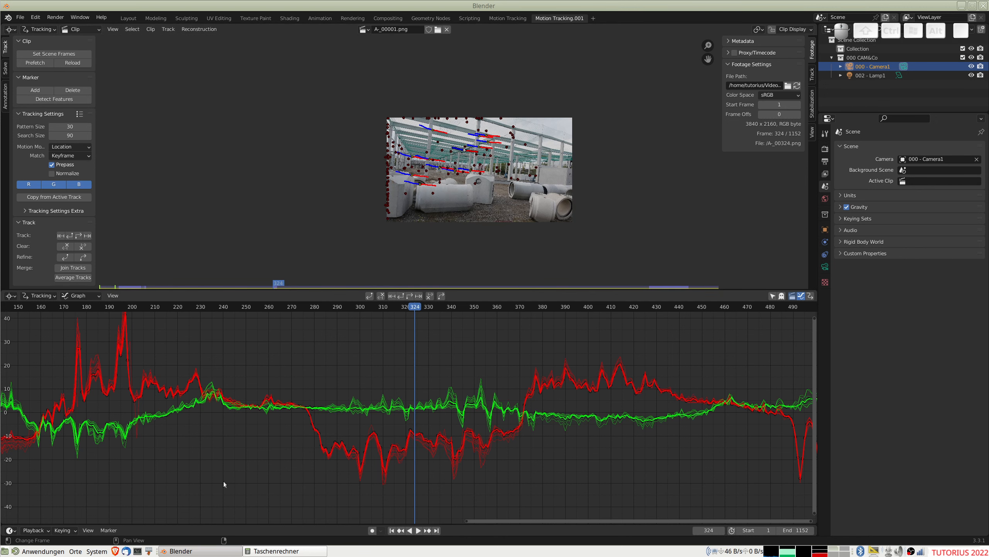
# Bring the beginning of the curves back into the graph and move the playhead to frame 162
pyautogui.moveTo(179, 383); pyautogui.dragTo(227, 342, button='middle')
pyautogui.keyDown('ctrl'); pyautogui.scroll(-3, 415, 398); pyautogui.keyUp('ctrl')
pyautogui.moveTo(66, 307); pyautogui.dragTo(254, 310)
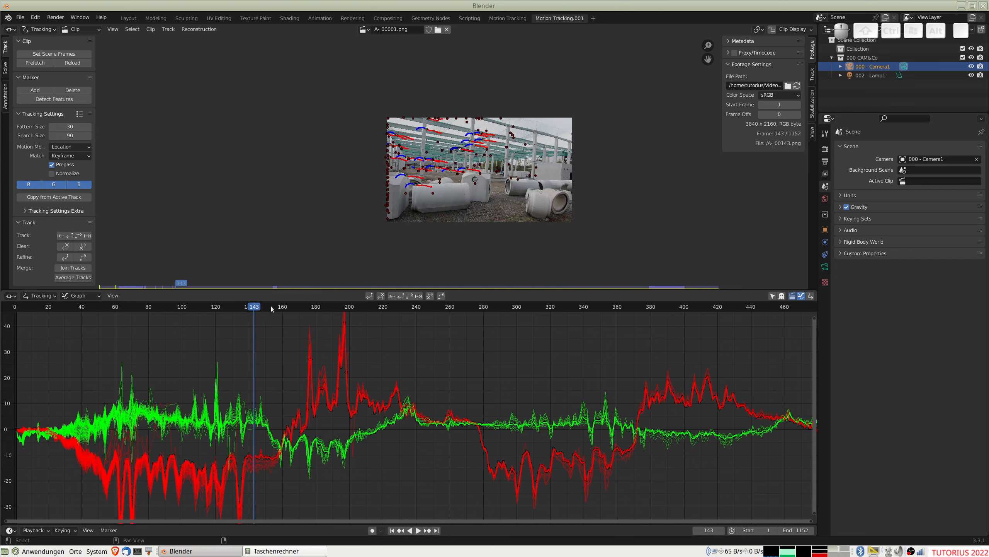
pyautogui.click(271, 309)
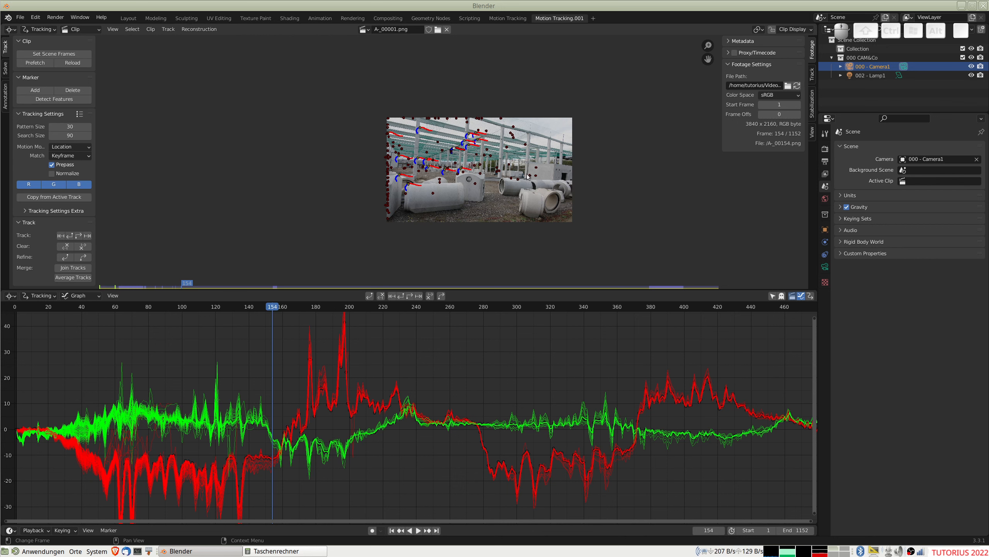
pyautogui.moveTo(278, 308)
pyautogui.mouseDown()
pyautogui.moveTo(293, 314)
pyautogui.moveTo(286, 310)
pyautogui.mouseUp()
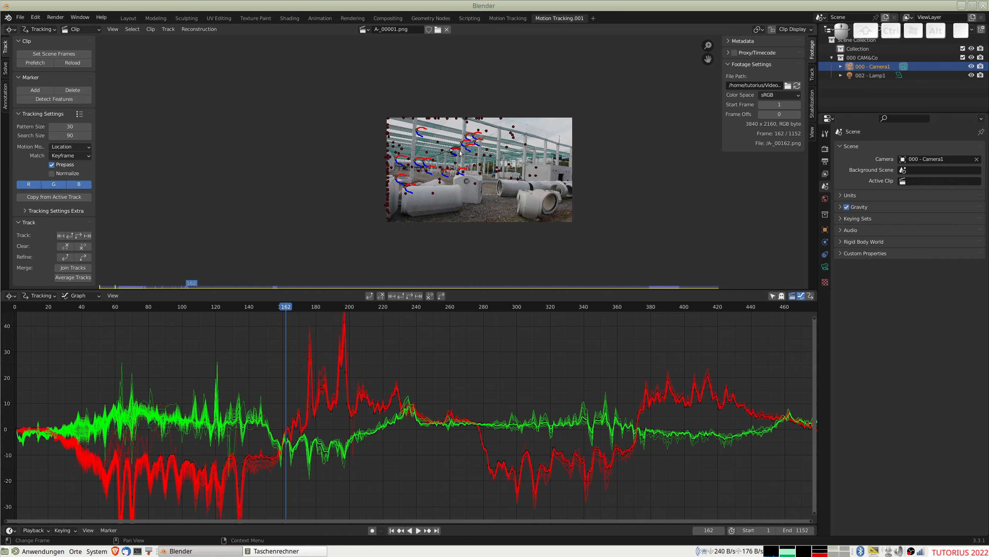
pyautogui.press('a')
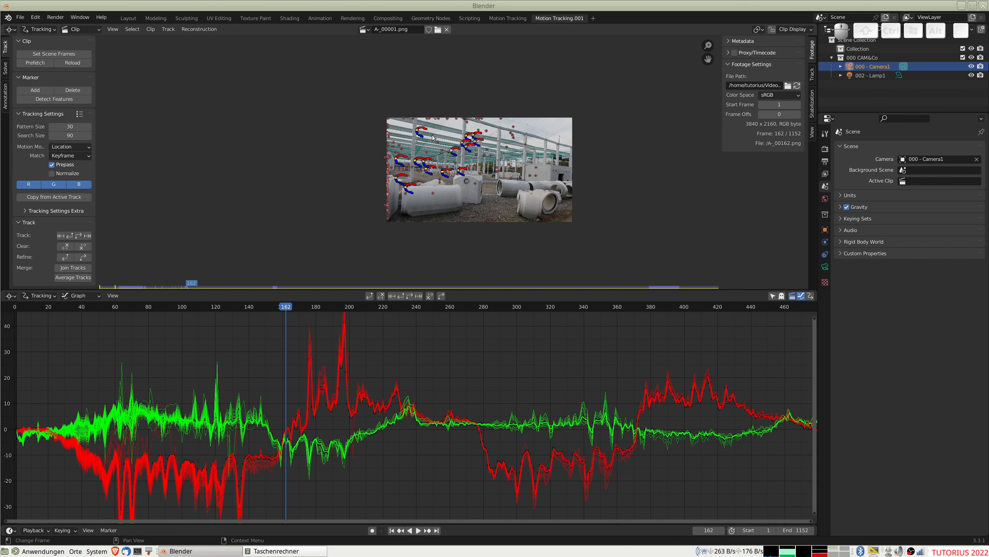
pyautogui.press('h')
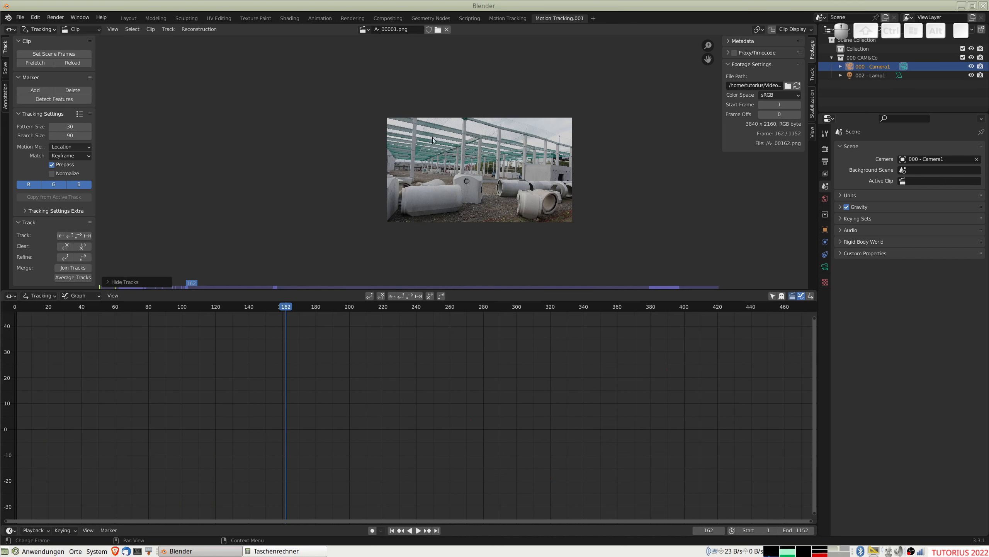
pyautogui.click(56, 99)
pyautogui.press('x')
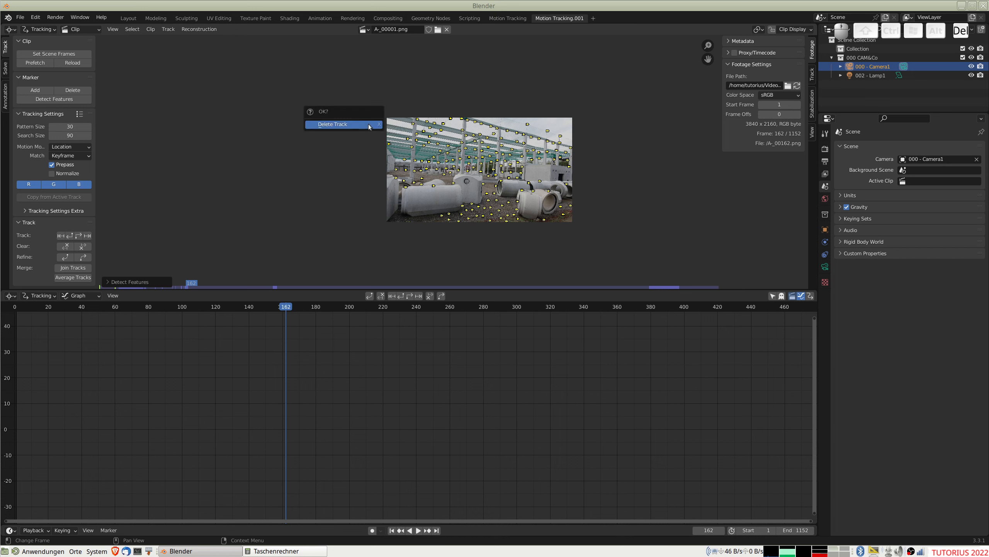
pyautogui.click(368, 124)
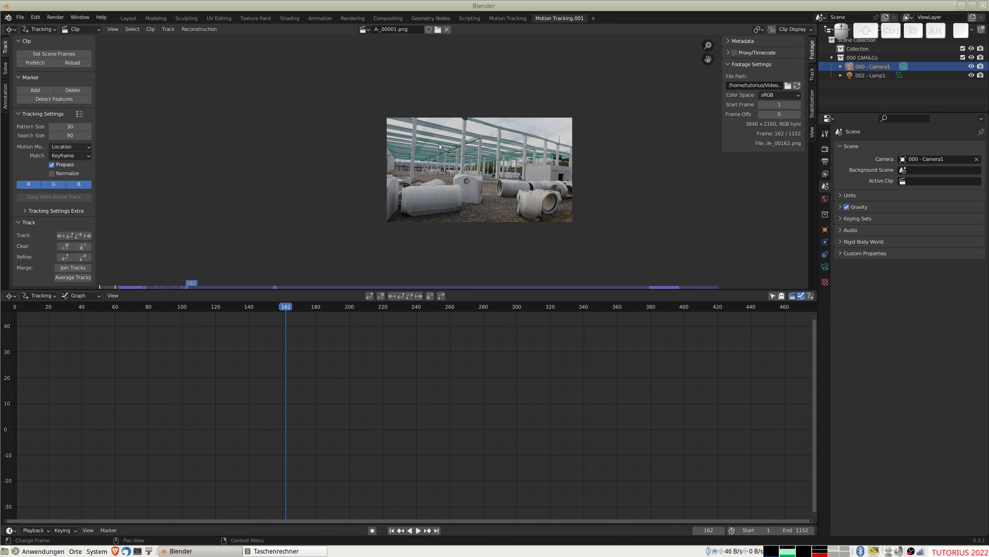
pyautogui.hotkey('ctrl', 'z')
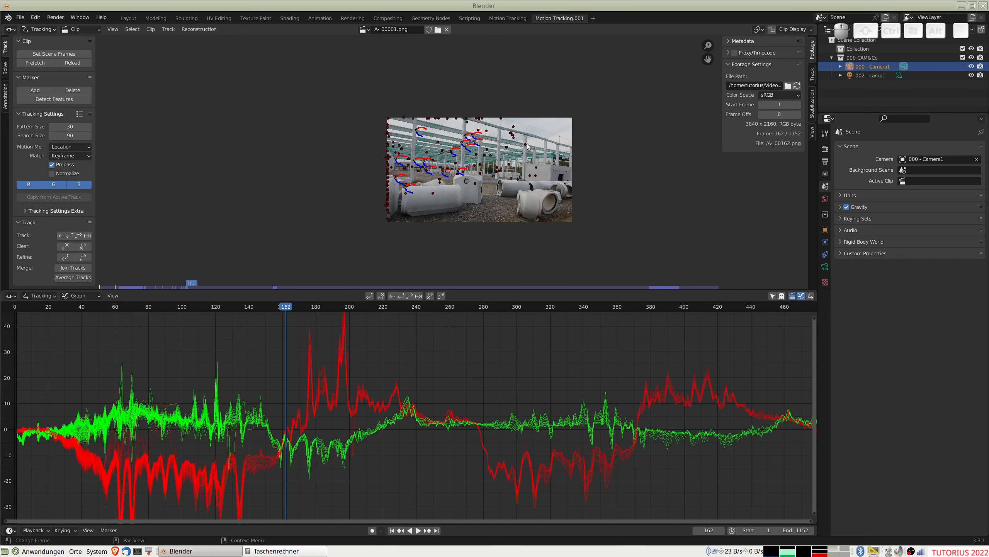
# Hide all existing tracks, detect new features in frame 162 and deselect them
pyautogui.scroll(2, 485, 150)
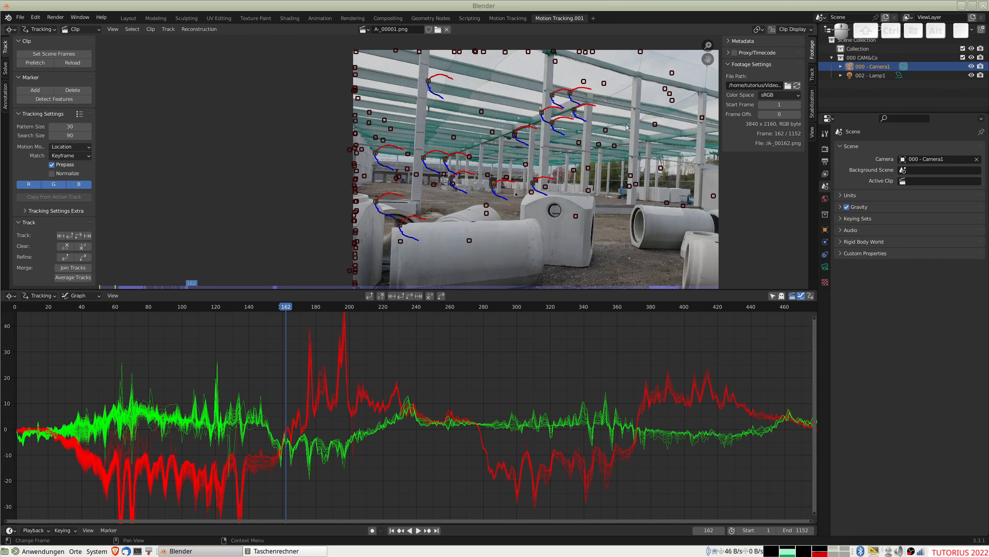
pyautogui.scroll(-3, 576, 129)
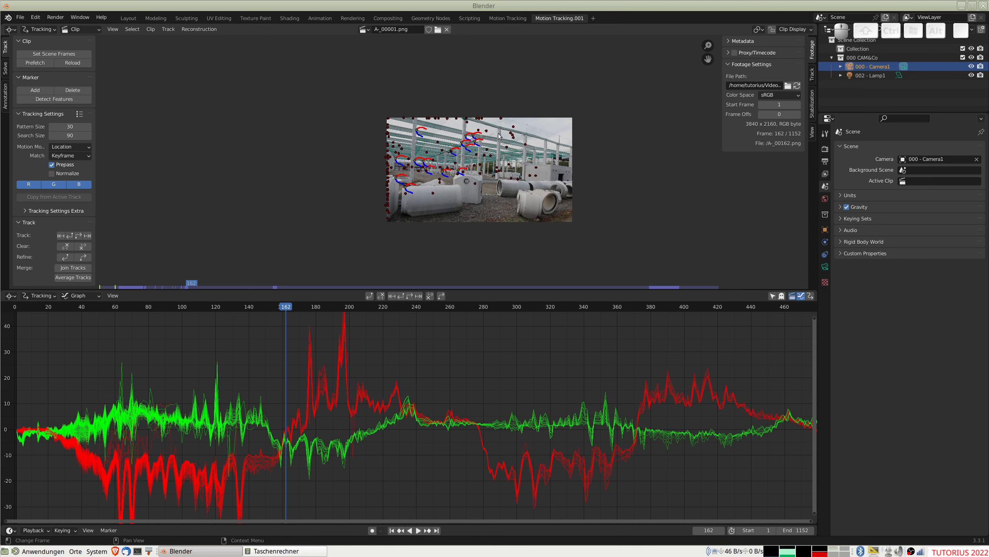
pyautogui.press('a')
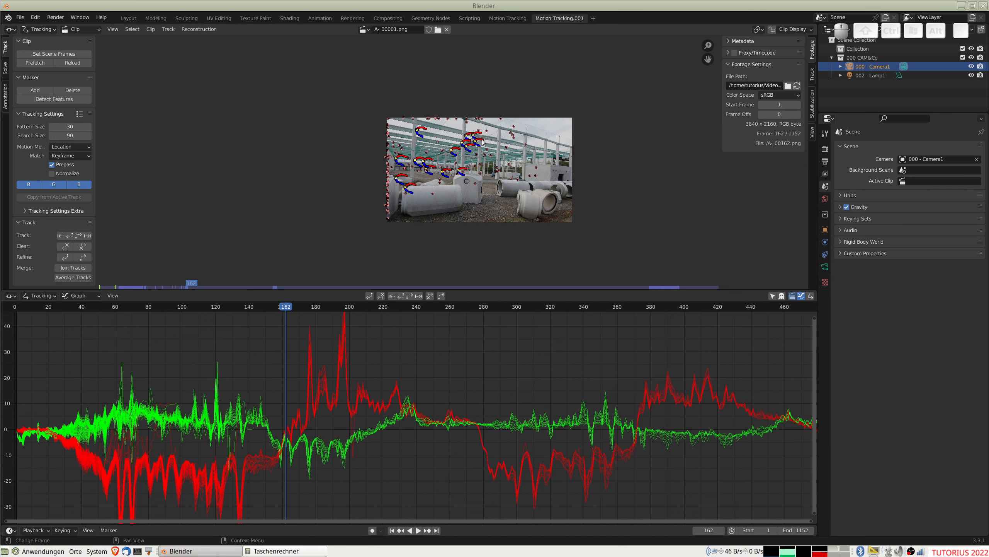
pyautogui.press('h')
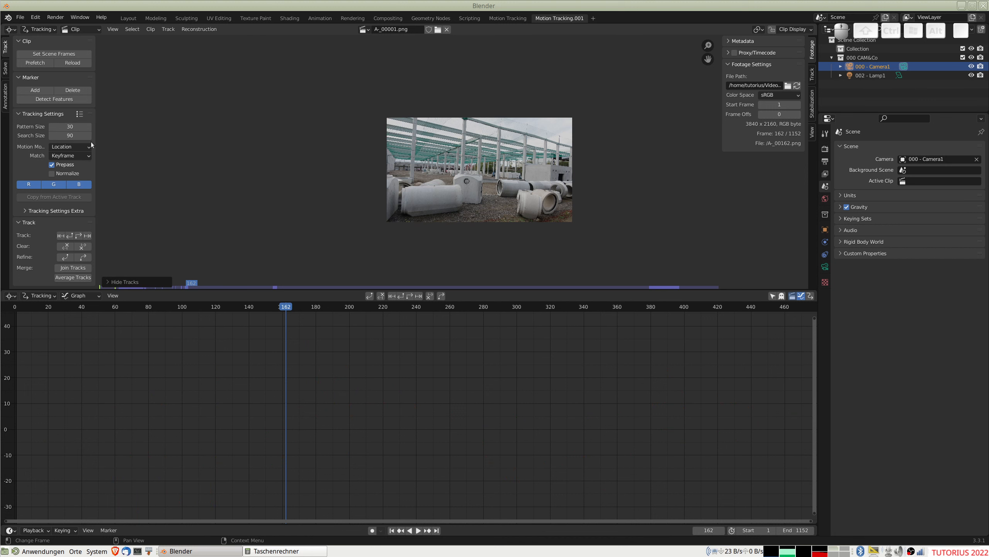
pyautogui.click(66, 99)
pyautogui.hotkey('alt', 'a')
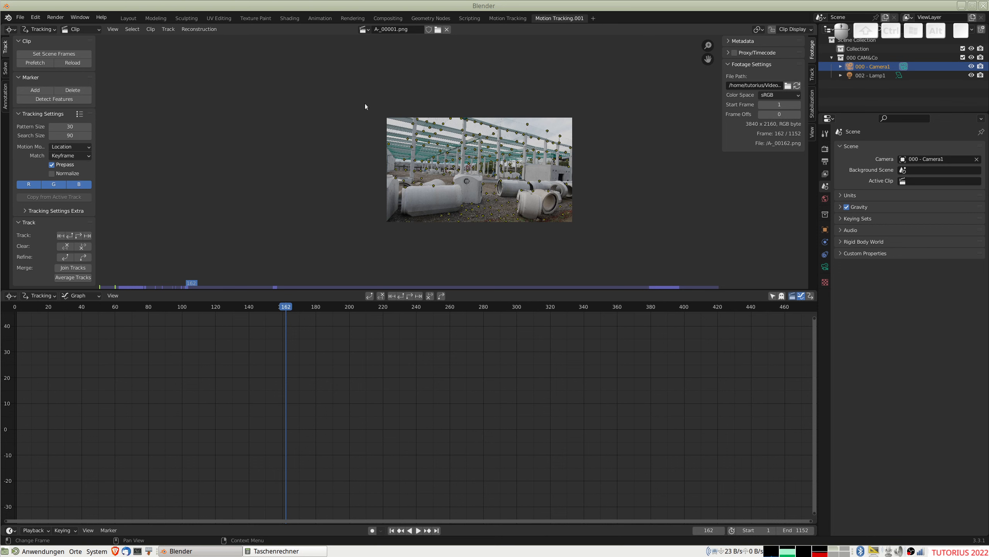
# Delete the detected markers over the hall and foreground pipe, then track the remaining ones backwards from frame 162 to frame 70
pyautogui.moveTo(381, 113); pyautogui.dragTo(401, 143)
pyautogui.press('b')
pyautogui.moveTo(418, 157); pyautogui.dragTo(498, 217)
pyautogui.press('Delete')
pyautogui.click(476, 169)
pyautogui.press('a')
pyautogui.click(402, 296)
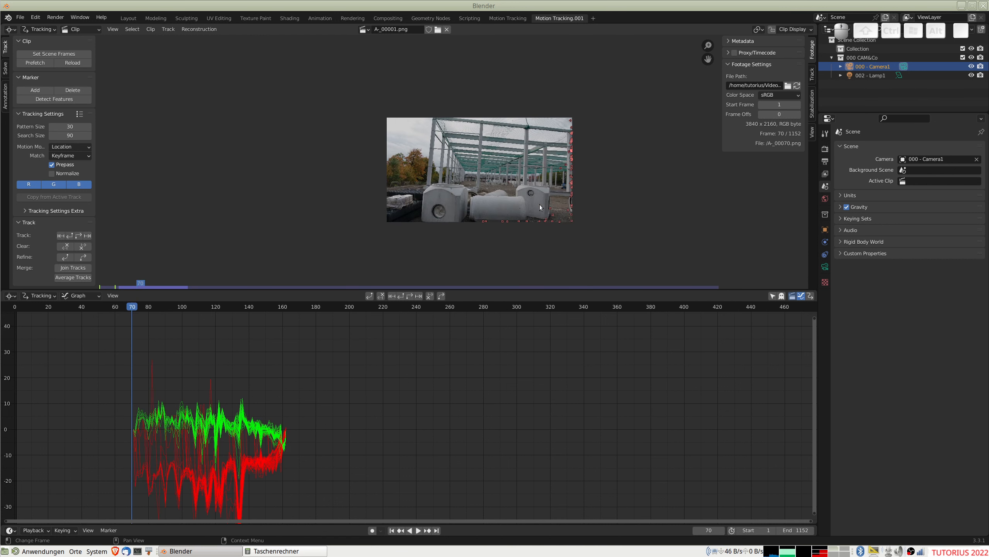
# Delete the two outlier curves with tall red spikes near frames 82 and 118
pyautogui.click(153, 374)
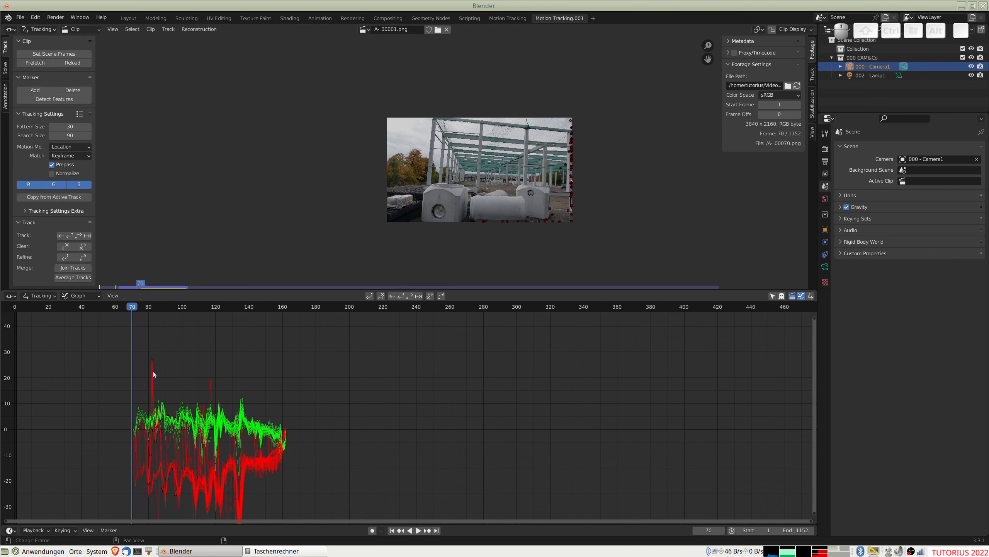
pyautogui.press('x')
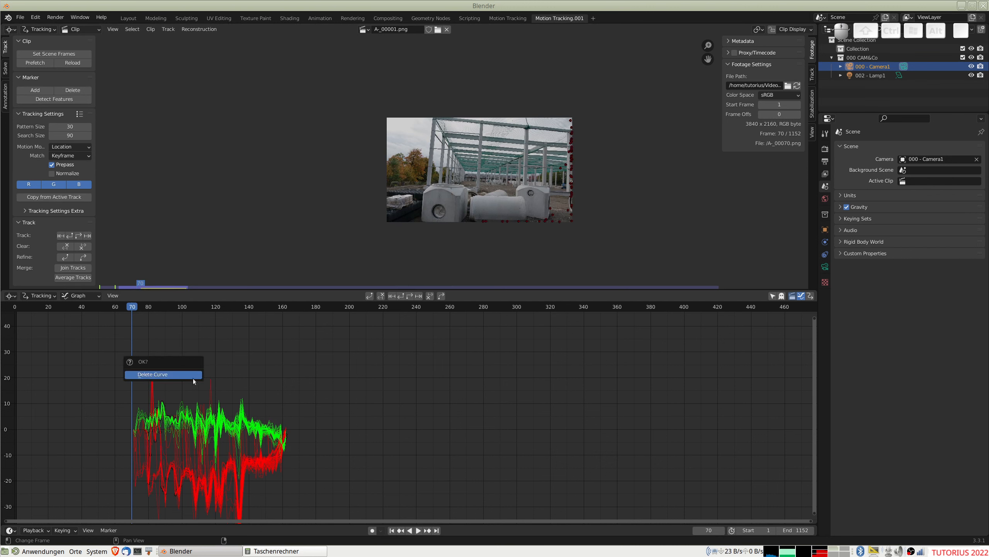
pyautogui.click(181, 374)
pyautogui.click(207, 387)
pyautogui.press('x')
pyautogui.click(203, 383)
# Delete the outlier curves dipping below the red bundle near frame 129
pyautogui.moveTo(255, 484); pyautogui.dragTo(293, 409, button='middle')
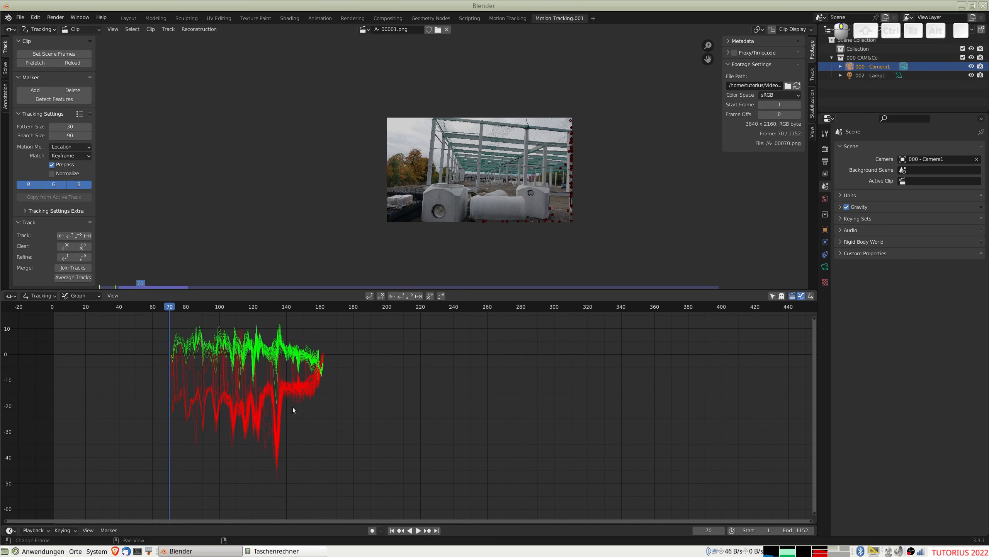
pyautogui.click(268, 448)
pyautogui.press('Delete')
pyautogui.click(268, 447)
pyautogui.click(268, 429)
pyautogui.press('Delete')
pyautogui.click(267, 427)
pyautogui.click(267, 417)
pyautogui.press('Delete')
pyautogui.click(267, 417)
# Delete the outlier curves whose red spikes rise to the top of the green bundle near frame 113
pyautogui.click(243, 334)
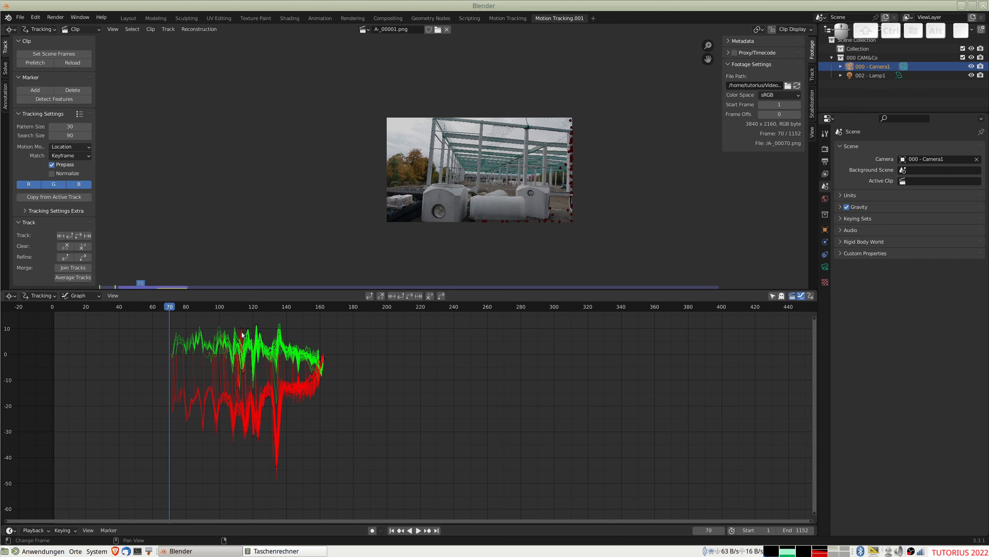
pyautogui.press('Delete')
pyautogui.click(241, 332)
pyautogui.click(240, 333)
pyautogui.press('Delete')
pyautogui.click(240, 333)
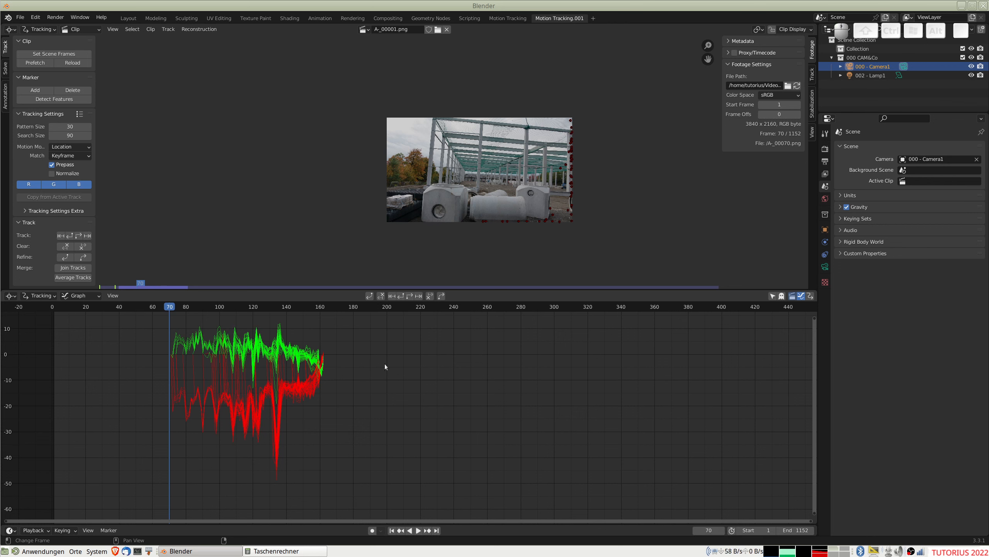
# Go to frame 150, step forward to frame 162 and examine the new tracks over the pipes and gravel
pyautogui.scroll(-1, 476, 182)
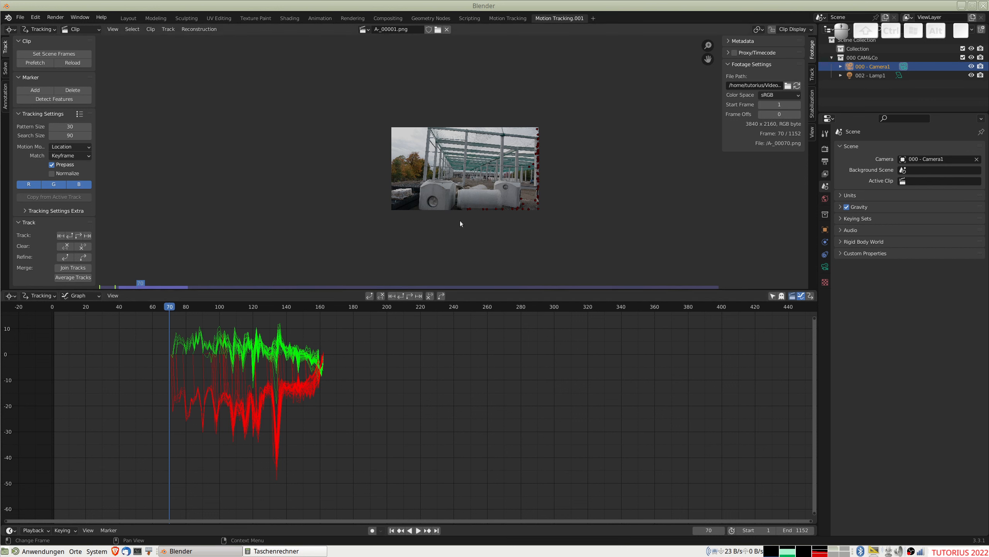
pyautogui.click(703, 530)
pyautogui.write('150')
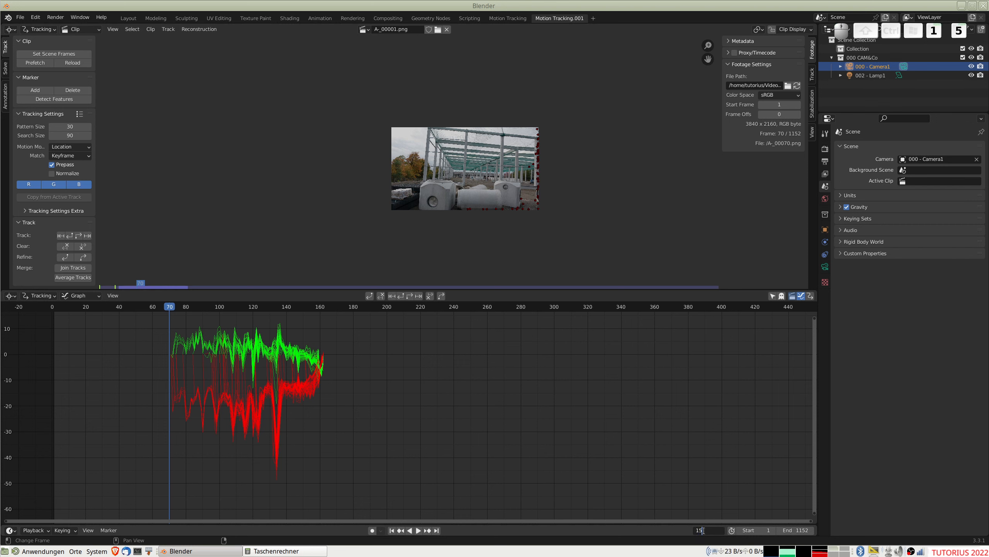
pyautogui.press('Return')
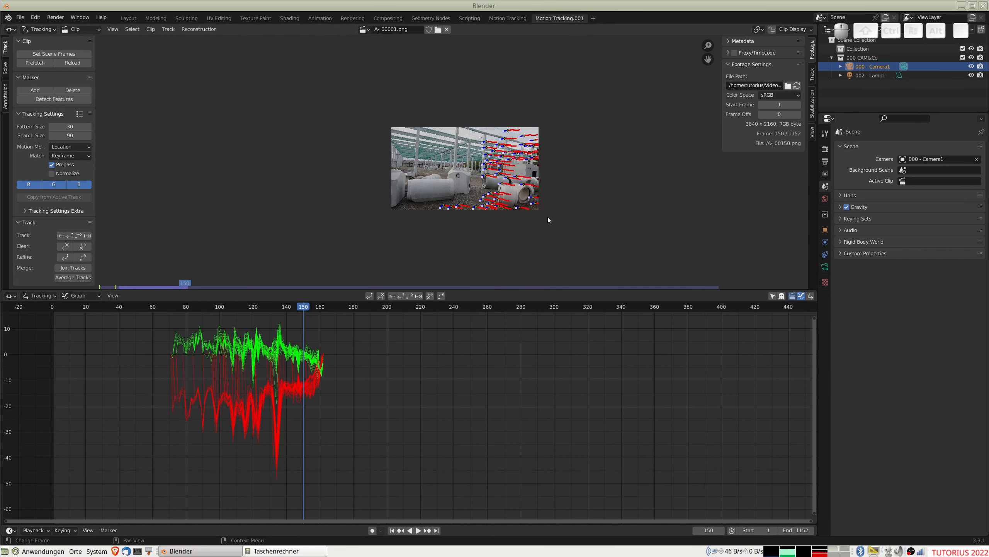
pyautogui.press('Right')
pyautogui.press('Right')
pyautogui.press('Right')
pyautogui.press('Right')
pyautogui.press('Right')
pyautogui.press('Right')
pyautogui.press('Right')
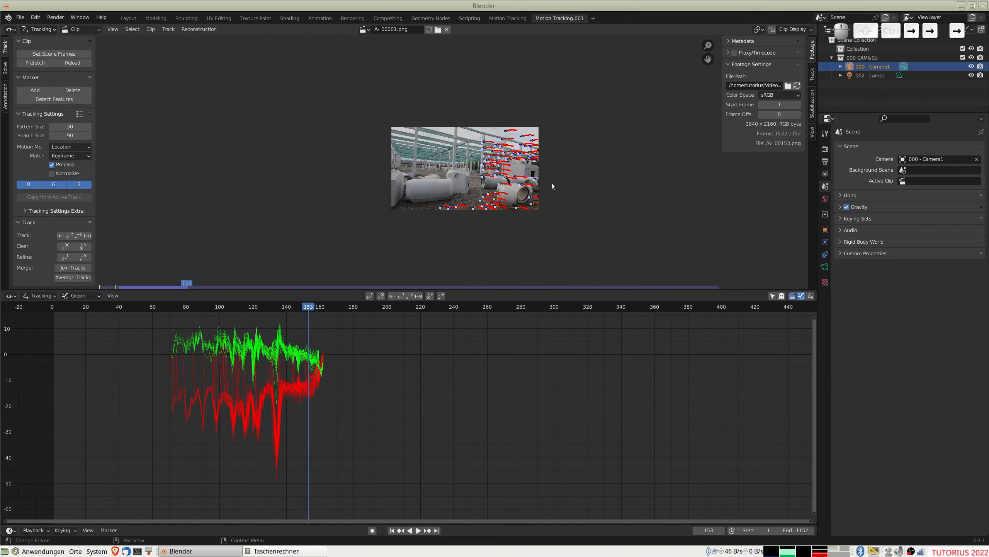
pyautogui.press('Right')
pyautogui.press('Right')
pyautogui.press('Right')
pyautogui.press('Right')
pyautogui.press('Right')
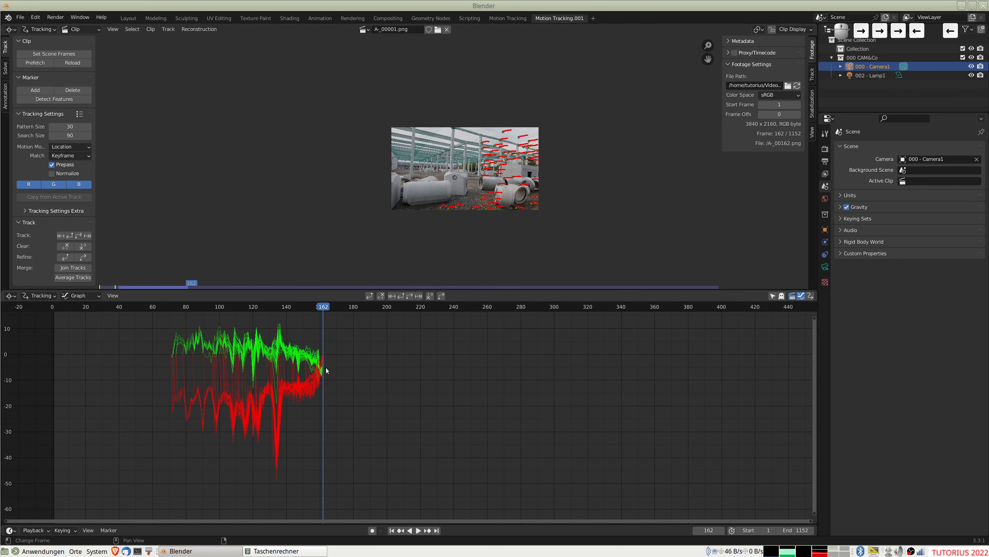
pyautogui.scroll(3, 523, 183)
pyautogui.scroll(1, 636, 183)
pyautogui.scroll(-1, 636, 181)
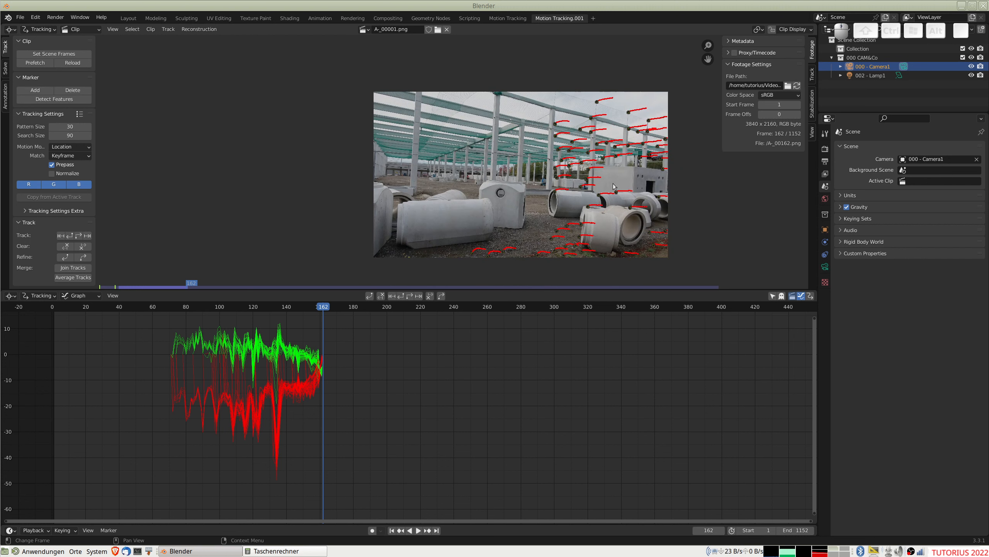
# Select all the new tracks and track them forward from frame 162
pyautogui.press('a')
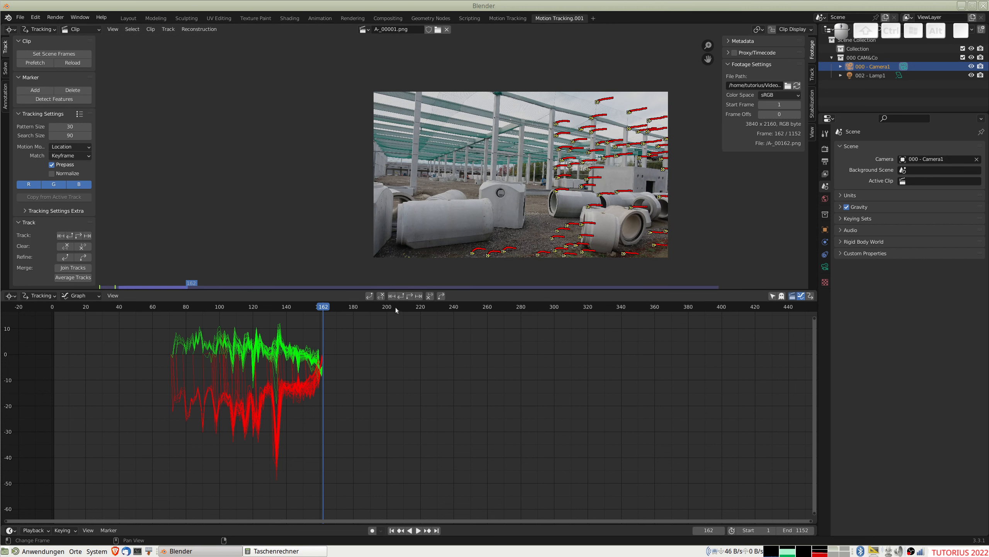
pyautogui.click(409, 296)
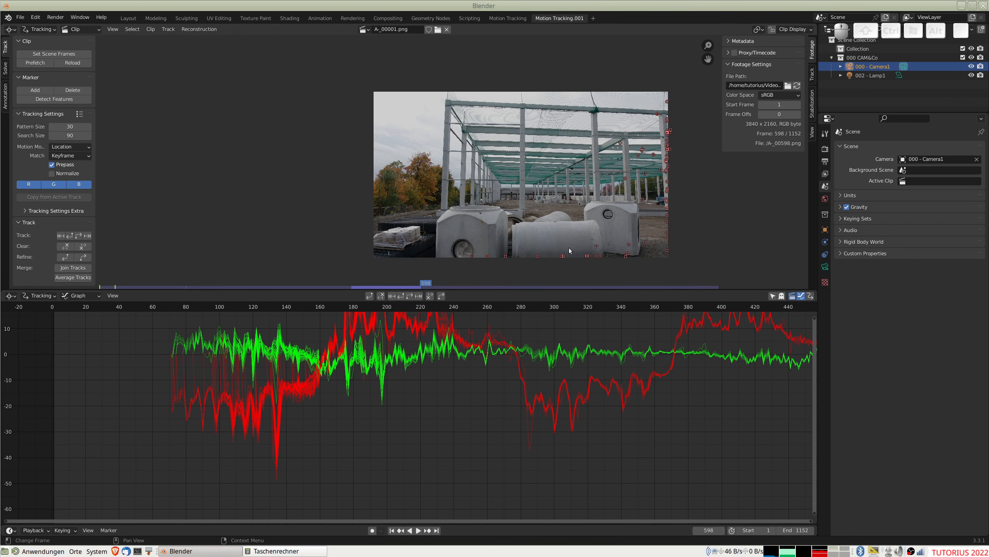
# Delete the outlier curve with the deep red dip near frame 512
pyautogui.scroll(-3, 511, 380)
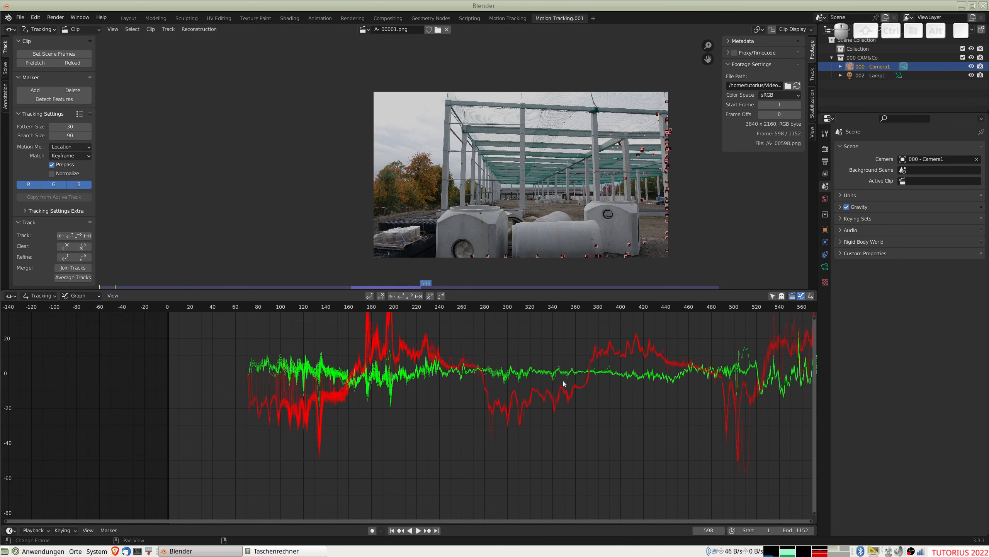
pyautogui.moveTo(652, 446); pyautogui.dragTo(446, 406, button='middle')
pyautogui.click(542, 398)
pyautogui.press('x')
pyautogui.click(542, 398)
pyautogui.moveTo(249, 381); pyautogui.dragTo(307, 459, button='middle')
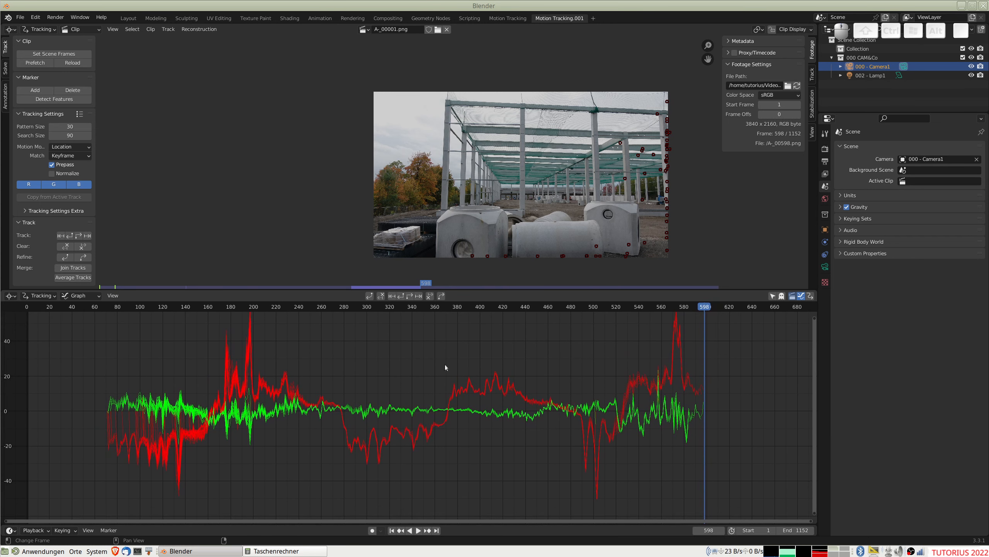
# Unhide and select all tracks, return to frame 1 and bring the curves up to frame 1152 into view
pyautogui.scroll(-2, 409, 161)
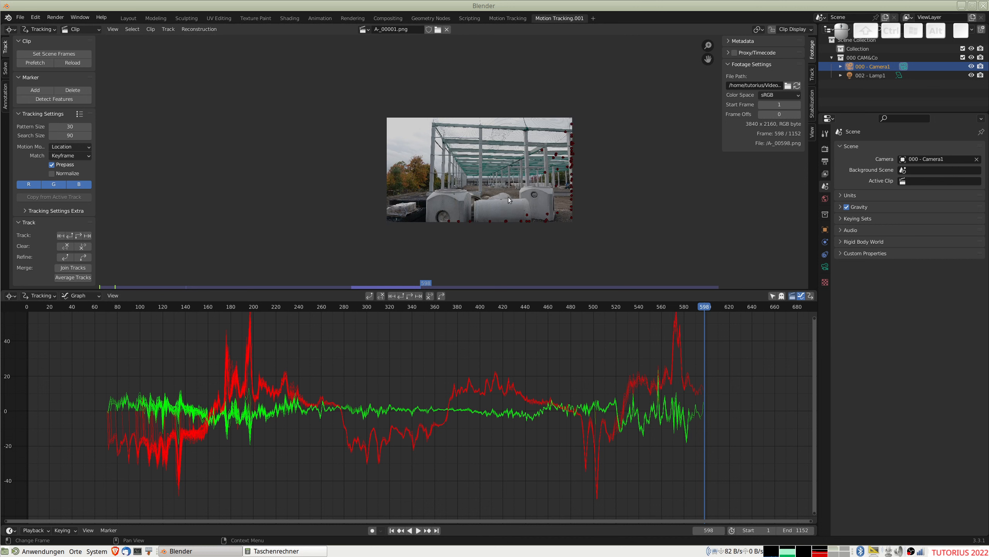
pyautogui.press('alt')
pyautogui.hotkey('alt', 'h')
pyautogui.press('a')
pyautogui.hotkey('shift', 'Left')
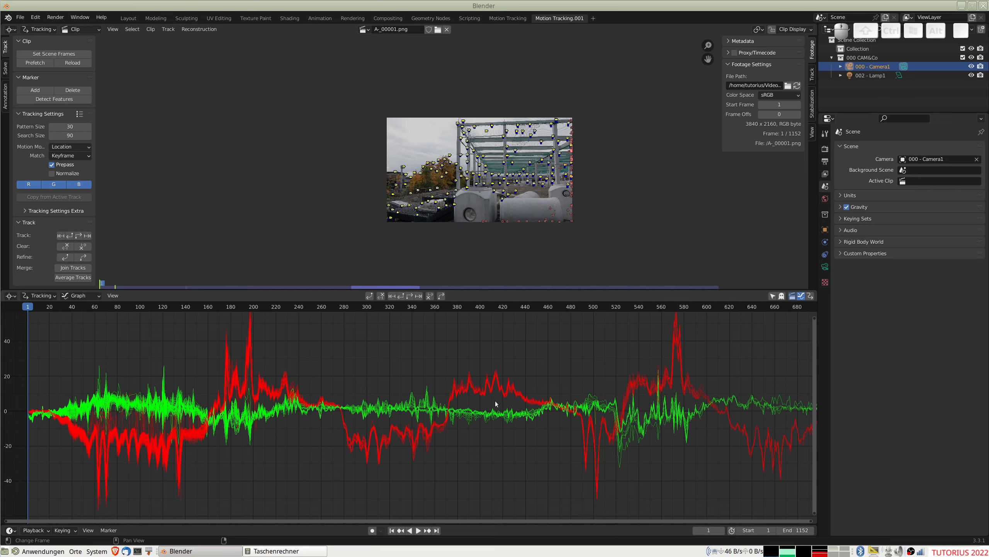
pyautogui.scroll(-3, 490, 395)
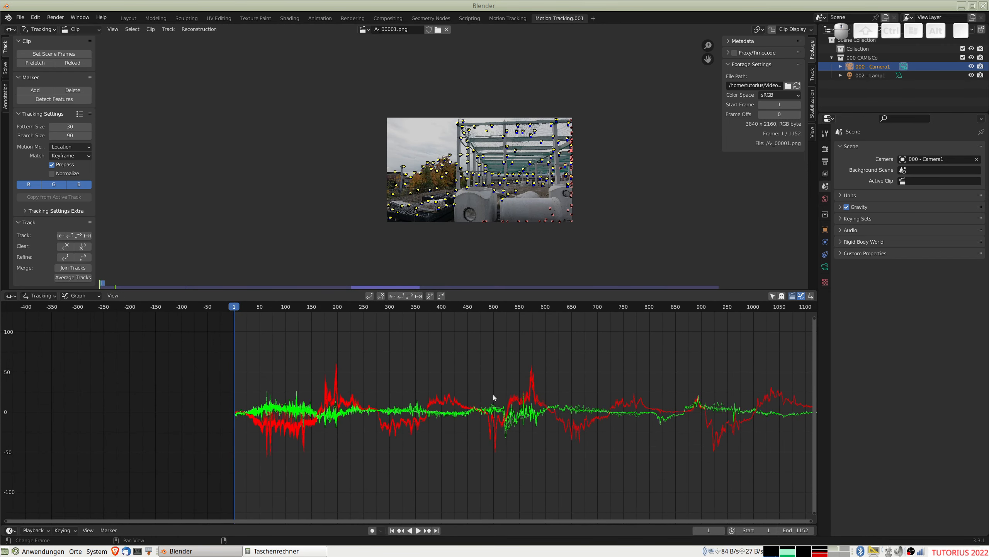
pyautogui.moveTo(578, 405); pyautogui.dragTo(443, 409, button='middle')
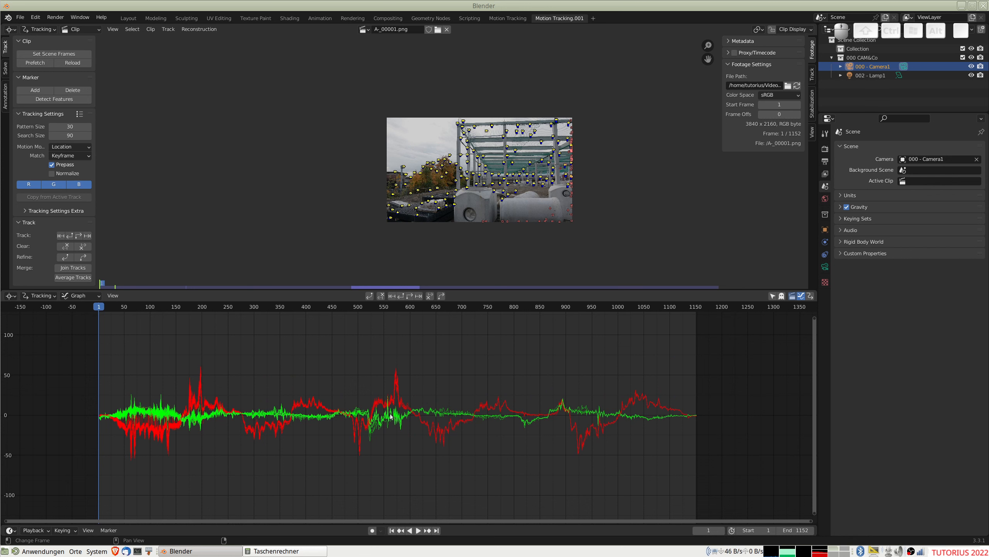
# Go to frame 800 and hide all existing tracks
pyautogui.click(496, 307)
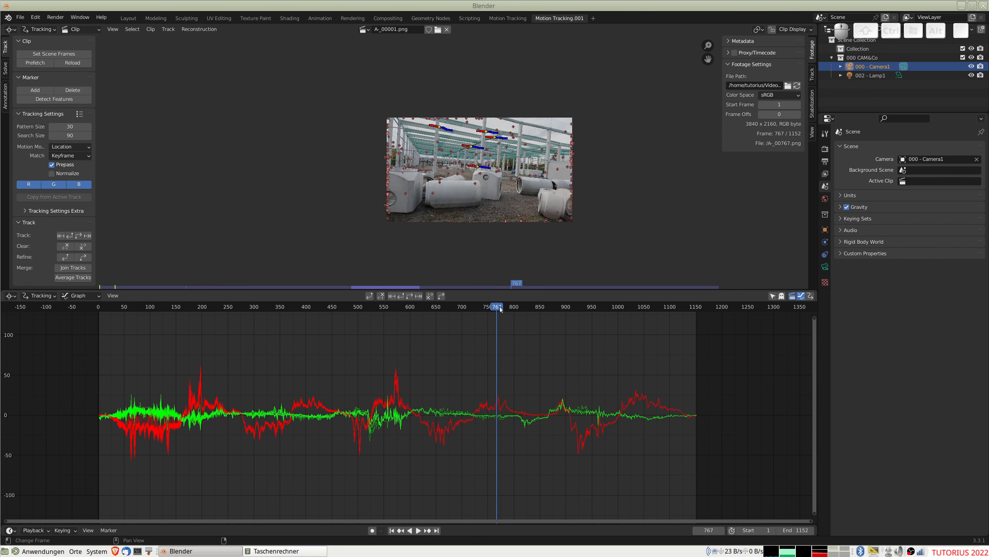
pyautogui.moveTo(499, 308); pyautogui.dragTo(515, 311)
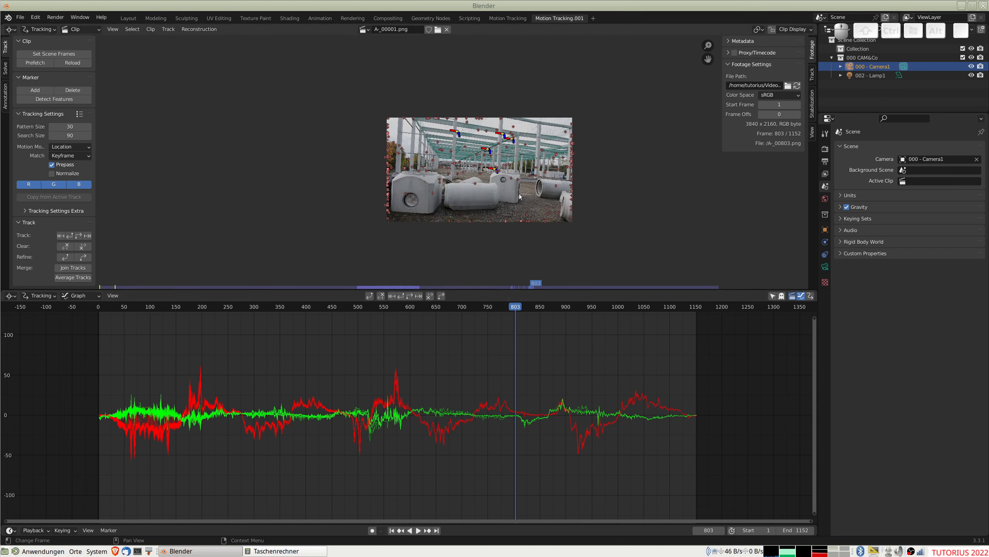
pyautogui.press('Left')
pyautogui.press('Left')
pyautogui.press('Left')
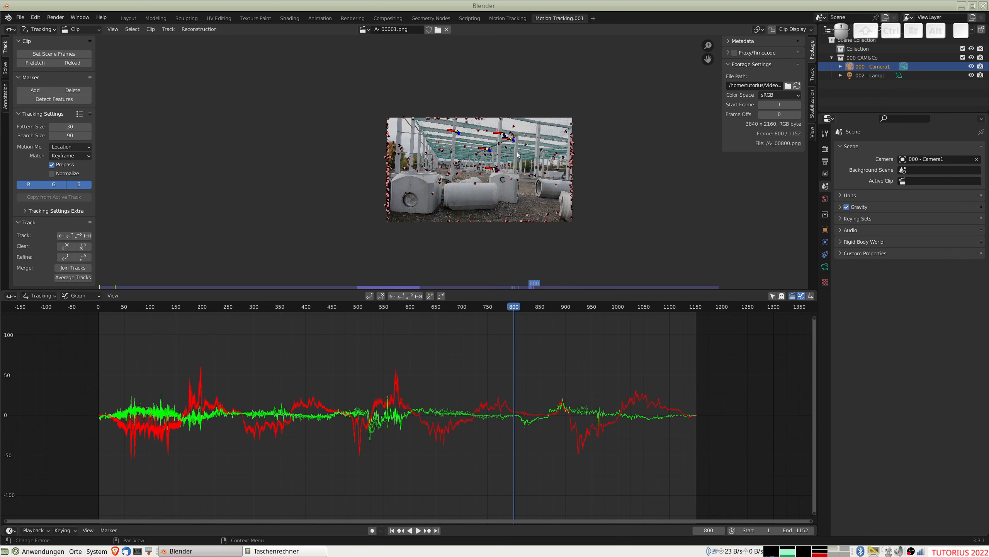
pyautogui.press('h')
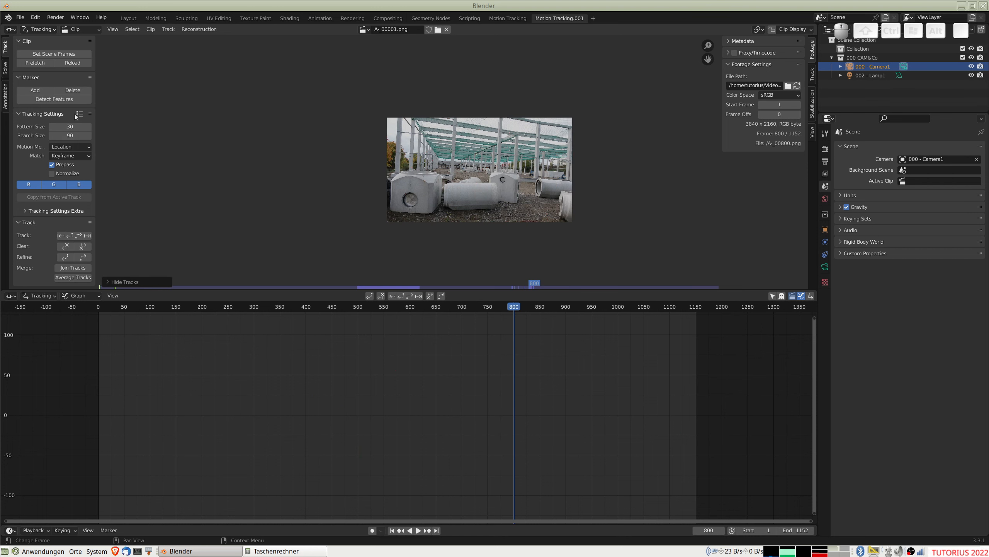
# Detect new features at frame 800 and track them backward to frame 1
pyautogui.click(57, 100)
pyautogui.click(401, 295)
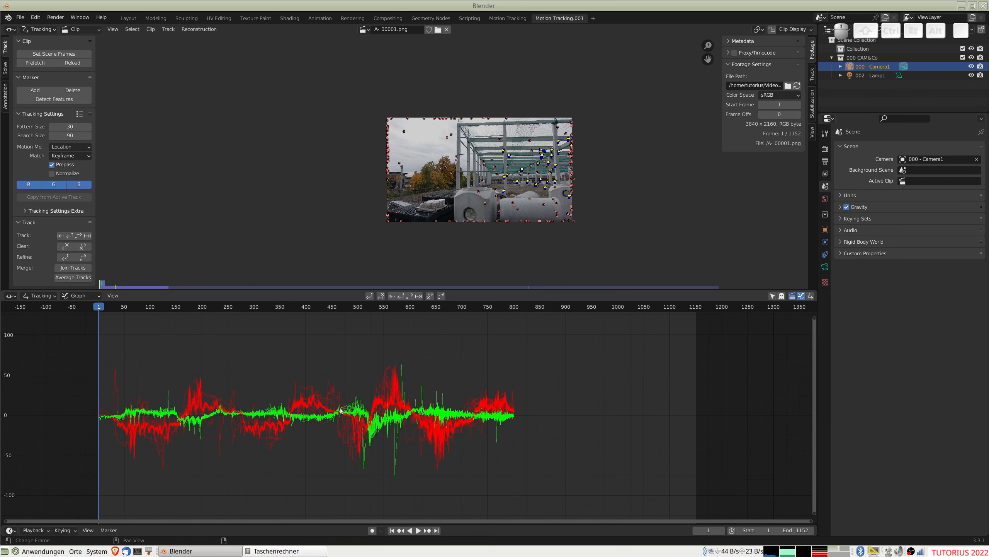
# Return to frame 800 and track the new features forward to frame 1152
pyautogui.click(707, 530)
pyautogui.write('0')
pyautogui.press('Return')
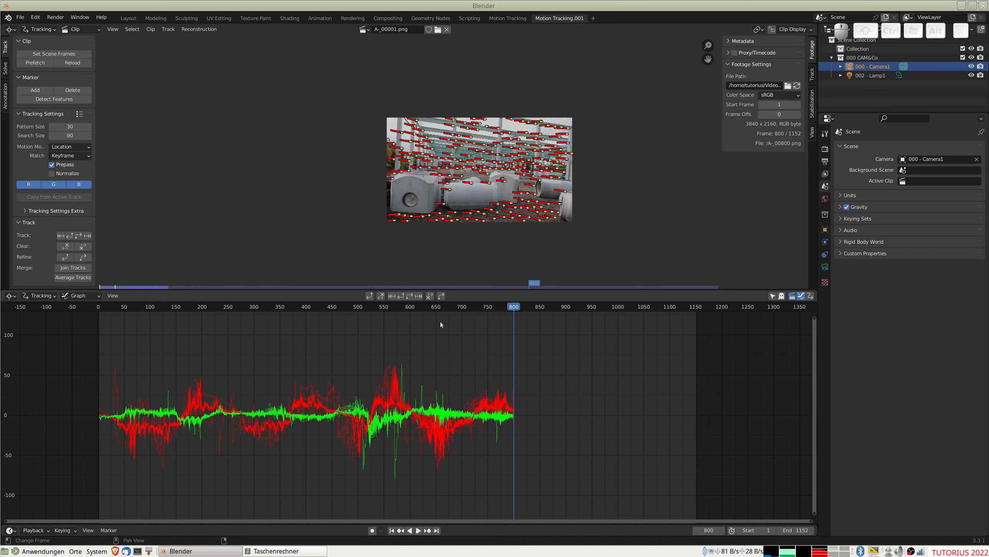
pyautogui.click(411, 296)
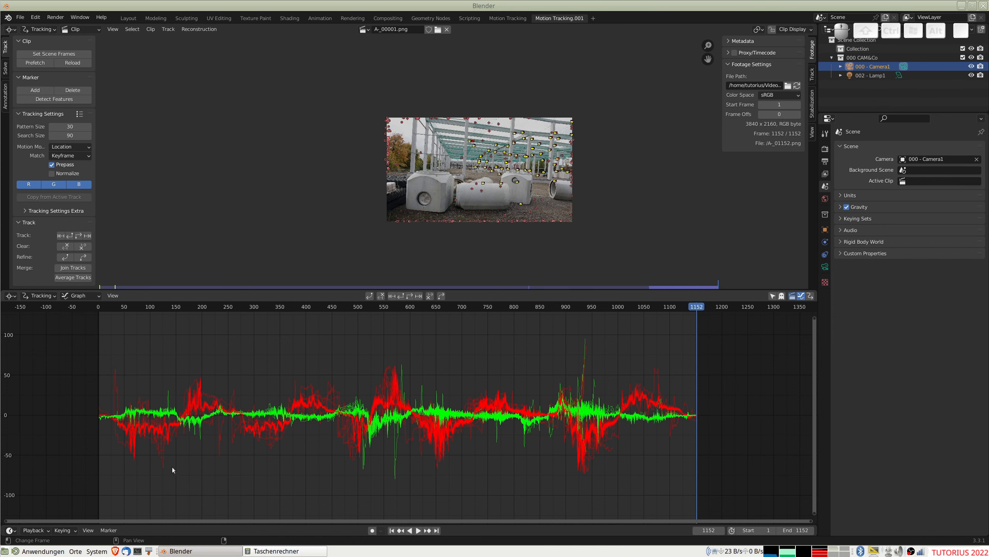
# Delete the outlier curves with the deepest red dips near frame 123
pyautogui.keyDown('shift'); pyautogui.moveTo(177, 459); pyautogui.dragTo(297, 448, button='middle'); pyautogui.keyUp('shift')
pyautogui.scroll(5, 262, 426)
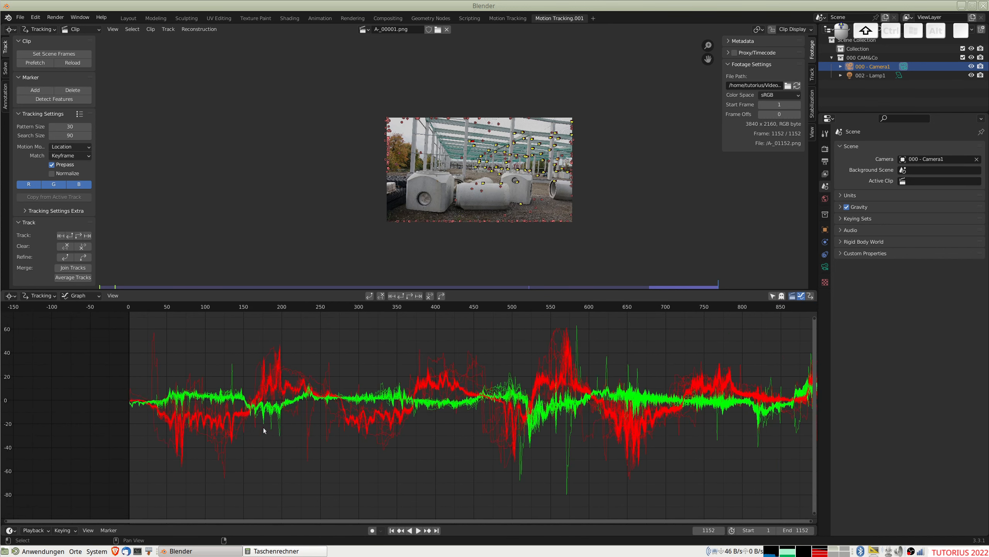
pyautogui.scroll(3, 263, 426)
pyautogui.click(174, 478)
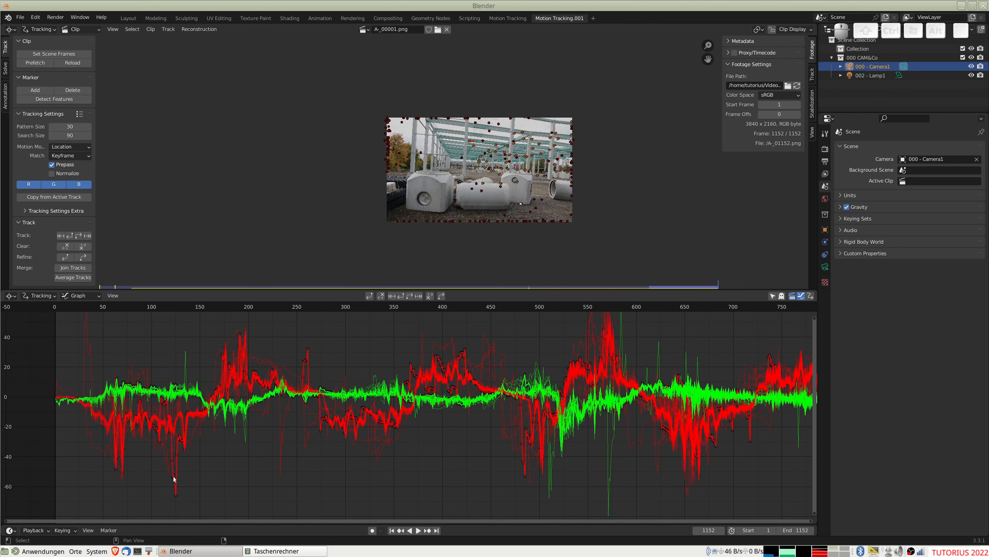
pyautogui.press('Delete')
pyautogui.click(174, 477)
pyautogui.press('Delete')
pyautogui.click(170, 472)
pyautogui.press('Delete')
pyautogui.click(167, 453)
# Delete the remaining outlier curves hanging below the red bundle between about frames 113 and 126
pyautogui.click(164, 446)
pyautogui.press('Delete')
pyautogui.click(155, 446)
pyautogui.click(172, 444)
pyautogui.press('Delete')
pyautogui.click(175, 442)
pyautogui.click(177, 441)
pyautogui.press('Delete')
pyautogui.click(170, 441)
pyautogui.click(166, 443)
pyautogui.press('Delete')
pyautogui.click(165, 442)
# Delete the outlier curve dipping near frame 151 and the one with the tall red spike near frame 34
pyautogui.click(201, 436)
pyautogui.press('Delete')
pyautogui.click(202, 440)
pyautogui.click(88, 327)
pyautogui.press('Delete')
pyautogui.click(94, 361)
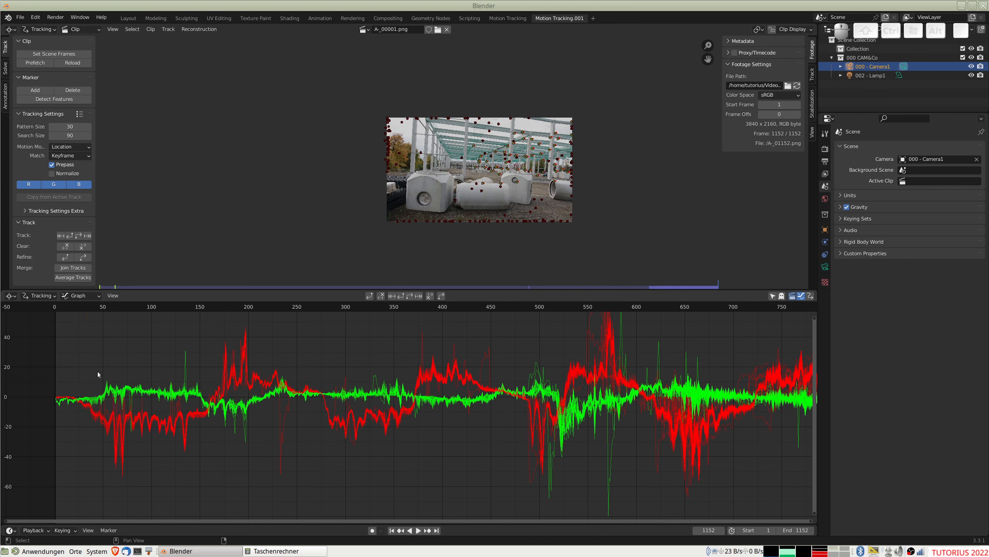
# Delete the outlier curves with the red dip near frame 233 and the red spikes near frames 381 and 413
pyautogui.click(280, 444)
pyautogui.press('Delete')
pyautogui.click(278, 442)
pyautogui.click(423, 334)
pyautogui.press('Delete')
pyautogui.click(423, 335)
pyautogui.click(454, 347)
pyautogui.press('Delete')
pyautogui.click(454, 347)
# Delete the outlier curve beside the tall red peak near frame 196
pyautogui.moveTo(421, 347); pyautogui.dragTo(430, 364, button='middle')
pyautogui.click(254, 366)
pyautogui.press('Delete')
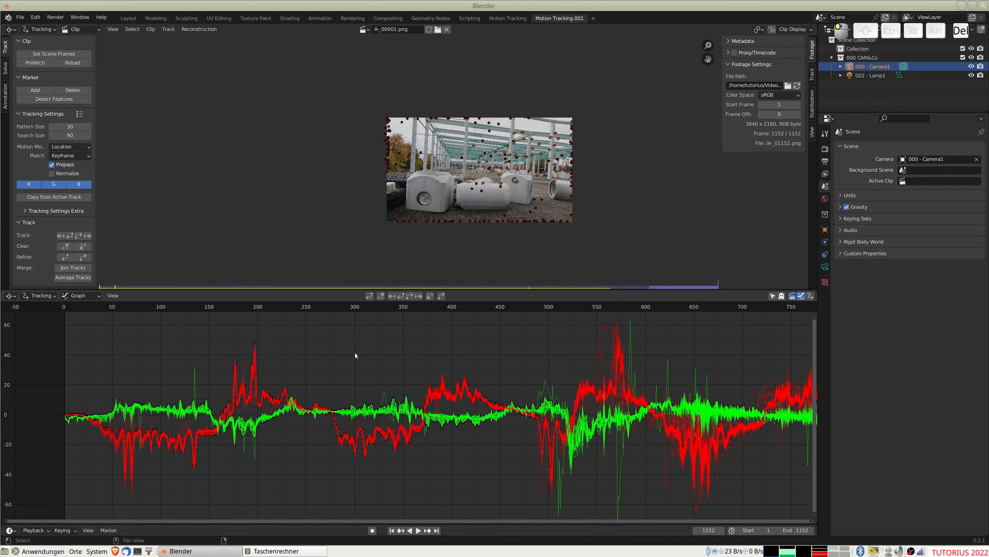
pyautogui.press('Delete')
pyautogui.click(364, 345)
# Delete the two red outlier curves rising above the bundle near frame 553
pyautogui.moveTo(363, 345); pyautogui.dragTo(165, 374, button='middle')
pyautogui.click(402, 359)
pyautogui.press('Delete')
pyautogui.click(404, 358)
pyautogui.click(402, 380)
pyautogui.press('Delete')
pyautogui.click(401, 380)
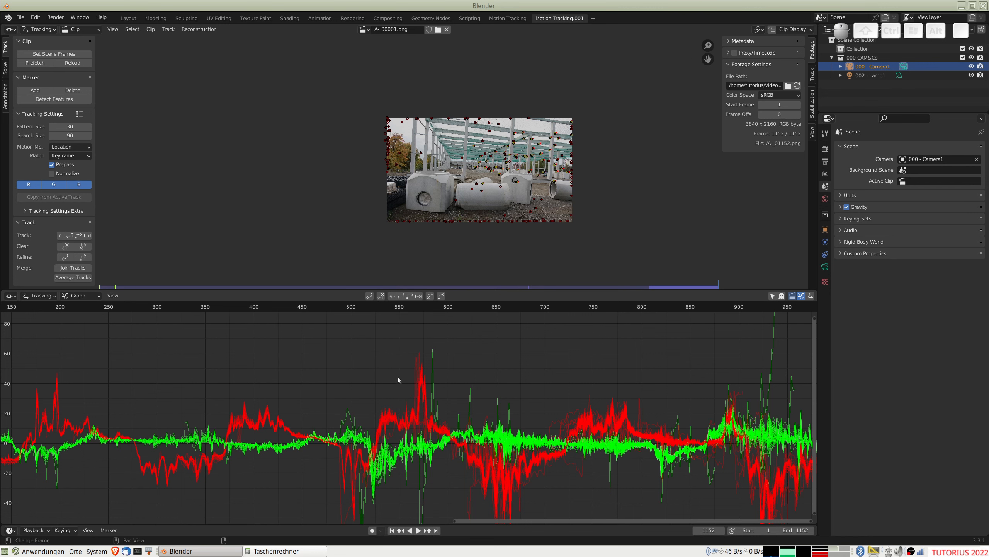
# Delete the outlier curves on the tall red peak between about frames 565 and 572
pyautogui.scroll(4, 400, 379)
pyautogui.click(416, 339)
pyautogui.press('Delete')
pyautogui.click(416, 336)
pyautogui.click(421, 333)
pyautogui.press('Delete')
pyautogui.click(421, 333)
pyautogui.click(427, 328)
pyautogui.press('Delete')
pyautogui.click(428, 323)
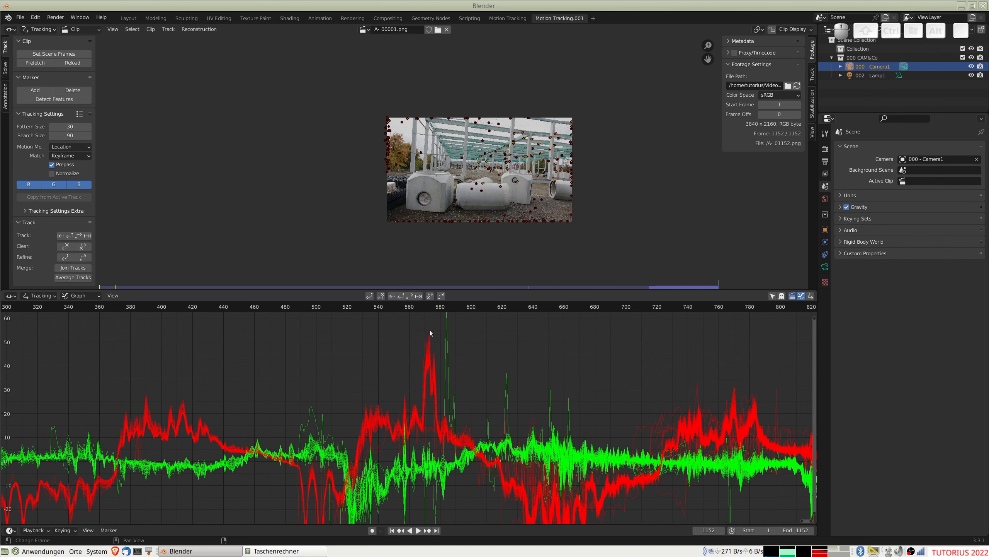
pyautogui.click(433, 330)
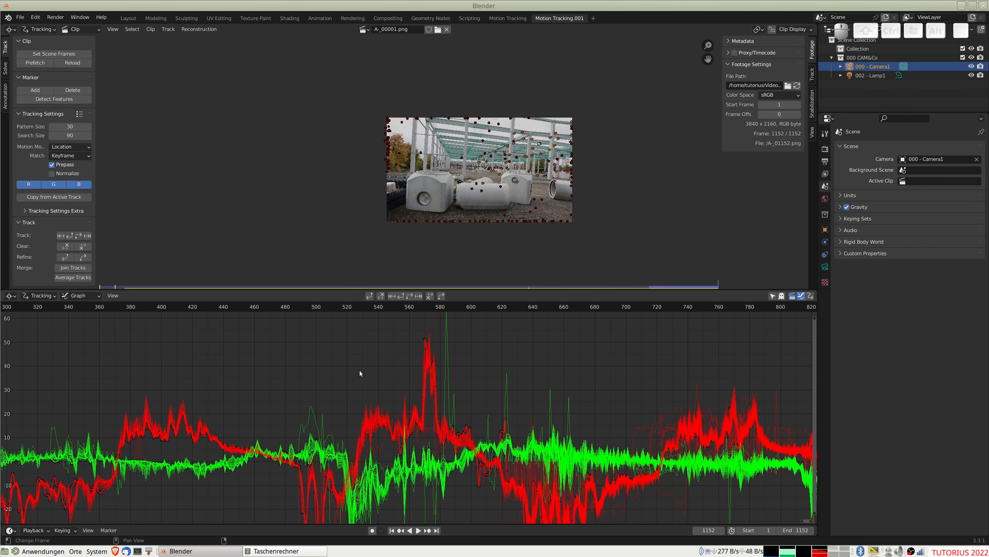
# Delete the outlier curves beside the deep red dips near frames 494 and 511
pyautogui.moveTo(312, 385); pyautogui.dragTo(380, 467, button='middle')
pyautogui.click(311, 471)
pyautogui.press('x')
pyautogui.click(311, 470)
pyautogui.click(337, 477)
pyautogui.press('x')
pyautogui.click(338, 477)
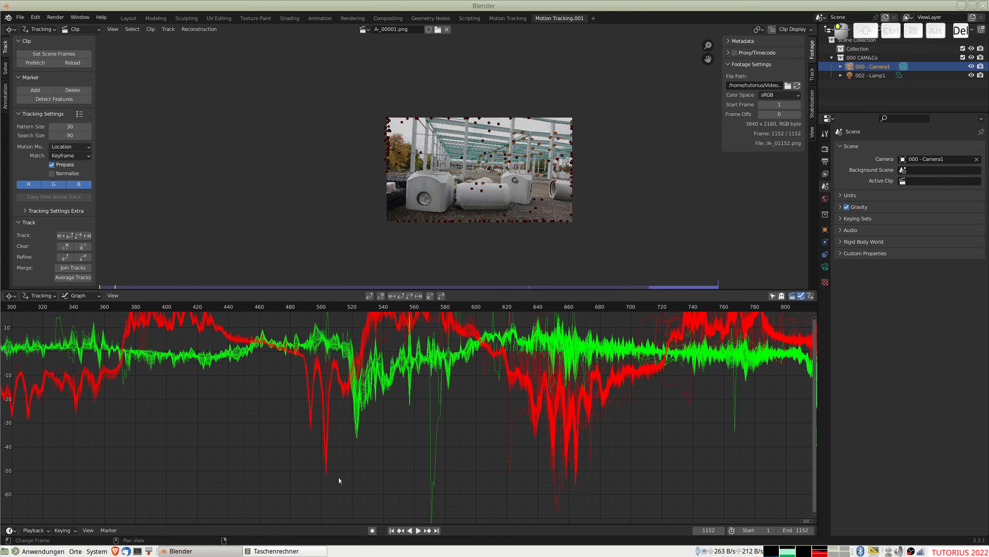
# Delete the outlier curves with the deep green dips near frames 571 and 578
pyautogui.click(431, 476)
pyautogui.press('Delete')
pyautogui.click(431, 476)
pyautogui.click(441, 404)
pyautogui.press('Delete')
pyautogui.click(442, 405)
# Delete the outlier curves straying from the red bundle near frames 607 and 616
pyautogui.click(500, 380)
pyautogui.press('Delete')
pyautogui.click(498, 382)
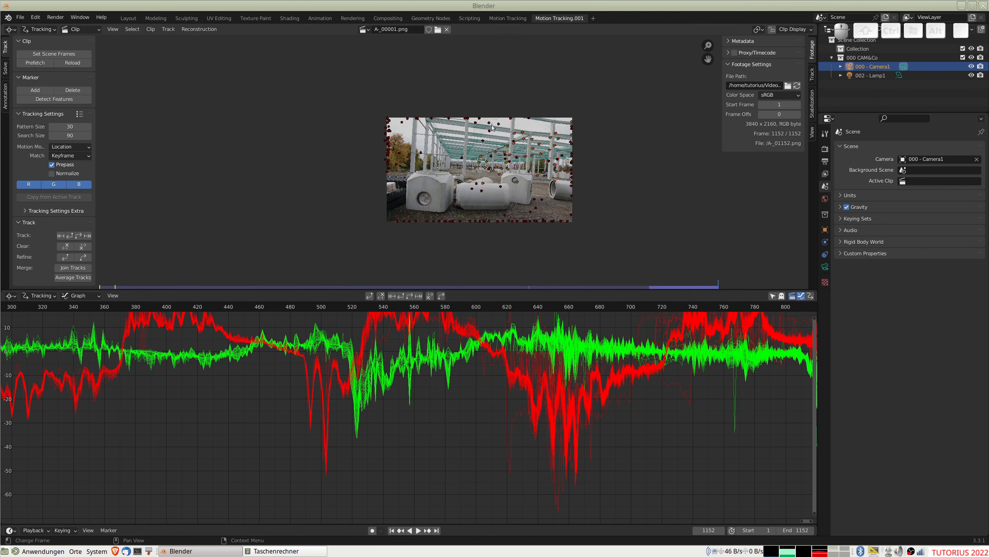
pyautogui.click(486, 374)
pyautogui.press('Delete')
pyautogui.click(486, 374)
# Delete the outlier curves with the deep red dips near frames 623 and 656
pyautogui.click(511, 444)
pyautogui.press('Delete')
pyautogui.click(511, 444)
pyautogui.click(562, 491)
pyautogui.press('Delete')
pyautogui.click(562, 491)
# Delete the two outlier curves standing clear of the bundles past frame 800
pyautogui.moveTo(667, 324); pyautogui.dragTo(591, 387, button='middle')
pyautogui.click(750, 390)
pyautogui.press('Delete')
pyautogui.moveTo(750, 391); pyautogui.dragTo(606, 332, button='middle')
pyautogui.moveTo(721, 371); pyautogui.dragTo(454, 370, button='middle')
pyautogui.click(453, 371)
pyautogui.press('Delete')
pyautogui.click(454, 374)
# Isolate the track with the green spike near frame 909 by hiding all unselected tracks
pyautogui.click(490, 420)
pyautogui.press('Delete')
pyautogui.hotkey('shift', 'h')
# Move to the green spike and step back to frame 876, examining the isolated track over the footage
pyautogui.click(490, 307)
pyautogui.scroll(3, 567, 144)
pyautogui.press('Right')
pyautogui.press('Right')
pyautogui.press('Right')
pyautogui.press('Left')
pyautogui.press('Left')
pyautogui.press('Left')
pyautogui.press('Left')
pyautogui.press('Left')
pyautogui.press('Left')
pyautogui.press('Left')
pyautogui.press('Left')
pyautogui.press('Left')
pyautogui.press('Left')
pyautogui.press('Left')
pyautogui.press('Left')
pyautogui.press('Left')
pyautogui.press('Left')
pyautogui.press('Left')
pyautogui.press('Left')
pyautogui.press('Left')
pyautogui.press('Left')
pyautogui.press('Left')
pyautogui.press('Left')
# Delete the isolated track with the green spike near frame 909
pyautogui.press('Delete')
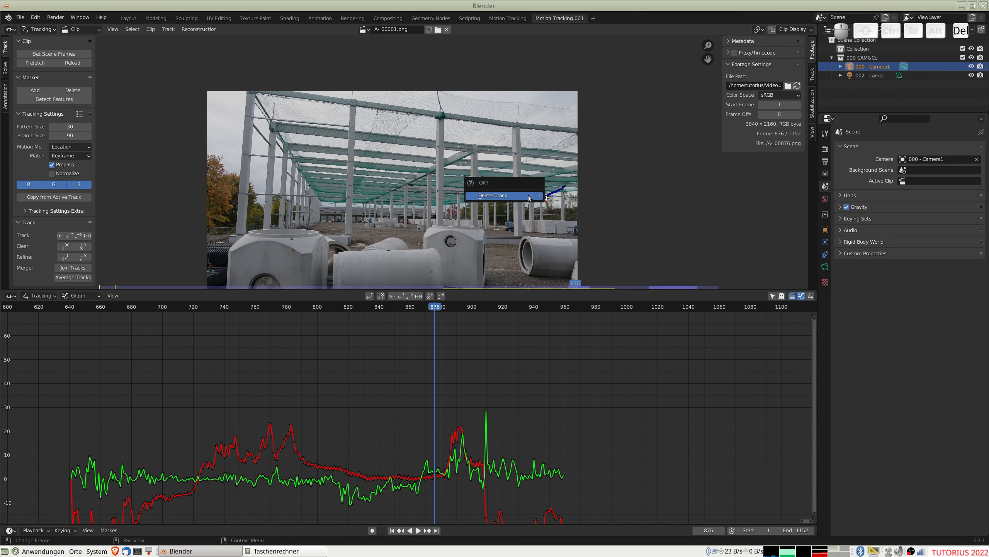
pyautogui.click(530, 199)
pyautogui.scroll(-3, 451, 258)
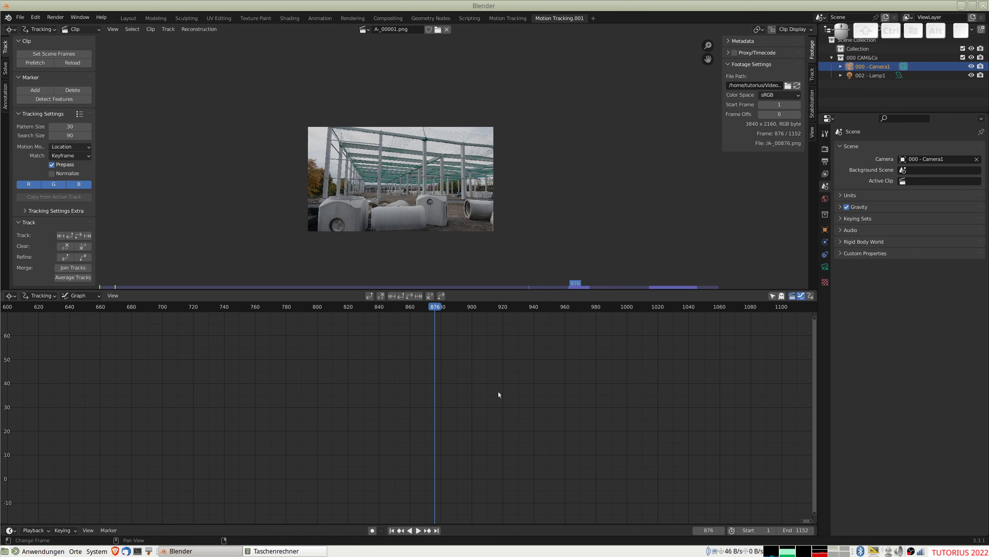
# Unhide all tracks and examine the cleaned curves over the full 1152-frame range
pyautogui.hotkey('alt', 'h')
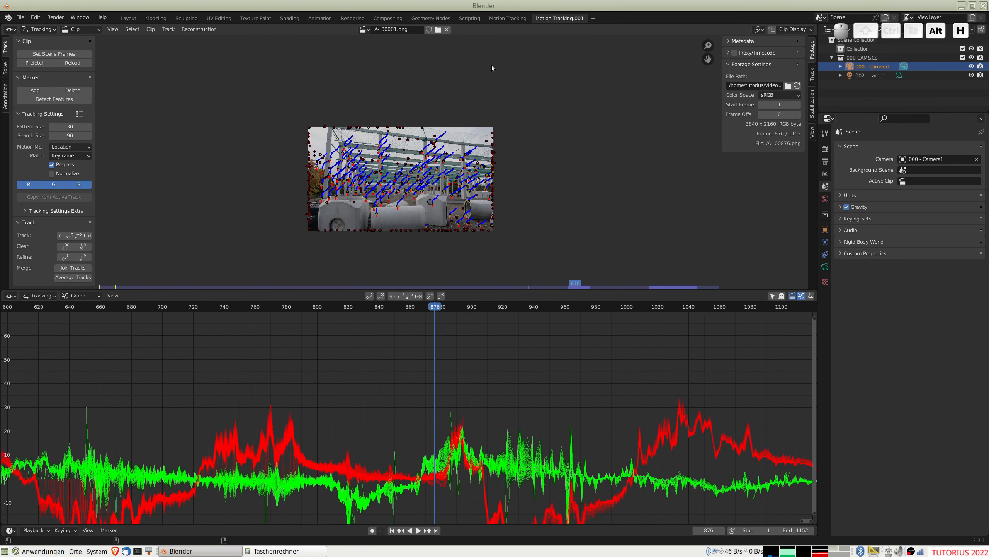
pyautogui.scroll(-5, 535, 234)
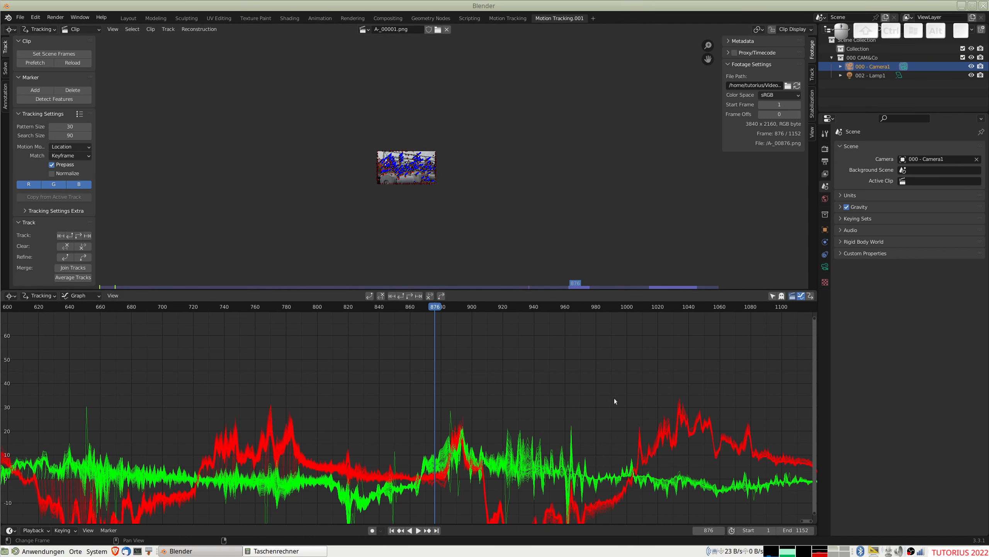
pyautogui.scroll(-2, 613, 398)
pyautogui.scroll(-2, 626, 414)
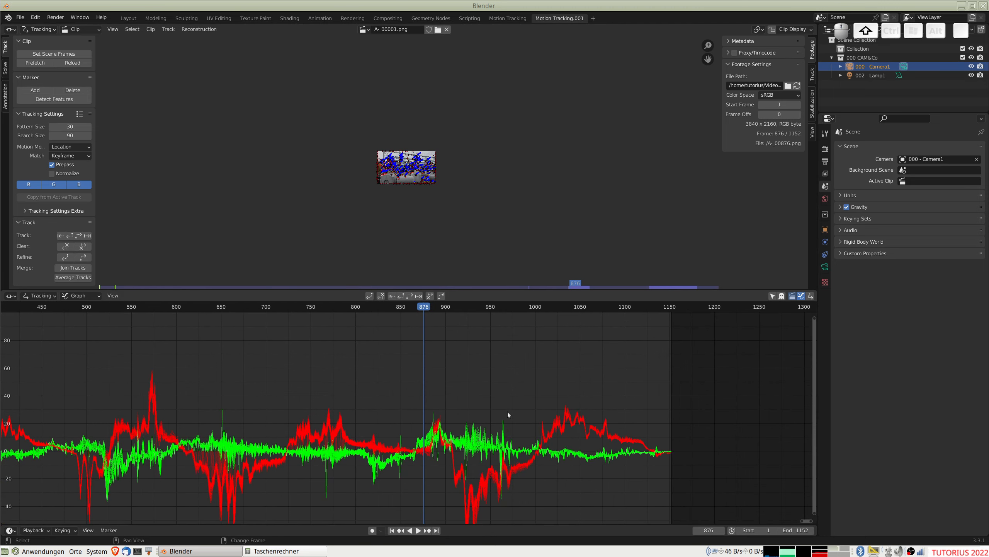
pyautogui.moveTo(507, 412); pyautogui.dragTo(603, 373, button='middle')
pyautogui.scroll(-3, 599, 375)
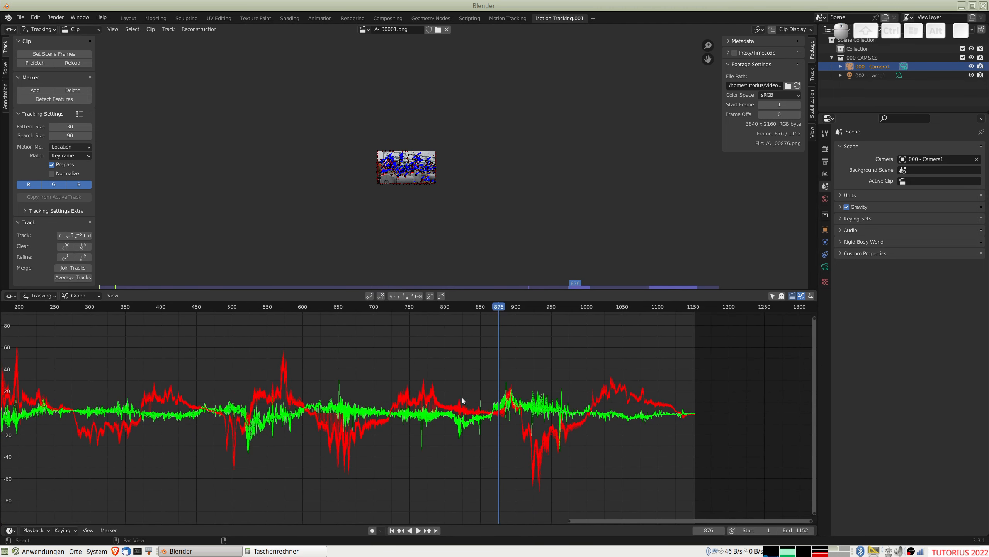
pyautogui.scroll(-2, 453, 397)
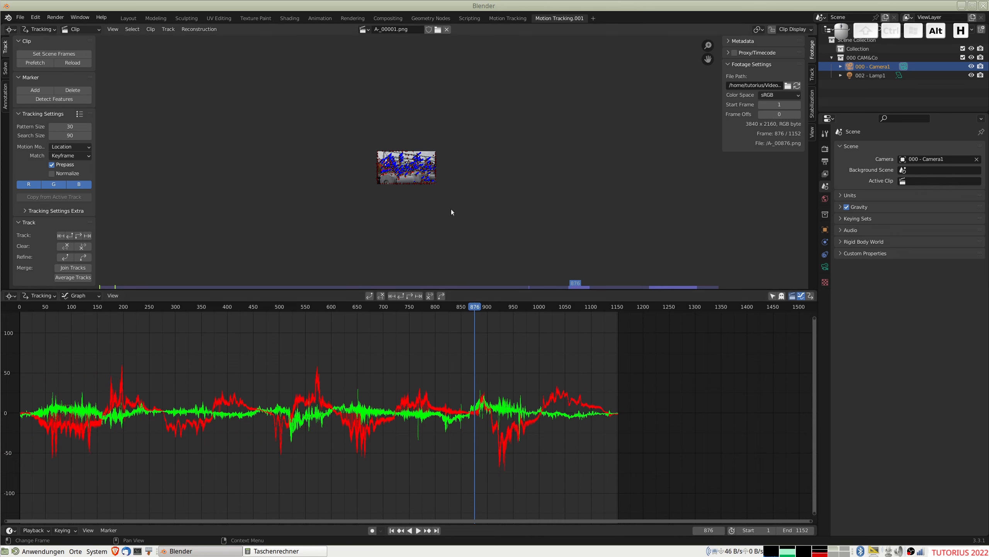
# Solve the camera motion as a Tripod shot with Focal Length refinement
pyautogui.scroll(5, 441, 188)
pyautogui.scroll(2, 441, 188)
pyautogui.keyDown('shift'); pyautogui.moveTo(467, 223); pyautogui.dragTo(505, 179, button='middle'); pyautogui.keyUp('shift')
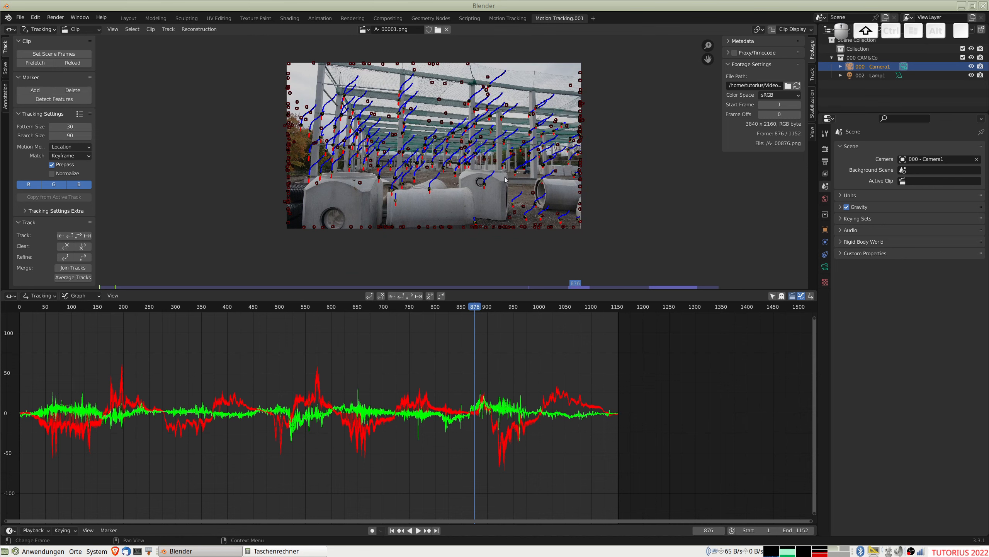
pyautogui.scroll(2, 311, 380)
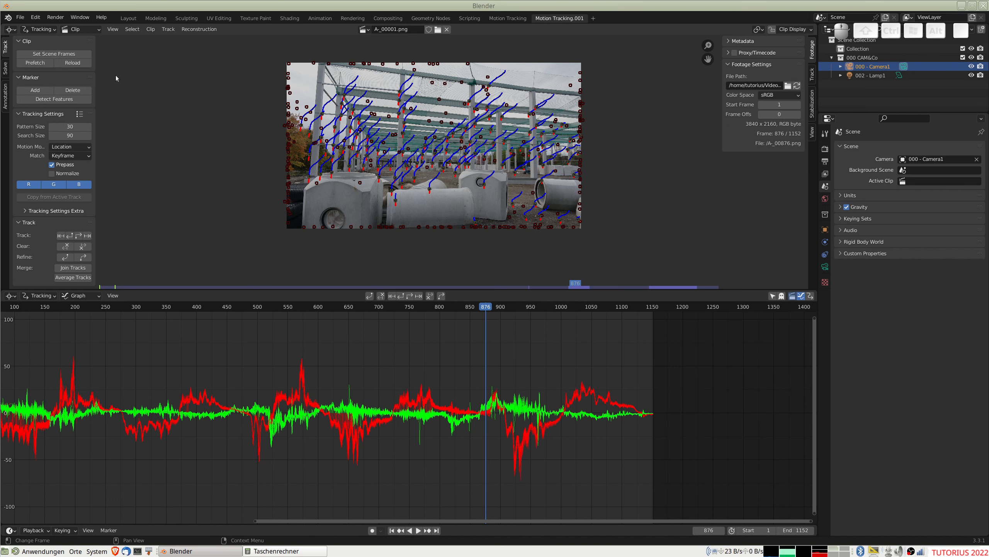
pyautogui.click(7, 72)
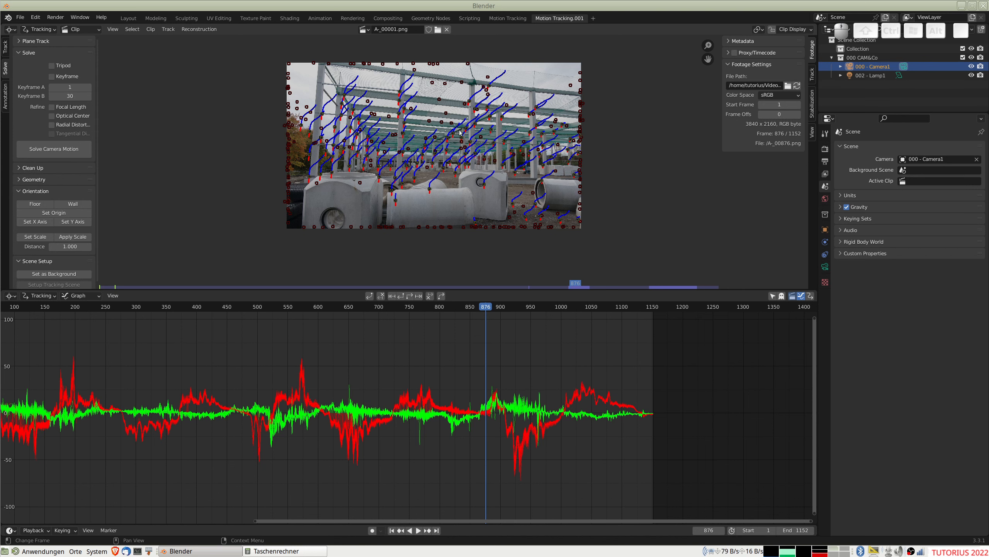
pyautogui.click(51, 65)
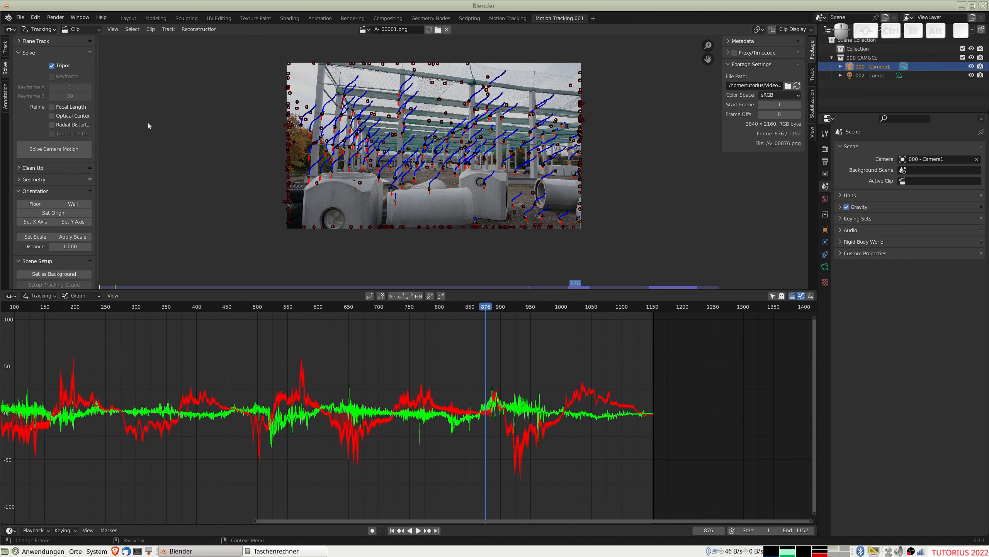
pyautogui.click(51, 107)
pyautogui.scroll(-3, 343, 391)
pyautogui.moveTo(343, 391); pyautogui.dragTo(369, 395, button='middle')
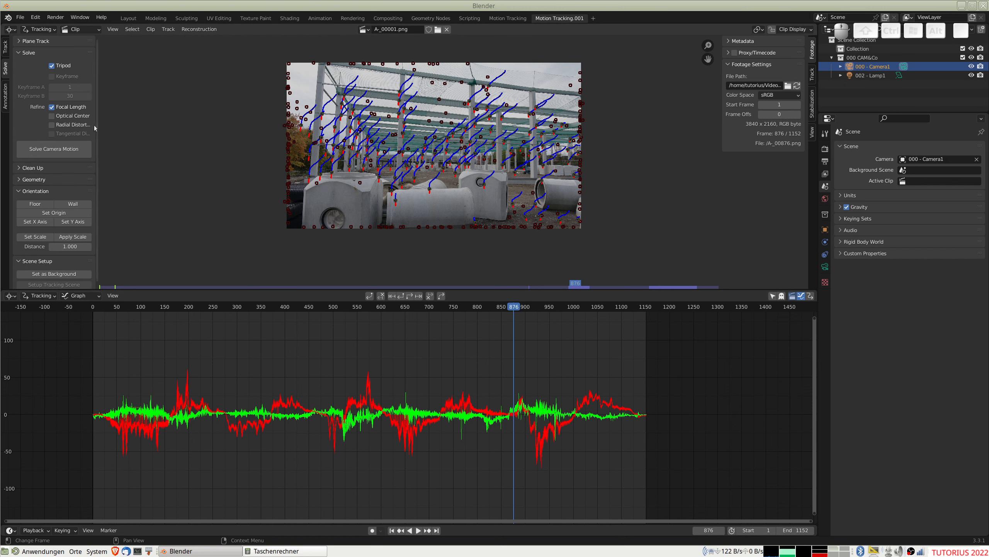
pyautogui.click(53, 149)
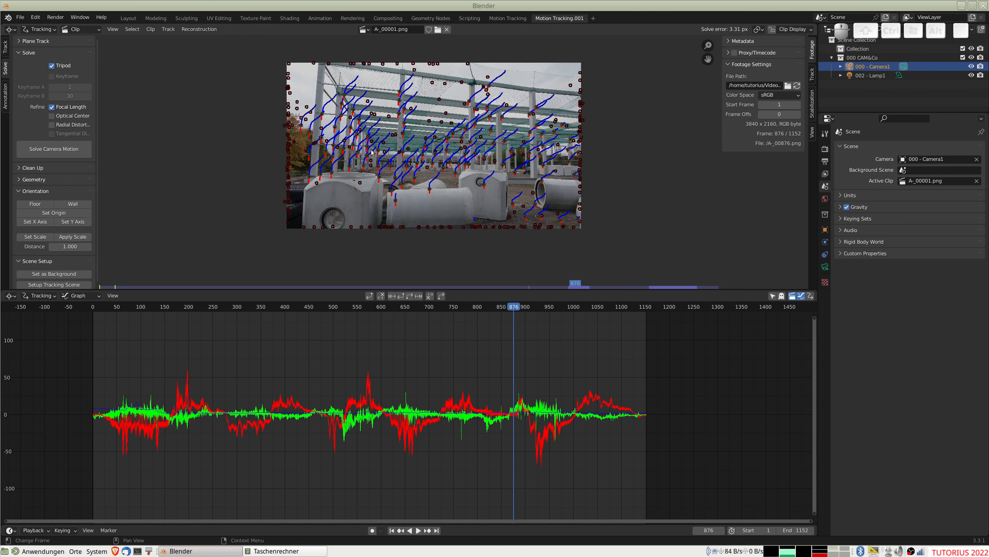
# Set the tracked clip as the camera background and set up the tracking scene, checking the added view layers and collections
pyautogui.click(55, 276)
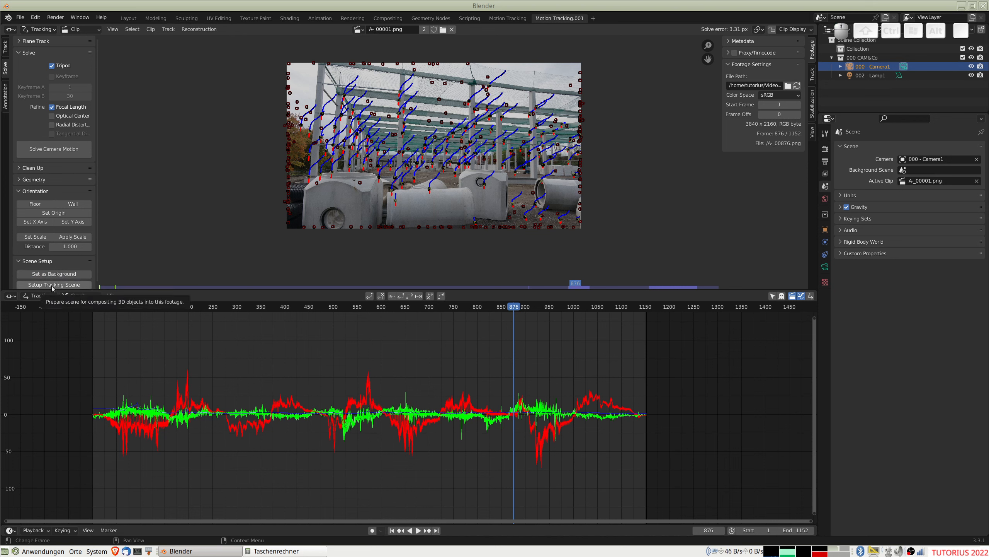
pyautogui.click(52, 284)
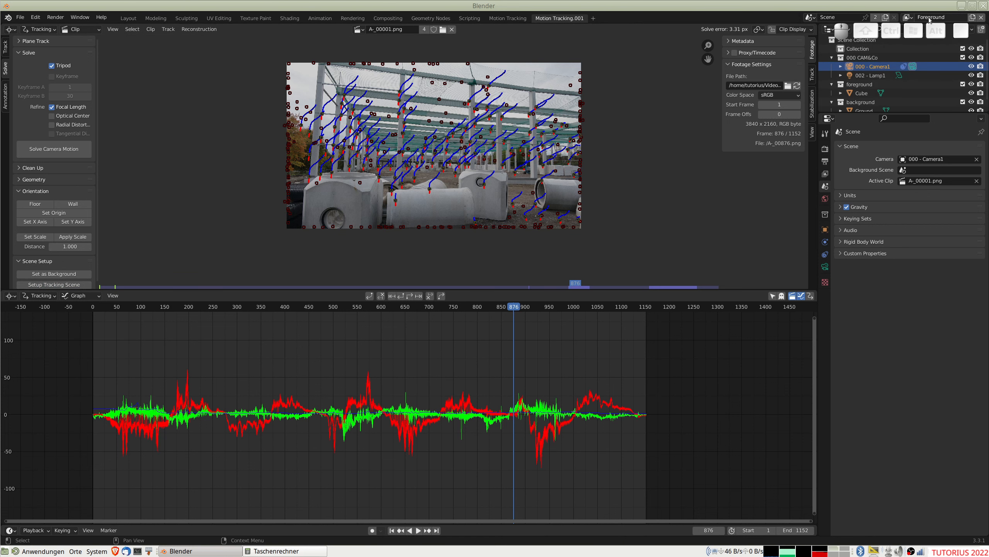
pyautogui.click(909, 17)
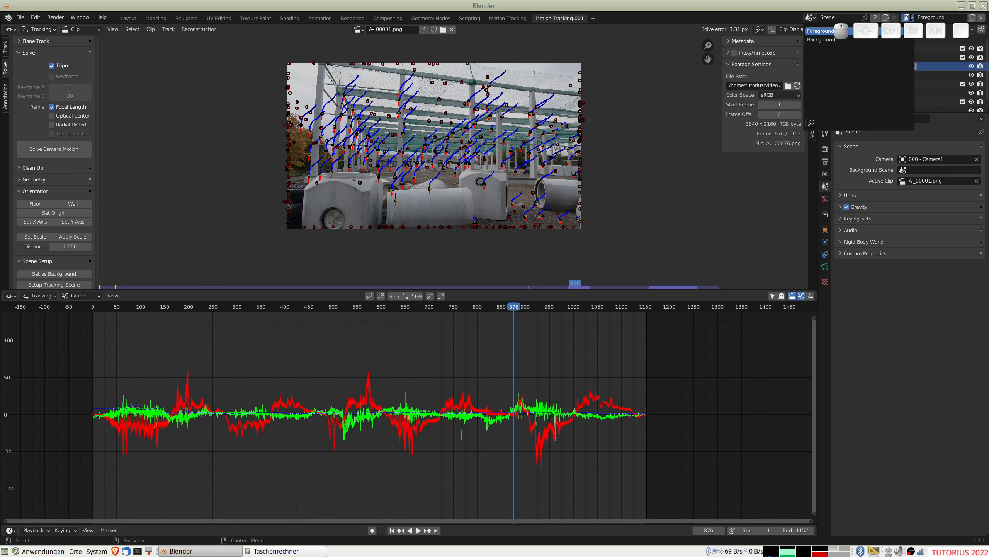
pyautogui.click(910, 18)
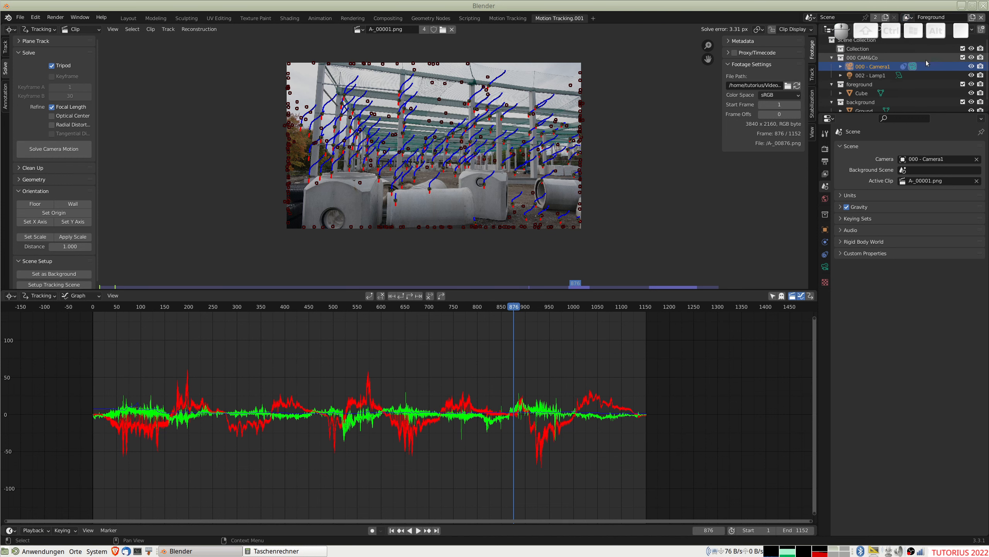
pyautogui.scroll(-1, 876, 97)
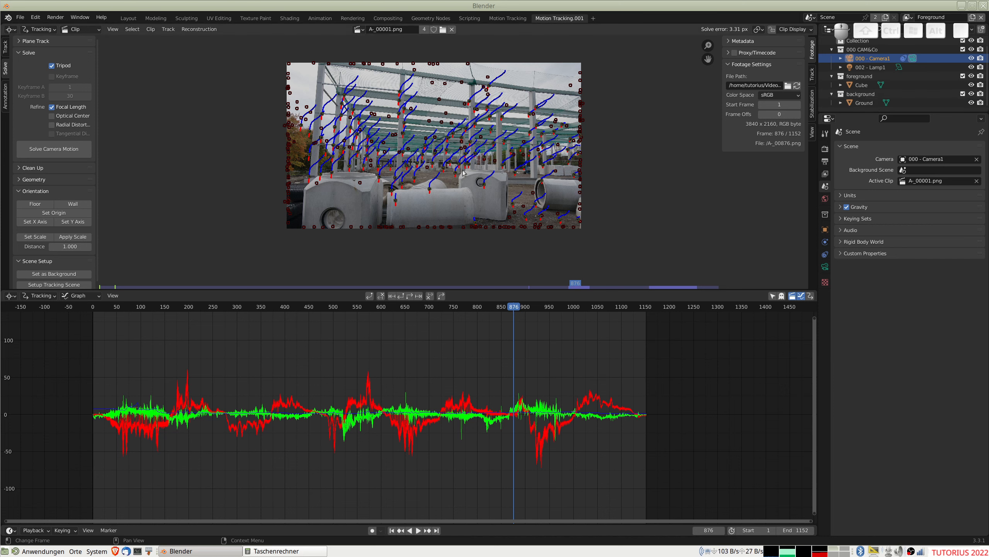
pyautogui.scroll(-1, 471, 169)
pyautogui.scroll(1, 470, 169)
# Switch to the Layout workspace and delete the cube standing on the ground plane
pyautogui.click(128, 19)
pyautogui.scroll(-3, 255, 220)
pyautogui.moveTo(264, 272); pyautogui.dragTo(233, 247, button='middle')
pyautogui.click(210, 259)
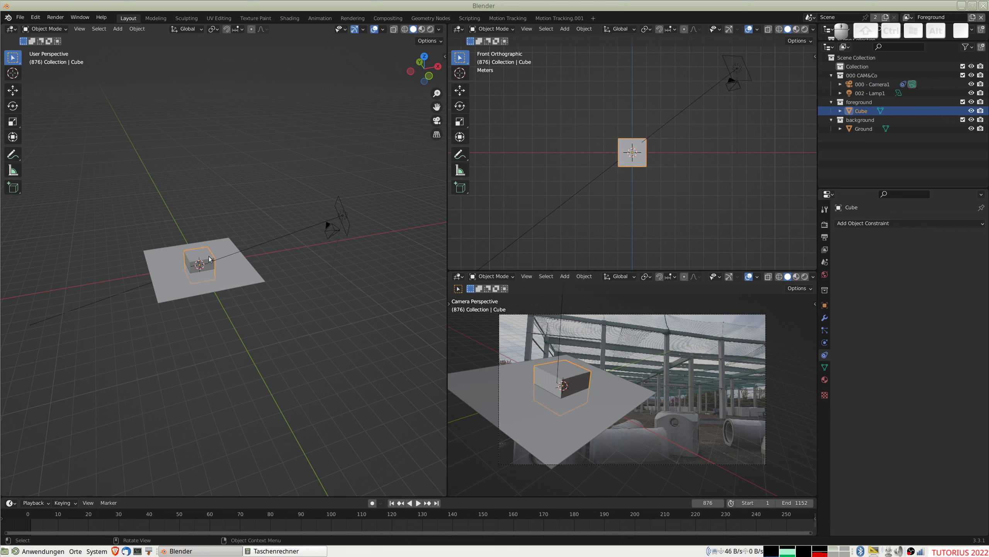
pyautogui.press('Delete')
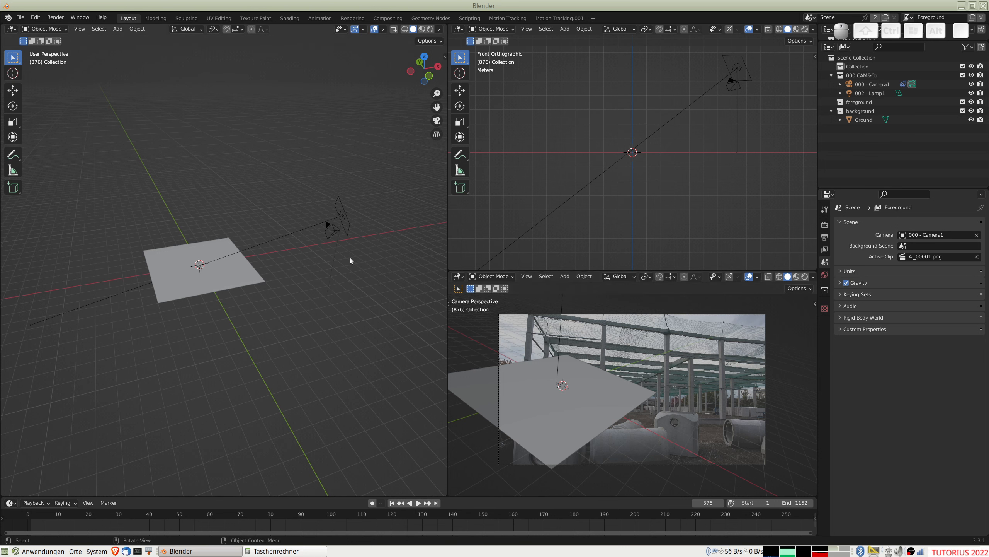
# Select the solved camera and tilt it around its local X axis so the ground plane sits slightly lower in the footage
pyautogui.click(334, 234)
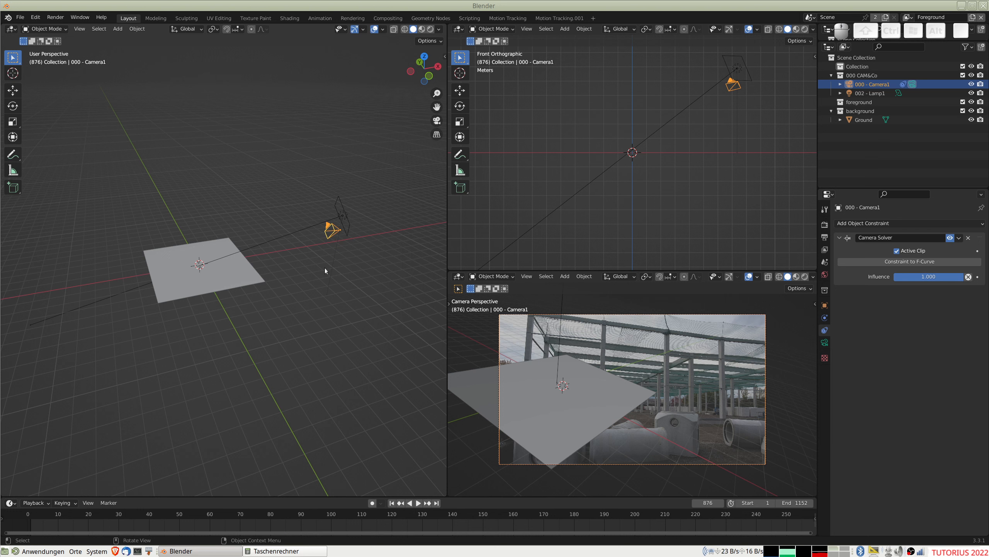
pyautogui.press('r')
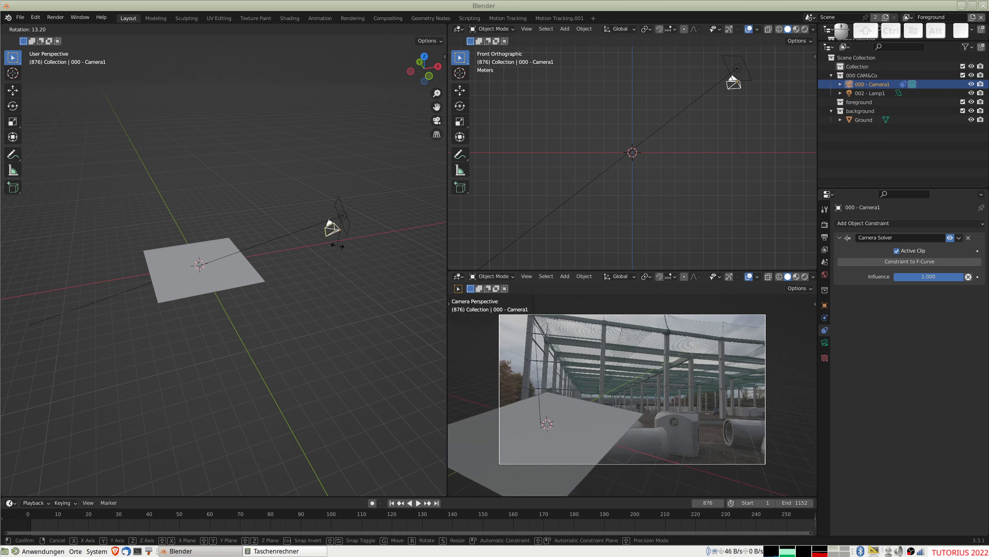
pyautogui.press('x')
pyautogui.press('x')
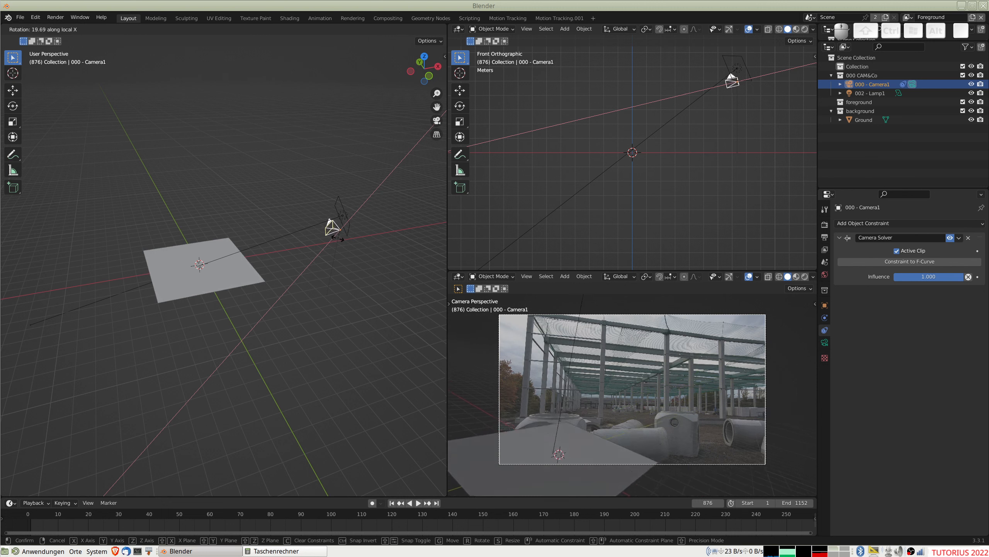
pyautogui.click(339, 241)
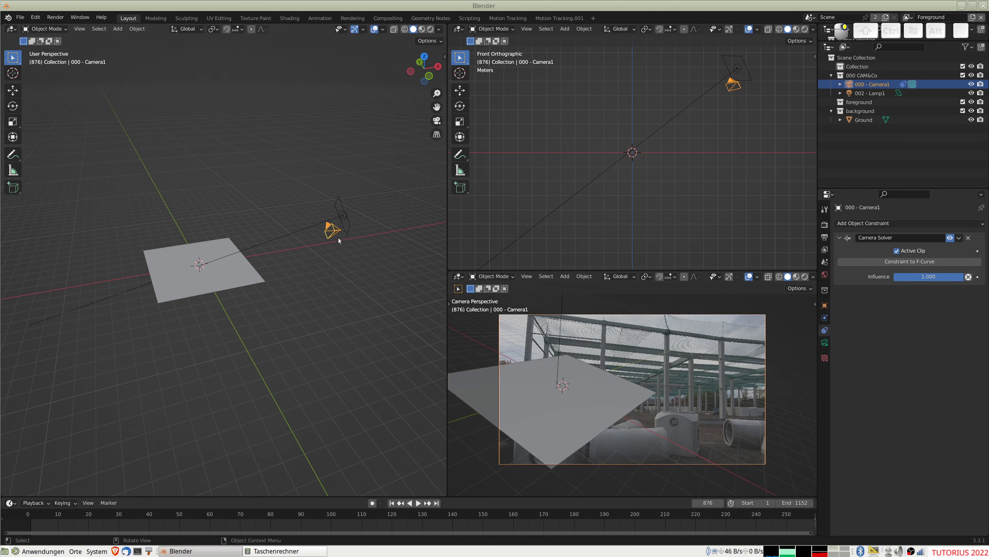
pyautogui.scroll(-5, 584, 333)
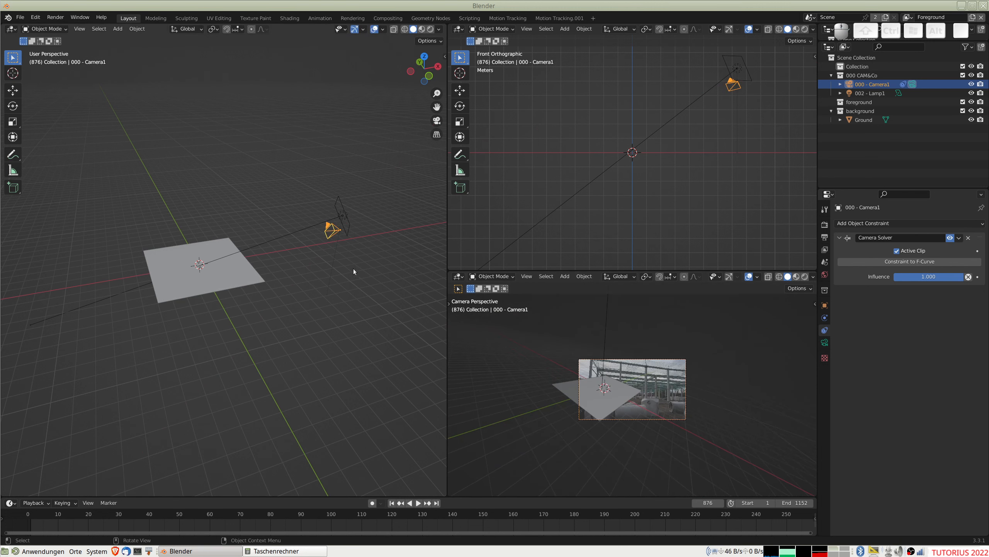
pyautogui.press('r')
pyautogui.press('x')
pyautogui.press('x')
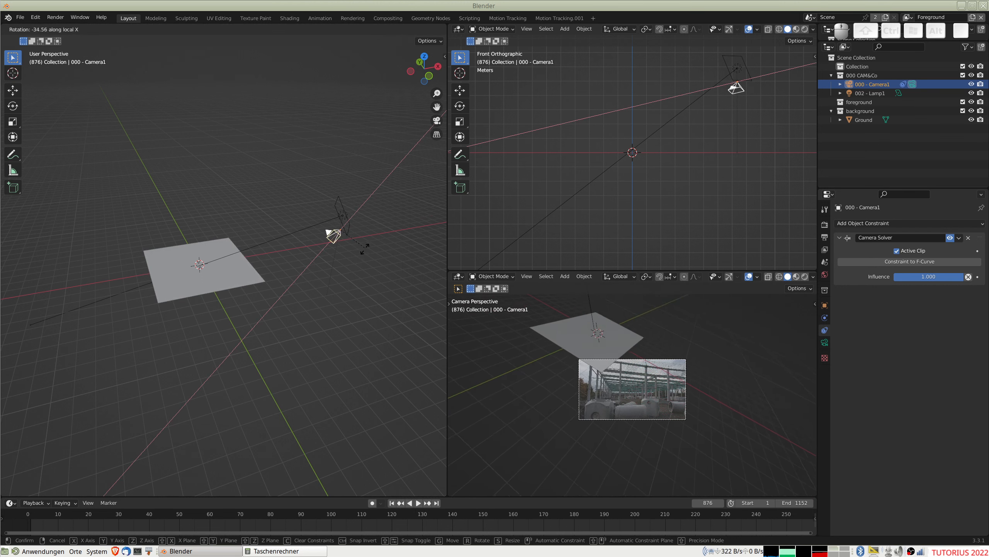
pyautogui.click(364, 395)
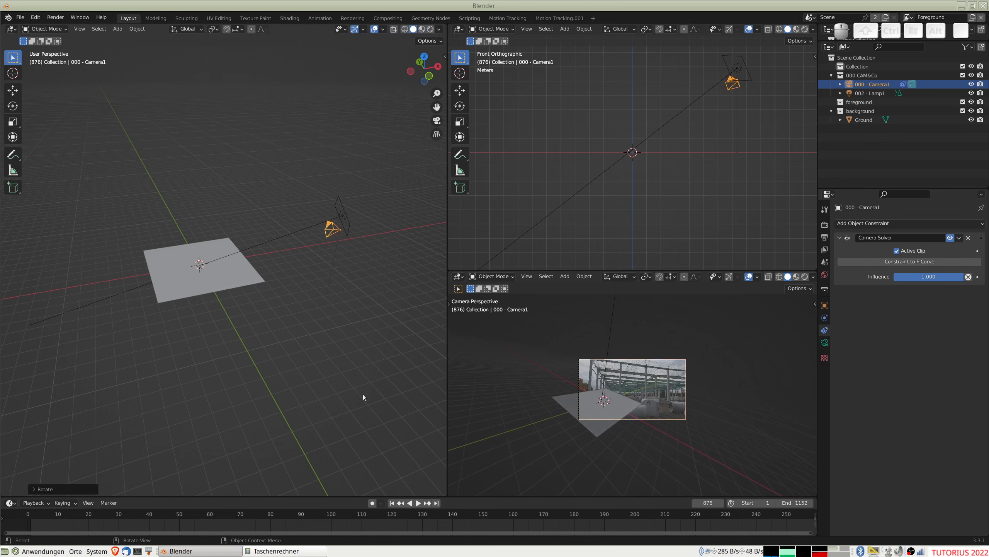
# Rotate the camera around its local Y axis until the ground plane is centred horizontally in the camera frame
pyautogui.press('r')
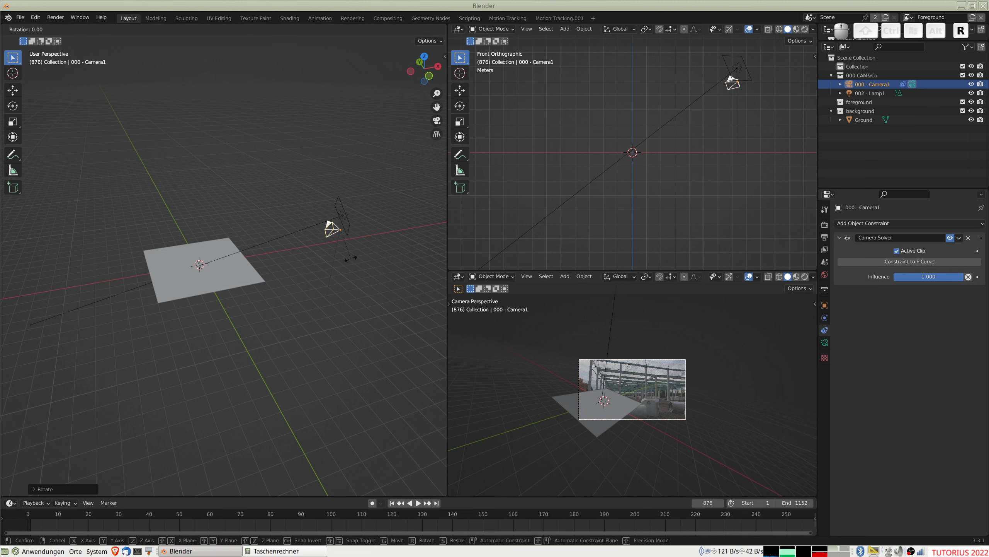
pyautogui.press('y')
pyautogui.press('y')
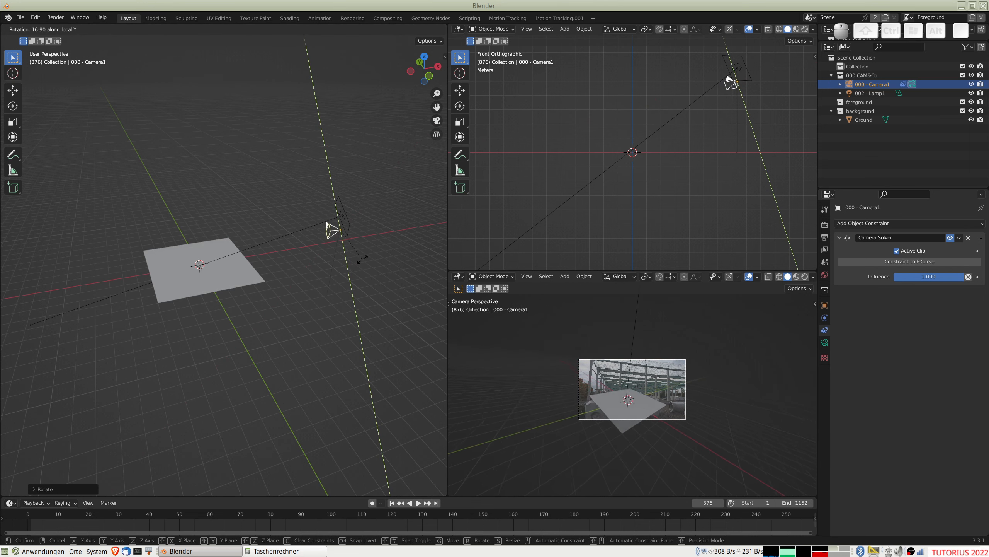
pyautogui.click(365, 258)
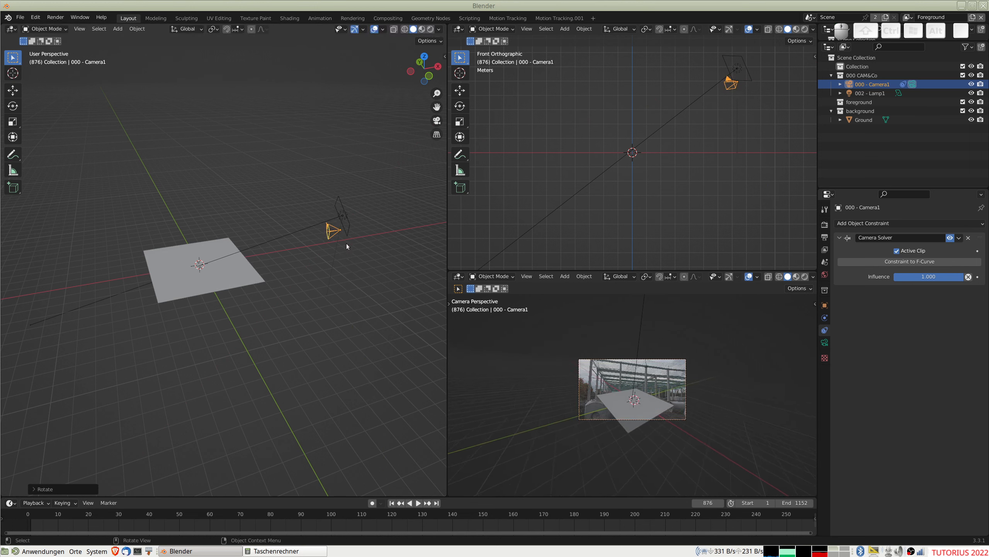
pyautogui.press('r')
pyautogui.press('z')
pyautogui.press('z')
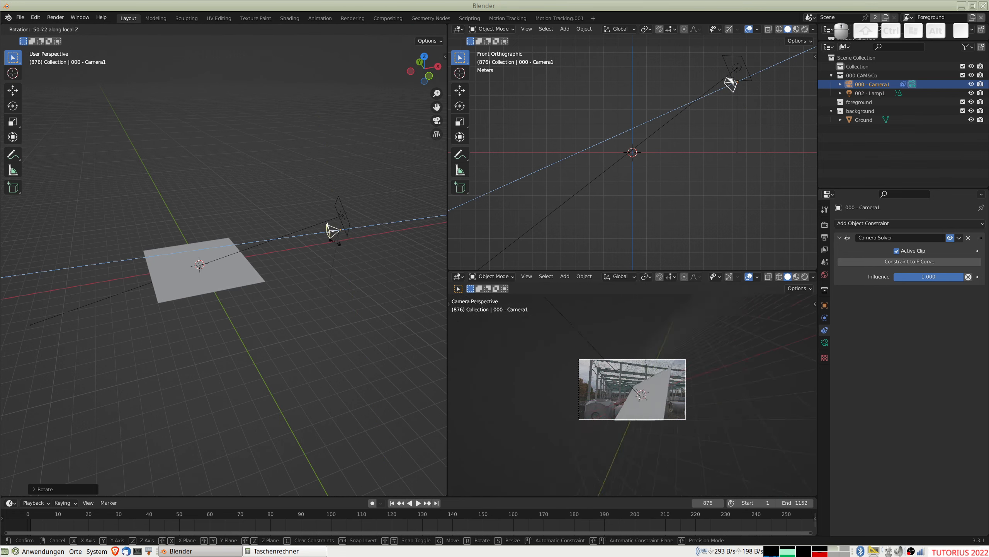
pyautogui.click(343, 241)
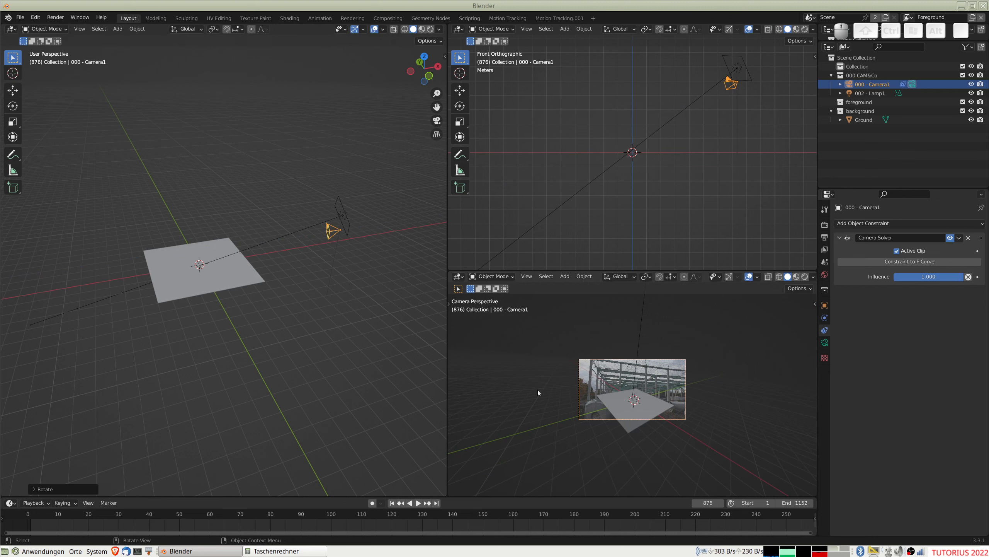
# Roll the camera about -3.6° around its local Z axis to level the ground plane with the footage
pyautogui.scroll(4, 627, 407)
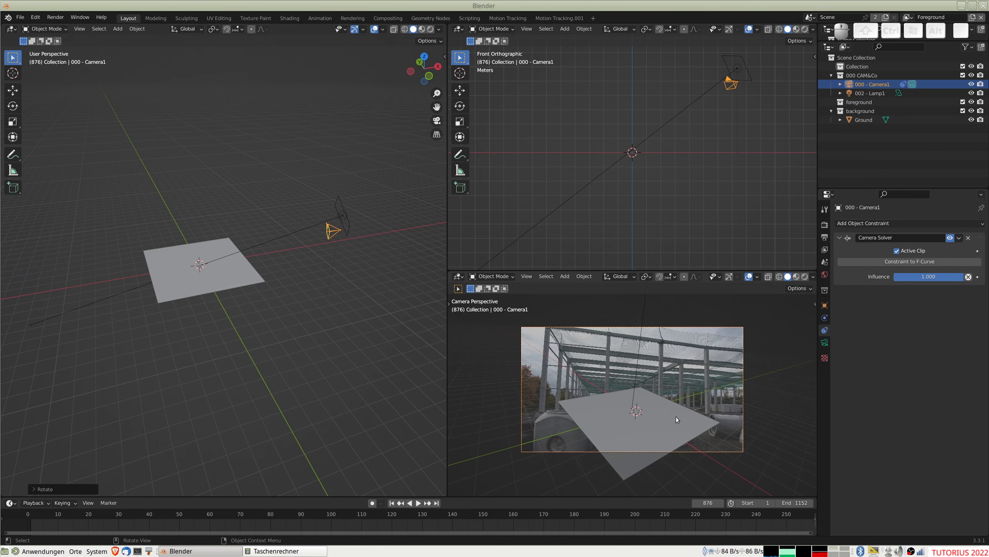
pyautogui.press('r')
pyautogui.press('z')
pyautogui.press('z')
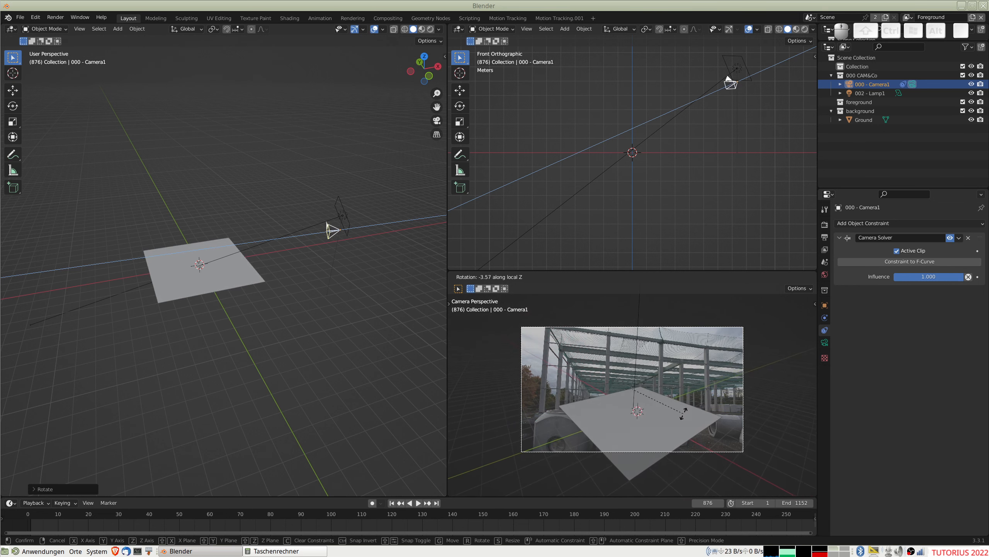
pyautogui.click(684, 412)
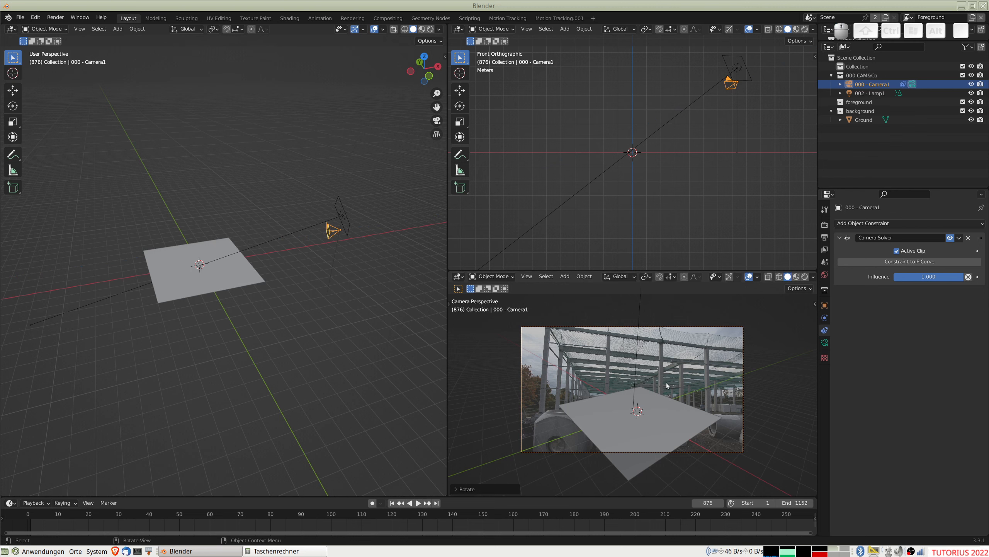
# Tilt the camera around its local X axis until the ground plane drops below the lower edge of the camera frame
pyautogui.press('r')
pyautogui.press('x')
pyautogui.press('x')
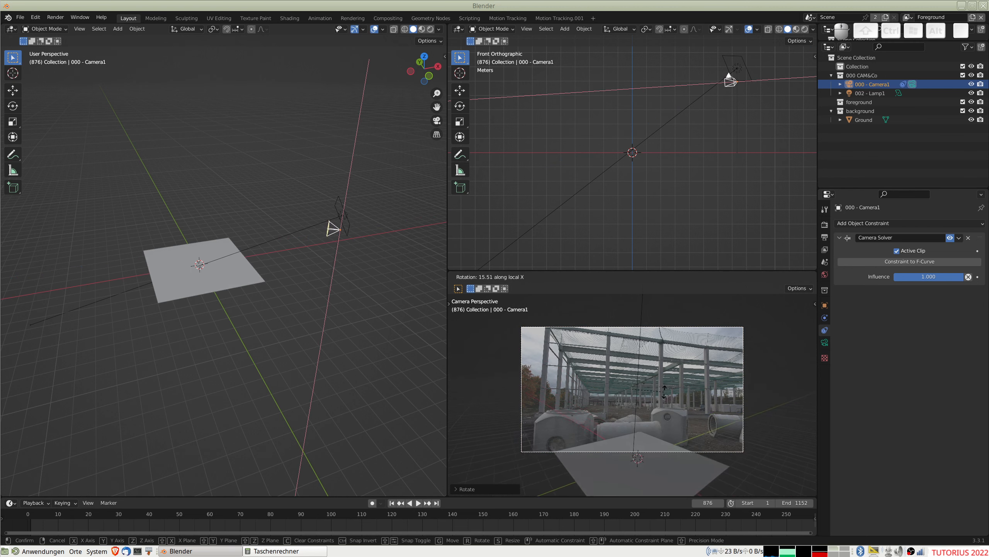
pyautogui.click(664, 397)
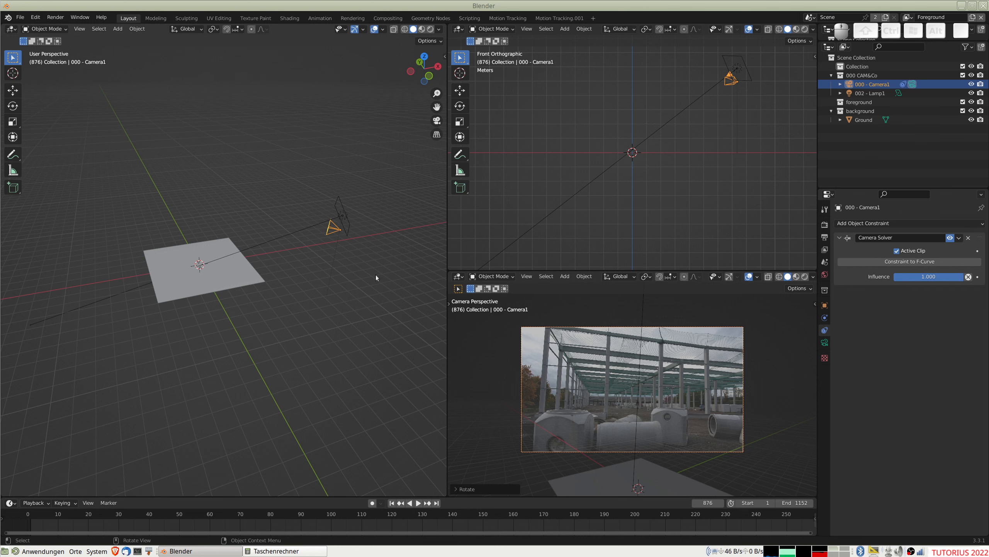
# Move the camera about -3.3 m along its local Y axis, bringing the ground plane back into the footage
pyautogui.press('g')
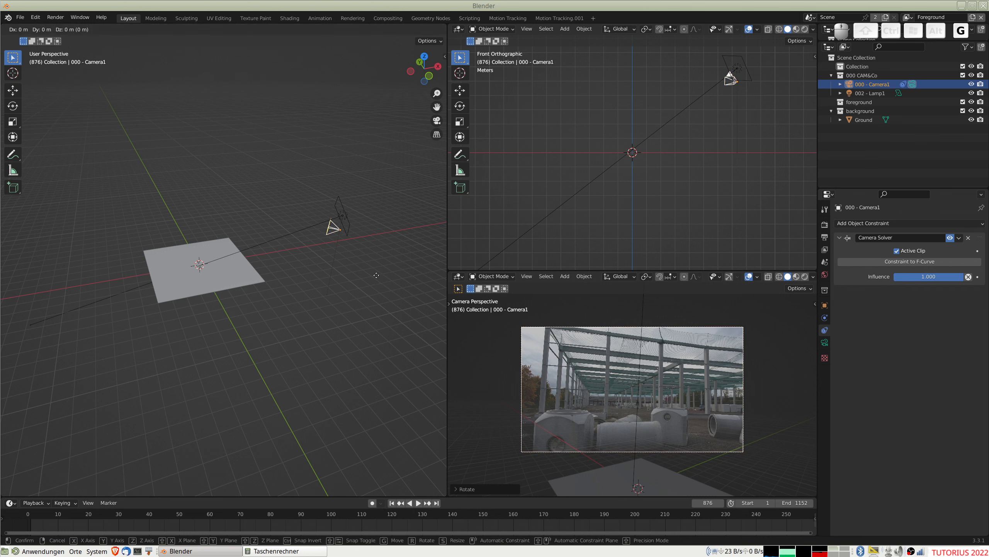
pyautogui.press('z')
pyautogui.press('z')
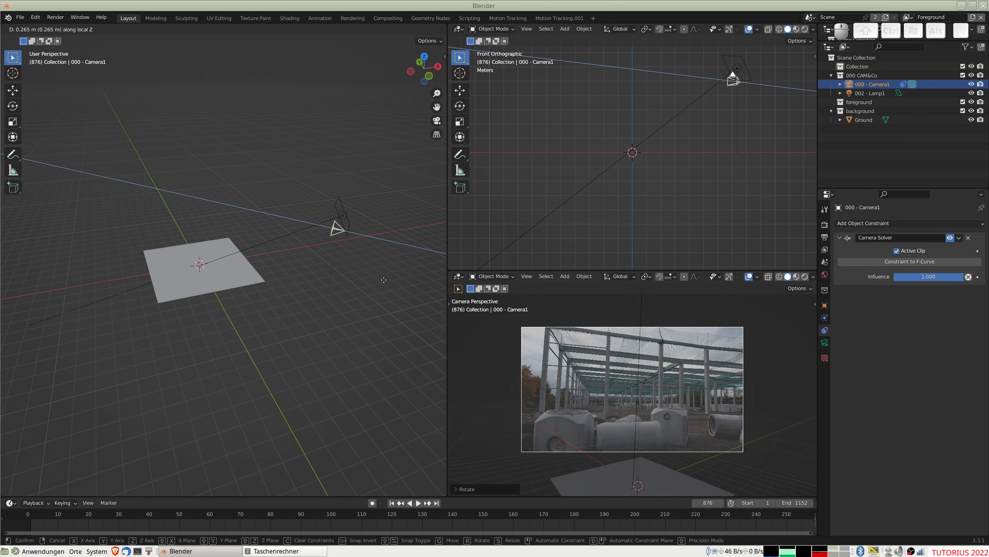
pyautogui.press('x')
pyautogui.press('x')
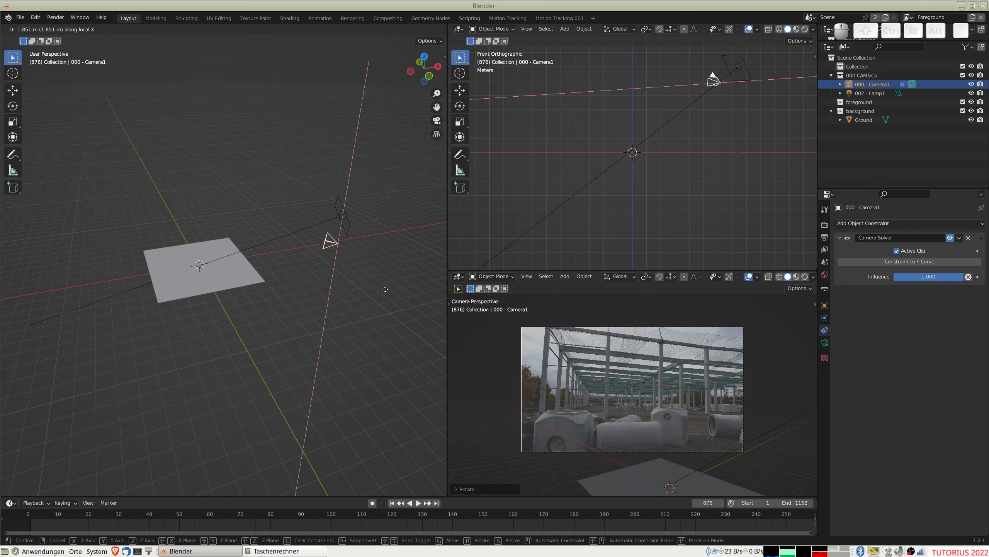
pyautogui.press('y')
pyautogui.press('y')
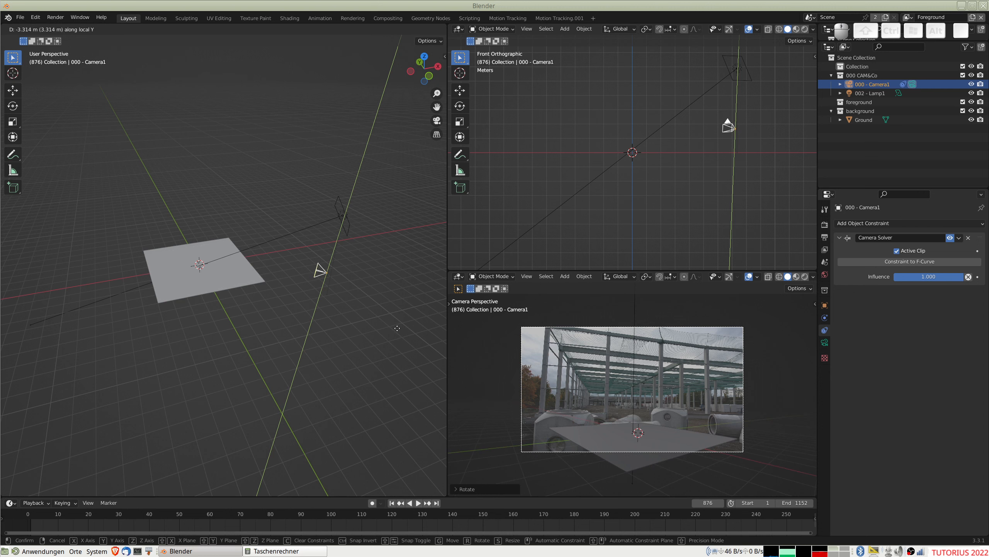
pyautogui.click(397, 328)
# Tilt the camera about -6.2° around its local X axis and play the clip to check the ground plane's alignment
pyautogui.press('r')
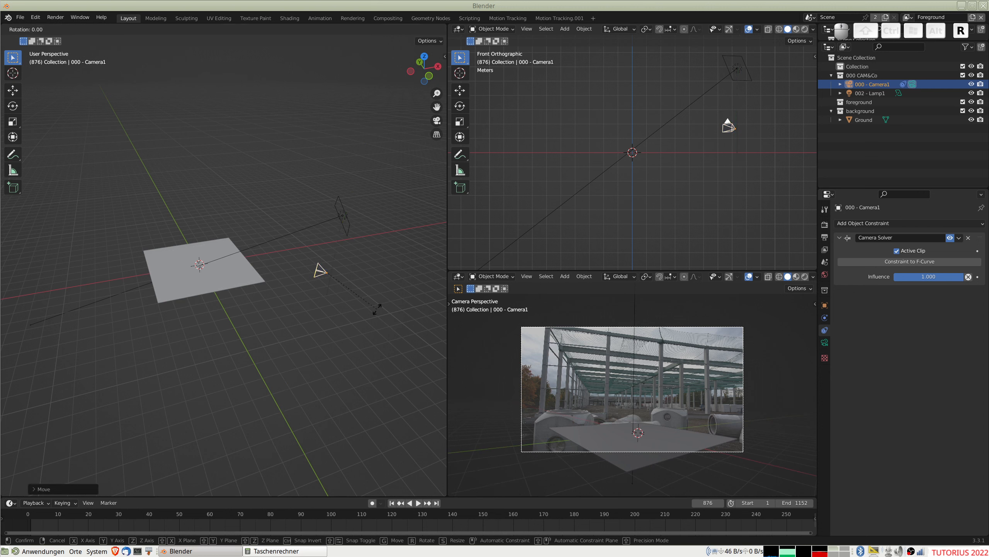
pyautogui.press('x')
pyautogui.press('x')
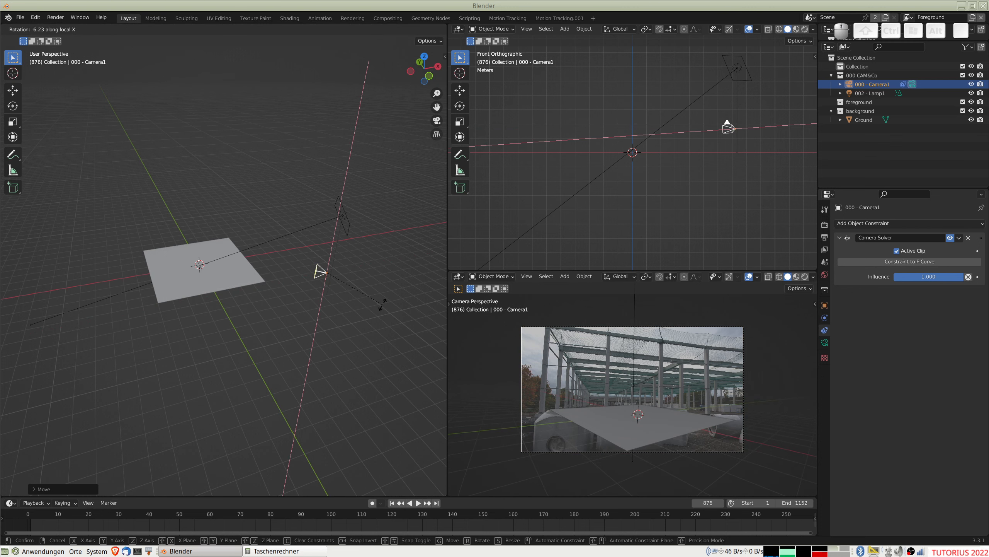
pyautogui.click(382, 304)
pyautogui.moveTo(299, 340); pyautogui.dragTo(310, 307, button='middle')
pyautogui.press('space')
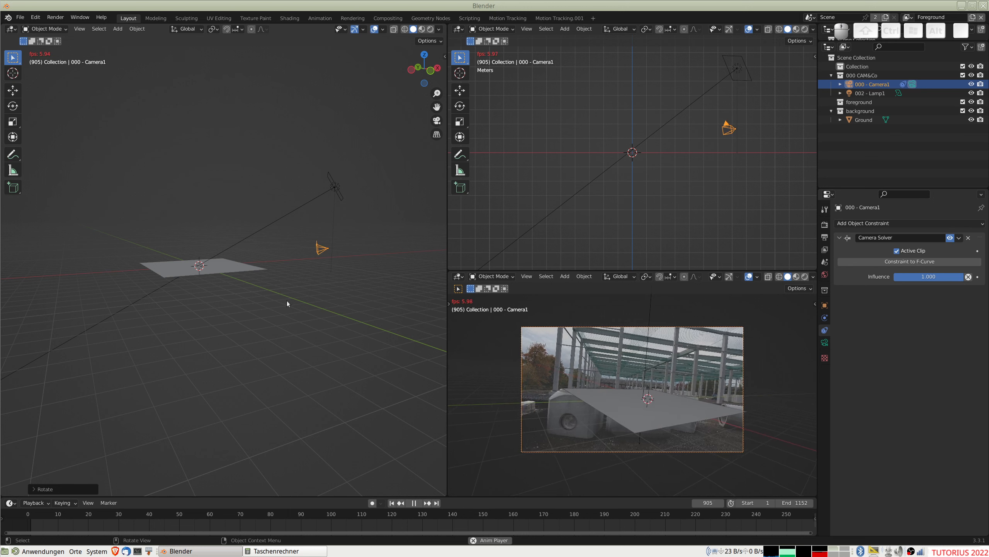
pyautogui.press('space')
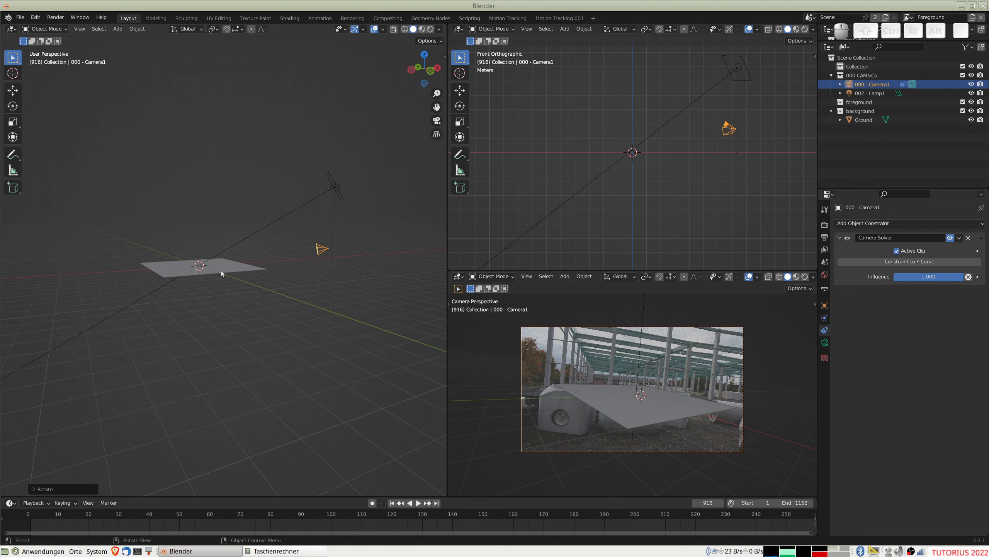
# Set the pivot to the 3D cursor, rotate the camera about -26.5° around it in top view, and preview the clip
pyautogui.scroll(-2, 306, 264)
pyautogui.press('KP_7')
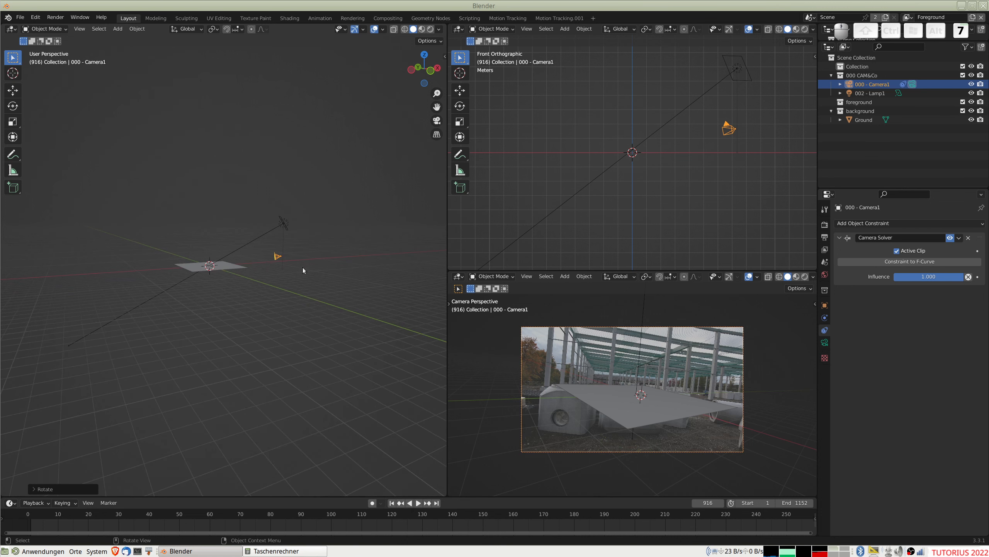
pyautogui.click(217, 31)
pyautogui.click(230, 49)
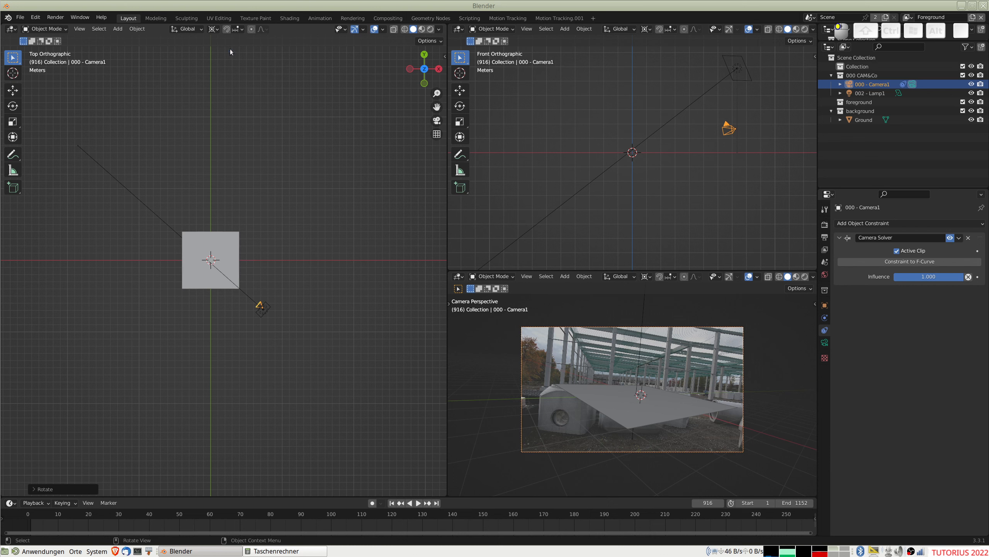
pyautogui.press('r')
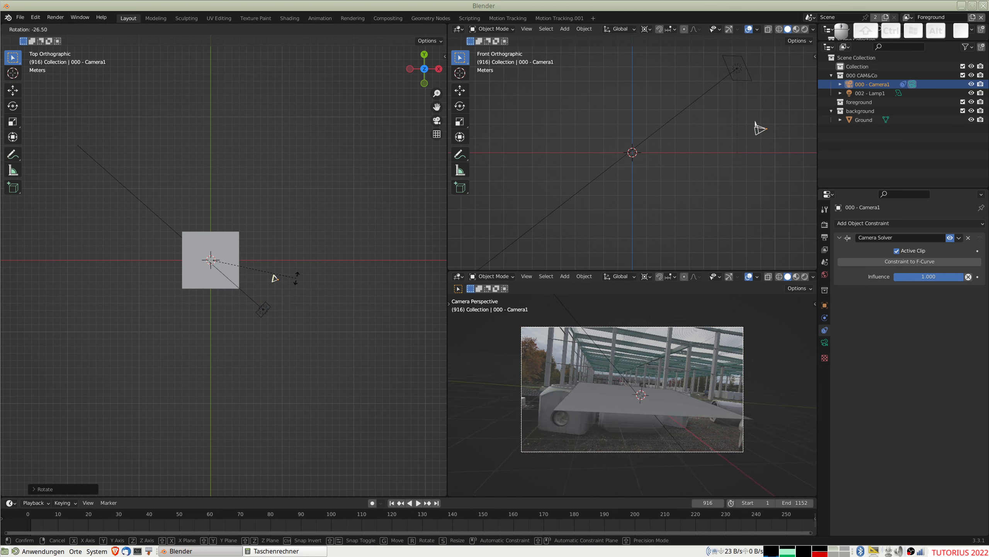
pyautogui.click(295, 278)
pyautogui.press('space')
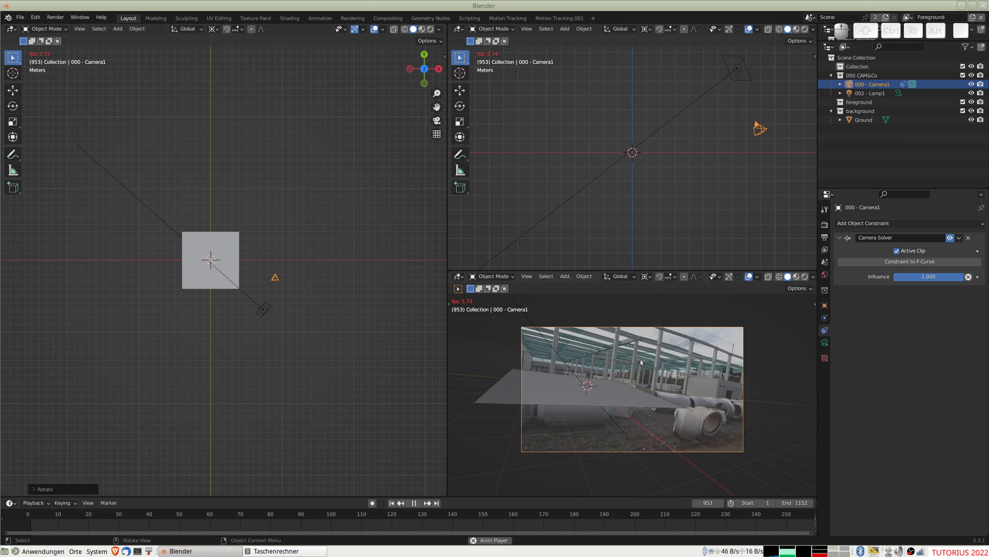
pyautogui.press('space')
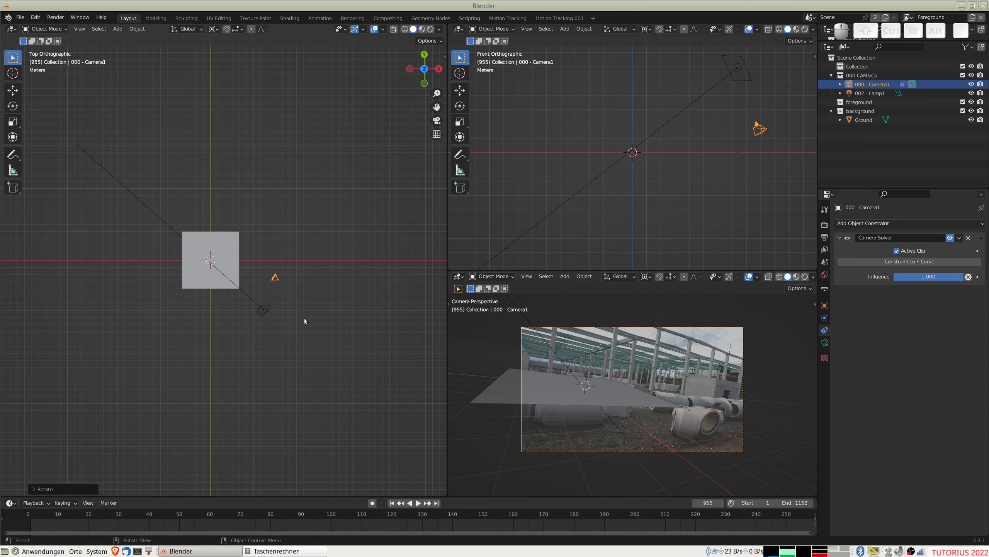
# Return to frame 1 and move the camera about 1.7 m along the global Y axis
pyautogui.hotkey('shift', 'Left')
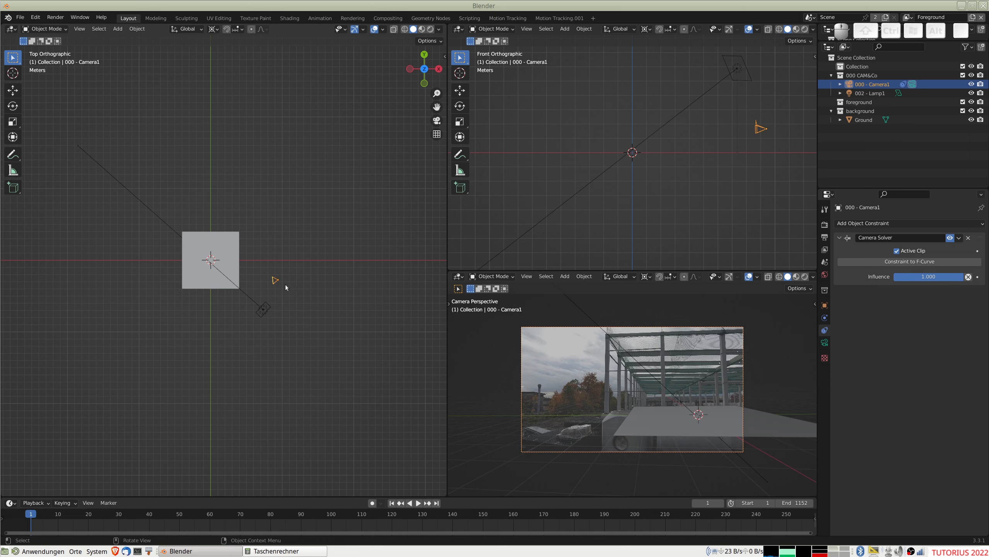
pyautogui.press('g')
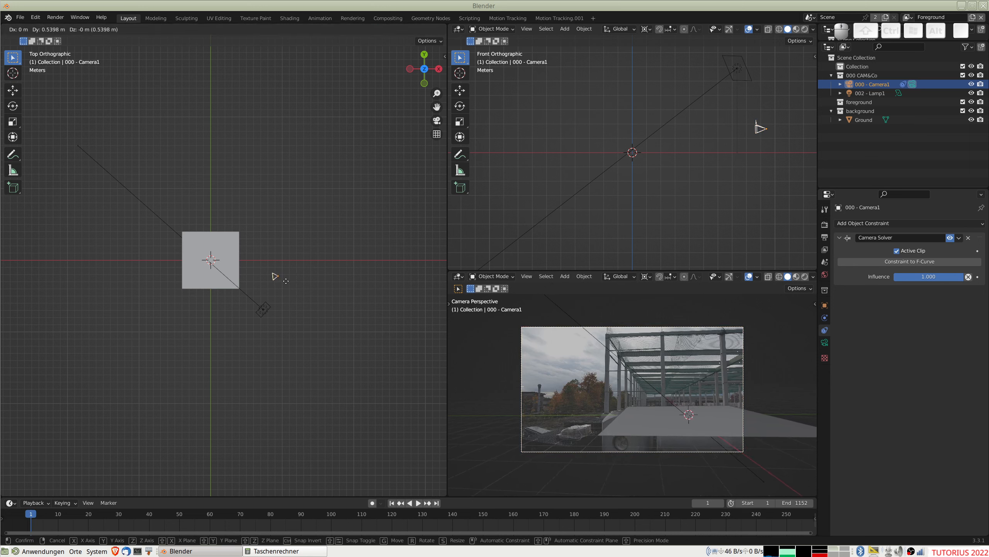
pyautogui.press('y')
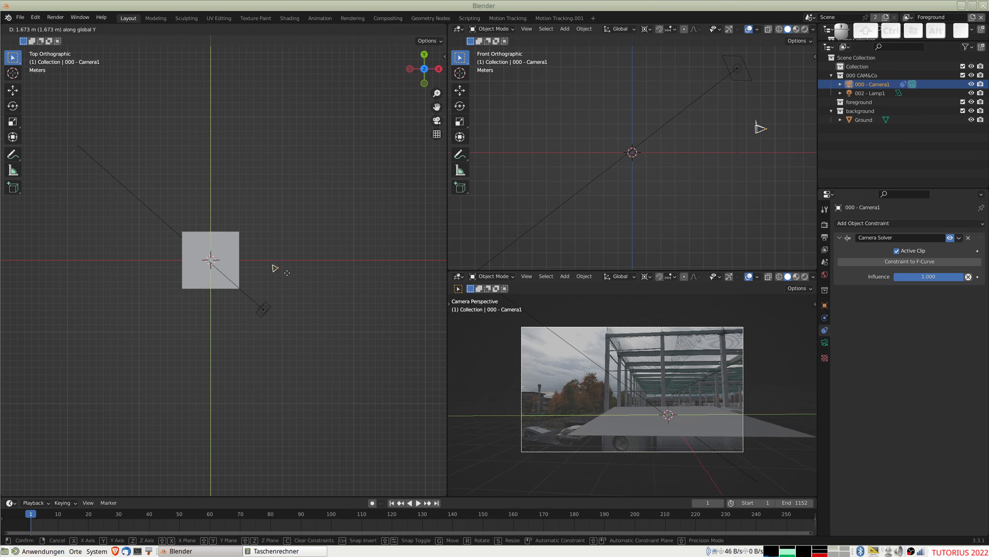
pyautogui.click(288, 273)
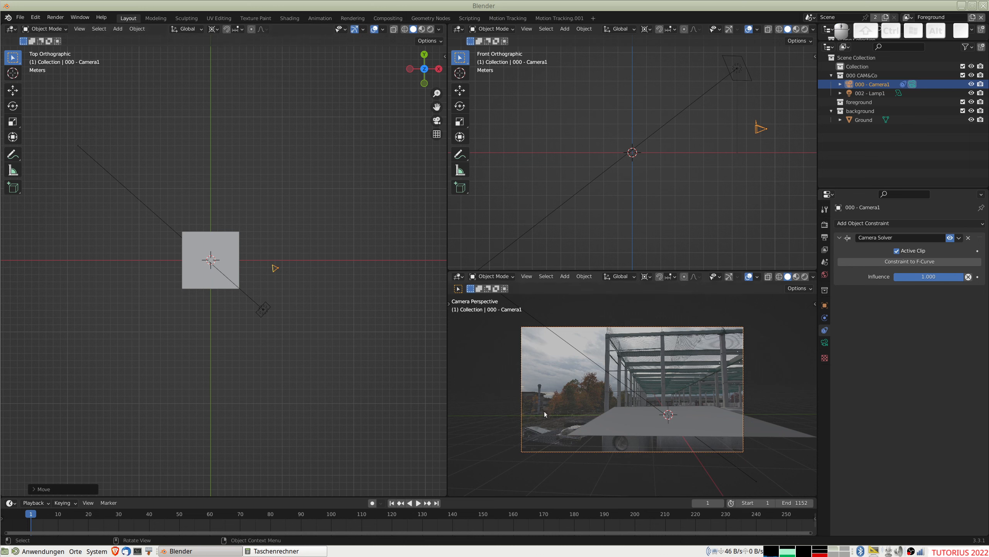
# Move the Ground plane about 1.3 m along the global X axis, towards the camera
pyautogui.click(238, 249)
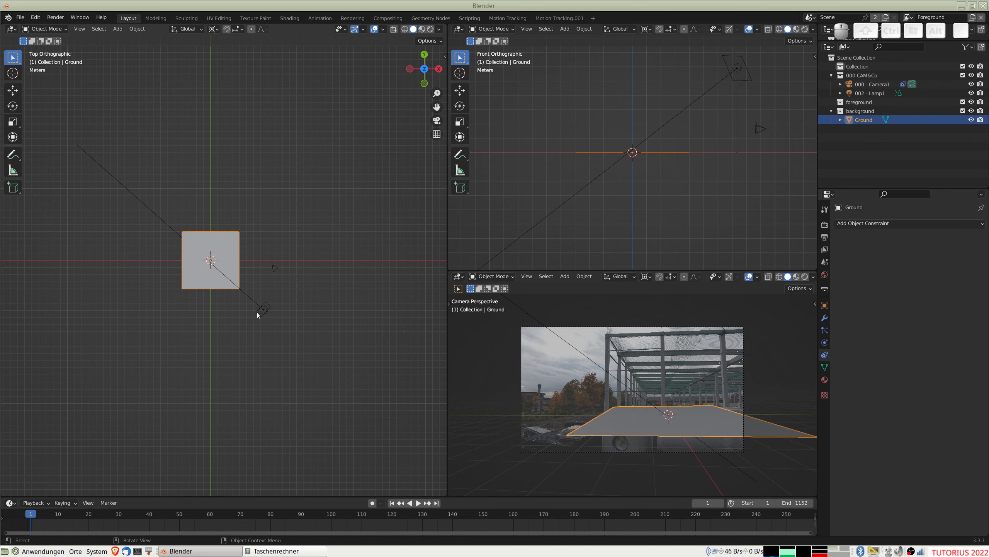
pyautogui.press('g')
pyautogui.press('x')
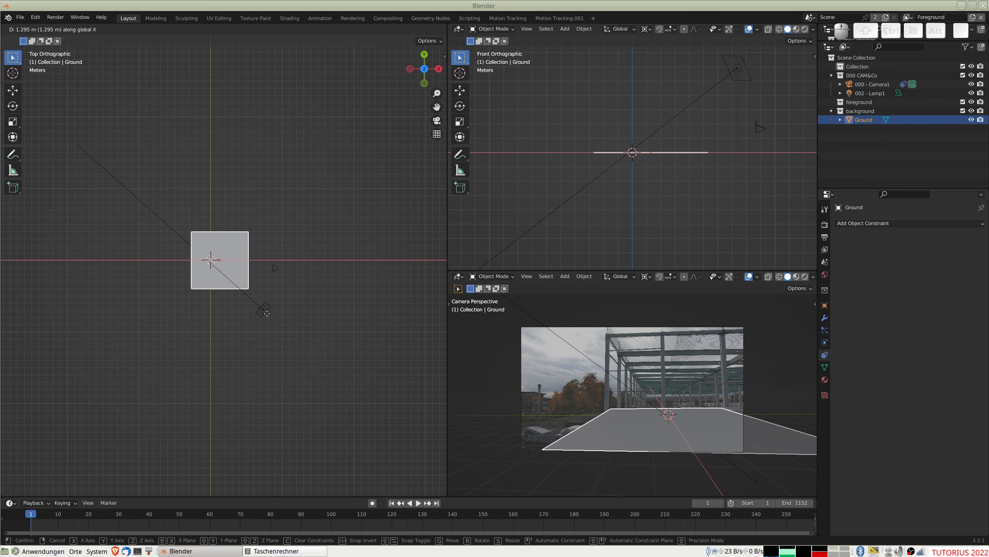
pyautogui.click(266, 312)
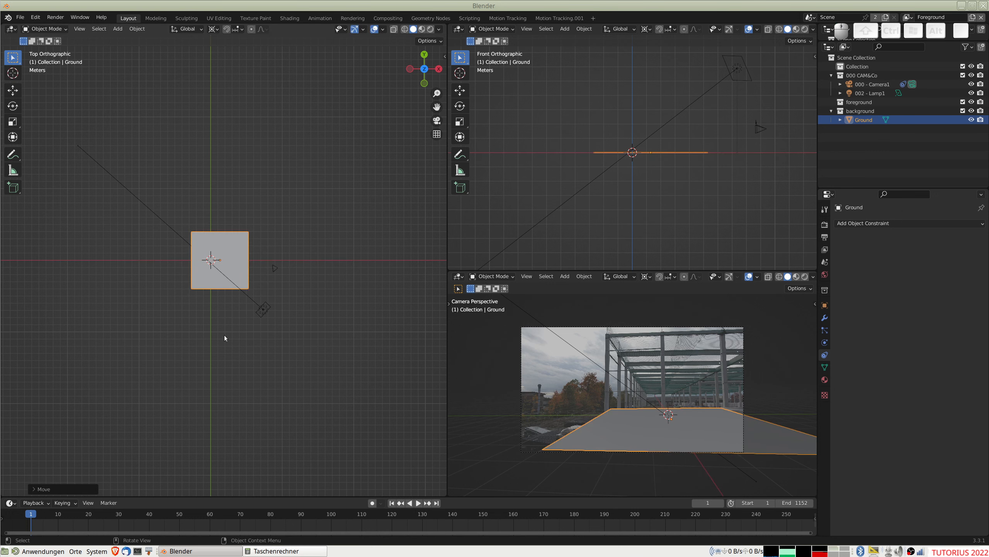
# Disable the Ground plane in renders and hide it in the viewports
pyautogui.moveTo(240, 331); pyautogui.dragTo(231, 279, button='middle')
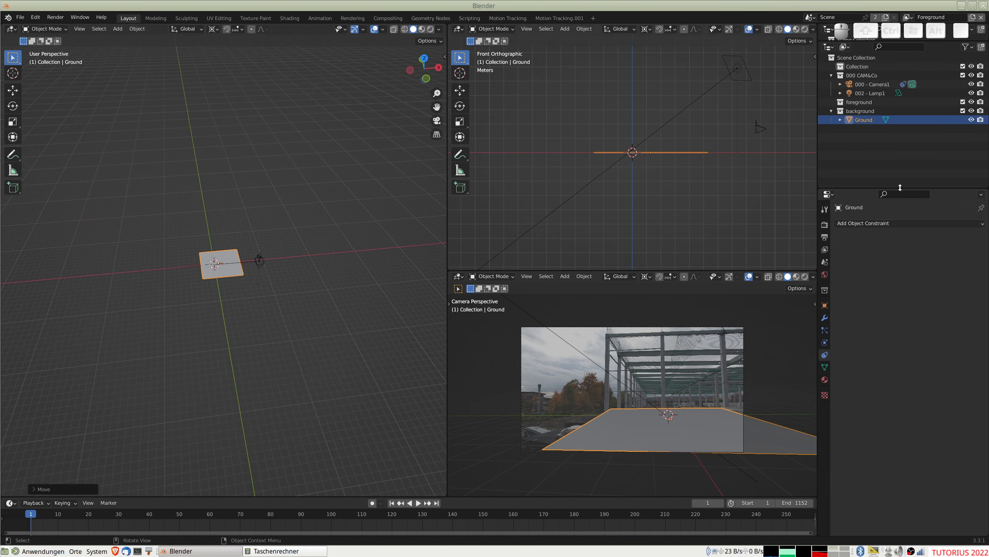
pyautogui.click(980, 120)
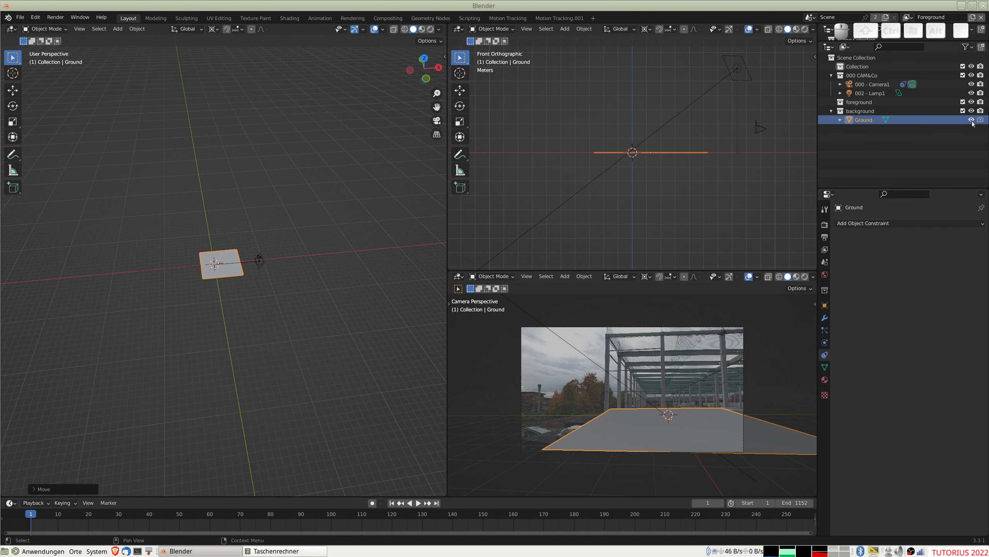
pyautogui.click(971, 120)
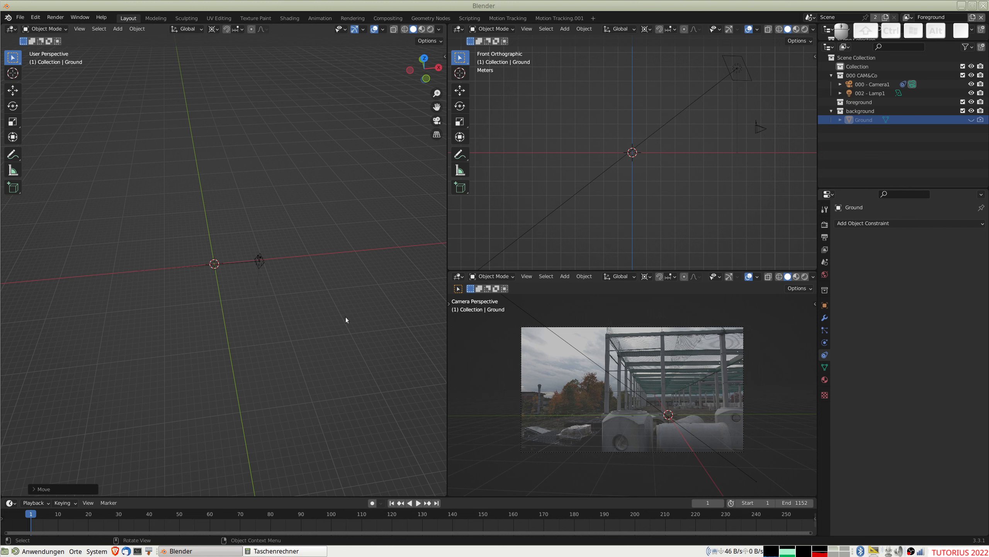
pyautogui.moveTo(273, 290); pyautogui.dragTo(300, 285, button='middle')
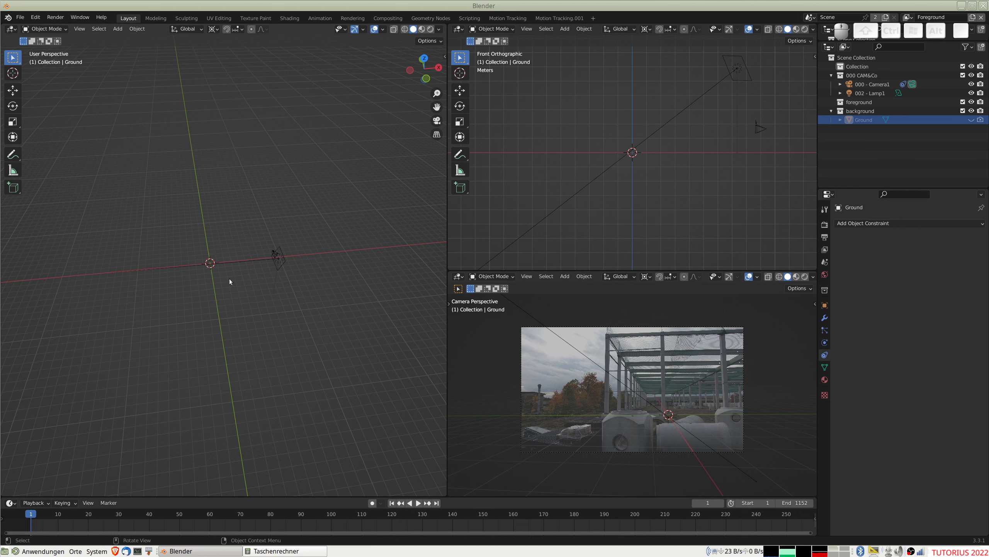
# Add a mesh cube at the world origin in top view
pyautogui.press('KP_7')
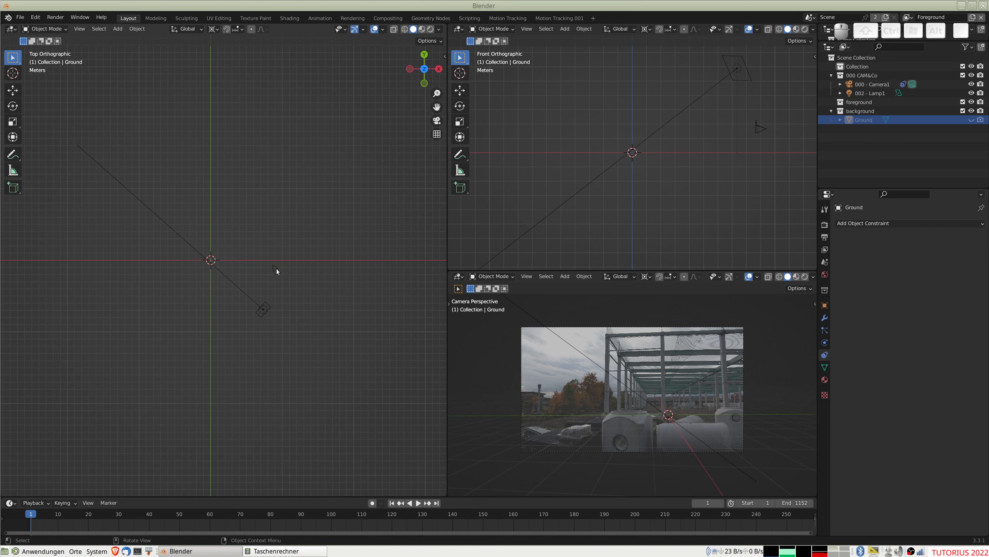
pyautogui.press('shift')
pyautogui.hotkey('shift', 'a')
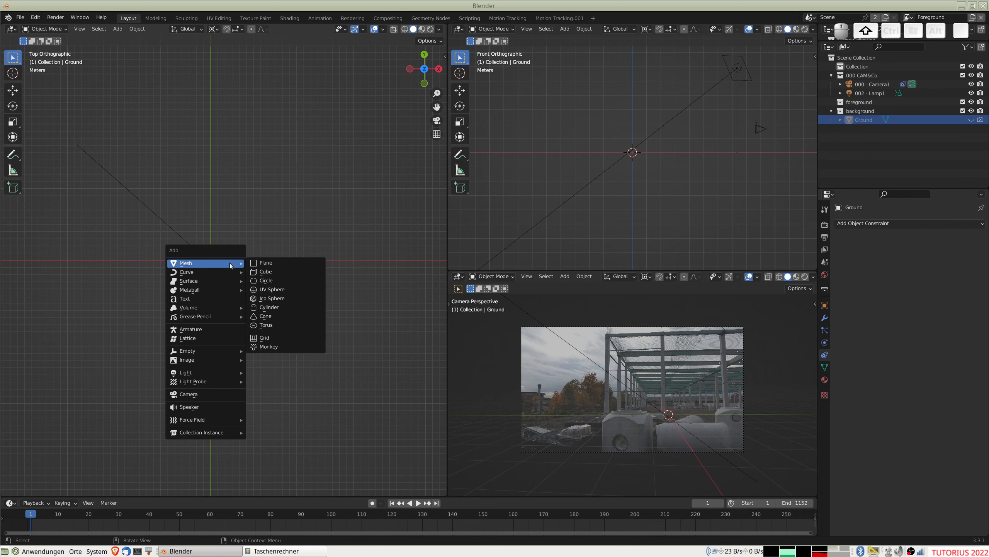
pyautogui.click(275, 271)
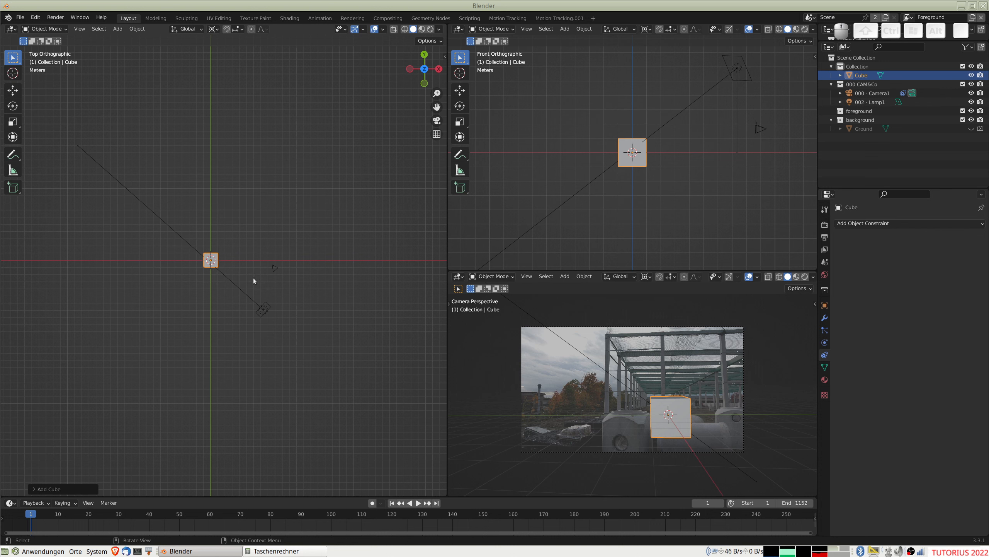
# Scale the cube to about 0.16 in X and Y, leaving Z locked, to form a slim column
pyautogui.press('s')
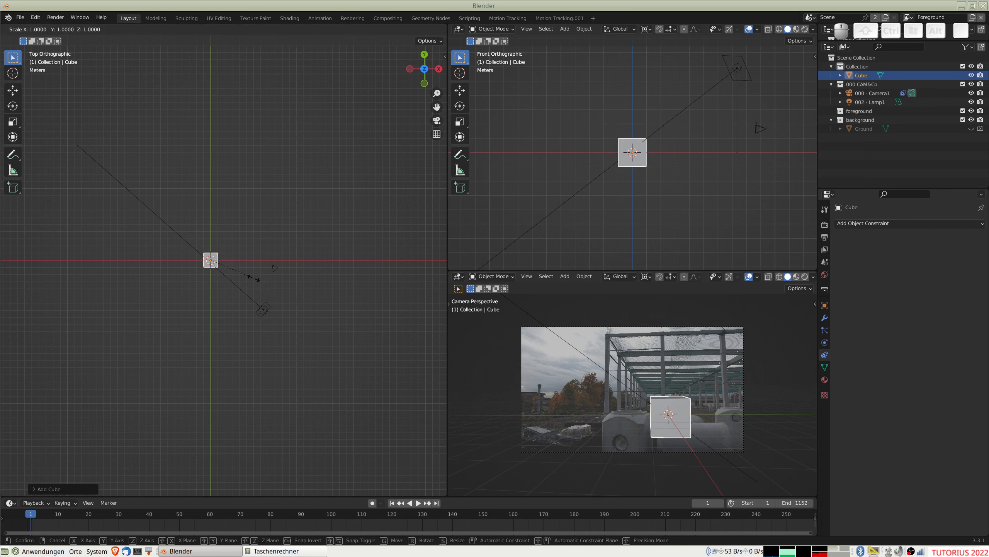
pyautogui.press('shift')
pyautogui.hotkey('shift', 'z')
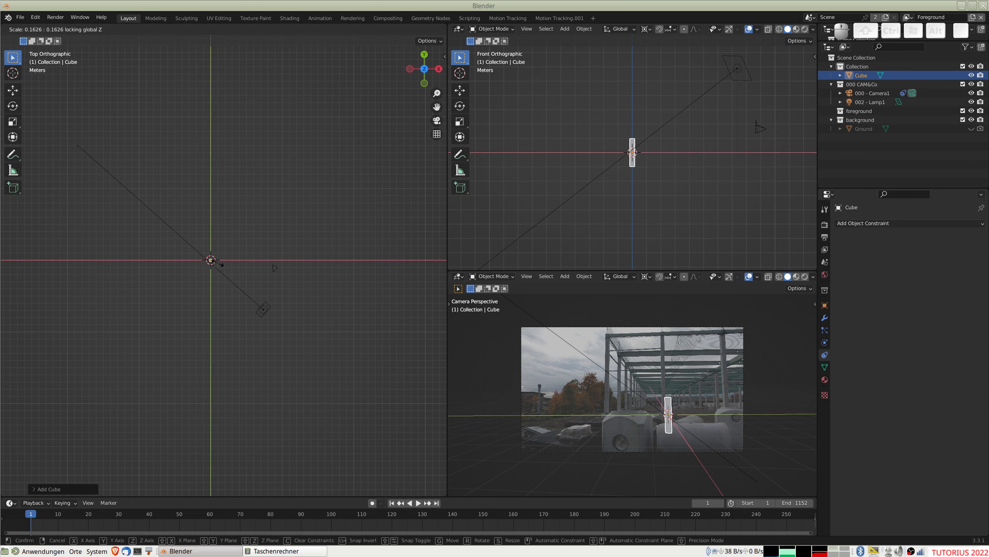
pyautogui.click(219, 266)
# Narrow the column in the camera view by scaling it to about 0.76 in X and Y with Z locked
pyautogui.scroll(3, 655, 419)
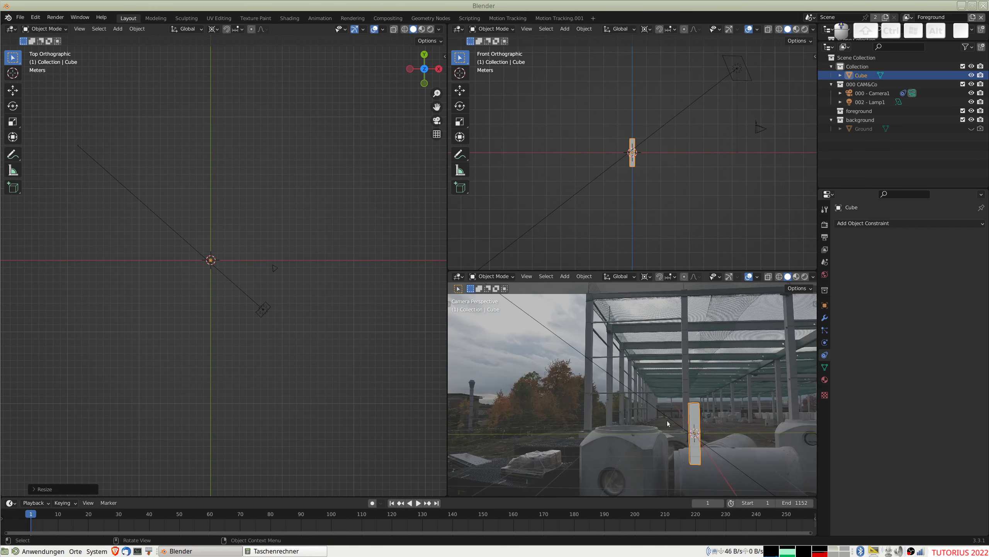
pyautogui.press('shift')
pyautogui.keyDown('shift'); pyautogui.moveTo(606, 379); pyautogui.dragTo(584, 365, button='middle'); pyautogui.keyUp('shift')
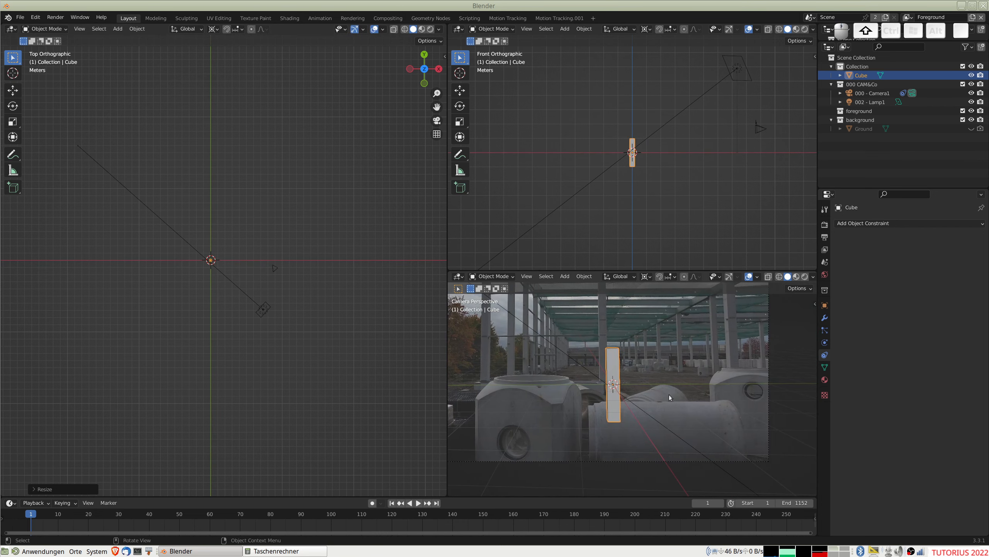
pyautogui.press('s')
pyautogui.press('z')
pyautogui.press('z')
pyautogui.press('z')
pyautogui.press('shift')
pyautogui.hotkey('shift', 'z')
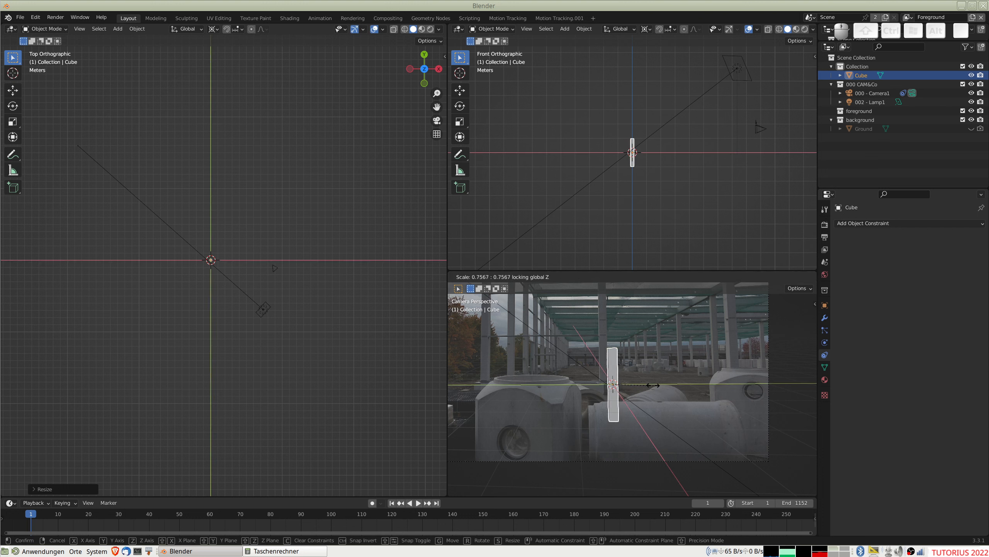
pyautogui.click(653, 385)
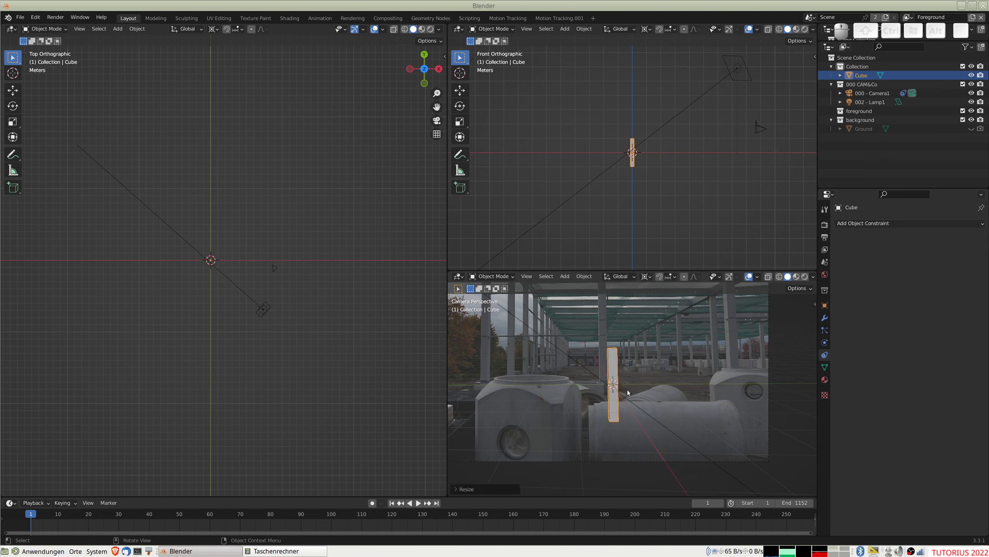
# Try moving the cube column freely onto the concrete pillar in the camera view, and undo the move
pyautogui.press('g')
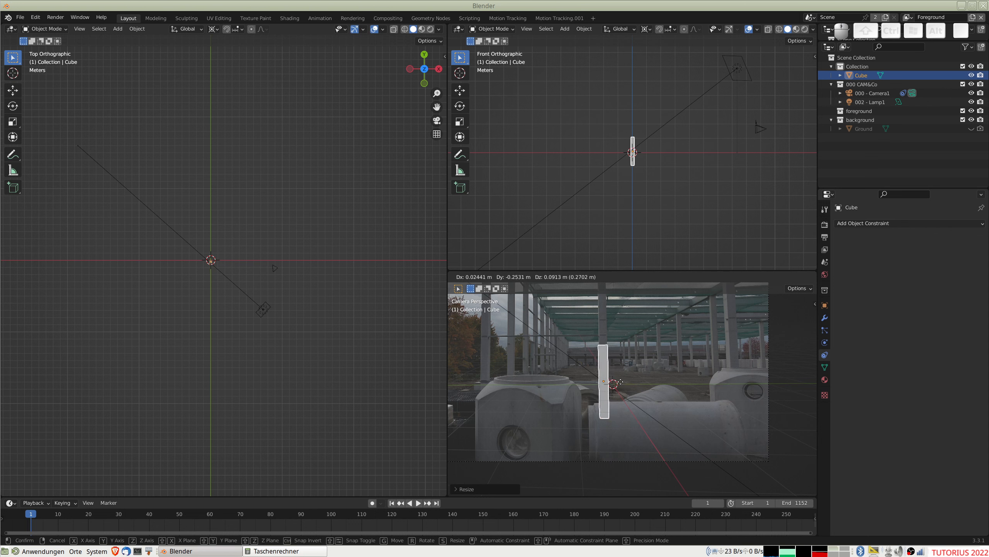
pyautogui.click(620, 382)
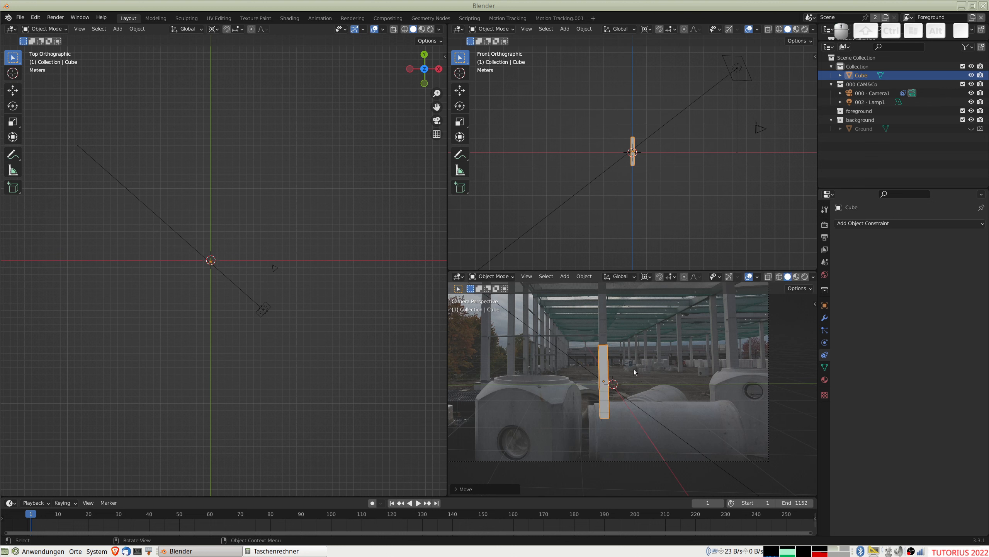
pyautogui.press('ctrl')
pyautogui.hotkey('ctrl', 'z')
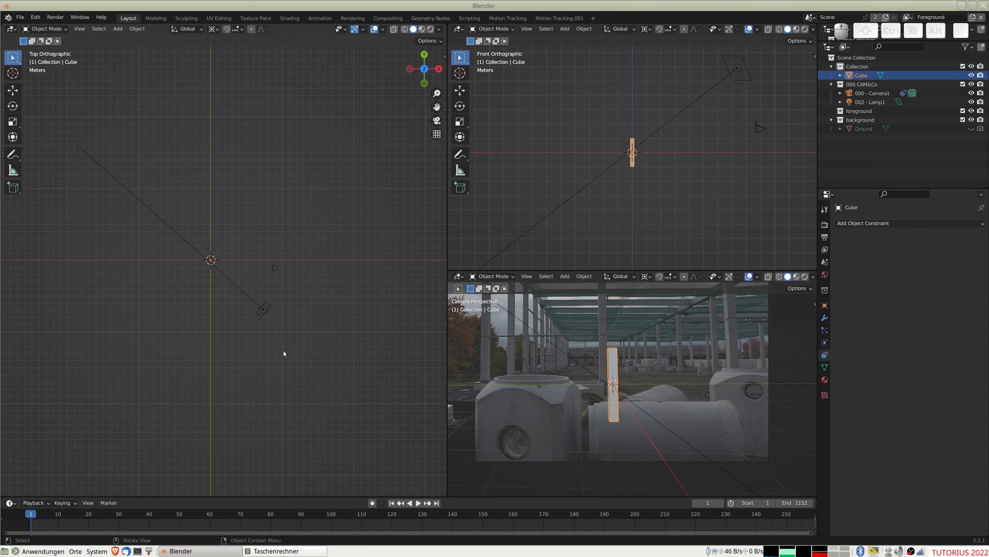
# Move the cube column about -0.235 m along Y in top view to line it up with the concrete pillar in the footage
pyautogui.scroll(6, 188, 259)
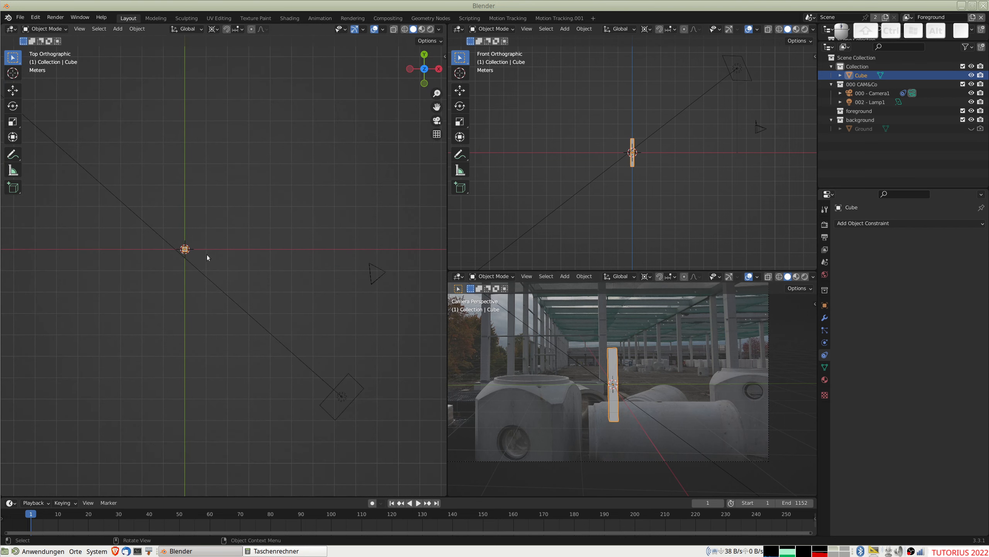
pyautogui.press('g')
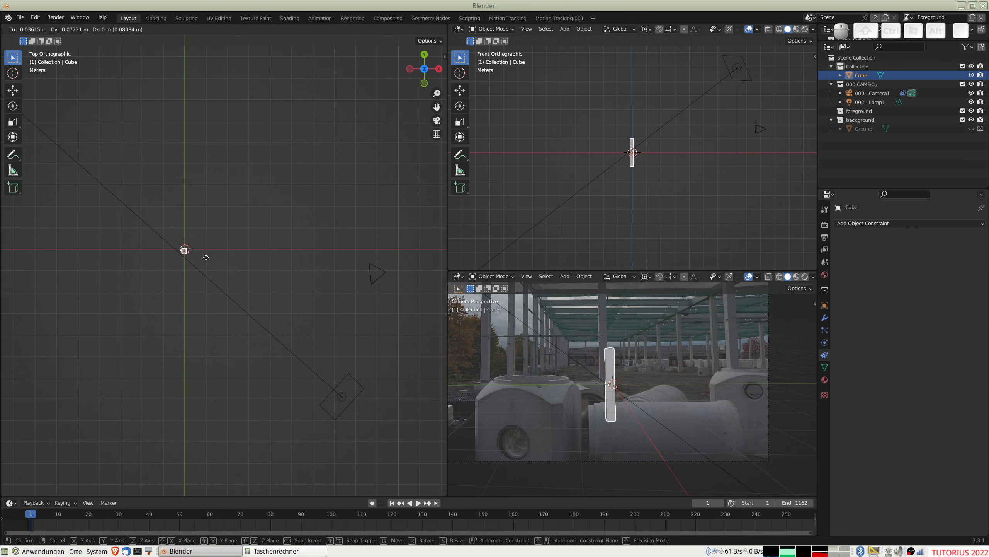
pyautogui.press('y')
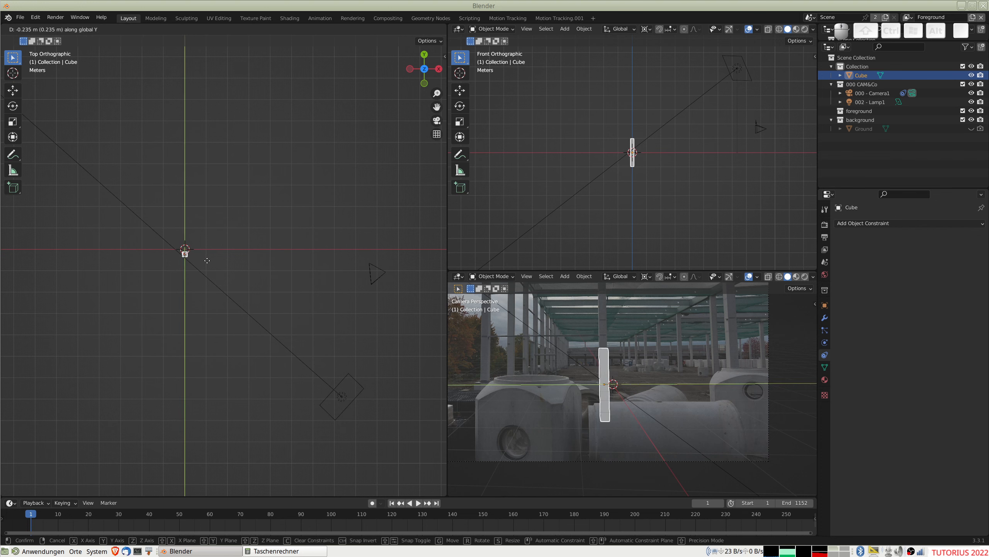
pyautogui.click(207, 261)
pyautogui.scroll(2, 584, 350)
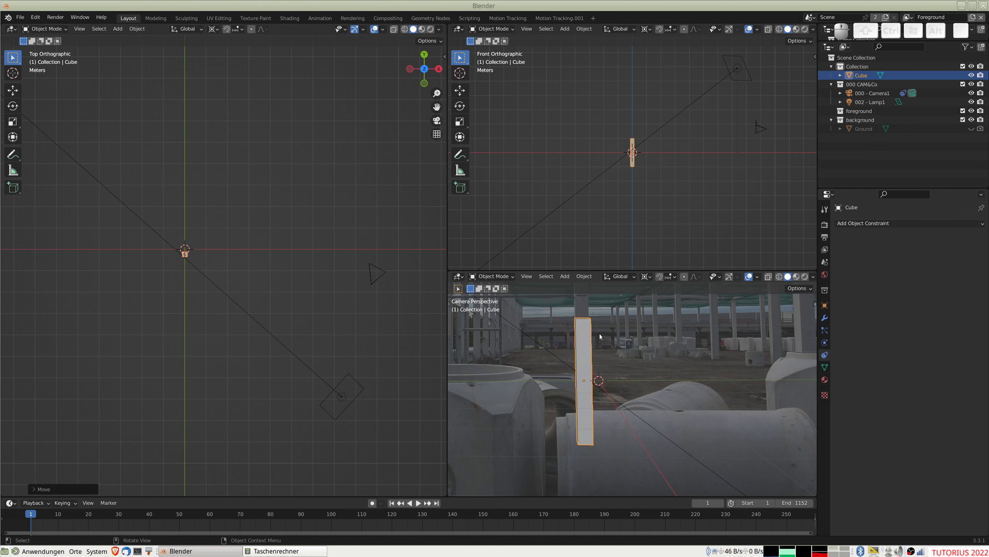
pyautogui.scroll(2, 600, 336)
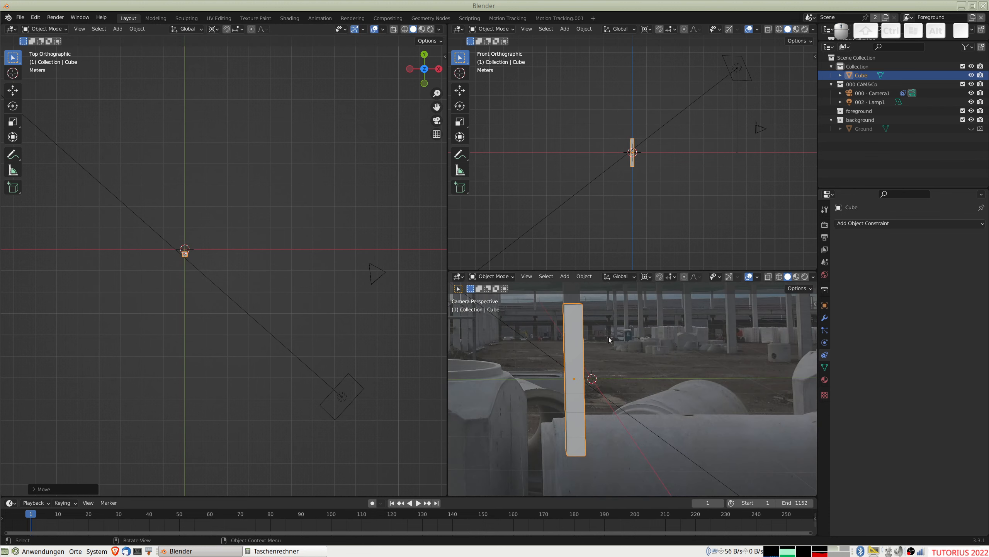
pyautogui.press('s')
pyautogui.hotkey('shift', 'z')
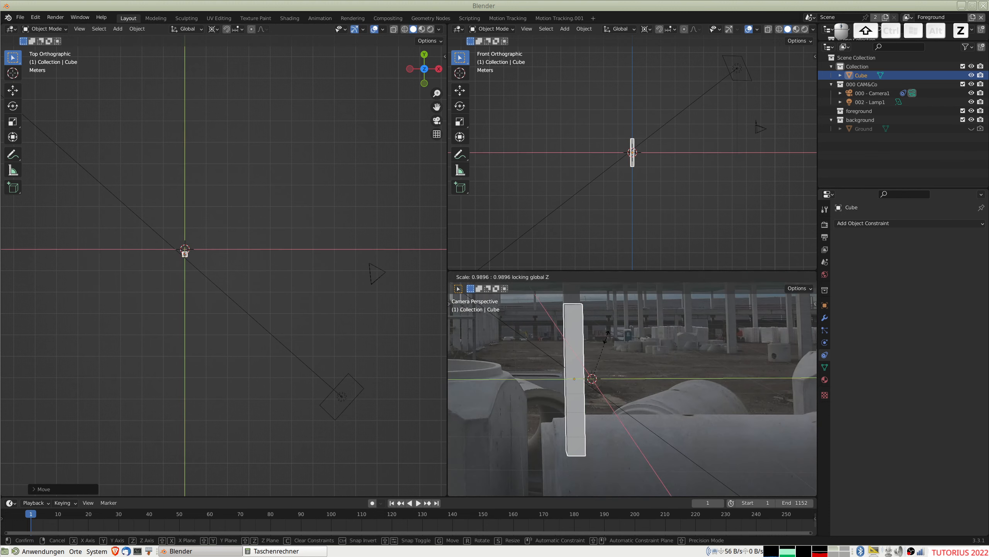
pyautogui.click(607, 343)
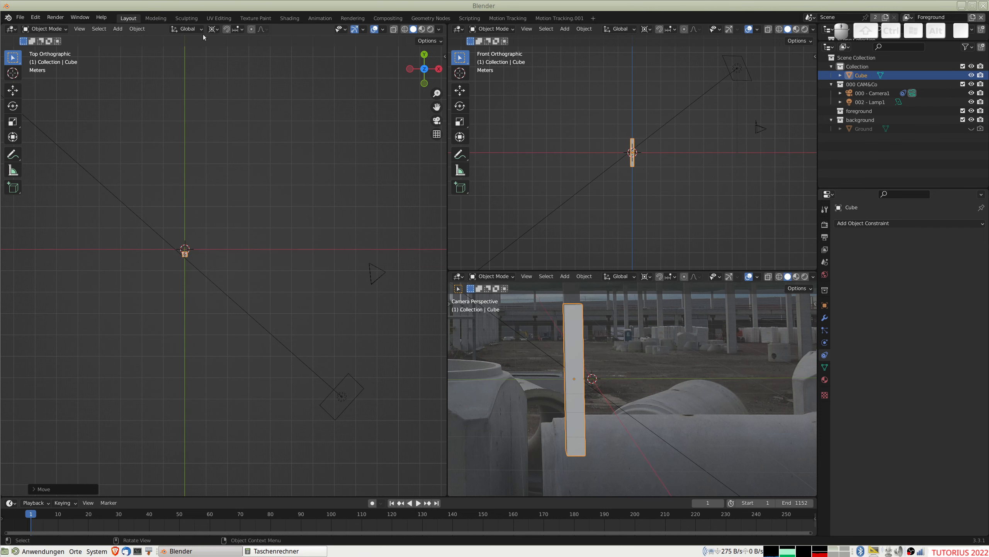
# Set the transform pivot to Individual Origins and narrow the column to about 0.76 in X and Y with Z locked
pyautogui.click(214, 29)
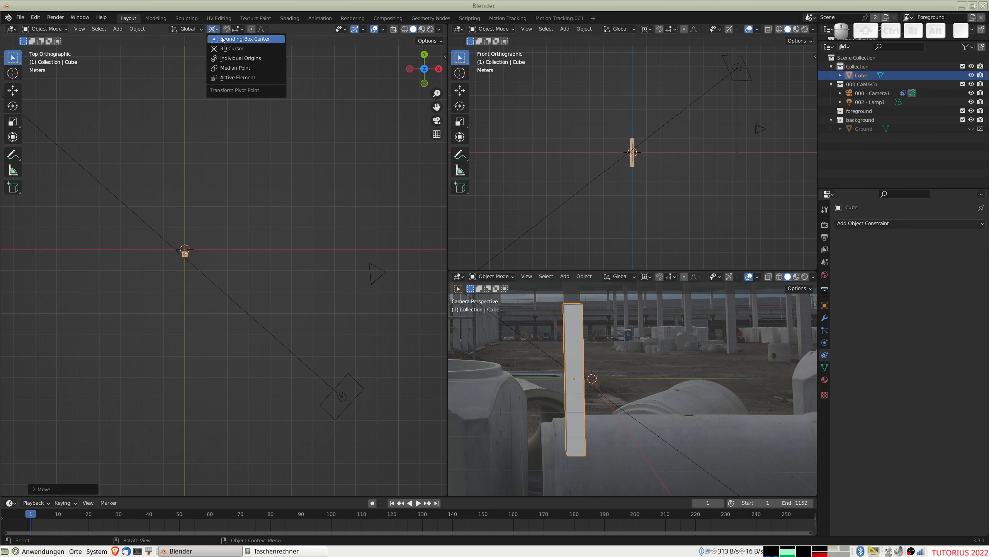
pyautogui.click(246, 60)
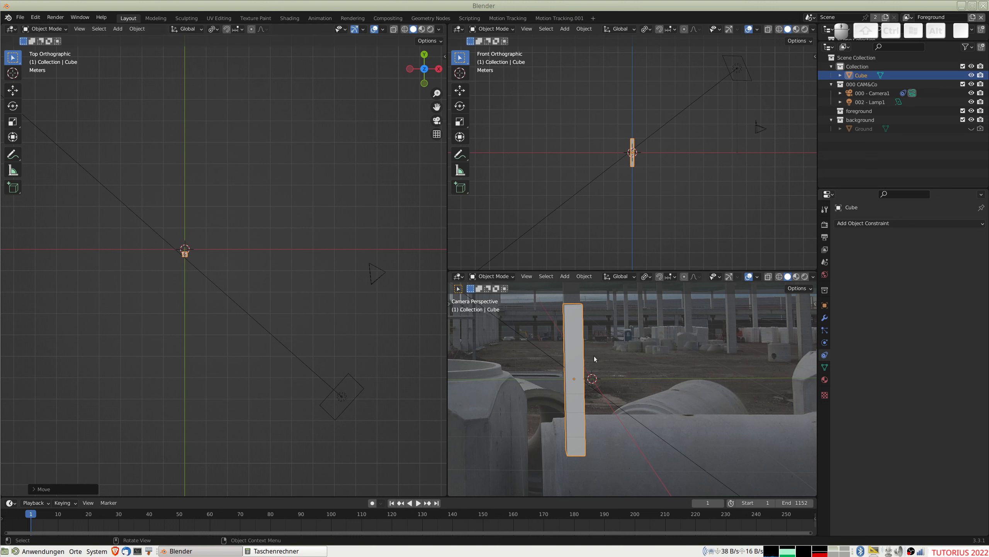
pyautogui.press('s')
pyautogui.hotkey('shift', 'z')
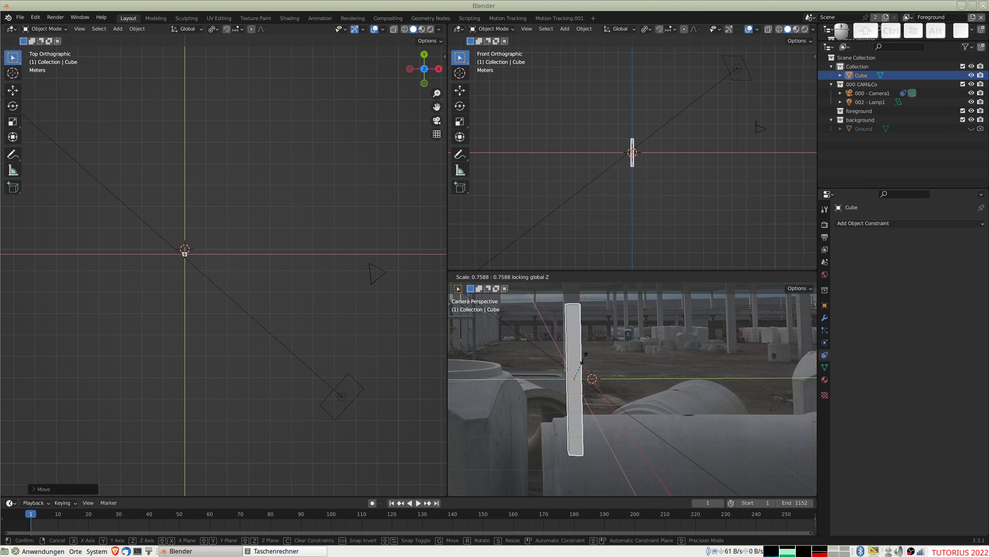
pyautogui.click(584, 356)
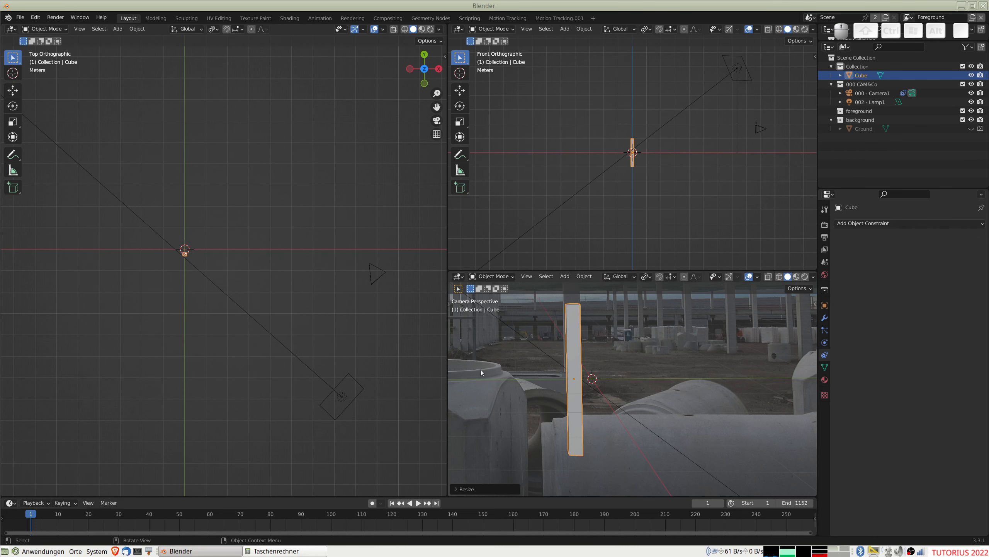
# Play the animation in the camera view to check how well the column sticks to the footage
pyautogui.scroll(-3, 482, 368)
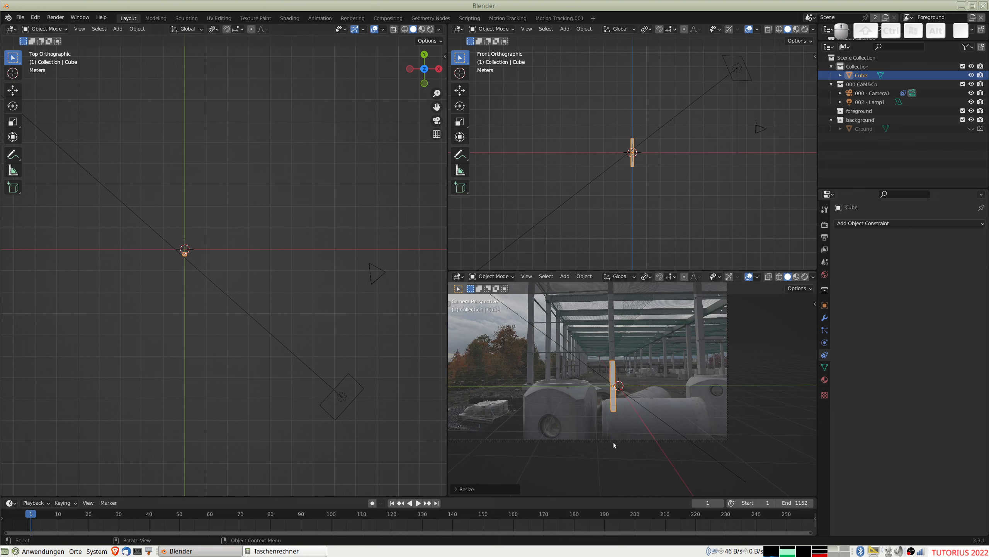
pyautogui.press('space')
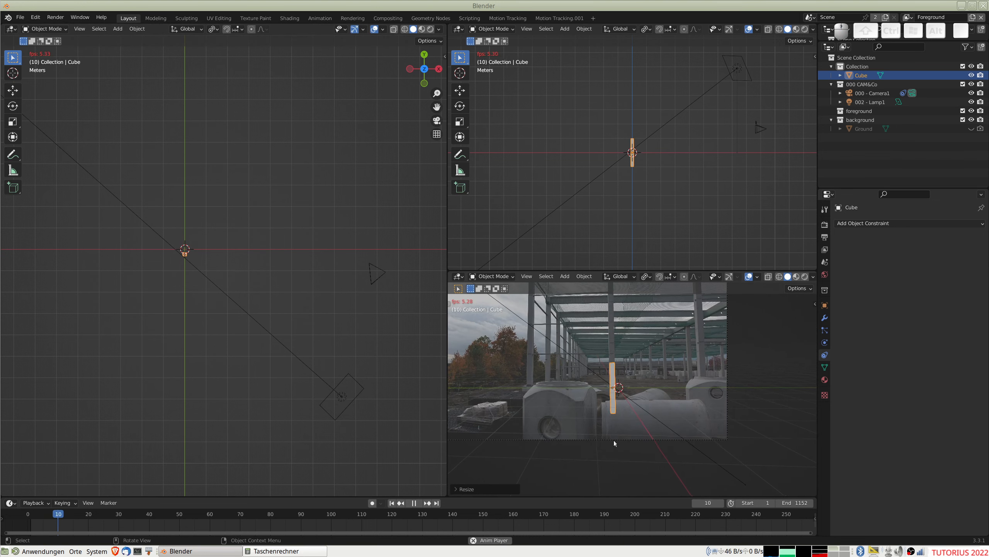
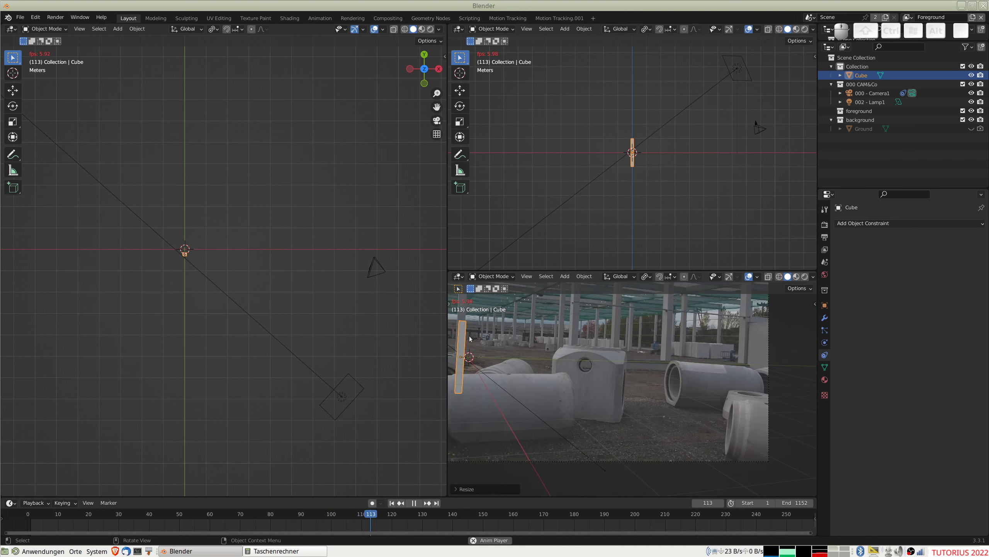
pyautogui.press('space')
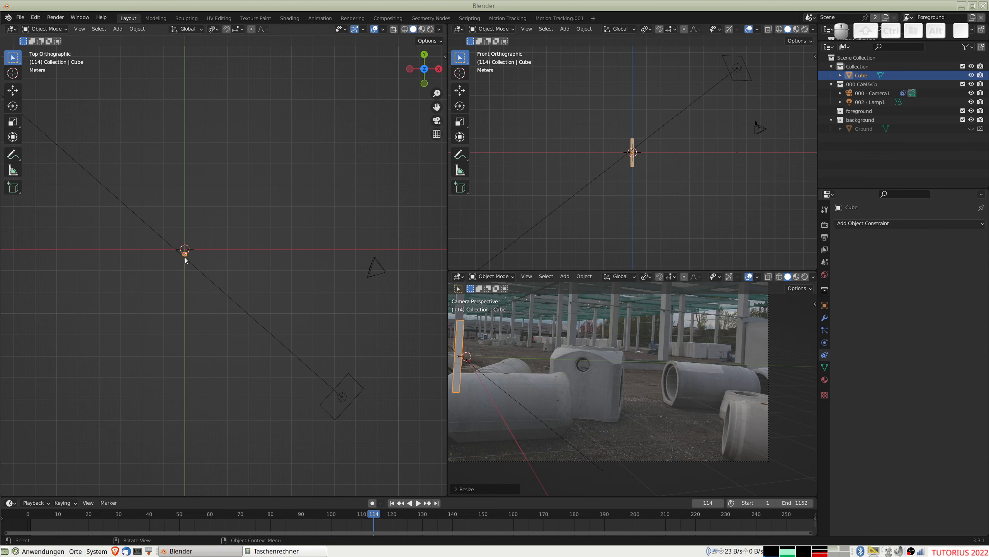
# Move the column about -0.217 m along X in top view
pyautogui.press('g')
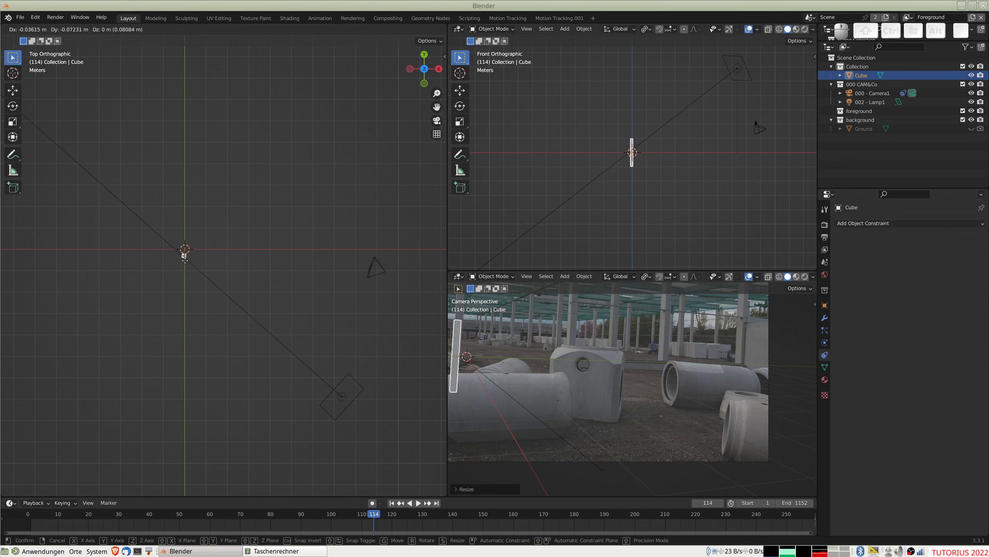
pyautogui.press('x')
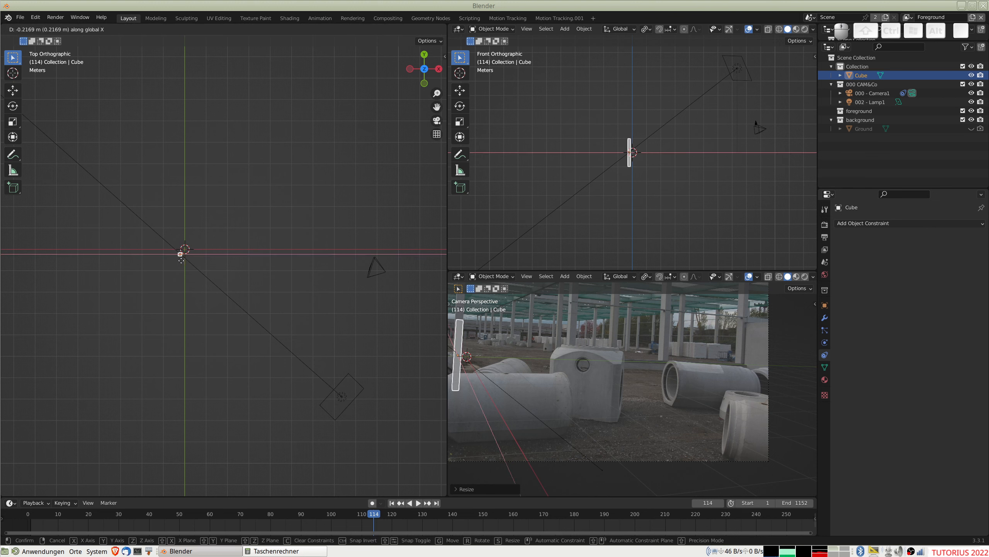
pyautogui.click(181, 260)
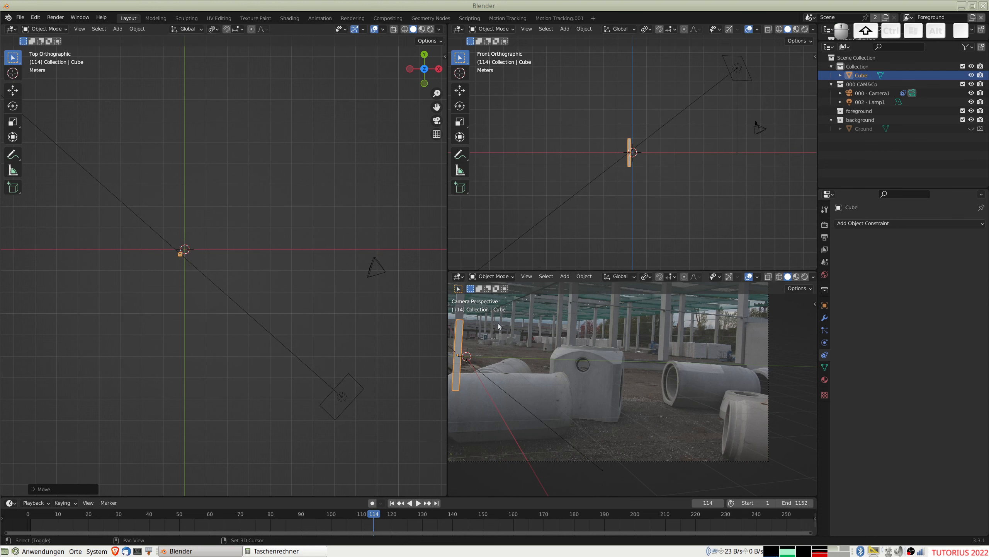
# Compare the column's position against the footage pillar at the last frame and the first frame
pyautogui.hotkey('shift', 'Left')
pyautogui.hotkey('shift', 'Right')
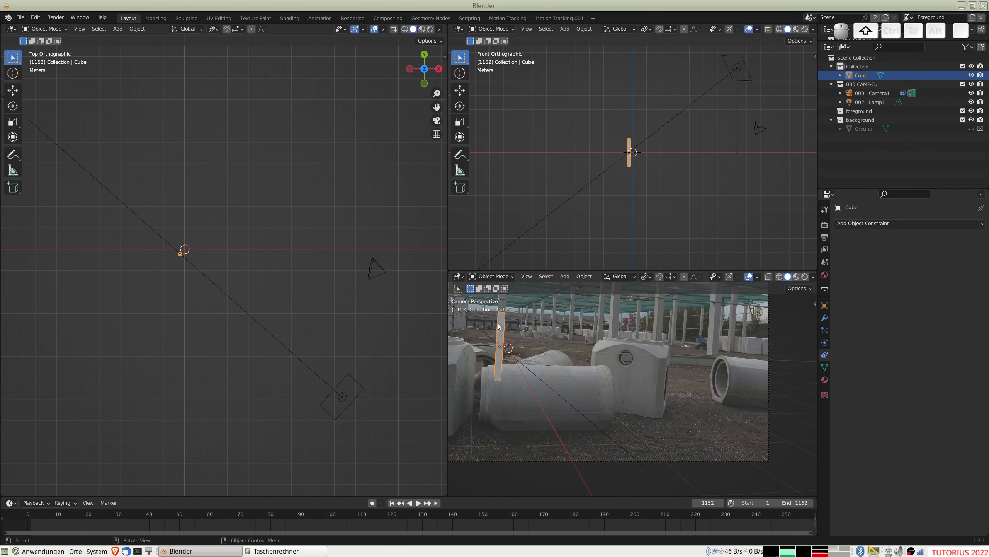
pyautogui.scroll(-2, 546, 345)
pyautogui.scroll(-1, 547, 345)
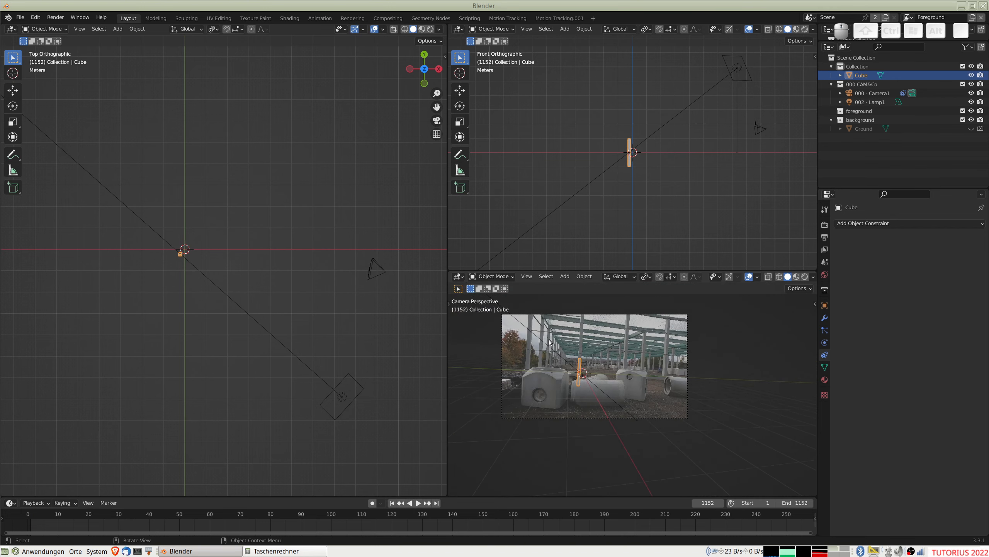
pyautogui.hotkey('shift', 'Left')
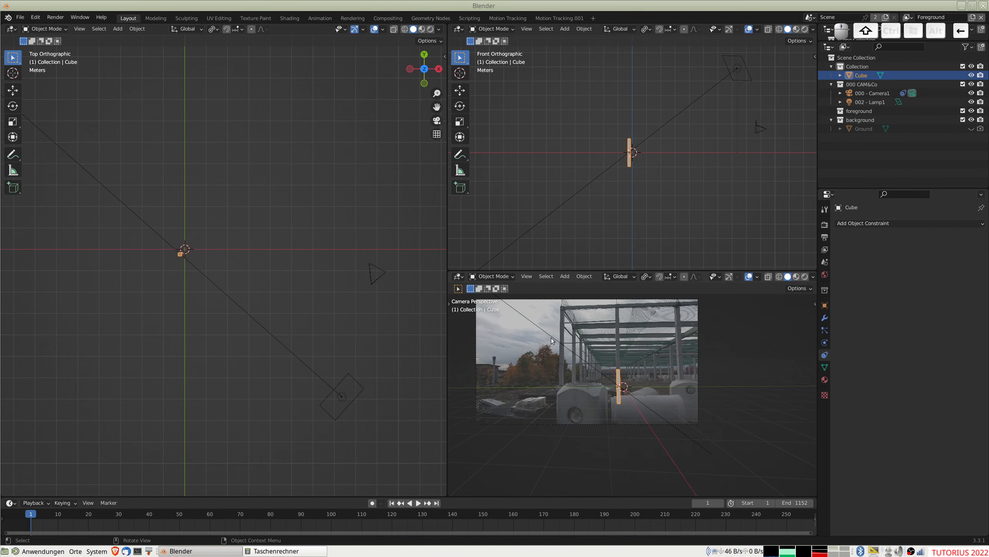
# Widen the front and camera viewports and raise the column's top vertices along Z up to the roof beam in the footage
pyautogui.scroll(3, 628, 374)
pyautogui.press('Tab')
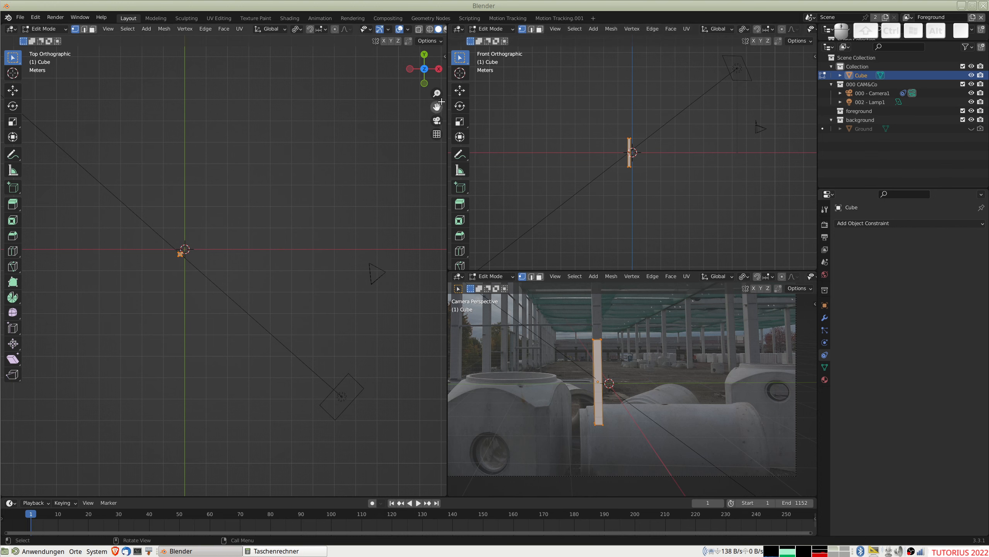
pyautogui.moveTo(448, 93); pyautogui.dragTo(369, 93)
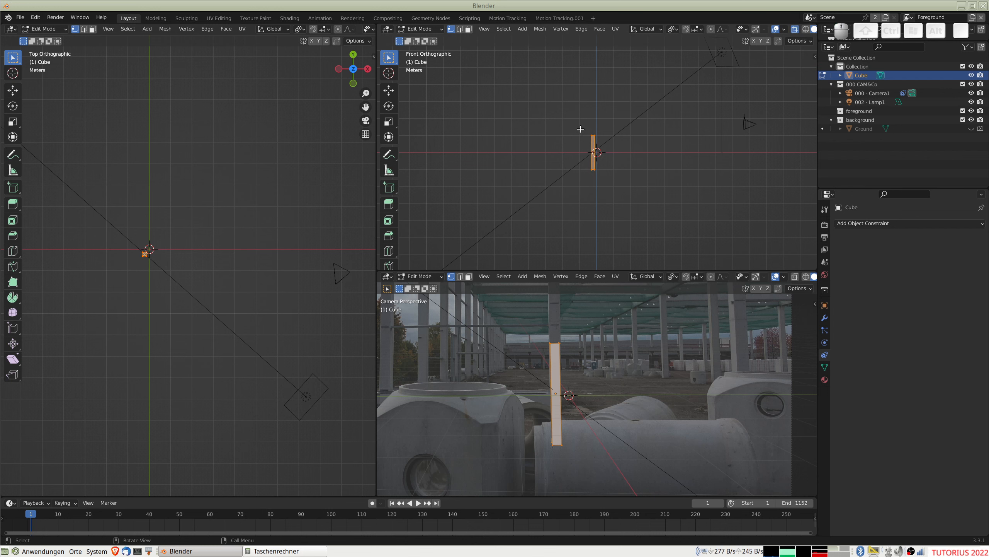
pyautogui.hotkey('alt', 'a')
pyautogui.moveTo(585, 130); pyautogui.dragTo(599, 139)
pyautogui.scroll(-4, 585, 341)
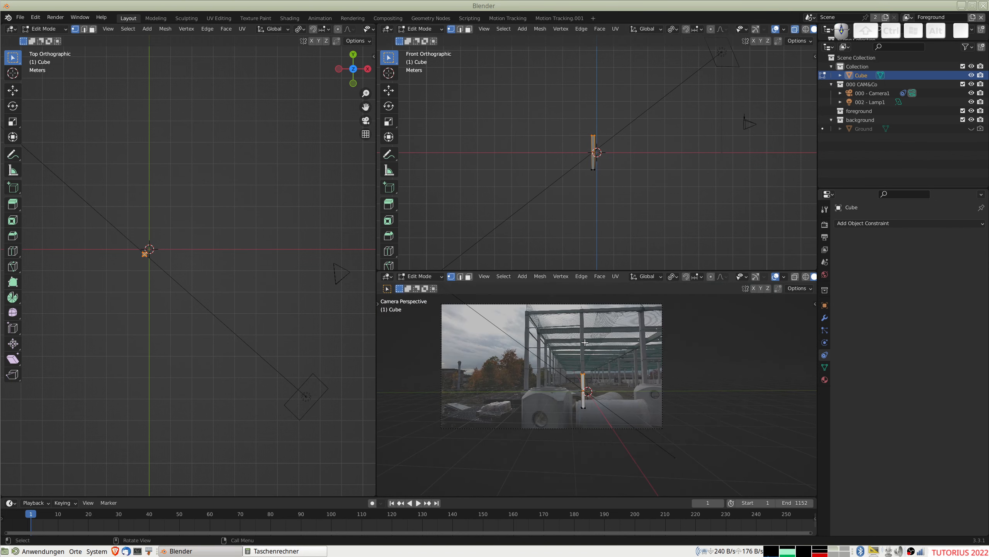
pyautogui.press('g')
pyautogui.press('z')
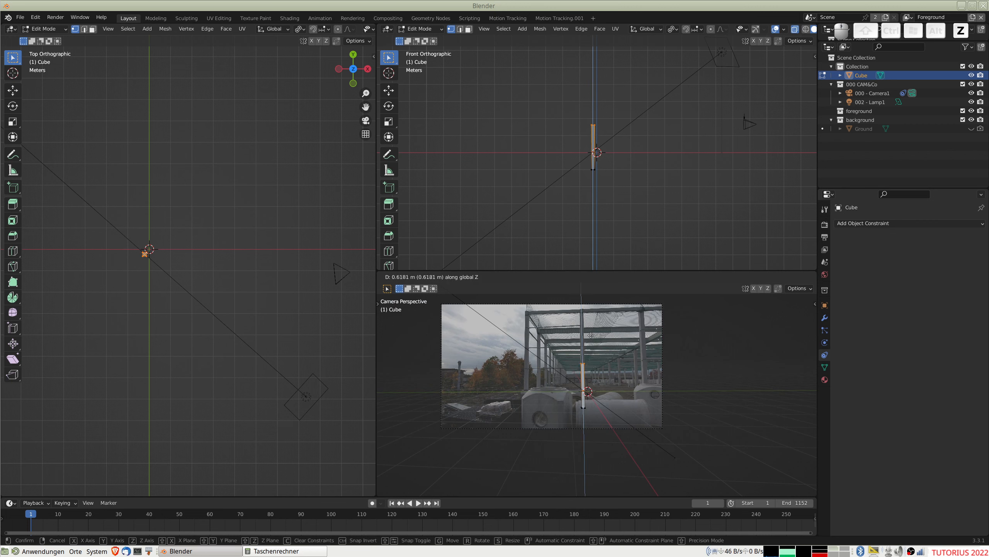
pyautogui.click(587, 290)
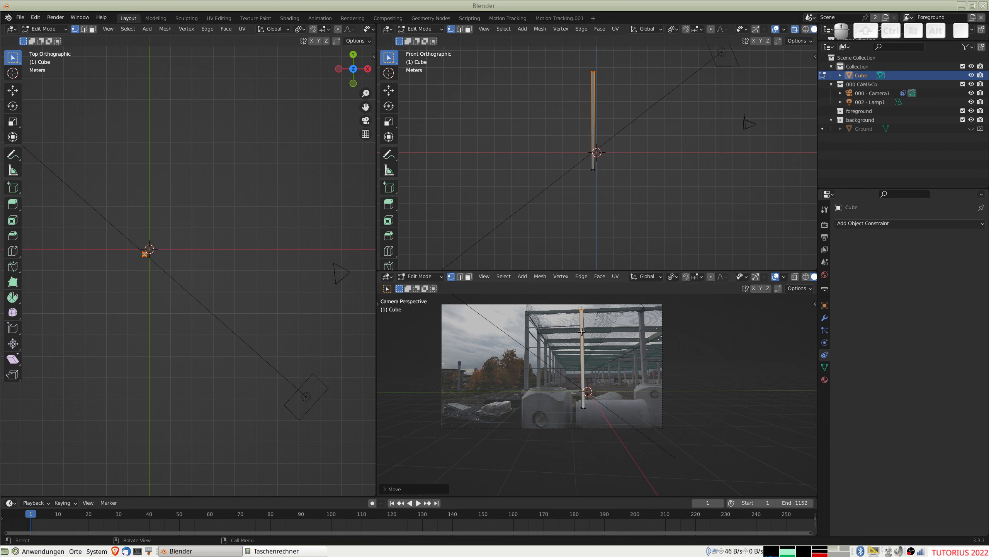
pyautogui.press('Tab')
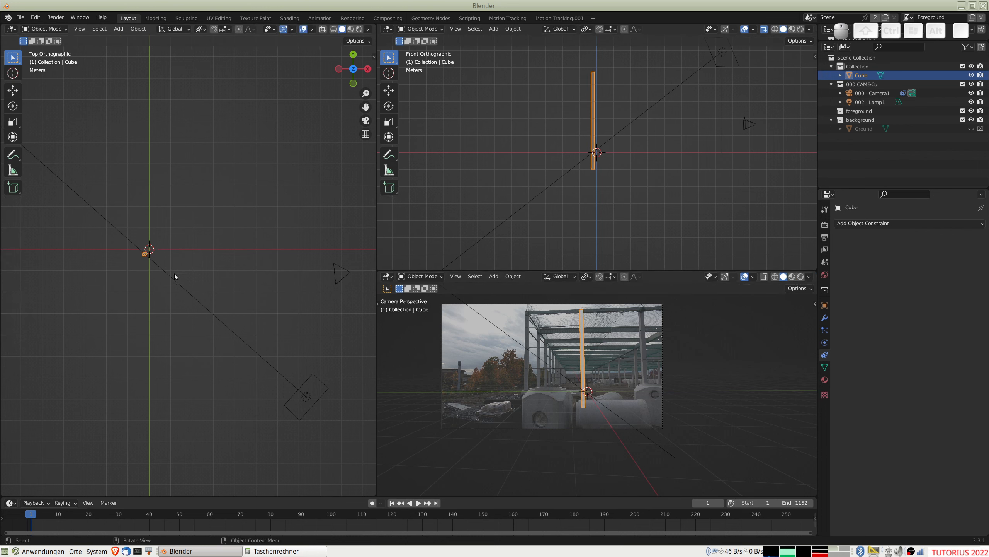
# Duplicate the column in place and move the copy about -3.27 m along Y onto the corner pillar in the footage
pyautogui.hotkey('shift', 'd')
pyautogui.press('x')
pyautogui.press('0')
pyautogui.press('Return')
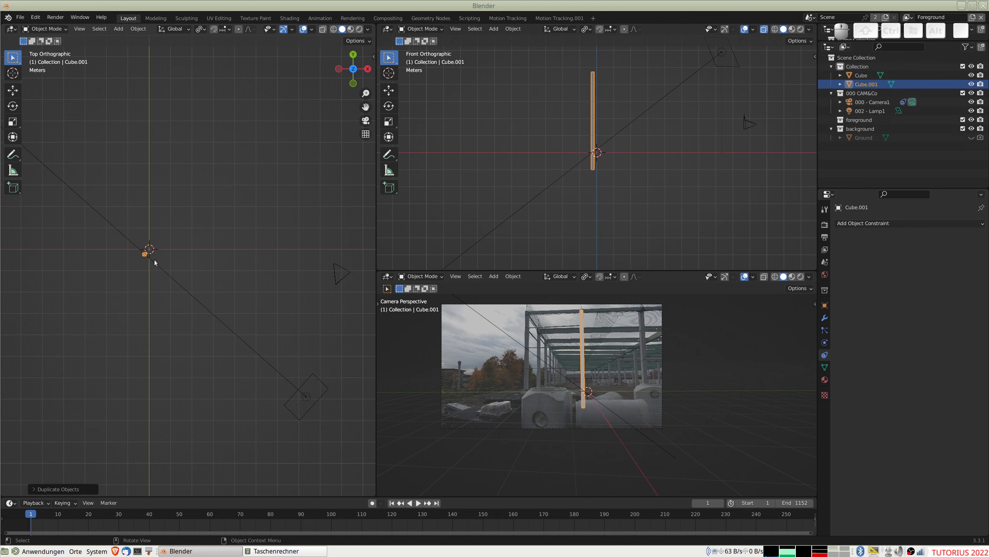
pyautogui.press('g')
pyautogui.press('y')
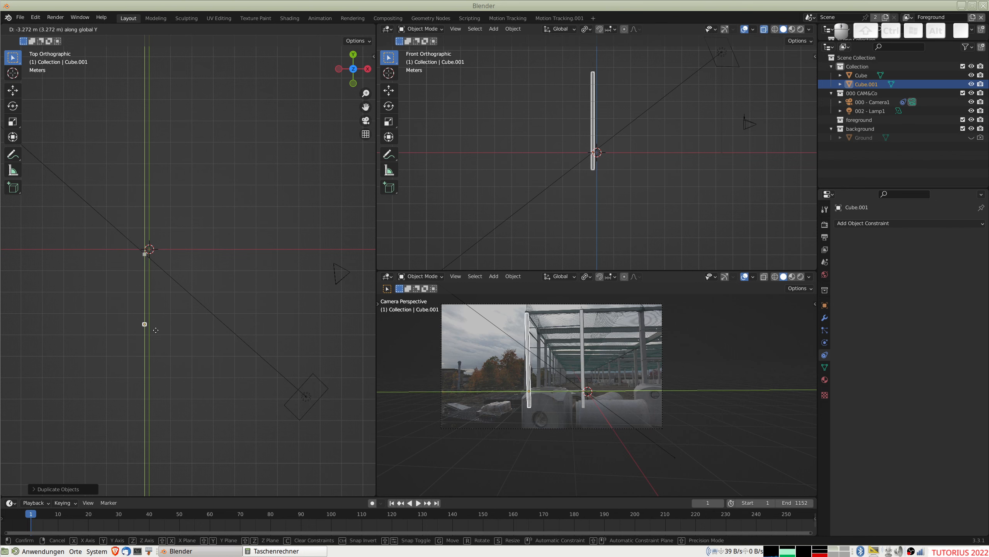
pyautogui.click(154, 329)
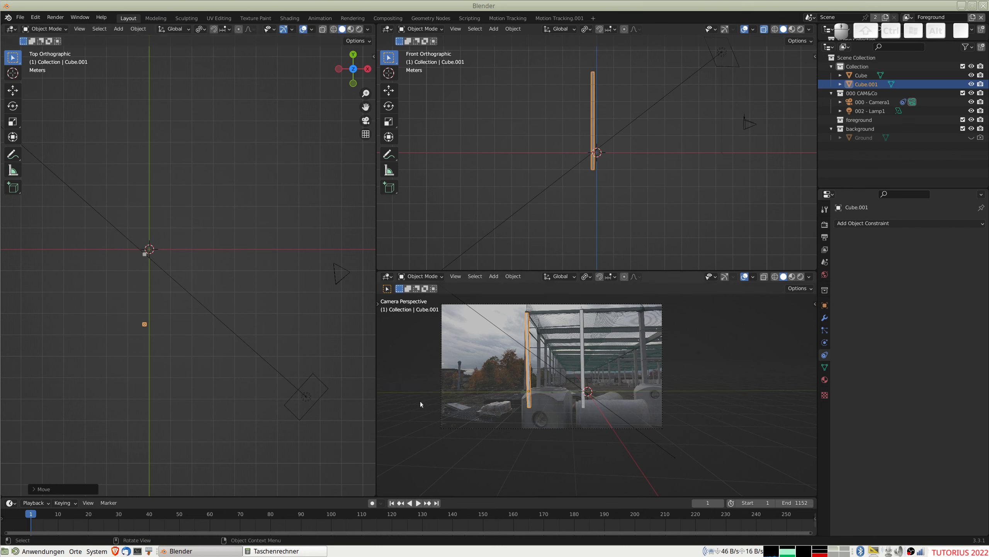
# Try shifting the duplicate column along X in top view
pyautogui.scroll(2, 421, 401)
pyautogui.scroll(-2, 445, 372)
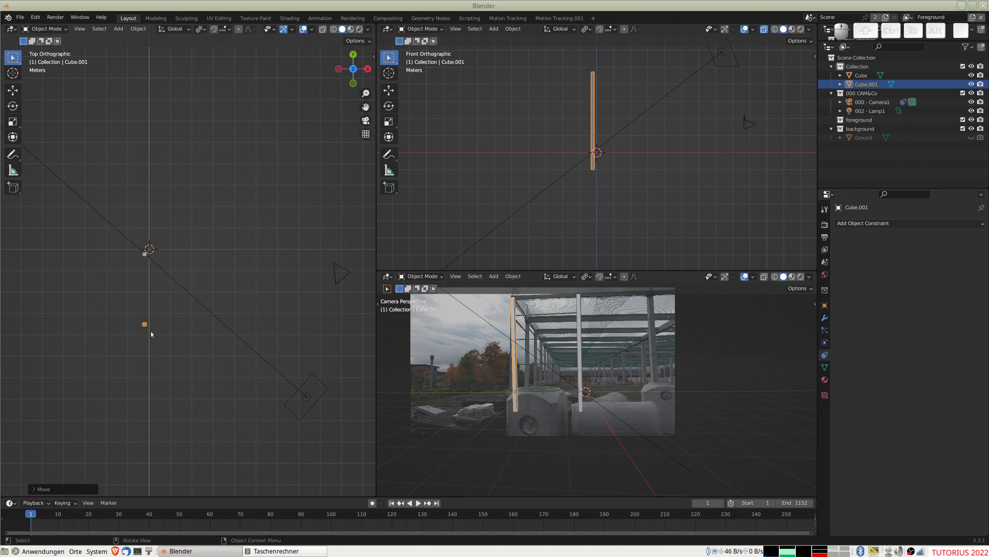
pyautogui.press('g')
pyautogui.press('x')
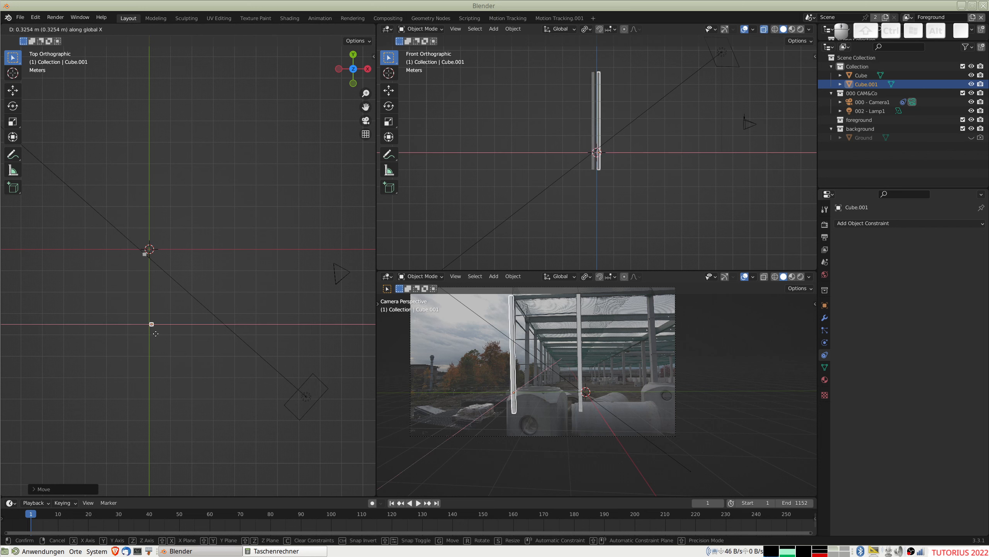
pyautogui.click(147, 328)
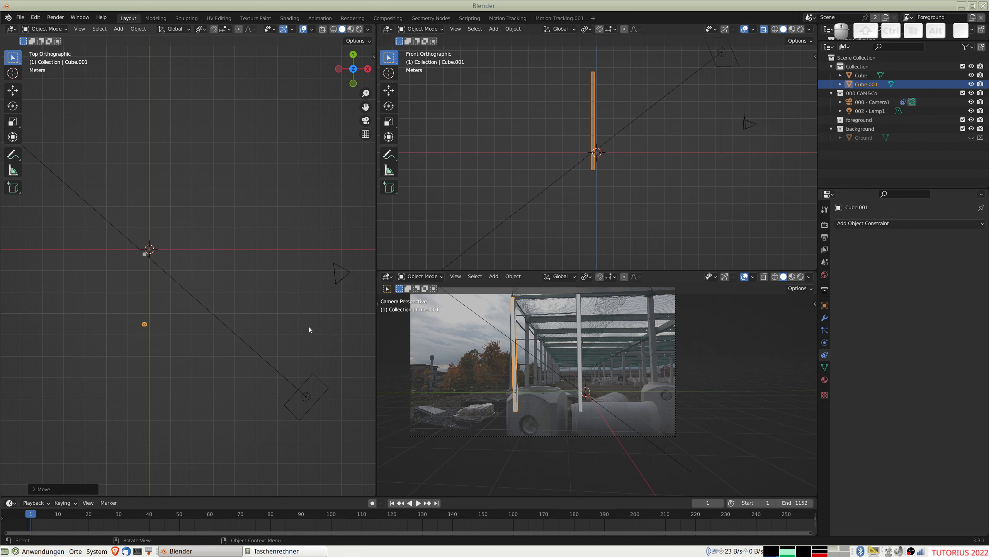
# Tilt the duplicate column slightly around the global X axis to follow the lean of the corner pillar, and check its upper end
pyautogui.press('r')
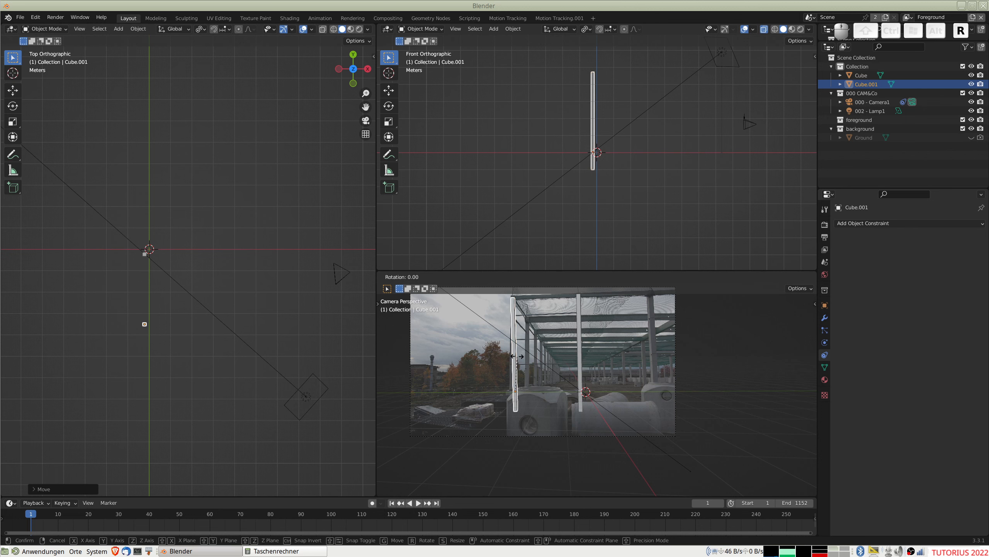
pyautogui.press('x')
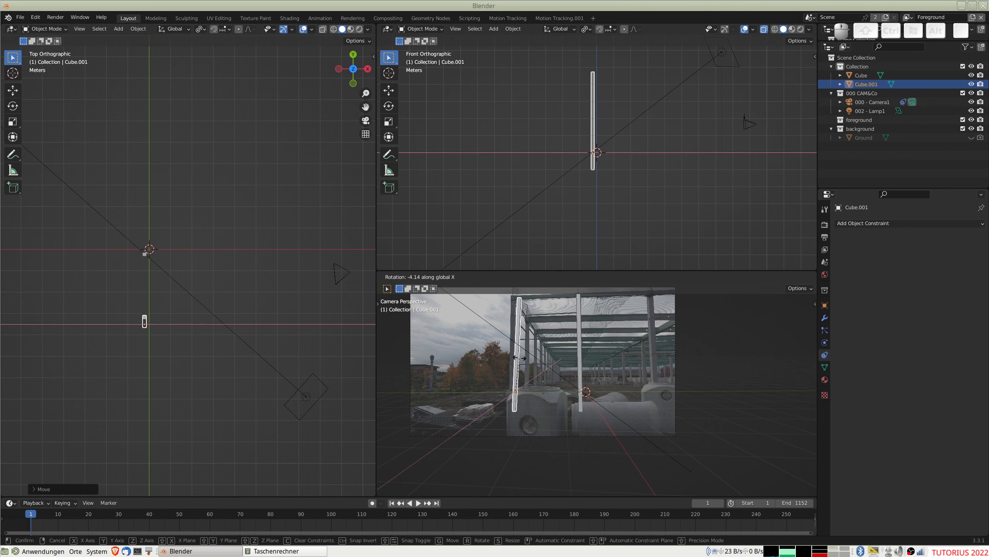
pyautogui.click(518, 357)
pyautogui.scroll(1, 534, 324)
pyautogui.scroll(2, 535, 324)
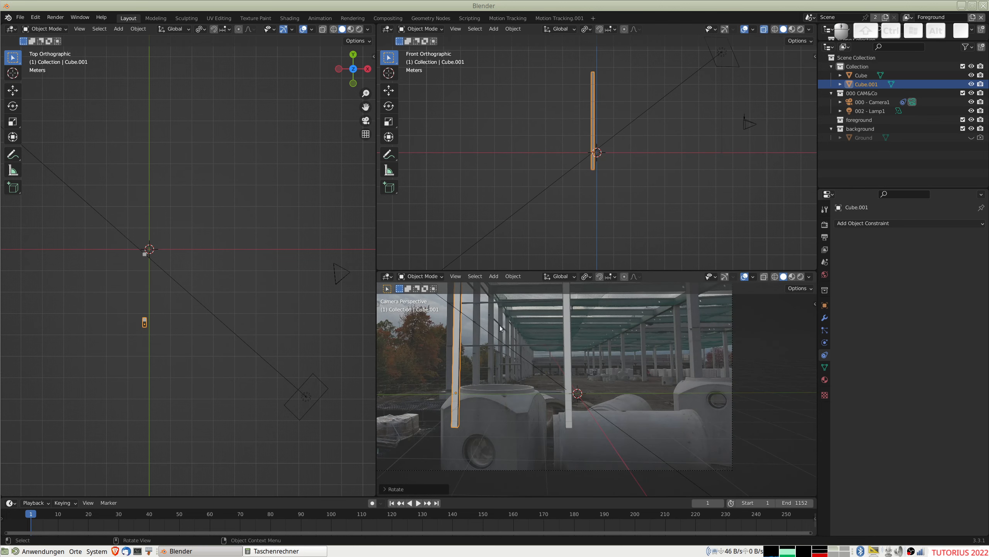
pyautogui.keyDown('shift'); pyautogui.moveTo(483, 307); pyautogui.dragTo(583, 387, button='middle'); pyautogui.keyUp('shift')
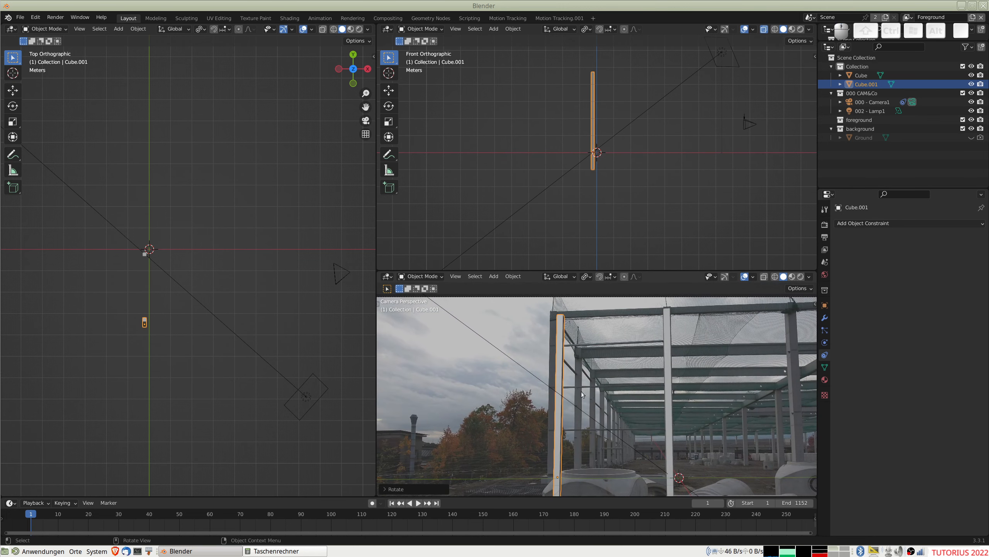
# Rotate the selected pillar Cube.001 slightly about X and move it about -0.2 m along Y onto the leftmost pillar in the footage
pyautogui.press('r')
pyautogui.press('x')
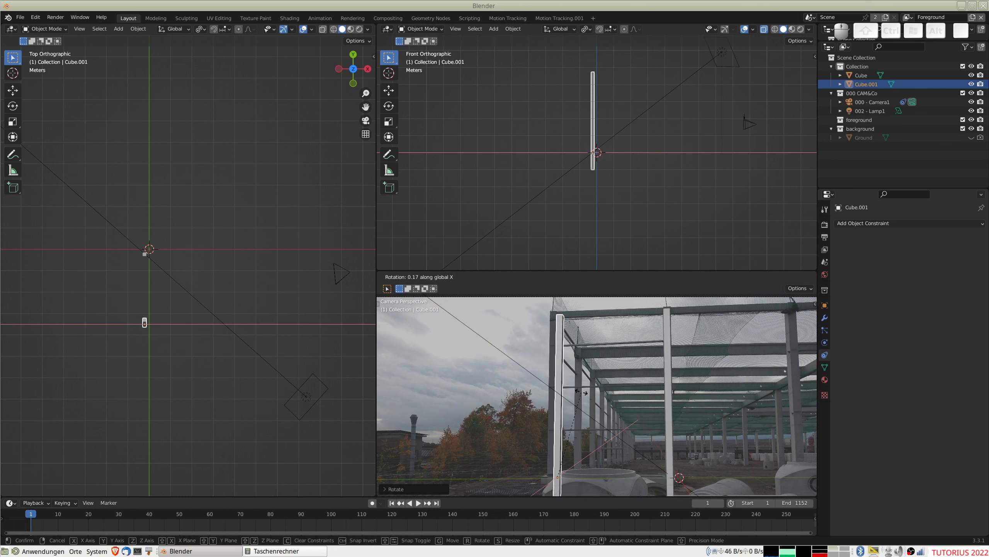
pyautogui.click(581, 391)
pyautogui.press('g')
pyautogui.press('y')
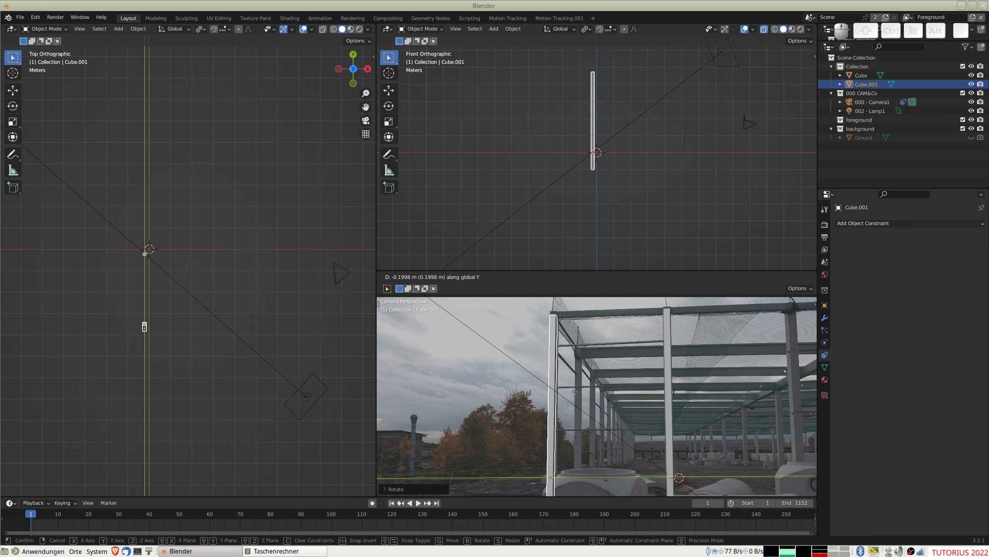
pyautogui.click(574, 391)
pyautogui.scroll(-4, 572, 394)
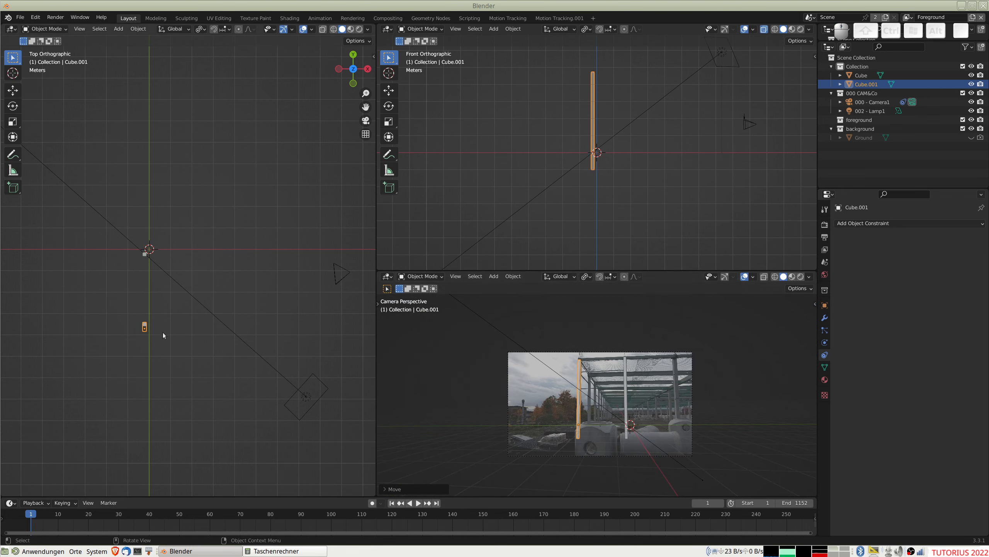
# Duplicate the middle pillar Cube and move the copy along positive Y to the right-hand pillar in the footage
pyautogui.click(144, 255)
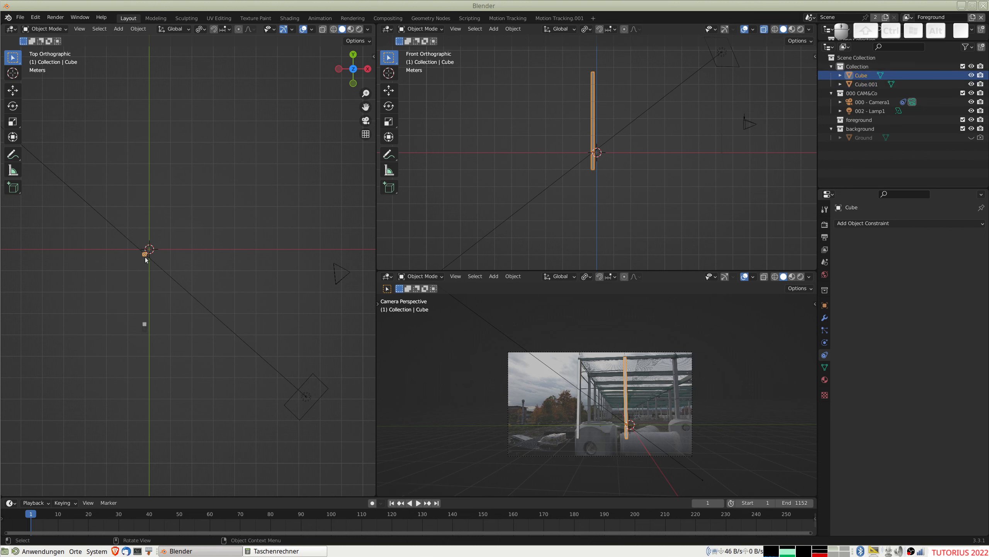
pyautogui.hotkey('shift', 'd')
pyautogui.click(223, 278)
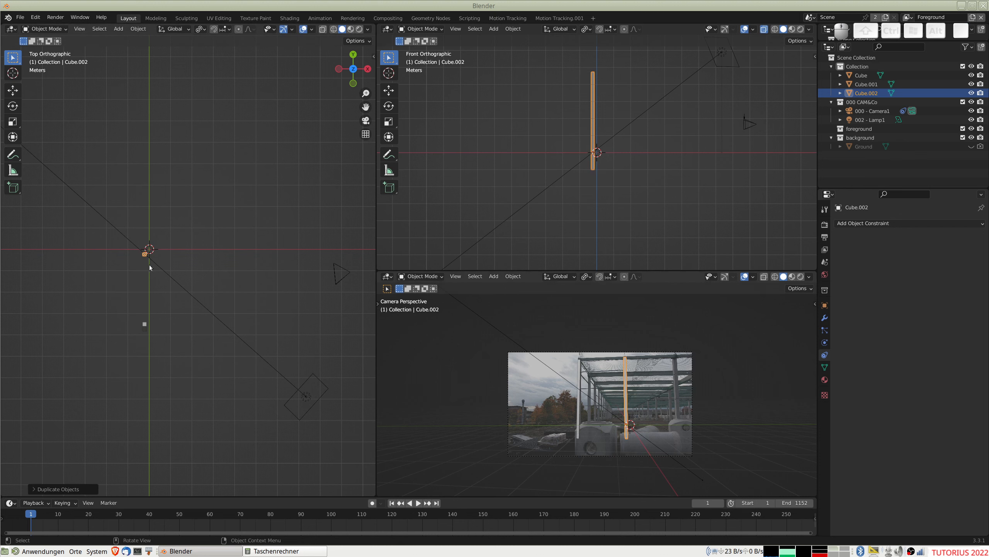
pyautogui.press('g')
pyautogui.press('y')
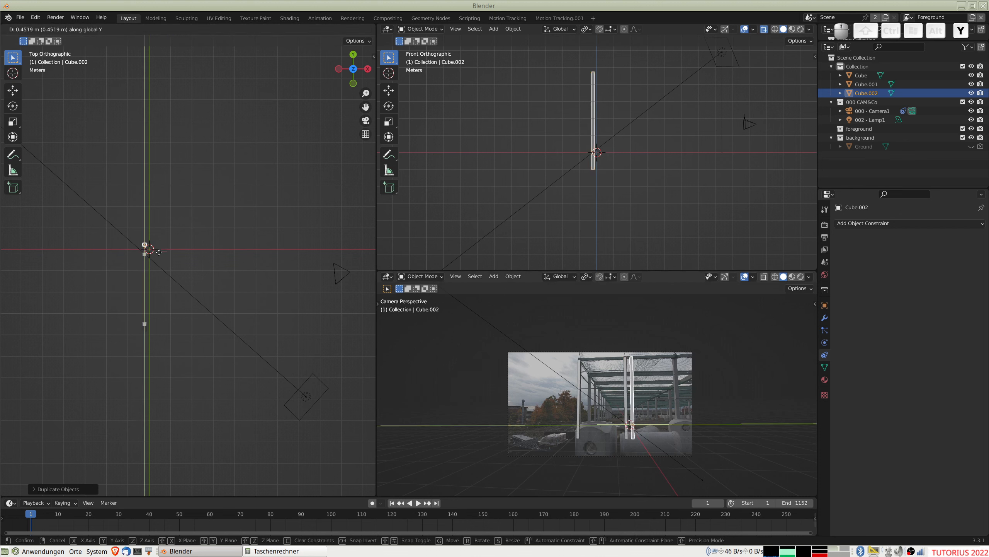
pyautogui.click(185, 189)
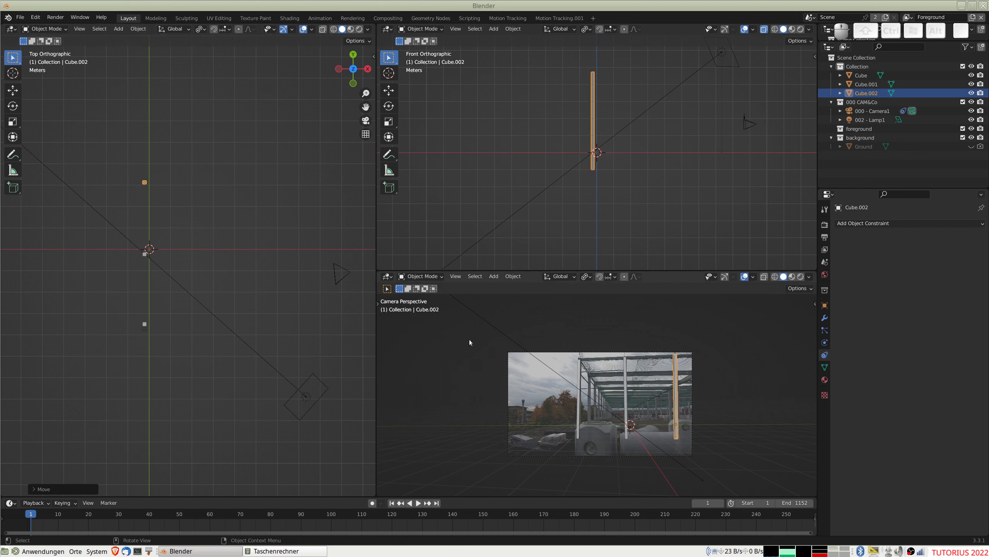
# Rotate the new pillar about 1.5 degrees about local X and shift it along Y to line up with the right-hand pillar in the footage
pyautogui.scroll(6, 716, 394)
pyautogui.keyDown('shift'); pyautogui.moveTo(730, 386); pyautogui.dragTo(400, 394, button='middle'); pyautogui.keyUp('shift')
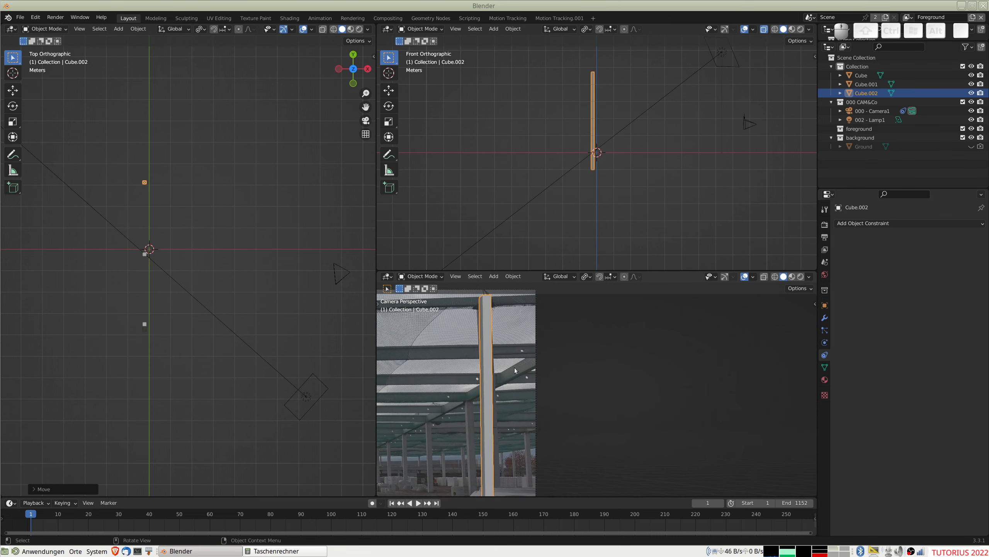
pyautogui.press('r')
pyautogui.press('x')
pyautogui.press('x')
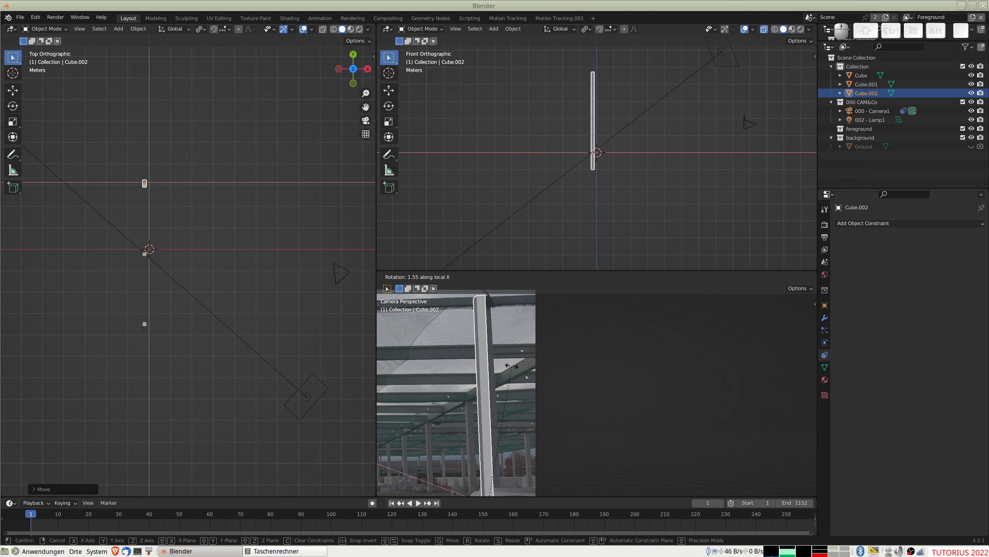
pyautogui.click(510, 365)
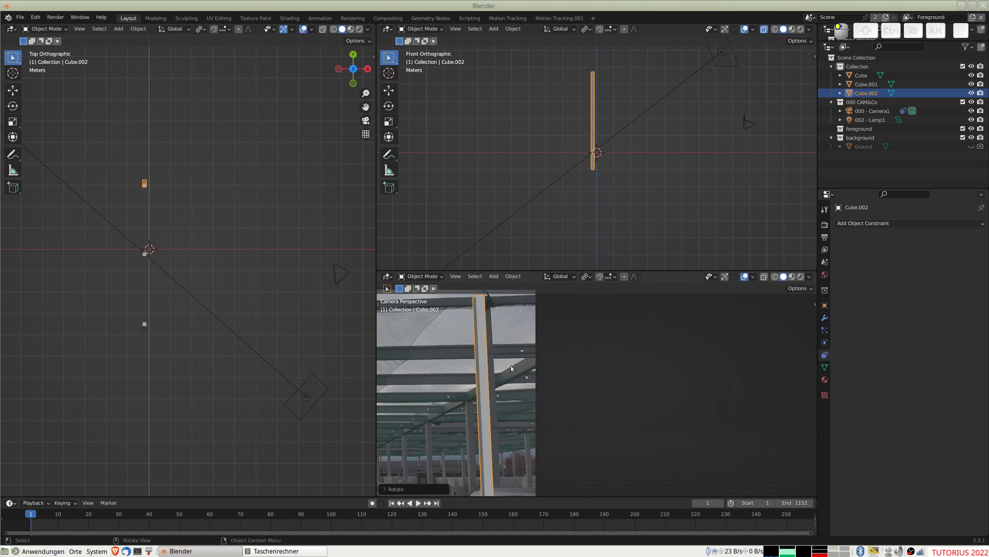
pyautogui.press('g')
pyautogui.press('y')
pyautogui.click(476, 383)
pyautogui.scroll(-4, 358, 380)
pyautogui.scroll(-5, 539, 389)
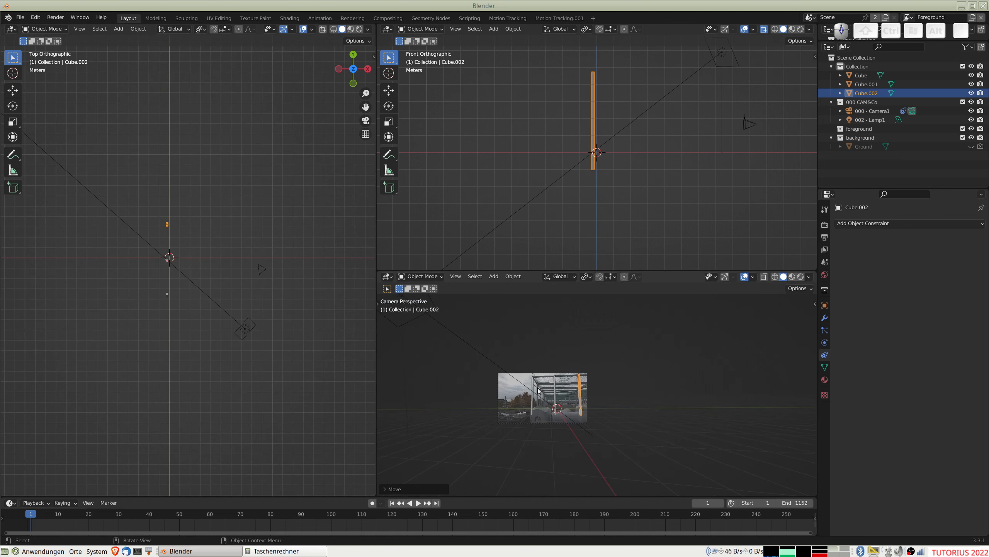
# Select all three pillars and duplicate them in place with an offset of 0 along X
pyautogui.hotkey('shift', 'b')
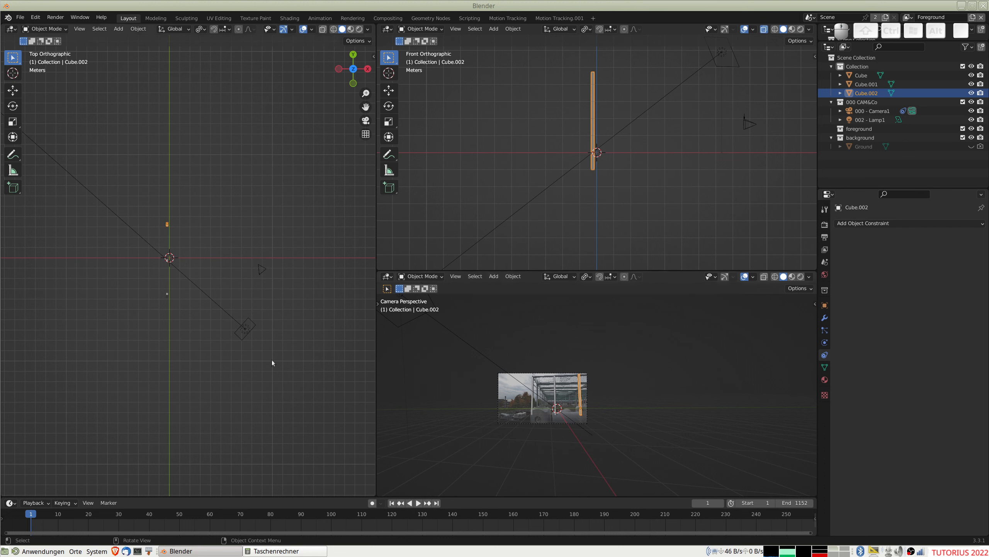
pyautogui.scroll(5, 191, 312)
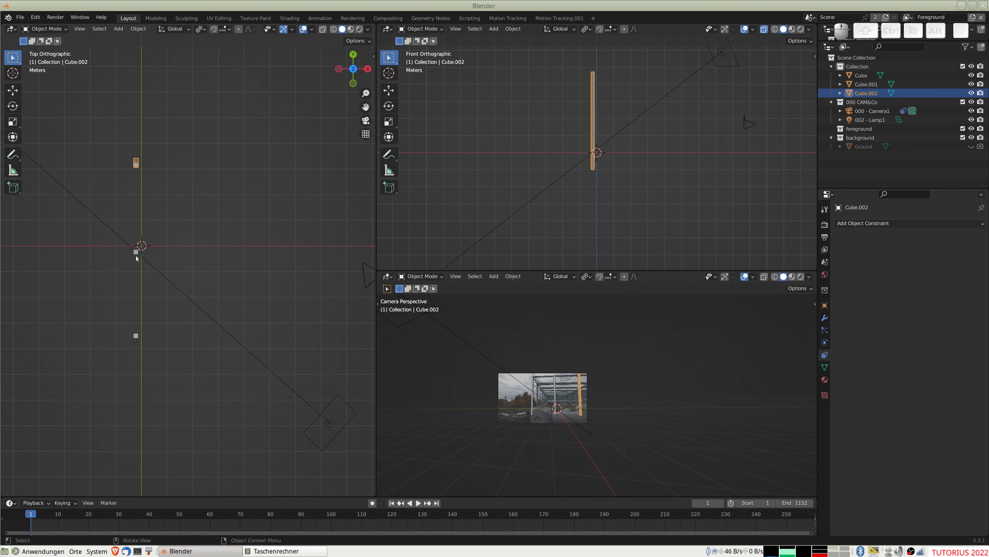
pyautogui.click(138, 255)
pyautogui.click(136, 337)
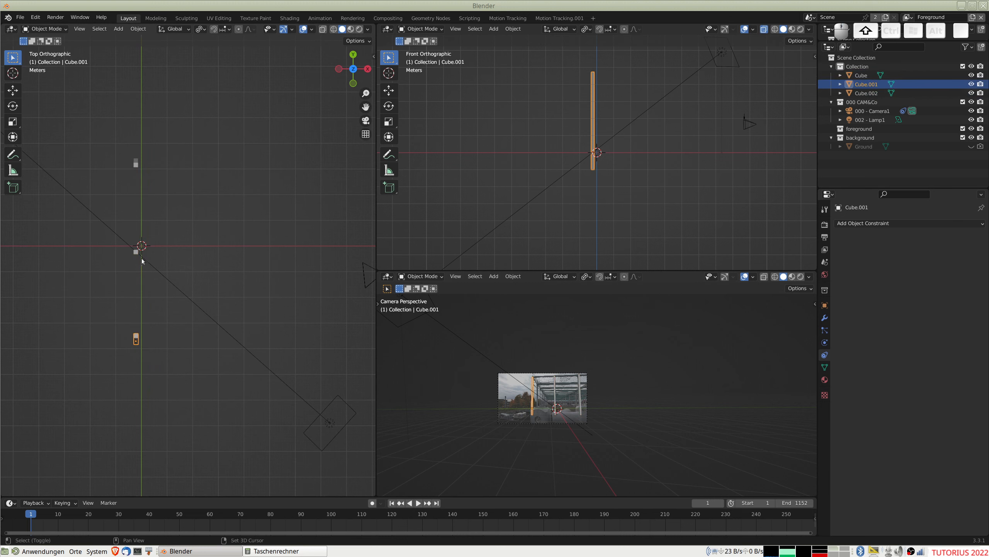
pyautogui.keyDown('shift'); pyautogui.click(135, 251); pyautogui.keyUp('shift')
pyautogui.keyDown('shift'); pyautogui.click(135, 160); pyautogui.keyUp('shift')
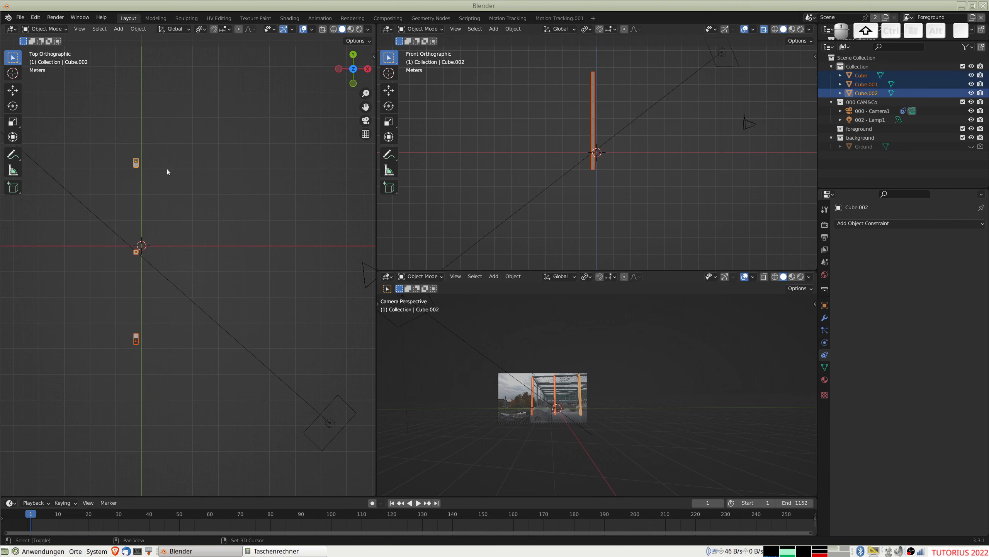
pyautogui.hotkey('shift', 'd')
pyautogui.write('x0')
pyautogui.press('Return')
pyautogui.scroll(4, 546, 362)
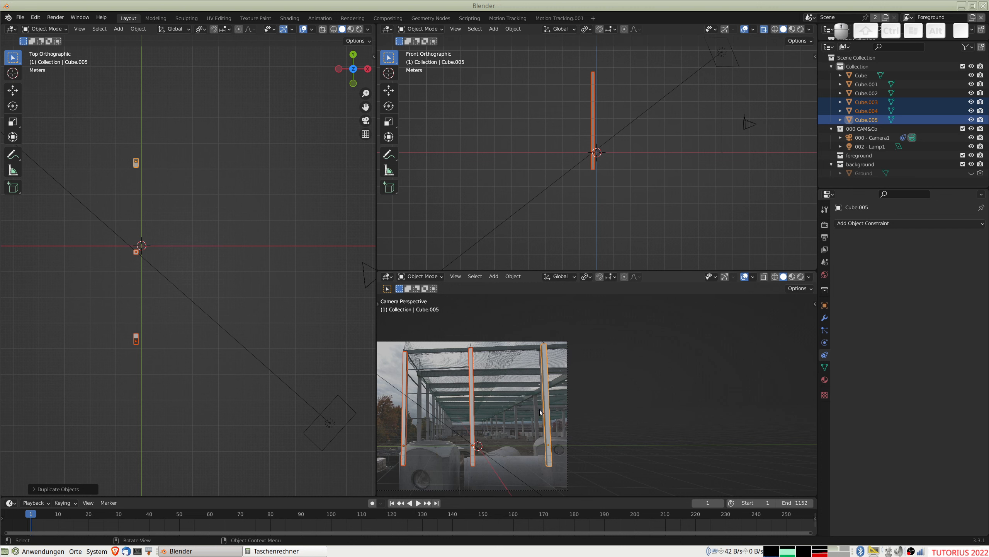
pyautogui.scroll(-4, 540, 412)
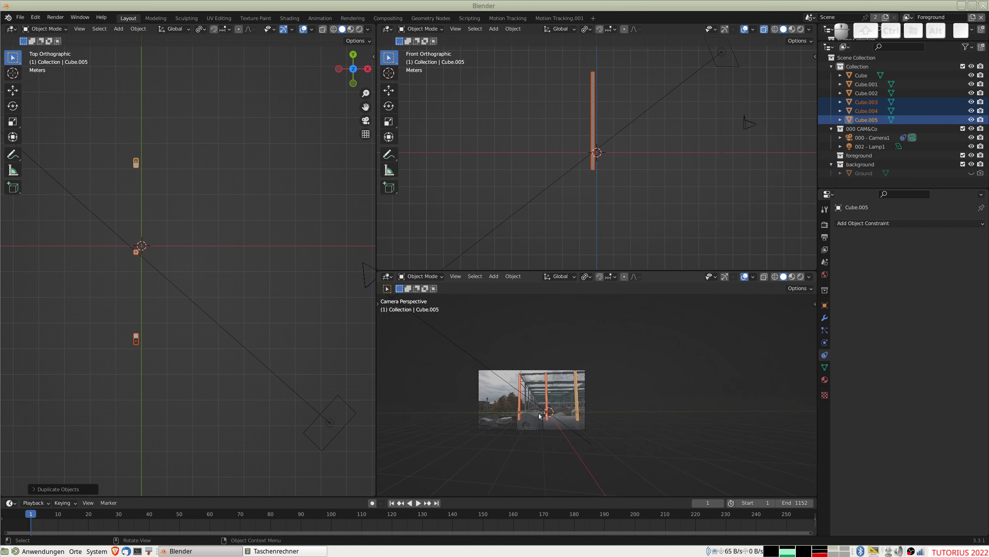
# Advance the timeline to frame 183 and examine how the pillars line up with the footage in the camera view
pyautogui.press('Right')
pyautogui.press('Right')
pyautogui.press('Right')
pyautogui.press('Right')
pyautogui.press('Right')
pyautogui.press('Right')
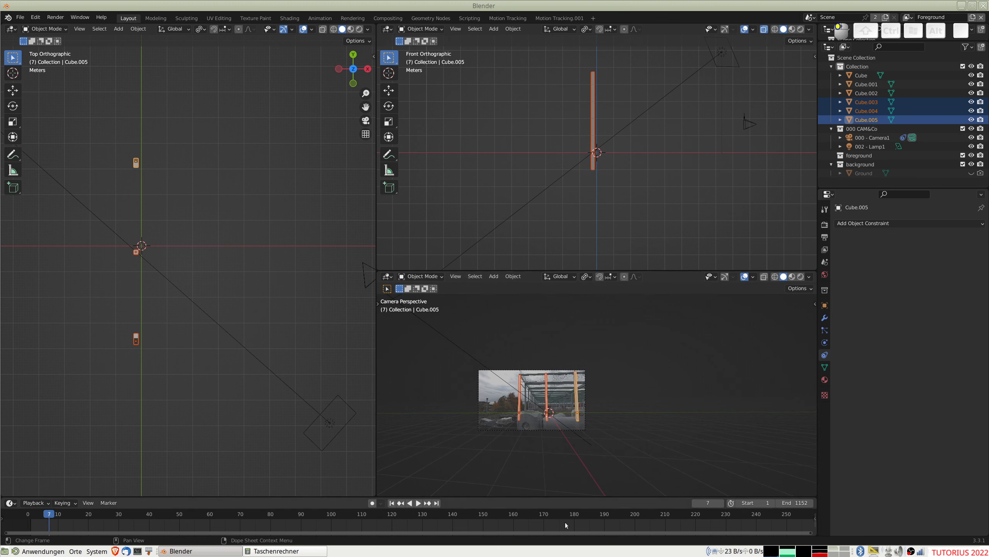
pyautogui.click(583, 514)
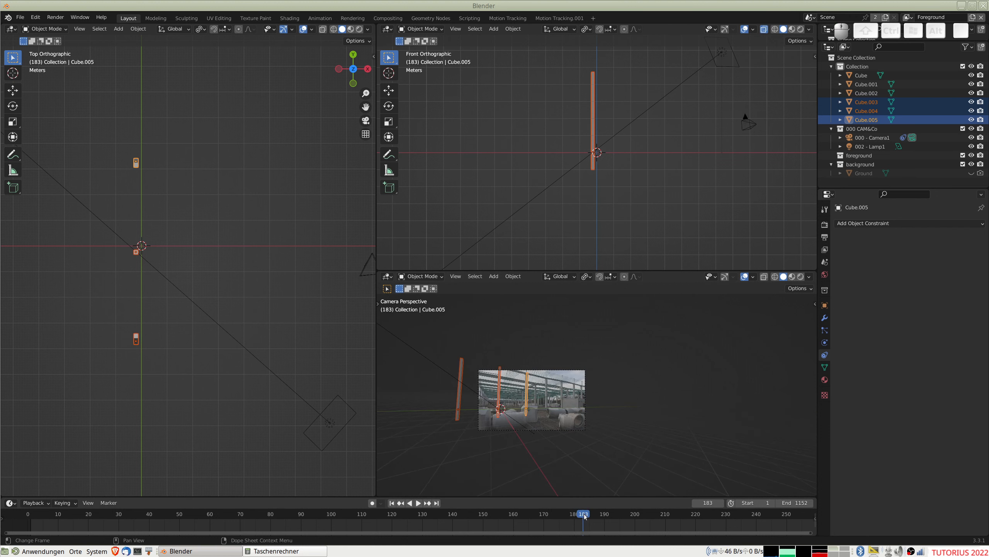
pyautogui.scroll(4, 515, 414)
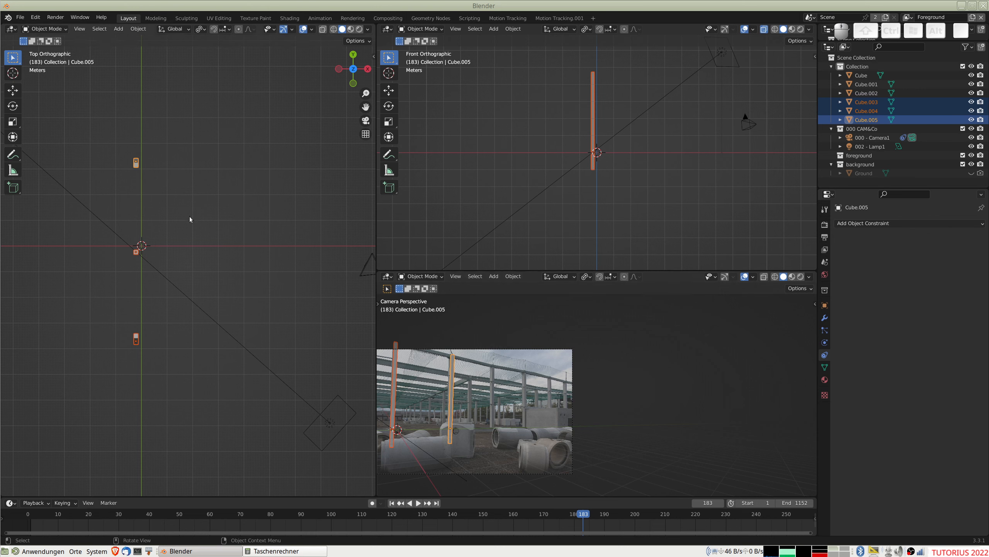
# Delete the three duplicated pillars and select the original middle pillar
pyautogui.press('Delete')
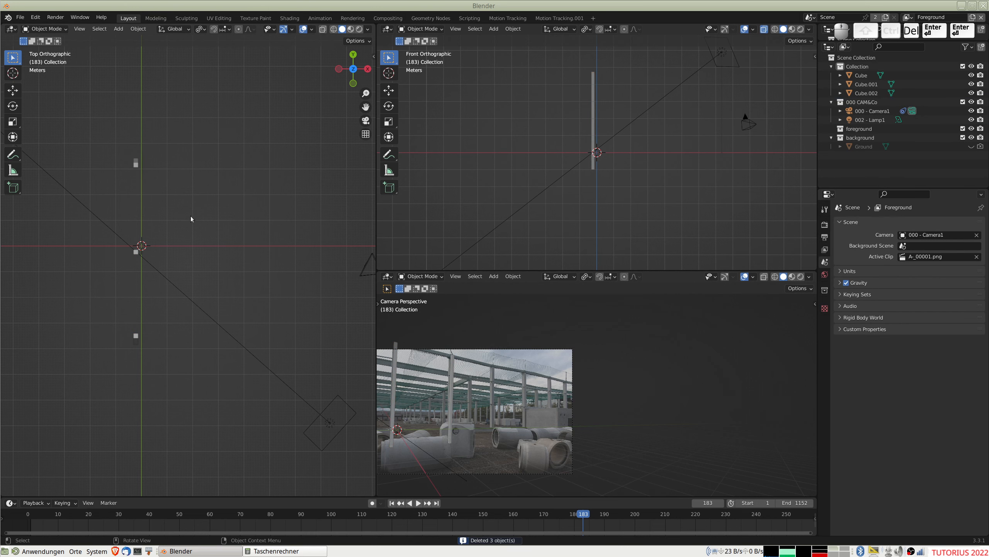
pyautogui.click(136, 163)
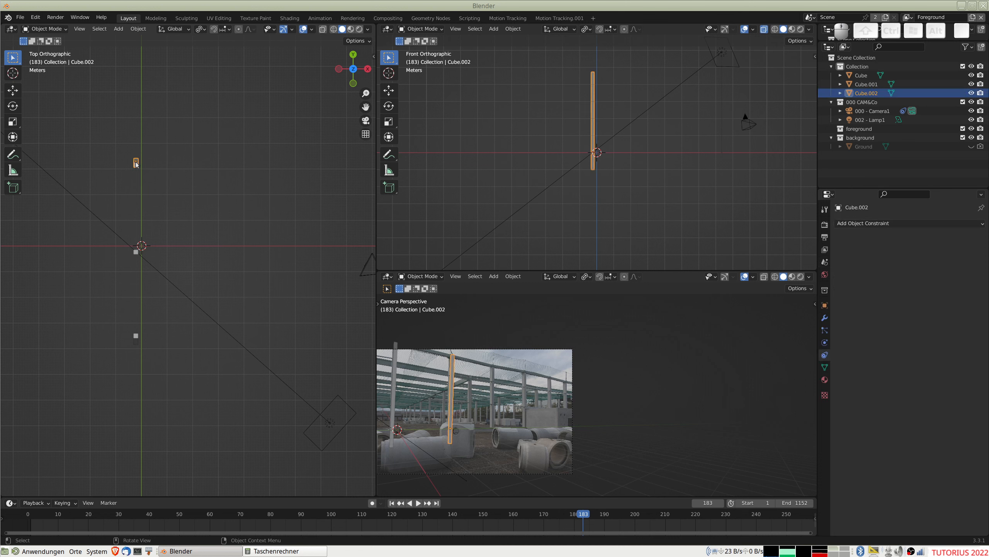
pyautogui.click(136, 251)
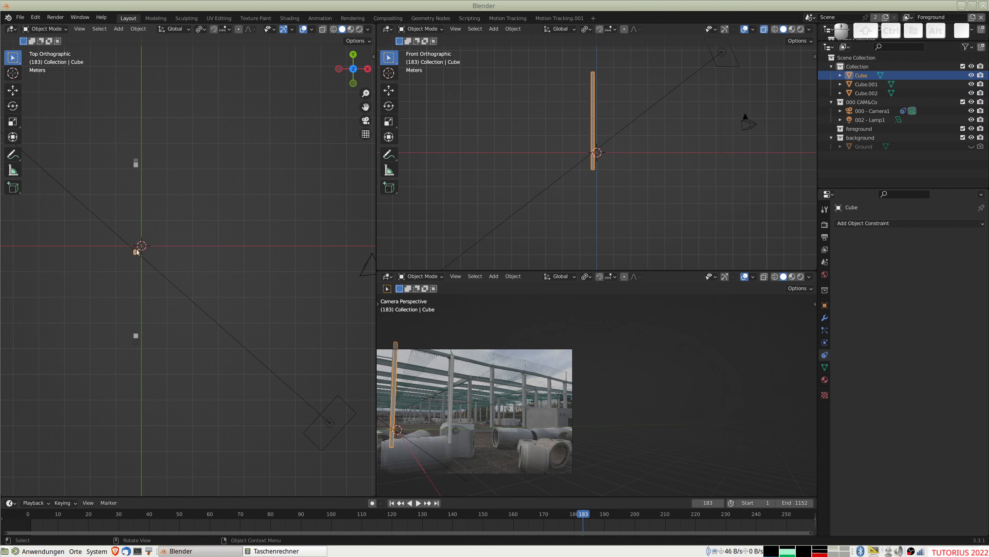
# Step back and forth through the frames around 176 to check the middle pillar's alignment with the footage
pyautogui.press('Left')
pyautogui.press('Left')
pyautogui.press('Left')
pyautogui.press('Left')
pyautogui.press('Left')
pyautogui.press('Left')
pyautogui.press('Left')
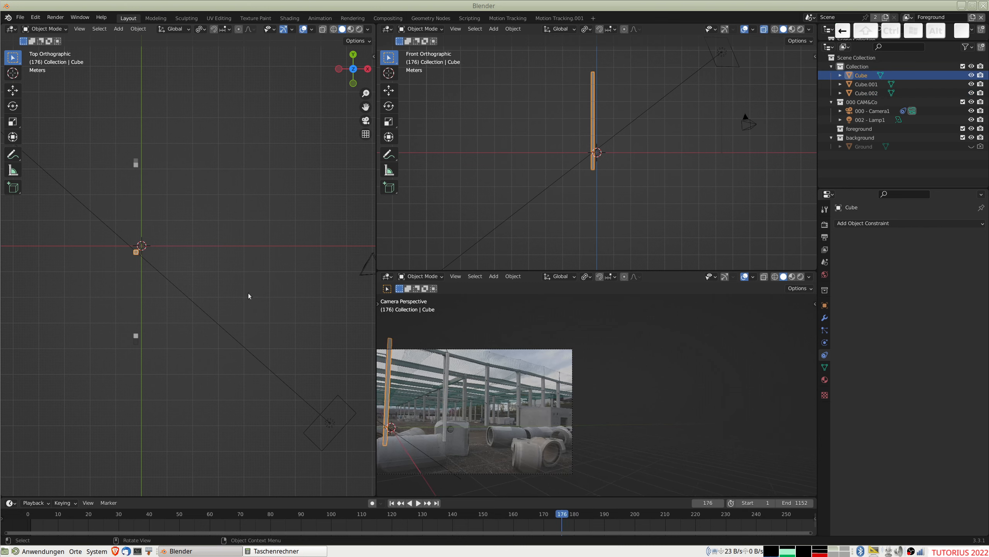
pyautogui.press('Right')
pyautogui.press('Right')
pyautogui.press('Right')
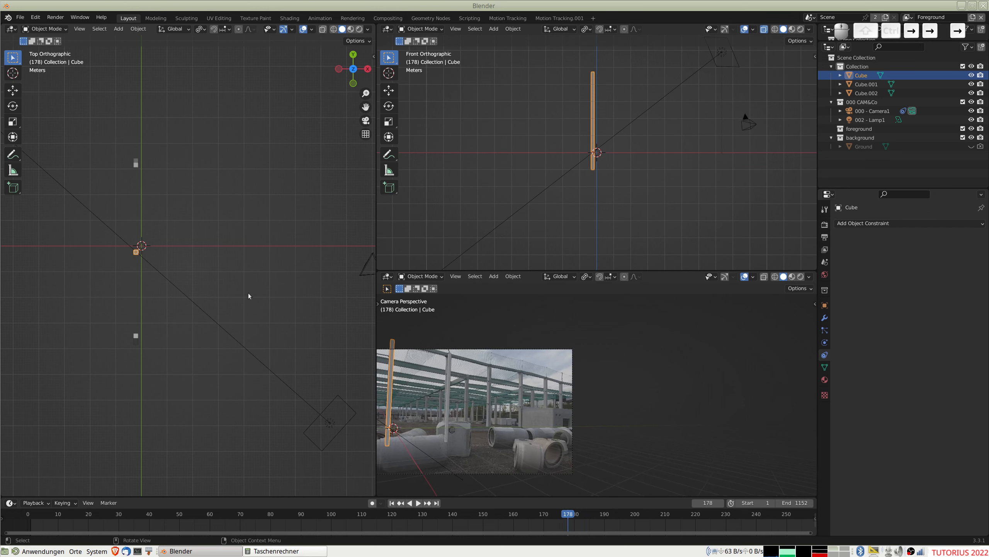
# Select pillar Cube.002 and step between frames 170 and 190 to check its tracking, ending on frame 190
pyautogui.click(135, 164)
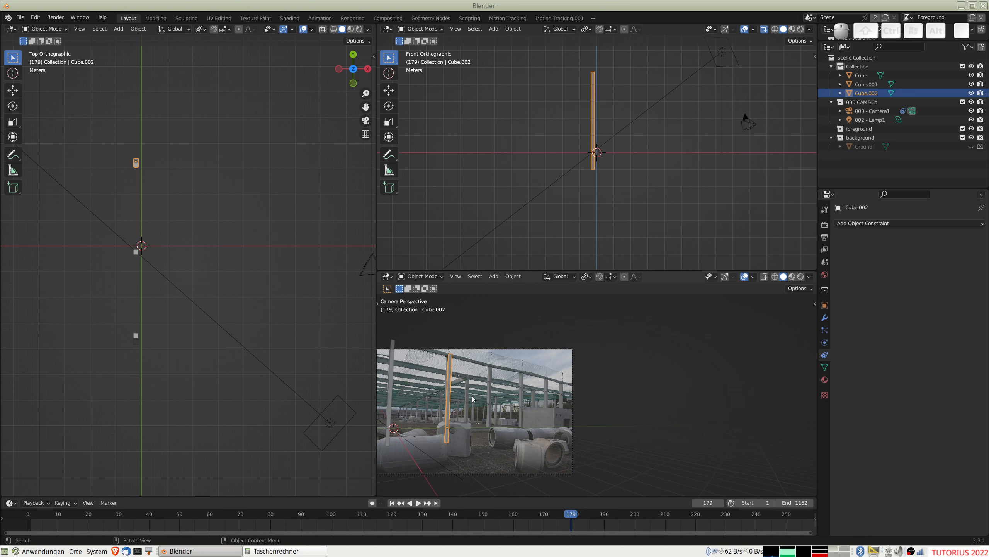
pyautogui.press('Left')
pyautogui.press('Left')
pyautogui.press('Left')
pyautogui.press('Left')
pyautogui.press('Left')
pyautogui.press('Left')
pyautogui.press('Left')
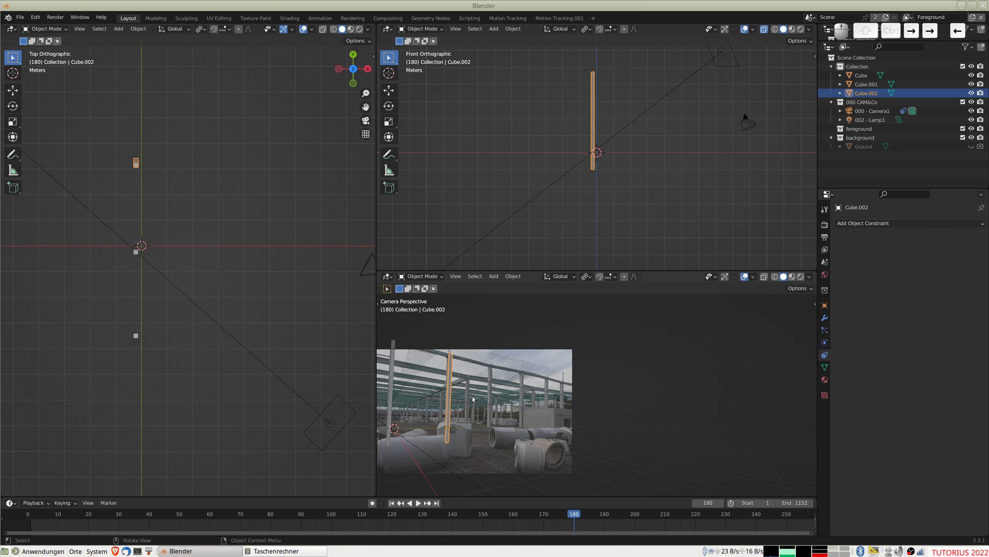
pyautogui.press('Right')
pyautogui.press('Right')
pyautogui.press('Right')
pyautogui.press('Right')
pyautogui.press('Right')
pyautogui.press('Right')
pyautogui.press('Right')
pyautogui.press('Right')
pyautogui.press('Right')
pyautogui.press('Right')
pyautogui.press('Right')
pyautogui.press('Right')
pyautogui.press('Right')
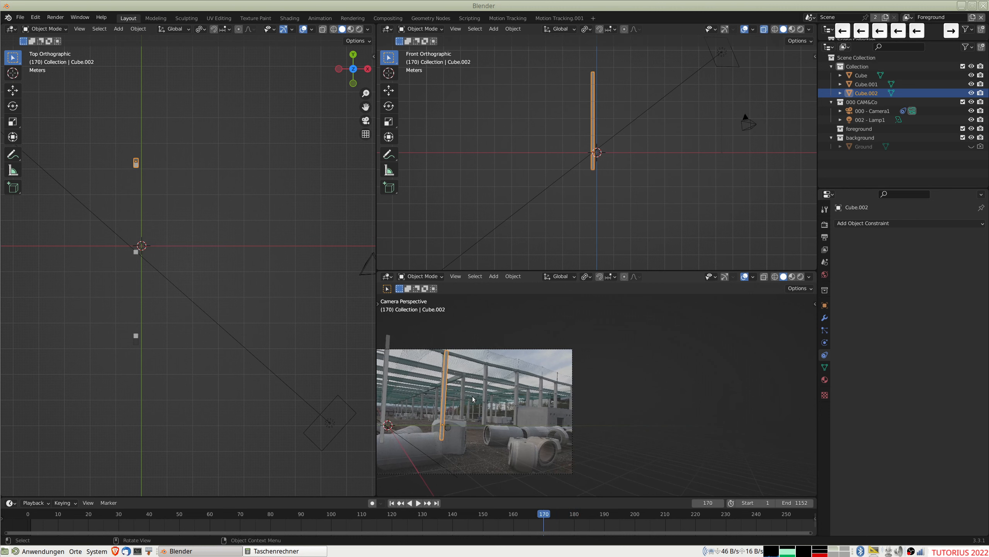
pyautogui.press('Right')
pyautogui.press('Right')
pyautogui.press('Right')
pyautogui.press('Right')
pyautogui.press('Right')
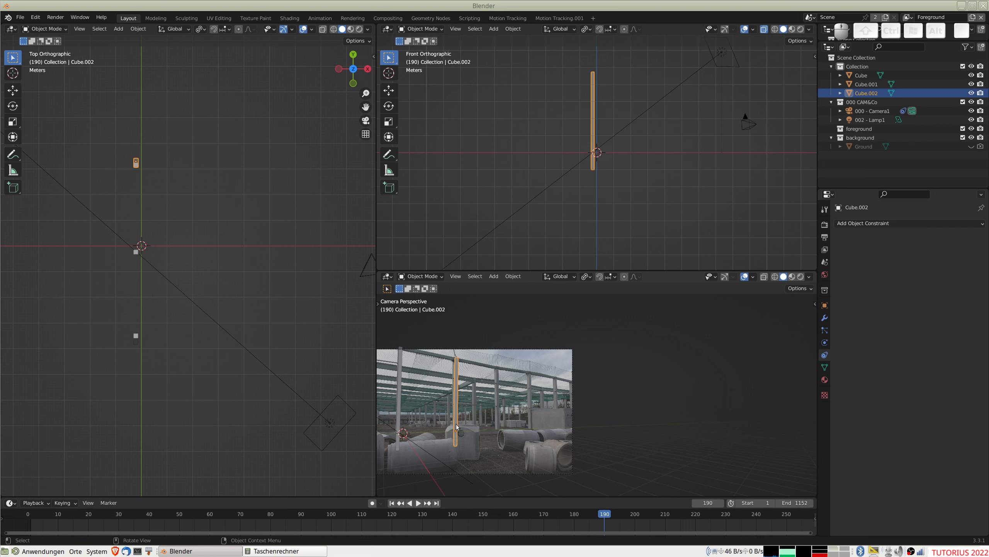
# Duplicate pillar Cube.002 and move the copy about 3.3 m along Y to the next pillar in the footage
pyautogui.click(137, 164)
pyautogui.press('shift')
pyautogui.hotkey('shift', 'd')
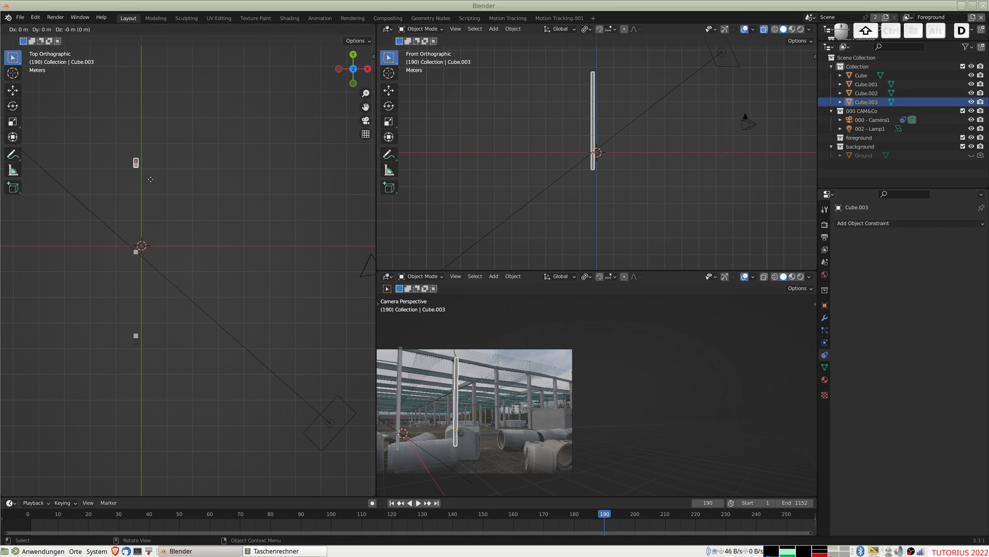
pyautogui.press('y')
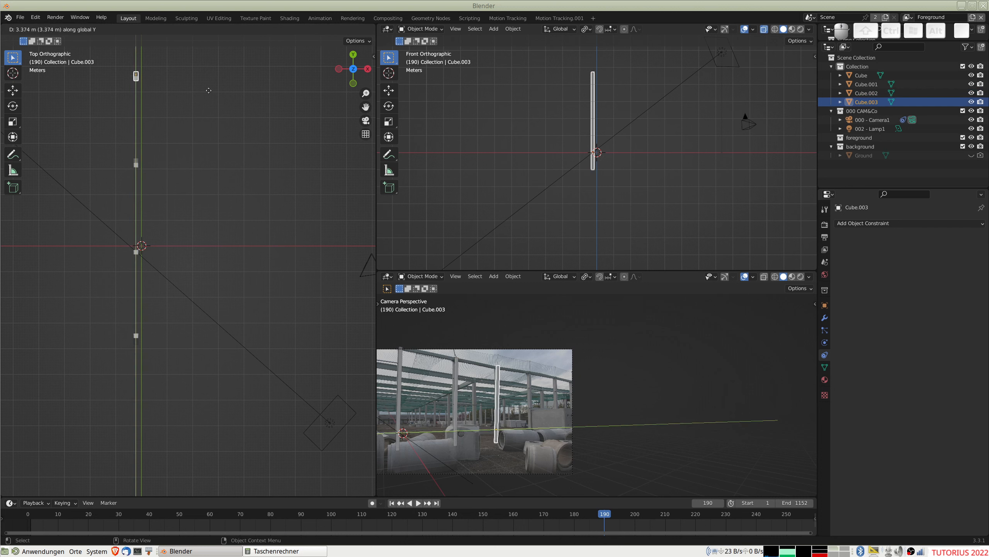
pyautogui.click(207, 97)
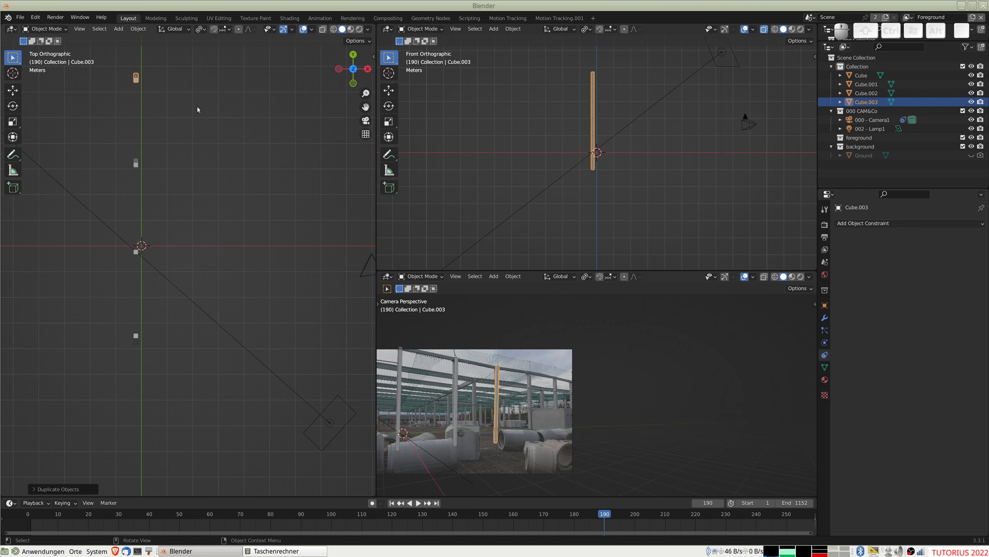
# Rotate pillar Cube.003 slightly about the X axis to match the tilt of the pillar in the footage
pyautogui.press('r')
pyautogui.press('x')
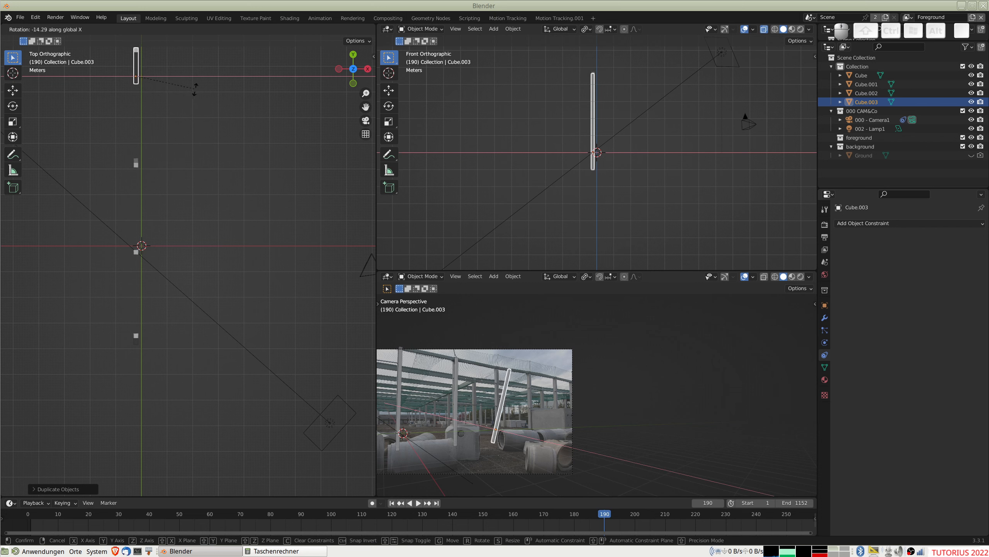
pyautogui.click(198, 110)
pyautogui.scroll(3, 417, 380)
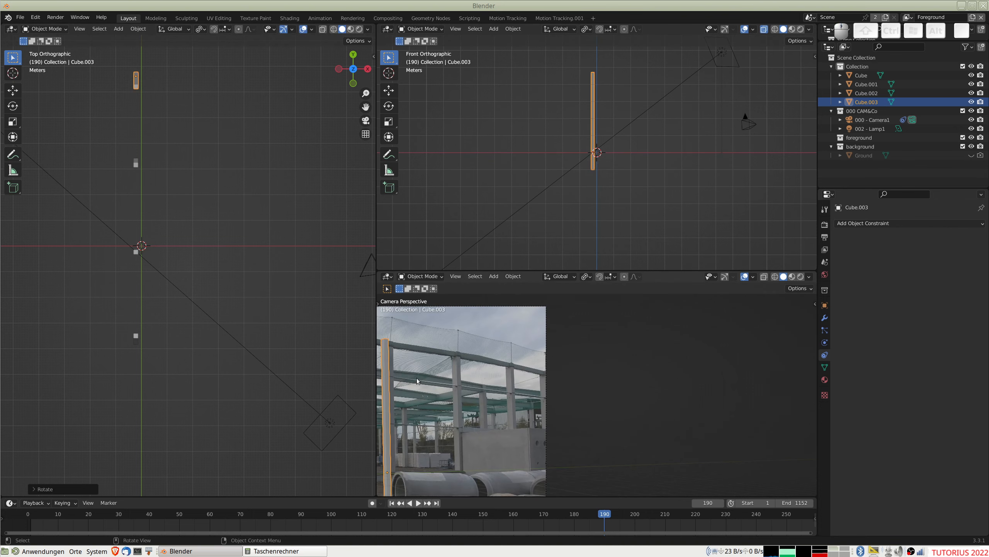
# Move pillar Cube.003 about 0.2 m along Y to align it with the pillar in the camera view
pyautogui.scroll(-3, 416, 380)
pyautogui.press('g')
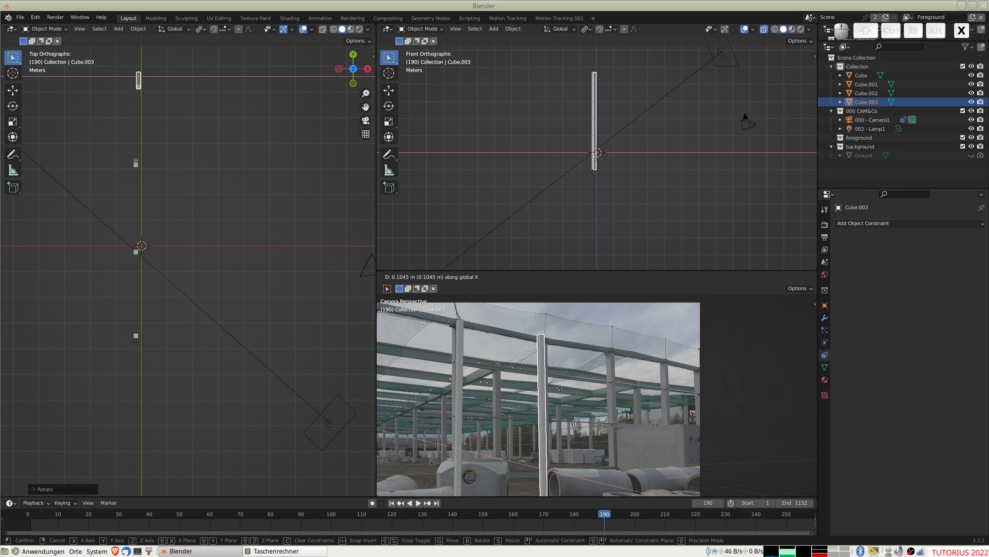
pyautogui.press('y')
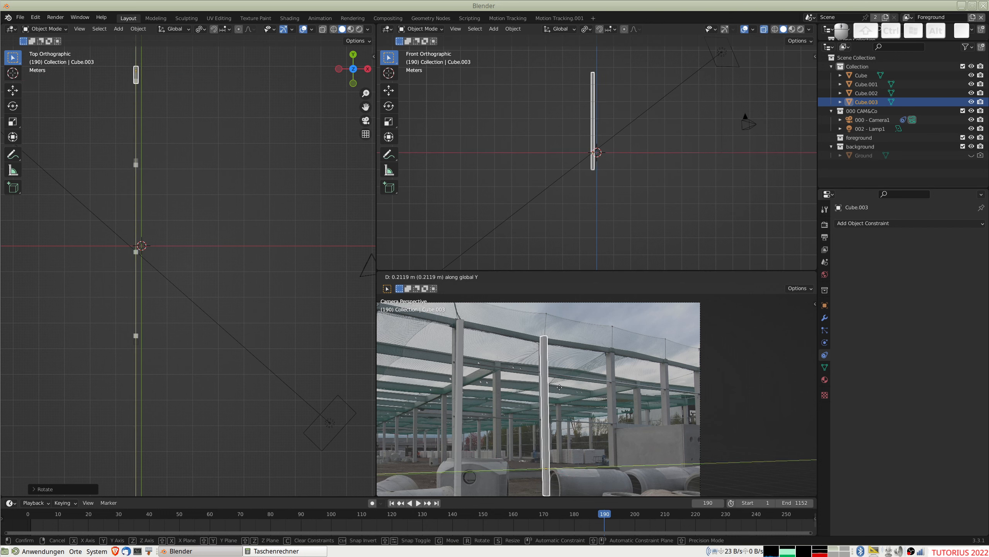
pyautogui.click(558, 386)
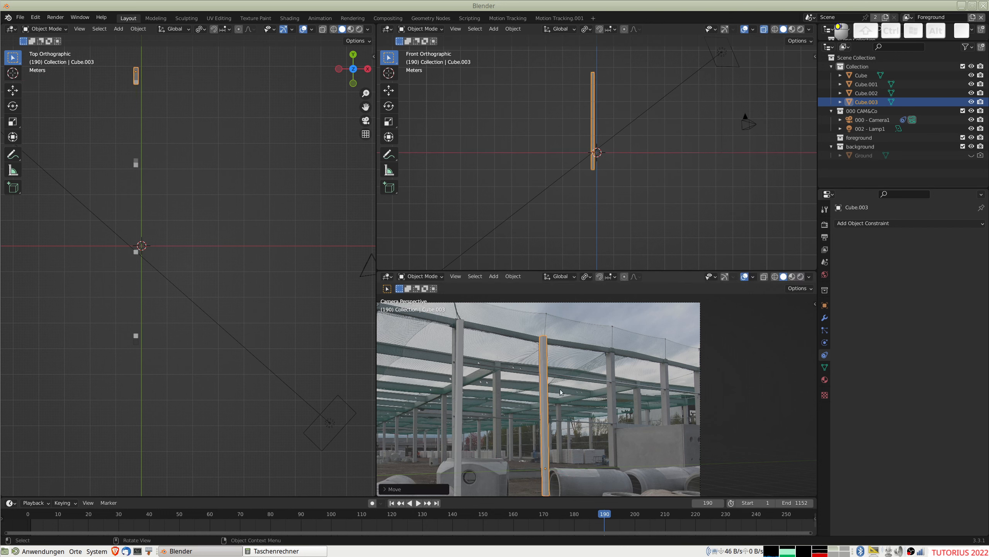
pyautogui.scroll(-3, 557, 408)
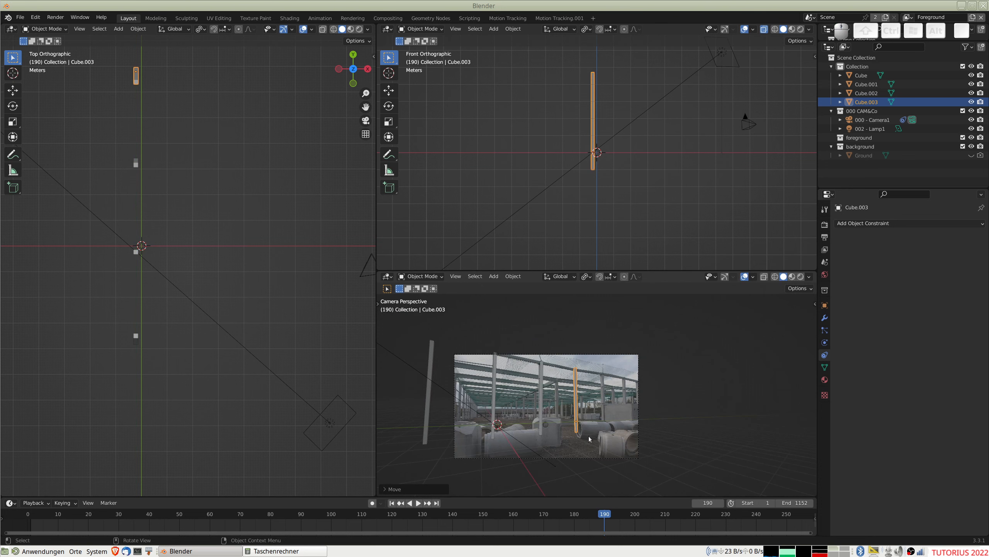
pyautogui.scroll(3, 584, 437)
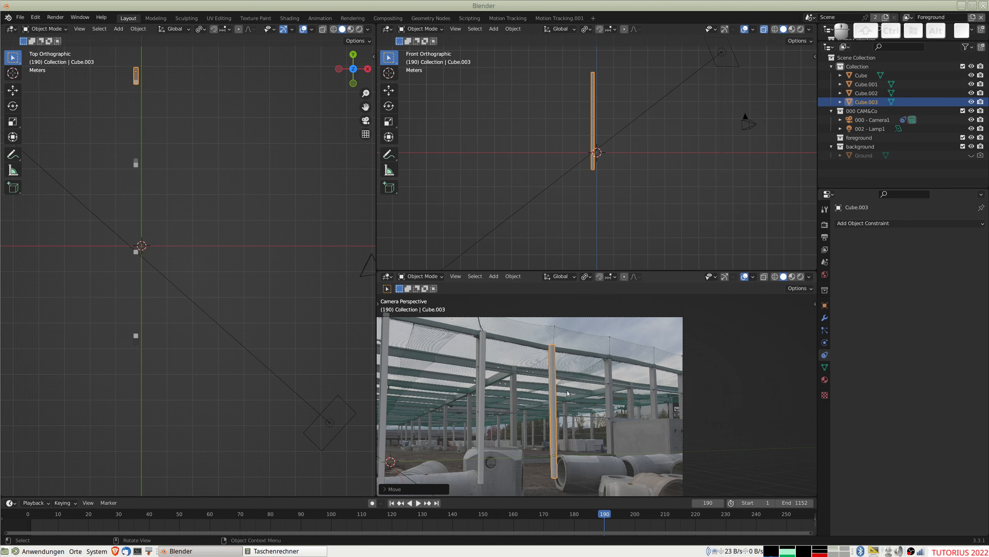
# Open pillar Cube.003 for mesh editing and leave all of its vertices deselected
pyautogui.press('Tab')
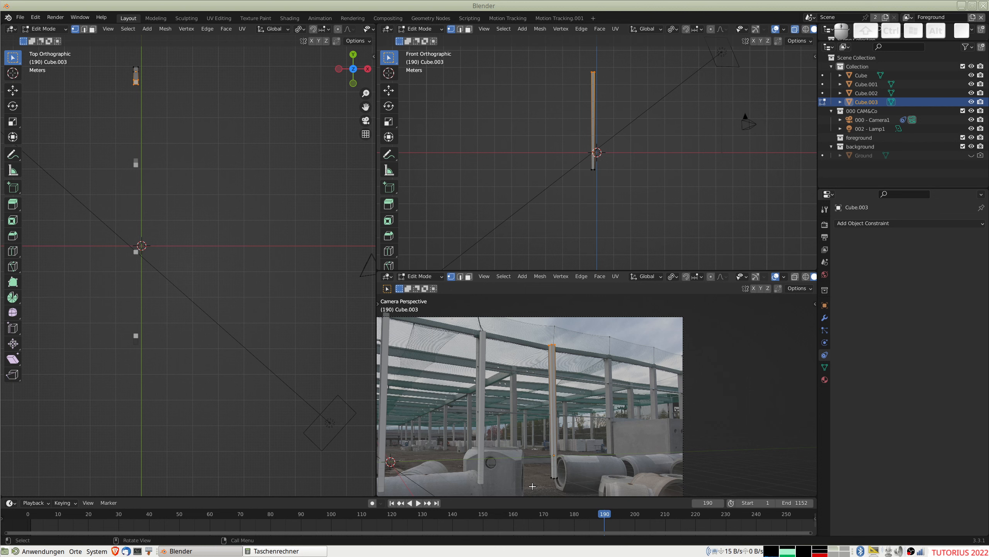
pyautogui.scroll(-2, 532, 486)
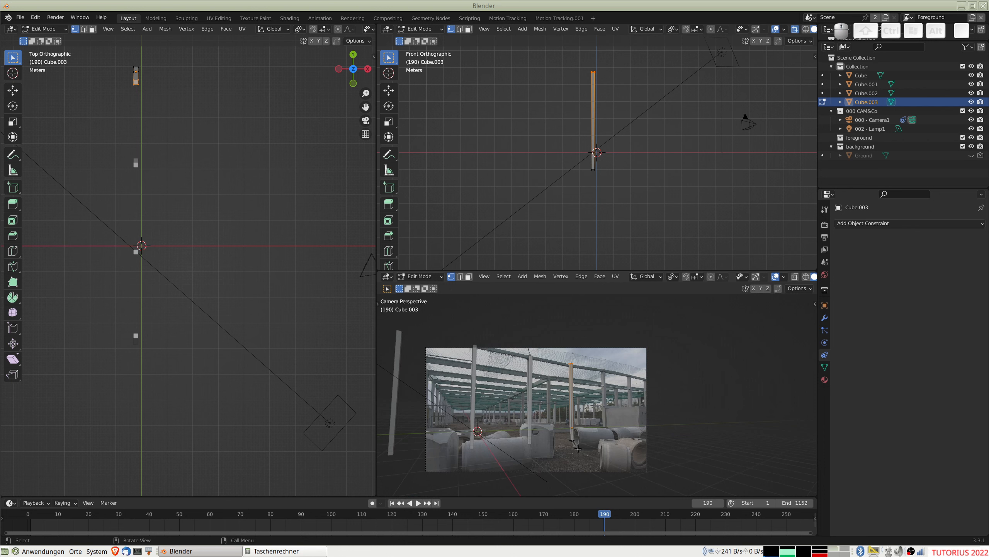
pyautogui.press('a')
pyautogui.hotkey('alt', 'a')
pyautogui.moveTo(564, 433); pyautogui.dragTo(582, 449)
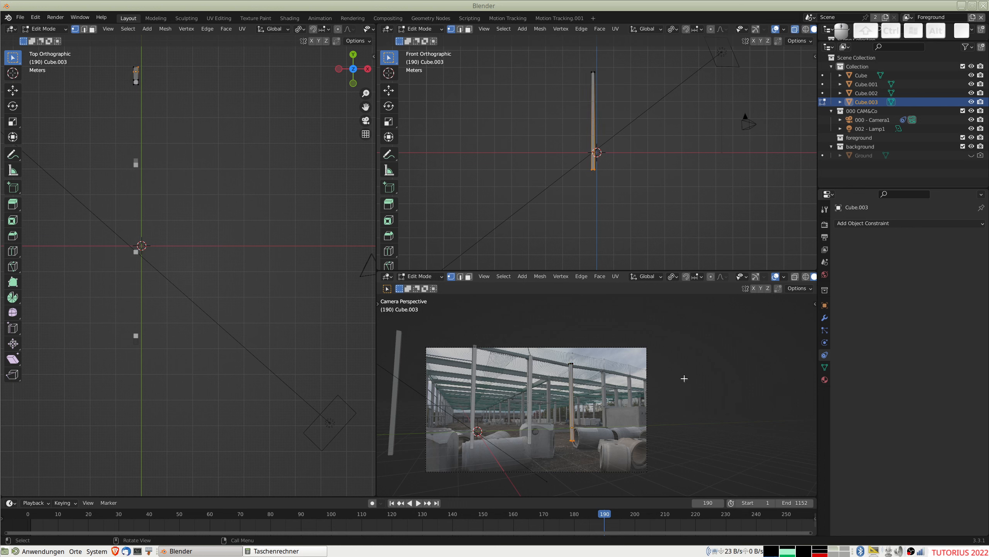
pyautogui.press('a')
pyautogui.press('a')
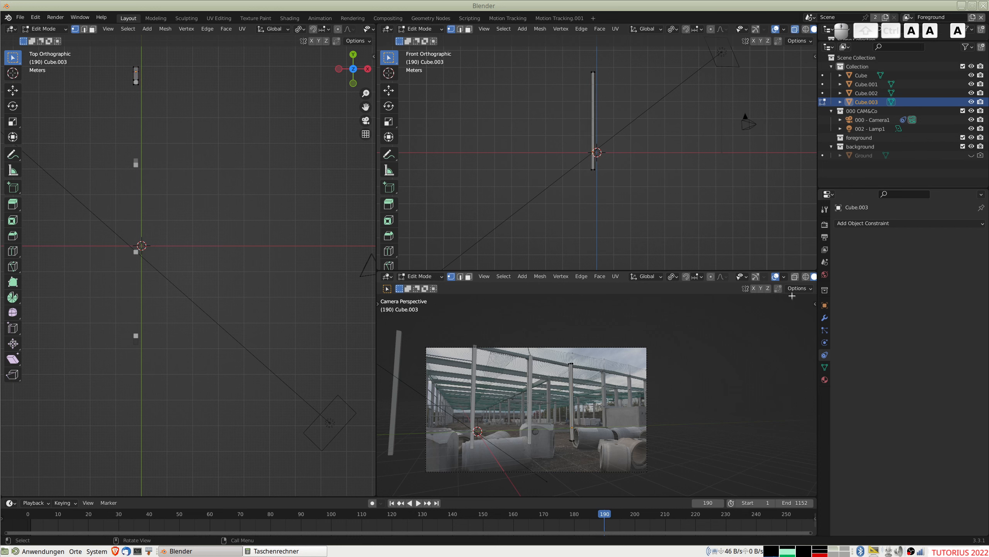
# Turn on X-ray in the camera view and raise the bottom vertices of Cube.003 by 0.7 m along Z
pyautogui.click(795, 277)
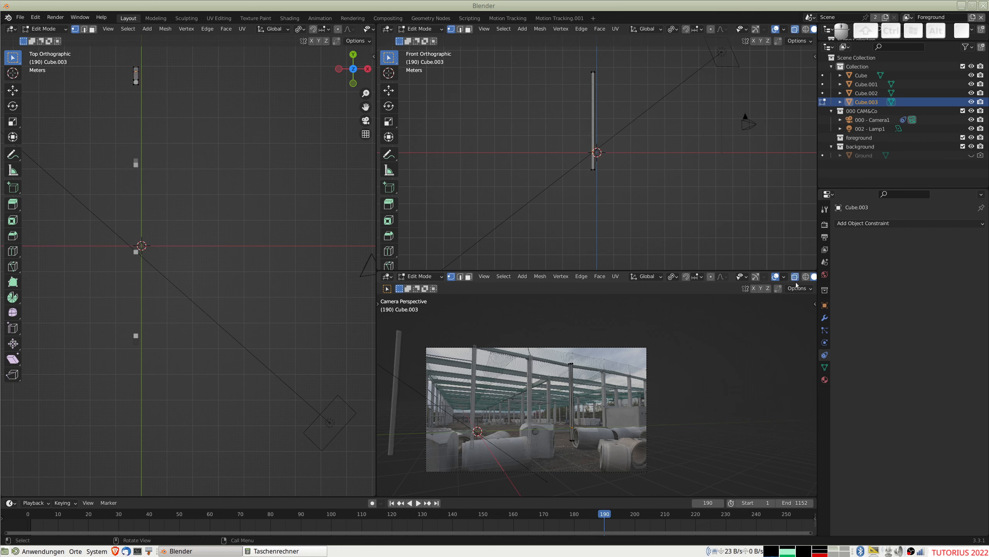
pyautogui.moveTo(564, 433); pyautogui.dragTo(580, 446)
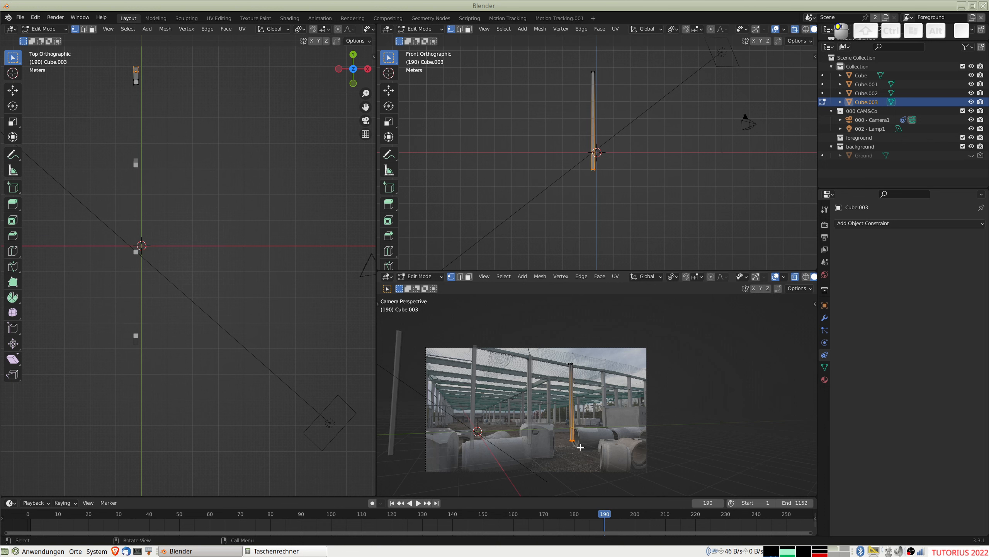
pyautogui.press('g')
pyautogui.press('z')
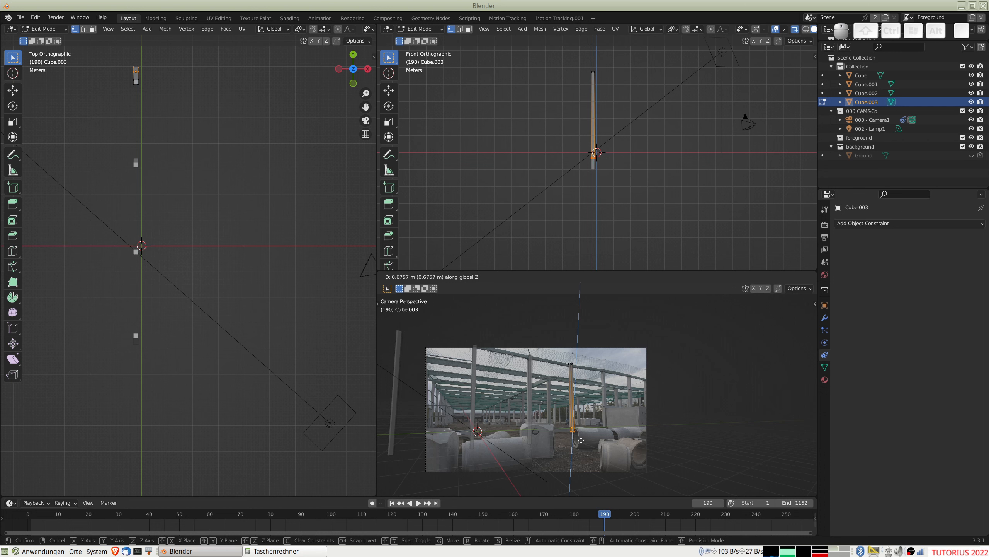
pyautogui.write('0.7')
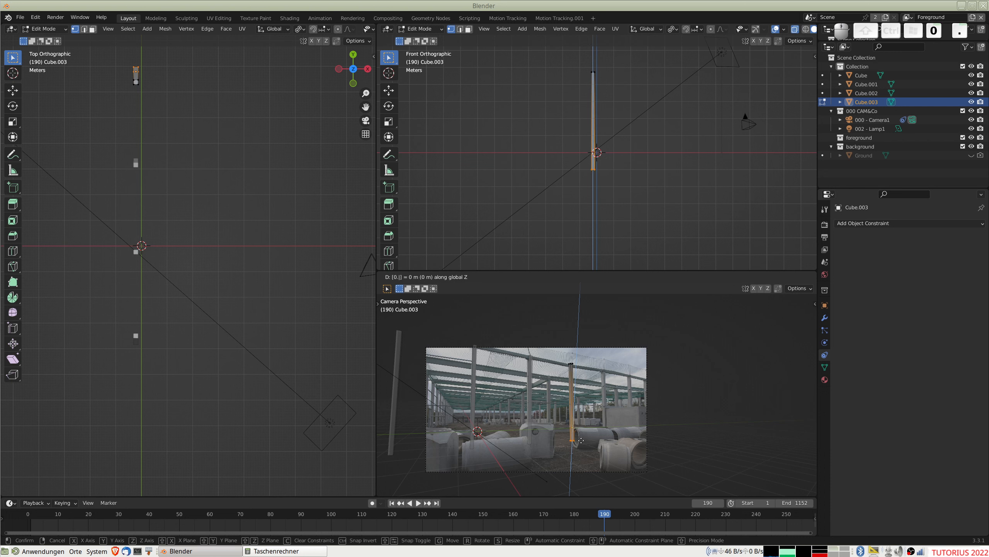
pyautogui.press('Return')
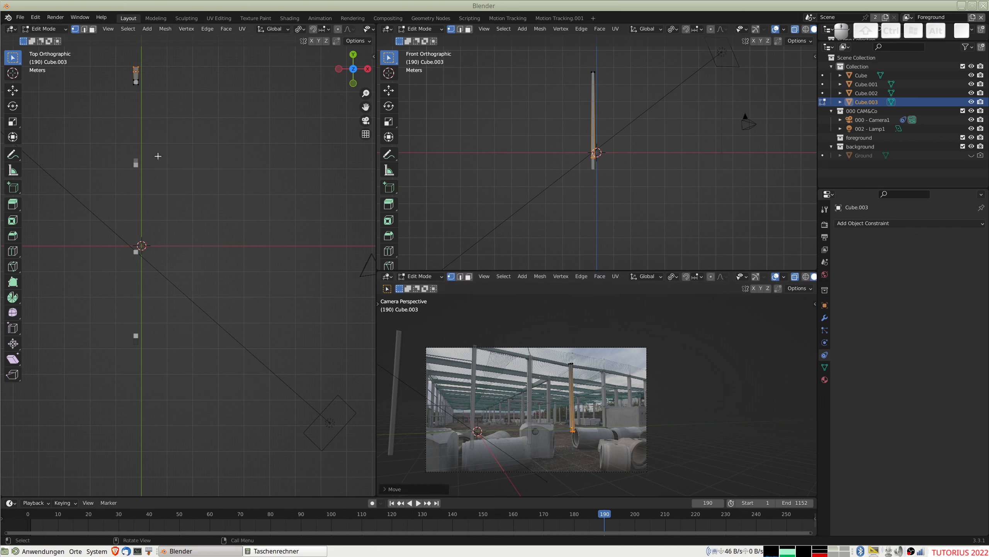
# Switch mesh editing to pillar Cube.002 and raise only its bottom vertices by 0.7 m along Z
pyautogui.press('Tab')
pyautogui.click(137, 163)
pyautogui.press('Tab')
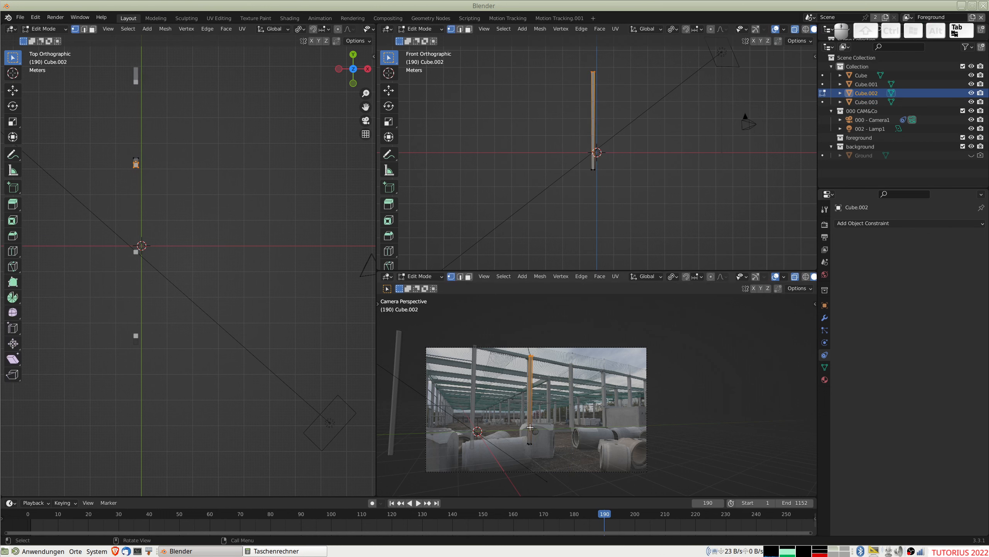
pyautogui.press('a')
pyautogui.hotkey('alt', 'a')
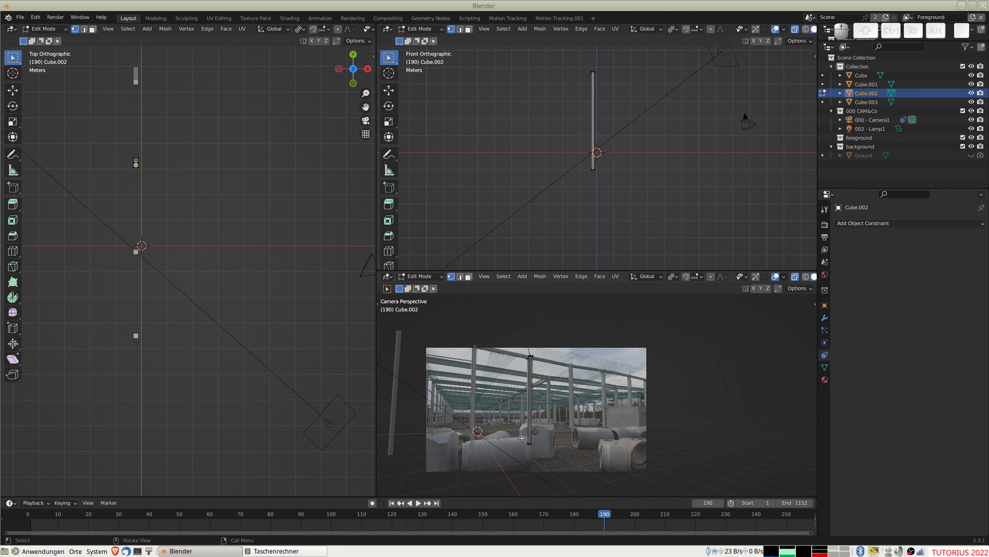
pyautogui.press('a')
pyautogui.press('g')
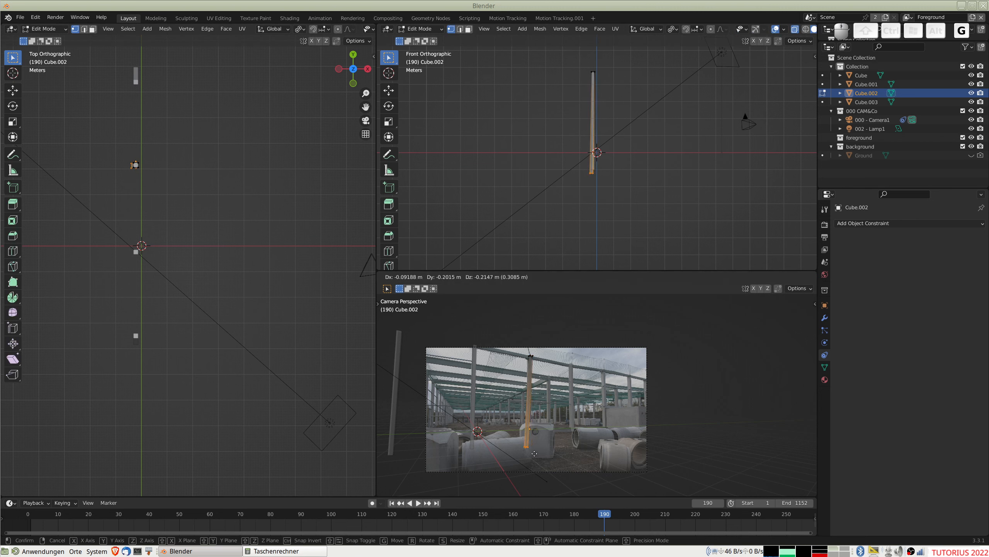
pyautogui.press('z')
pyautogui.press('0')
pyautogui.press('.')
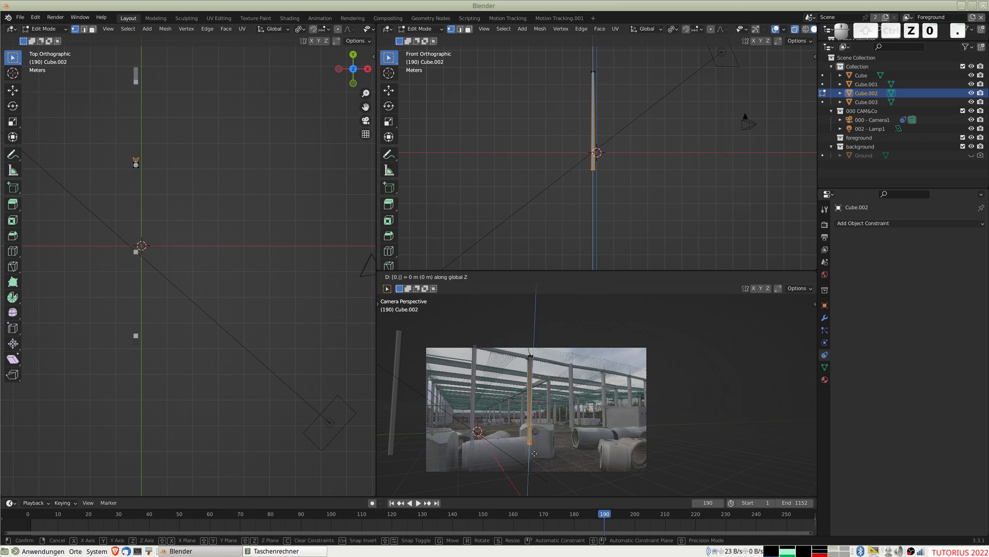
pyautogui.press('Return')
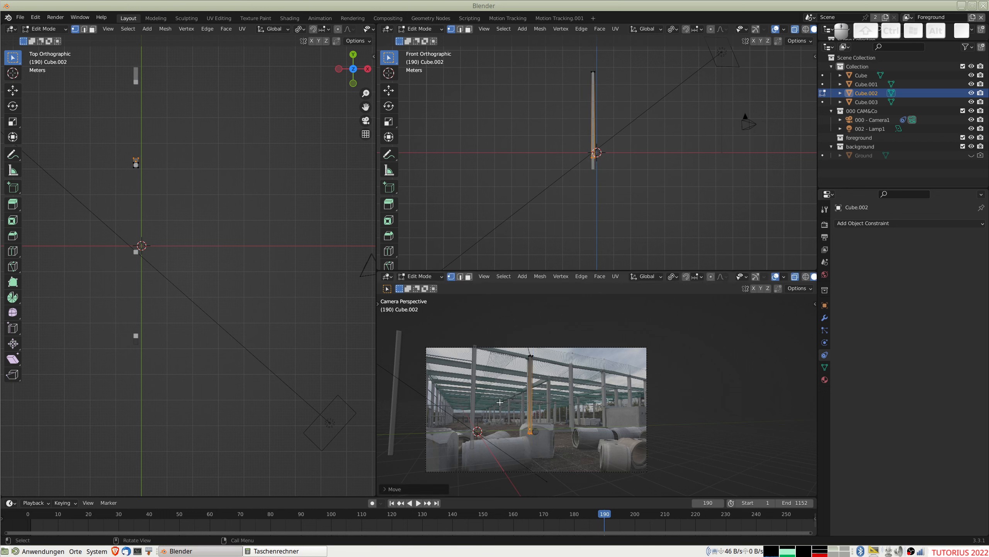
# Edit the original pillar Cube and raise its bottom vertices by 0.7 m along Z
pyautogui.press('Tab')
pyautogui.click(474, 406)
pyautogui.press('Tab')
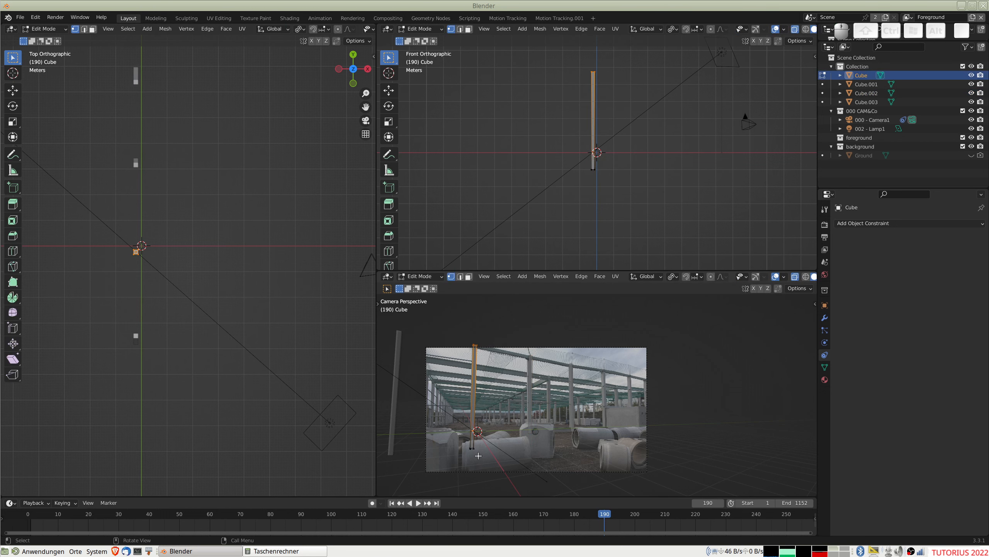
pyautogui.hotkey('alt', 'a')
pyautogui.moveTo(463, 443); pyautogui.dragTo(482, 454)
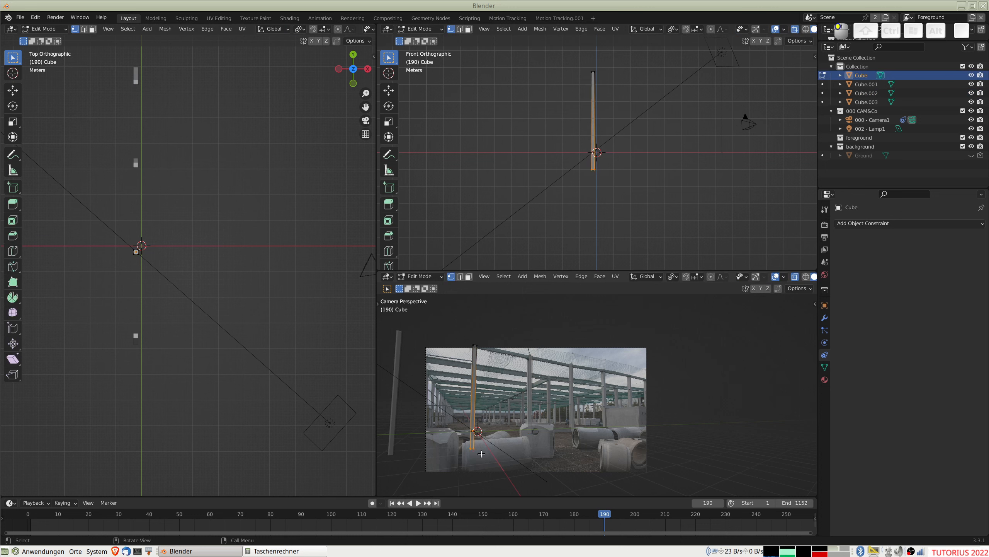
pyautogui.write('gz')
pyautogui.write('0.7')
pyautogui.press('Return')
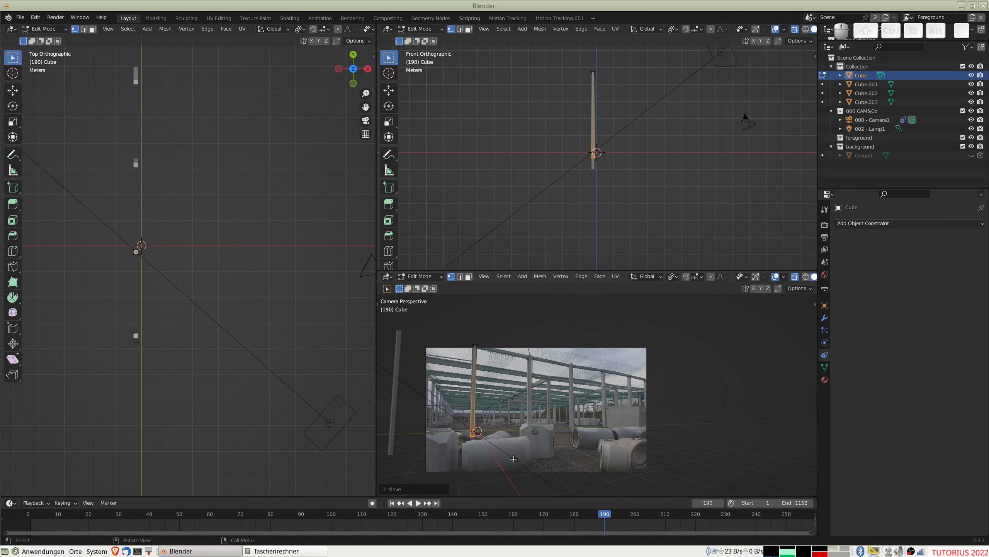
# Raise the bottom vertices of pillar Cube.001 by 0.7 m along Z and return to Object Mode
pyautogui.press('Tab')
pyautogui.click(391, 448)
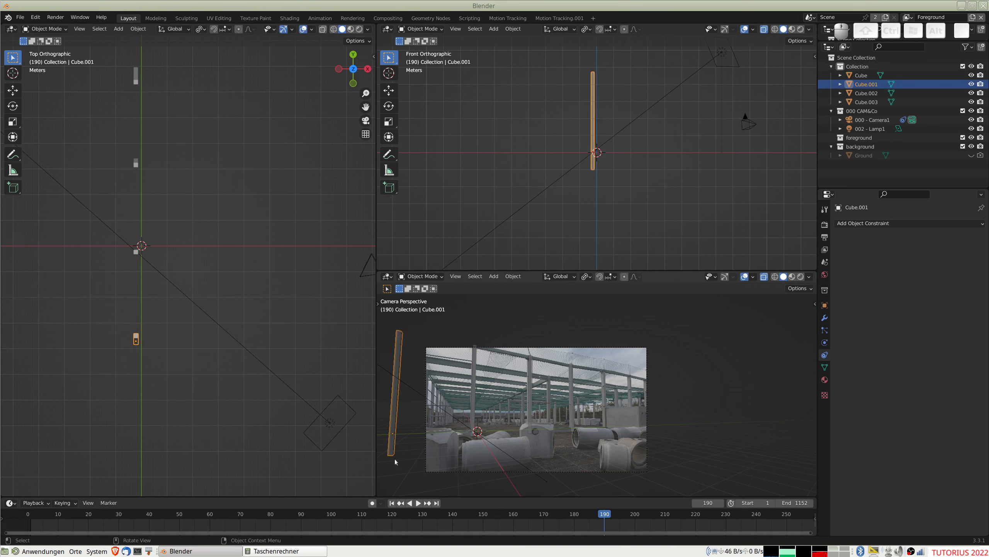
pyautogui.press('Tab')
pyautogui.press('a')
pyautogui.press('a')
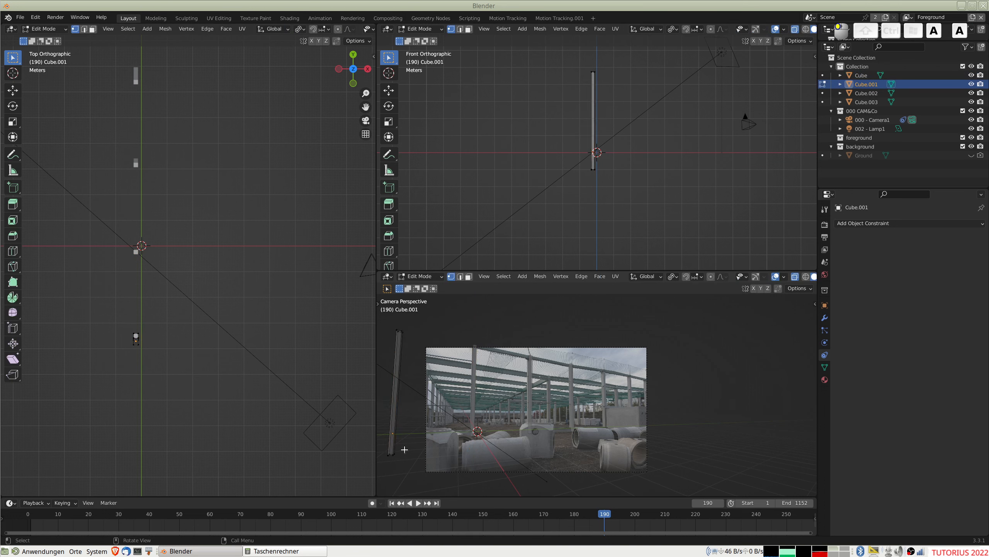
pyautogui.press('a')
pyautogui.write('gz0.7')
pyautogui.press('Return')
pyautogui.press('Tab')
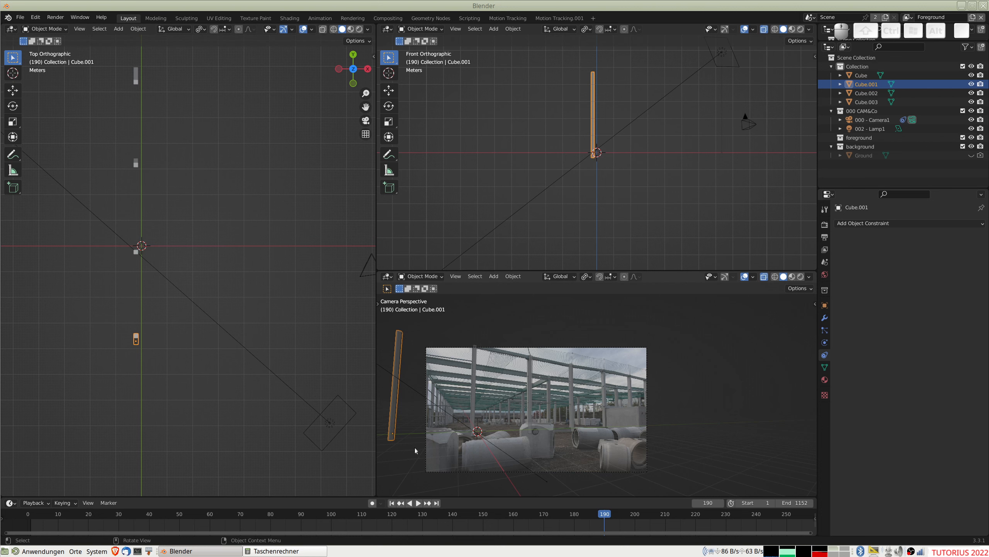
# Select all four pillars of the front row and duplicate them in place
pyautogui.keyDown('shift'); pyautogui.click(137, 252); pyautogui.keyUp('shift')
pyautogui.keyDown('shift'); pyautogui.click(137, 164); pyautogui.keyUp('shift')
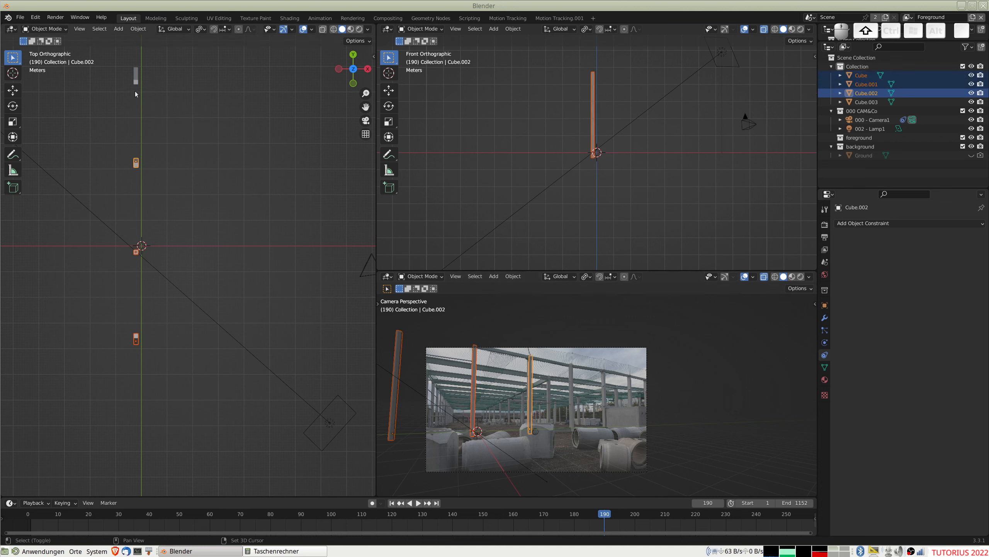
pyautogui.keyDown('shift'); pyautogui.click(135, 82); pyautogui.keyUp('shift')
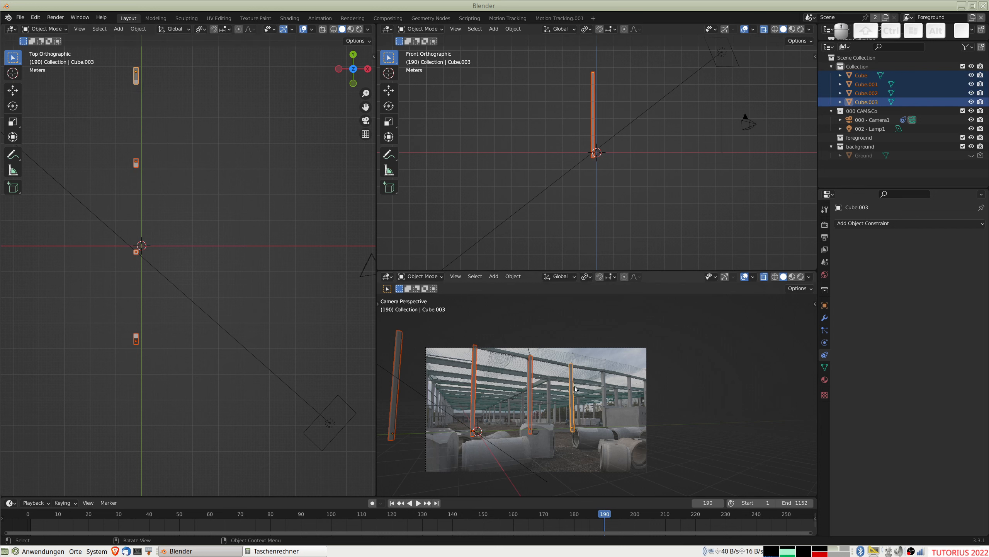
pyautogui.hotkey('shift', 'd')
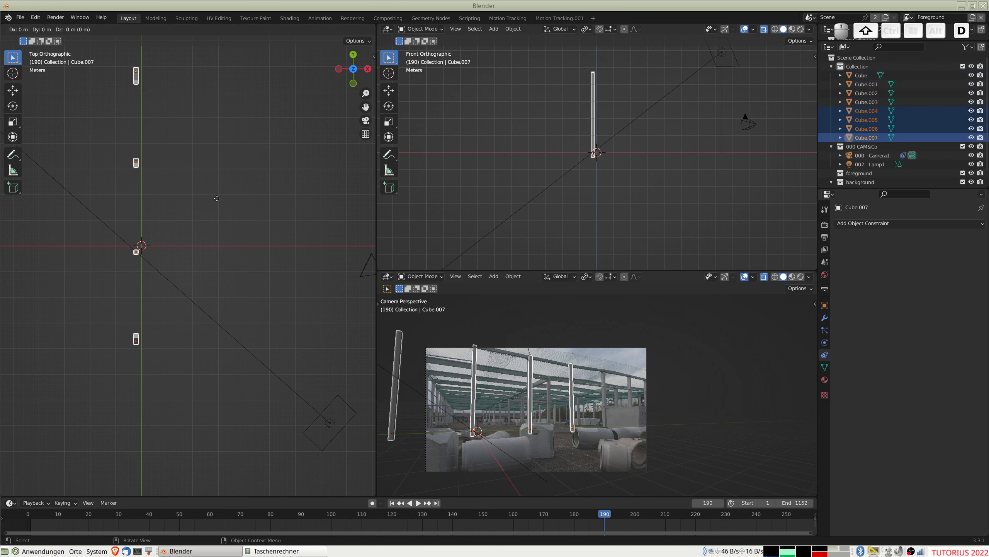
pyautogui.press('x')
pyautogui.press('0')
pyautogui.press('Return')
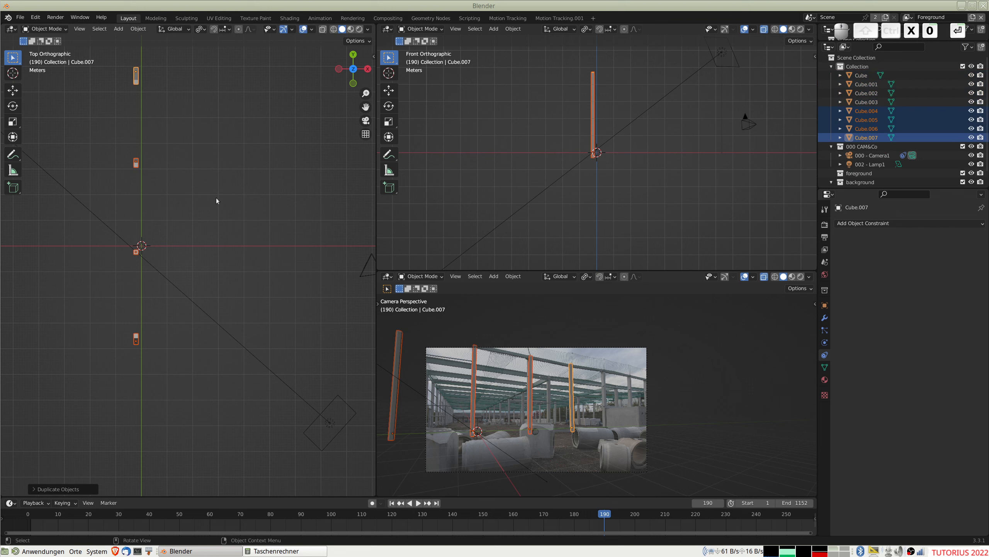
# Move the four duplicated pillars along negative X to the second row of pillars in the footage
pyautogui.press('g')
pyautogui.press('x')
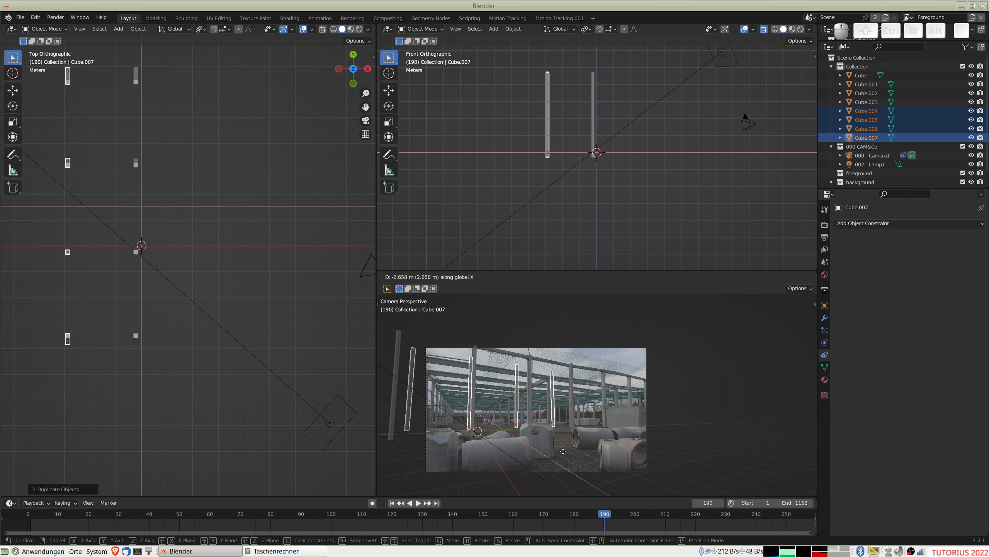
pyautogui.click(562, 451)
pyautogui.scroll(4, 561, 452)
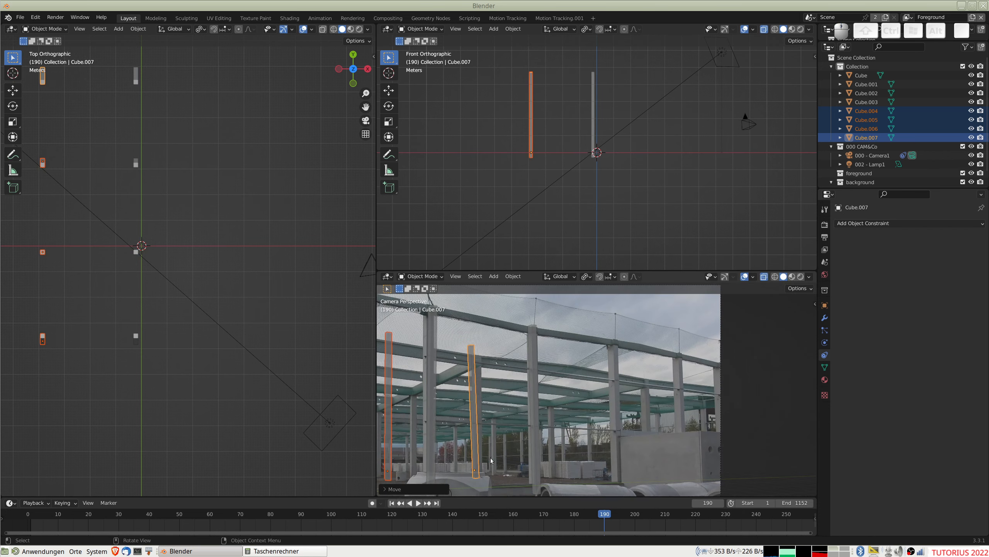
# Rotate the second-row pillar Cube.007 about -1.2° around its local X axis to match the footage
pyautogui.click(478, 433)
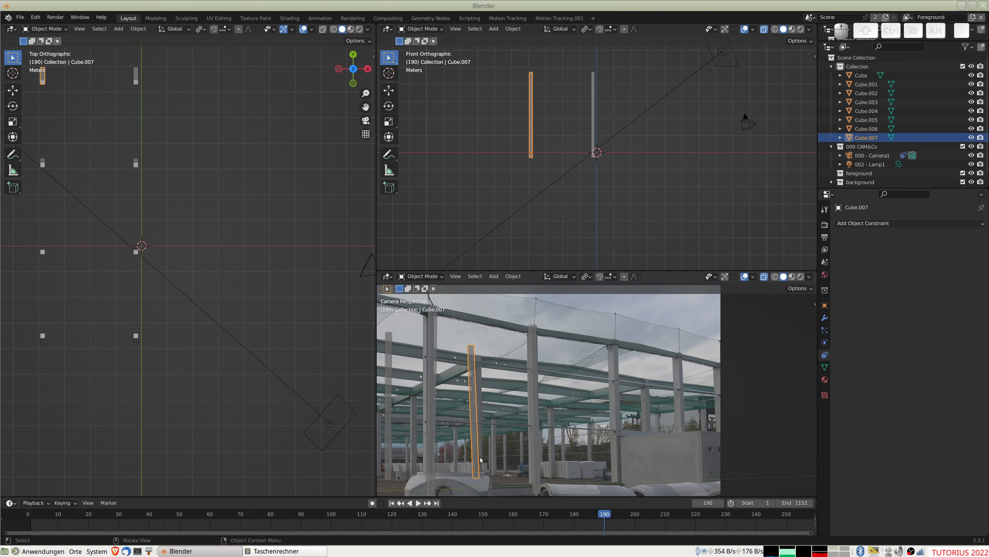
pyautogui.scroll(2, 480, 460)
pyautogui.press('KP_1')
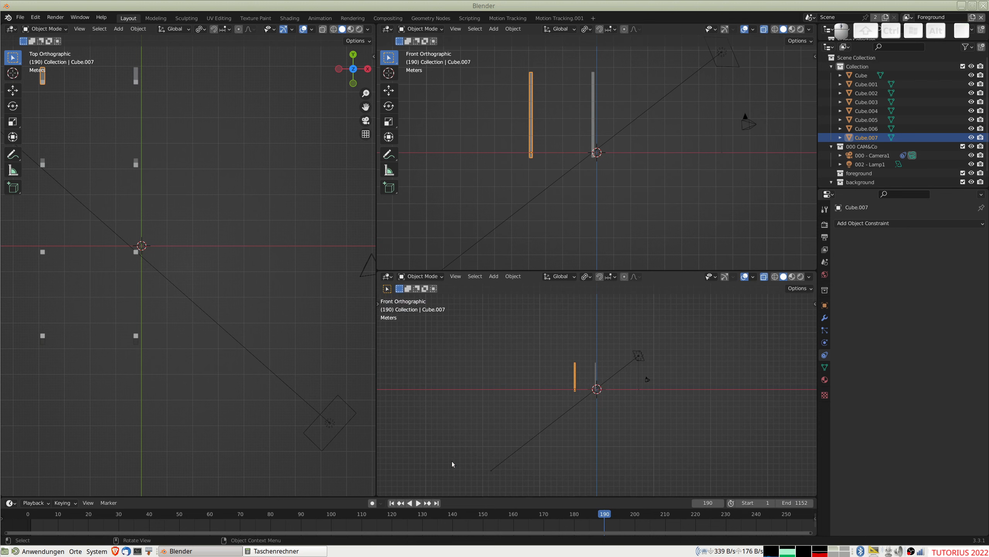
pyautogui.press('KP_0')
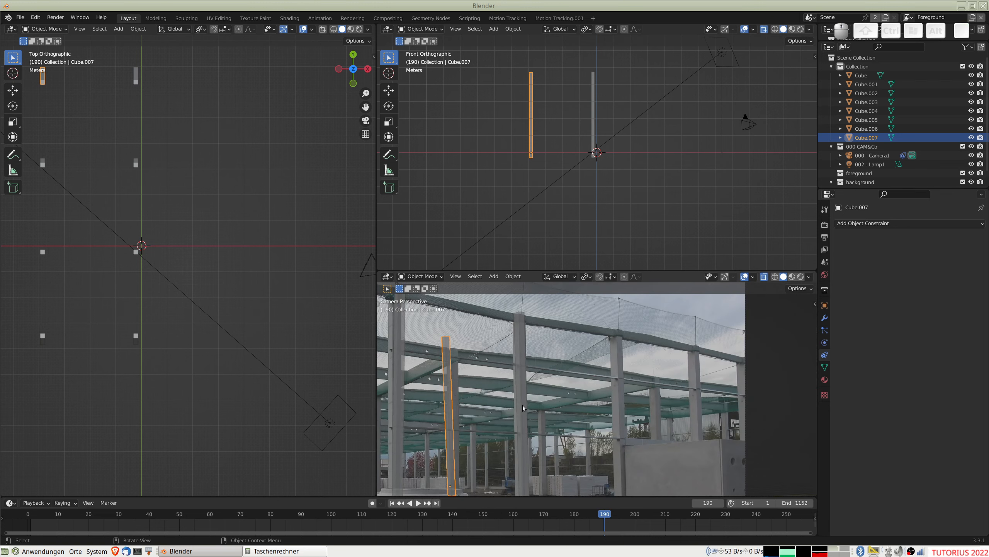
pyautogui.press('r')
pyautogui.press('x')
pyautogui.press('x')
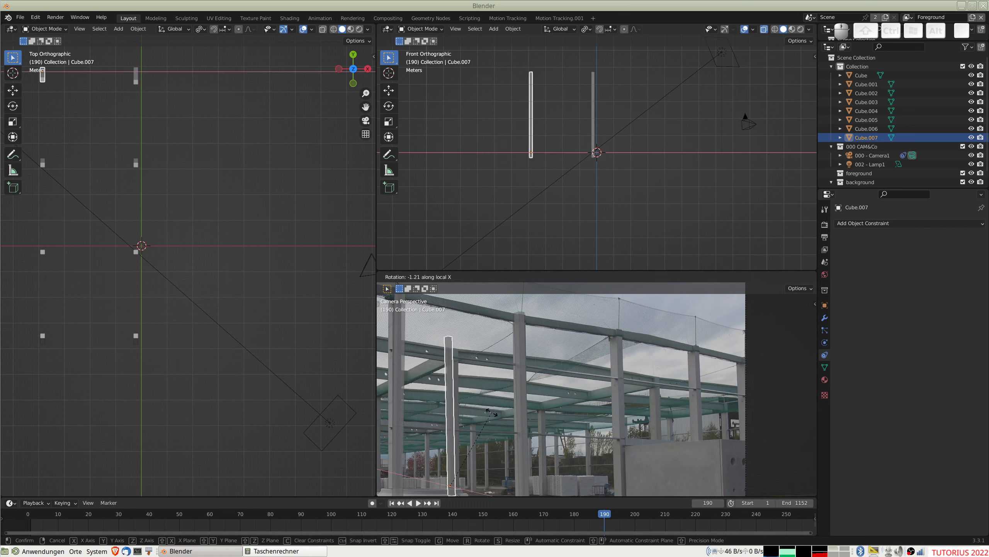
pyautogui.click(492, 415)
# Move pillar Cube.007 slightly along positive X to line up with the pillar in the footage
pyautogui.press('g')
pyautogui.press('x')
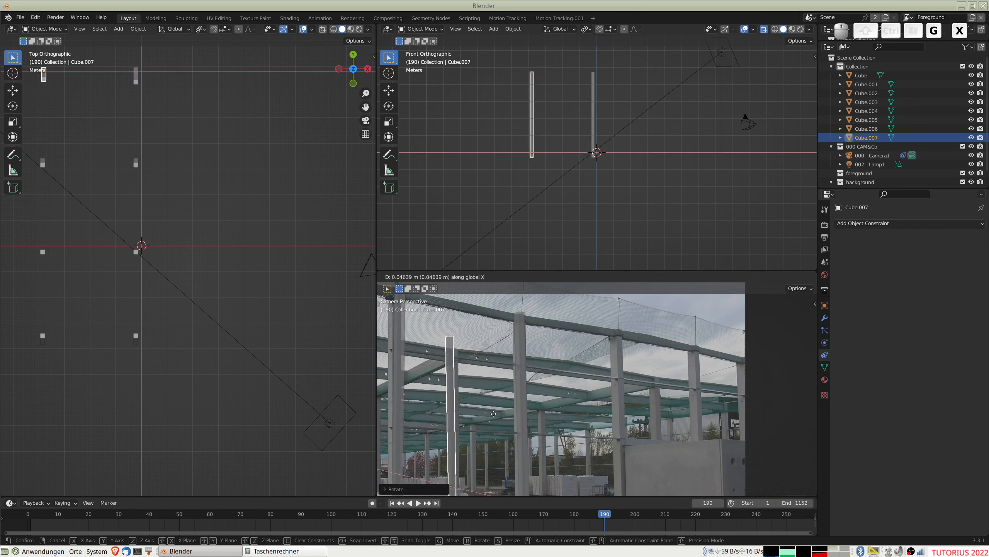
pyautogui.click(495, 414)
pyautogui.scroll(-4, 474, 421)
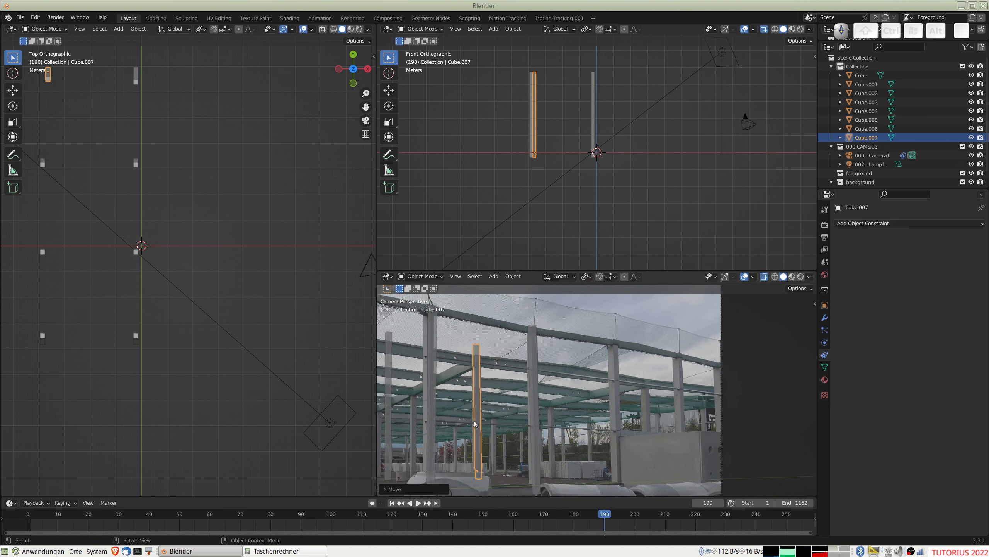
# Compare second-row pillar Cube.006 with its neighbours in the camera view and delete it
pyautogui.click(477, 400)
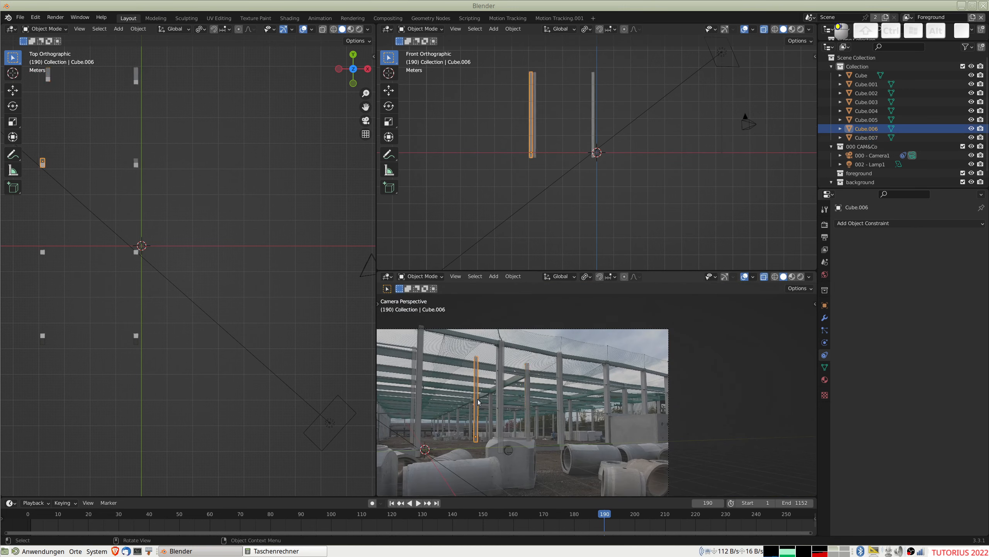
pyautogui.scroll(4, 486, 402)
pyautogui.scroll(-1, 431, 407)
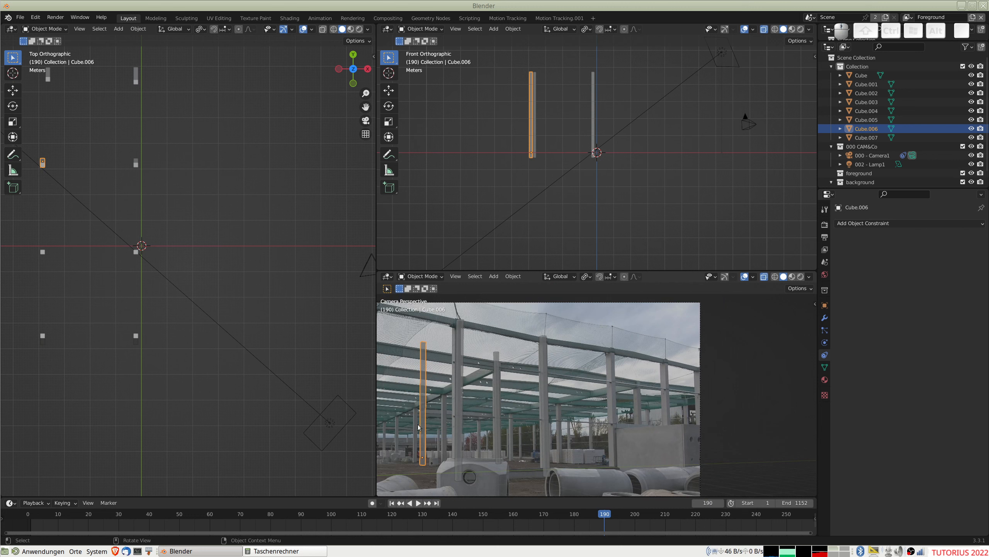
pyautogui.click(496, 404)
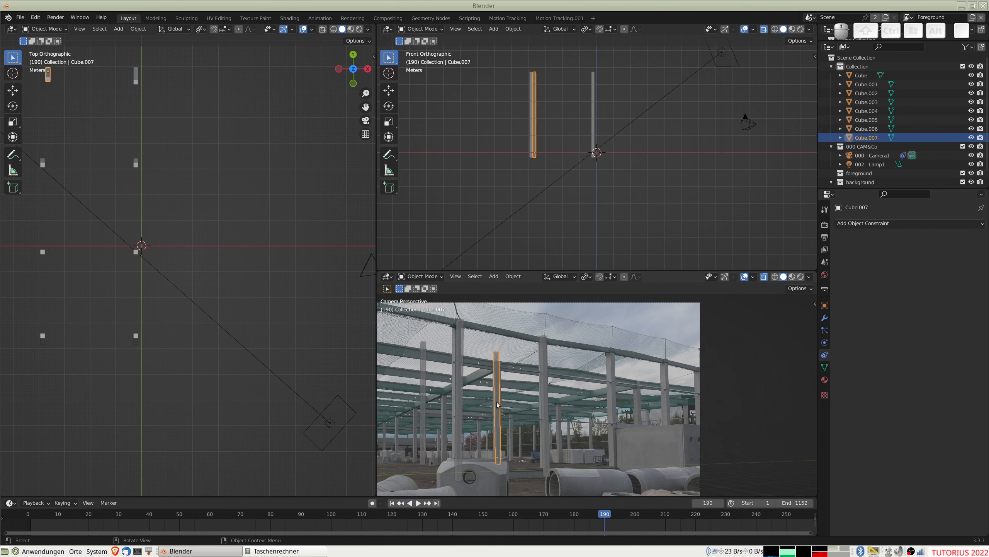
pyautogui.click(426, 439)
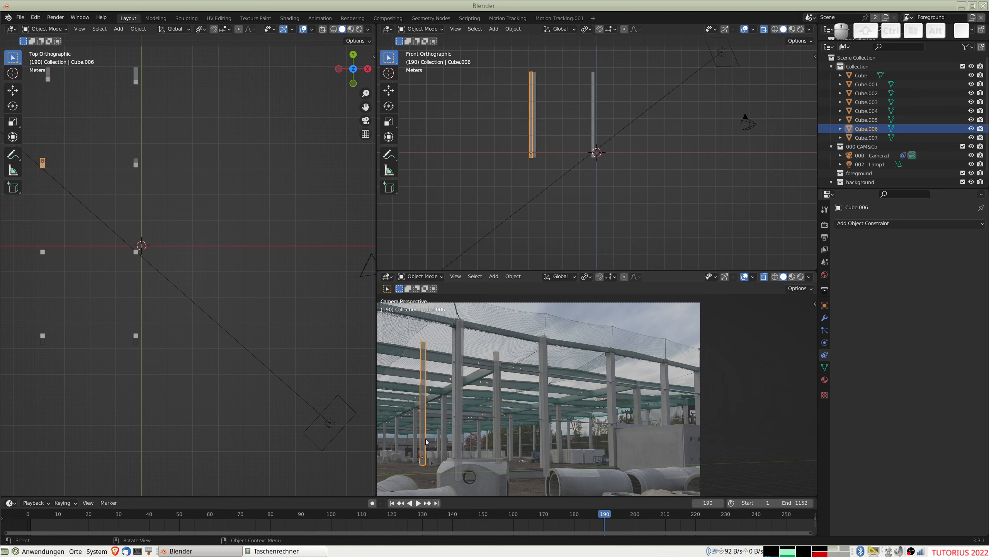
pyautogui.scroll(-2, 426, 439)
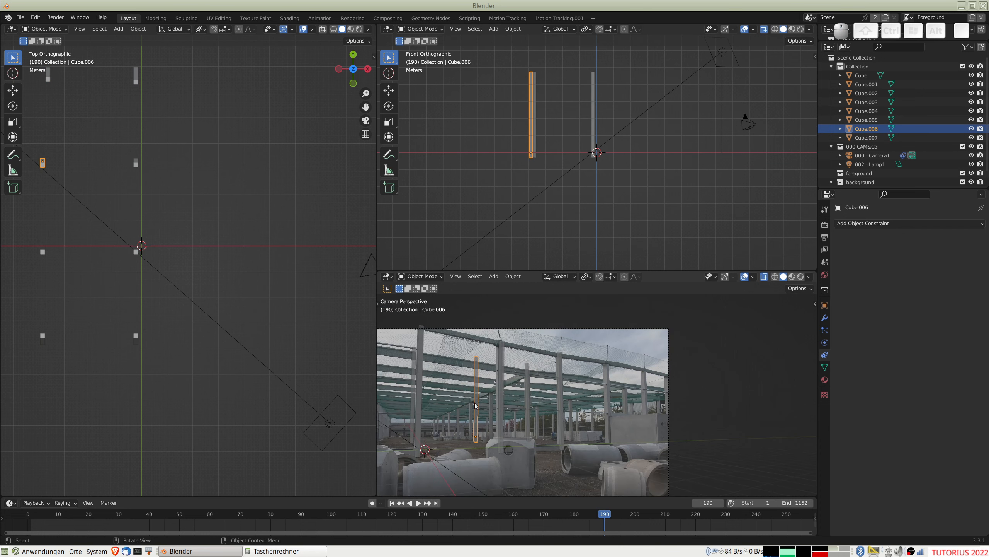
pyautogui.scroll(2, 473, 416)
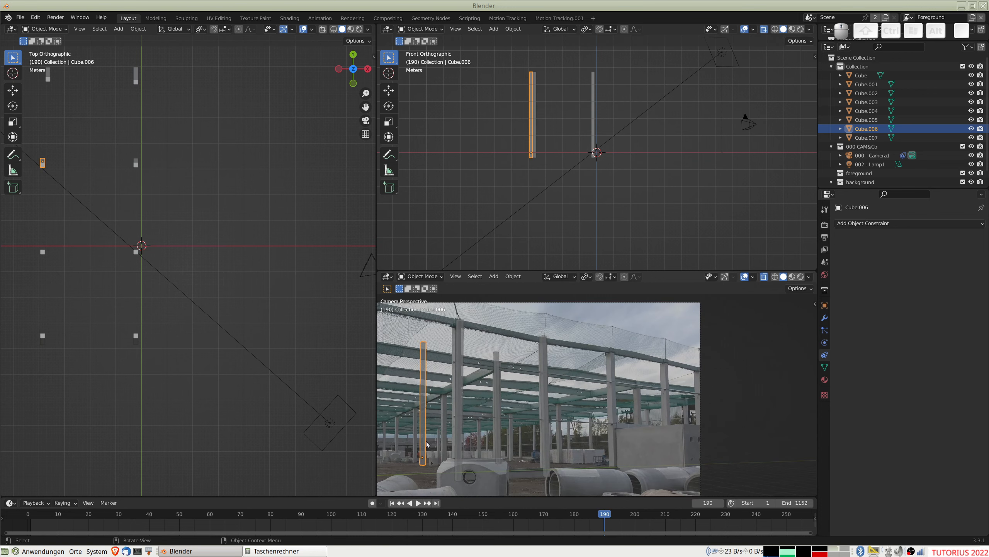
pyautogui.click(458, 425)
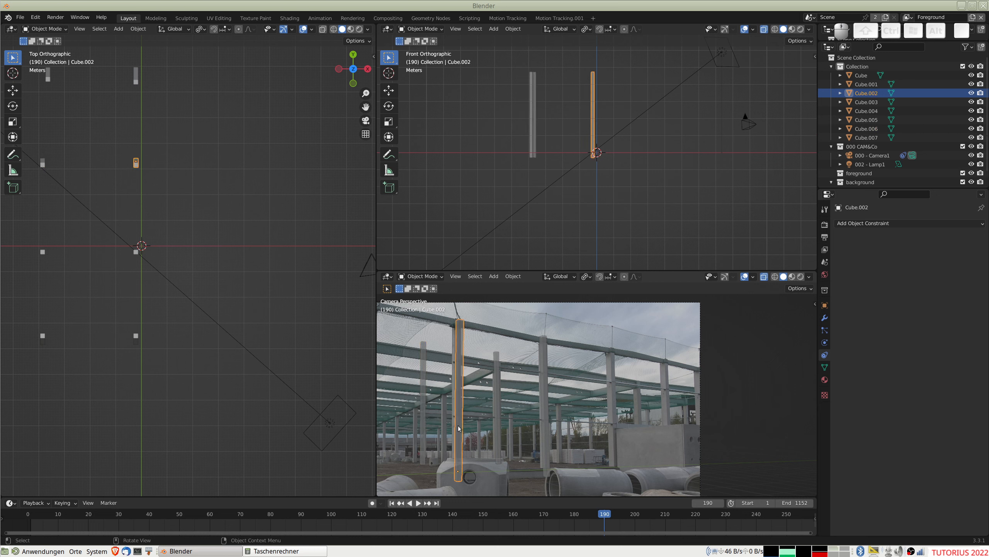
pyautogui.click(425, 397)
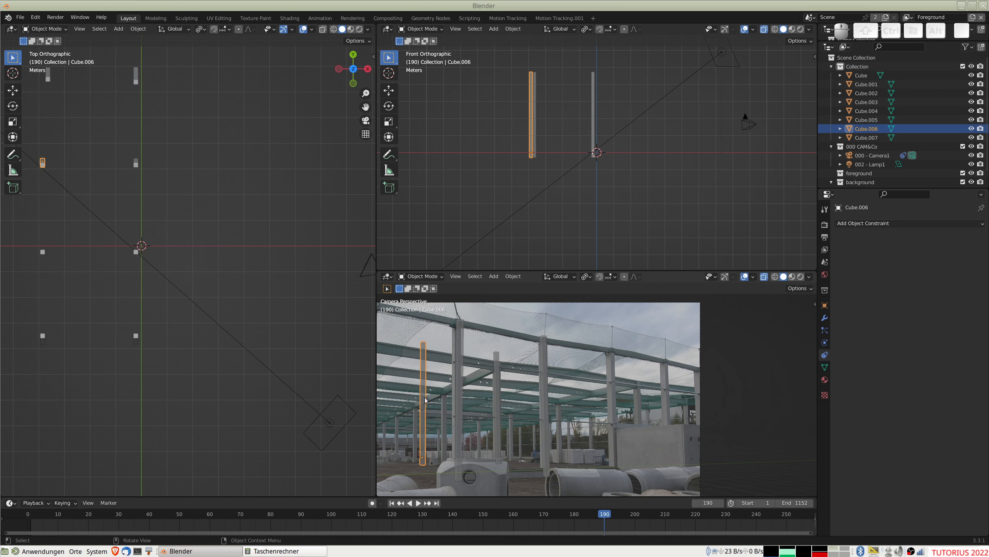
pyautogui.press('Delete')
pyautogui.scroll(-1, 466, 400)
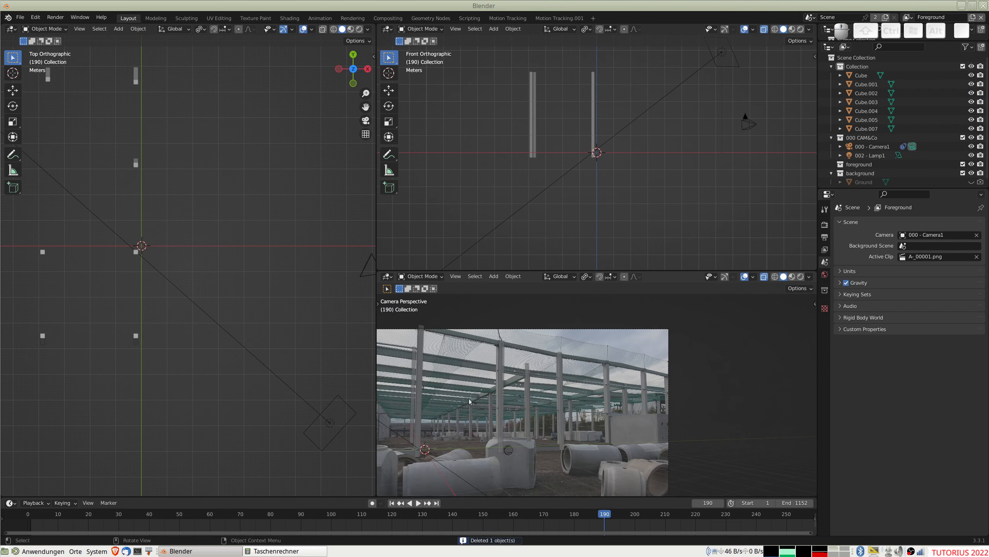
# Check second-row pillar Cube.004 against the footage at frame 235 and delete it
pyautogui.click(526, 401)
pyautogui.click(564, 390)
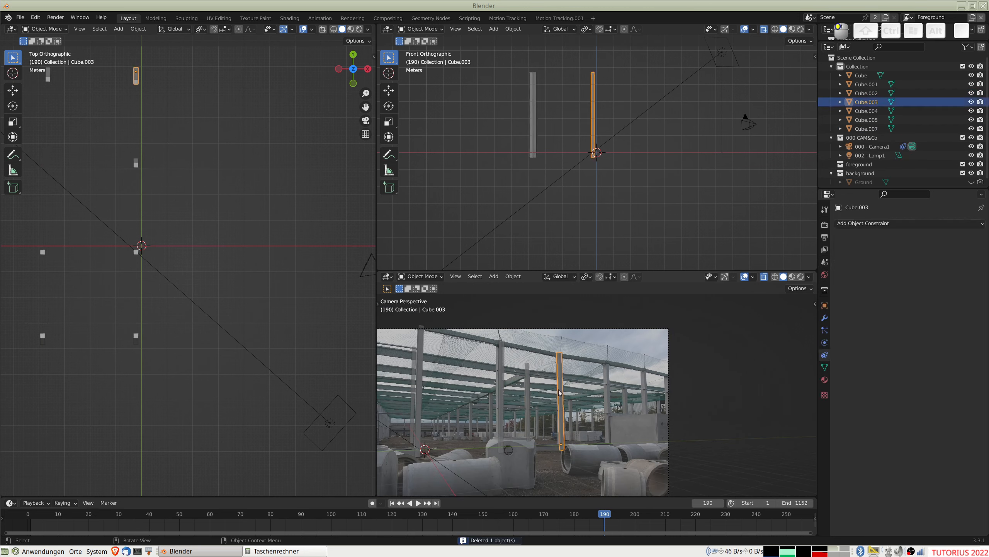
pyautogui.click(412, 381)
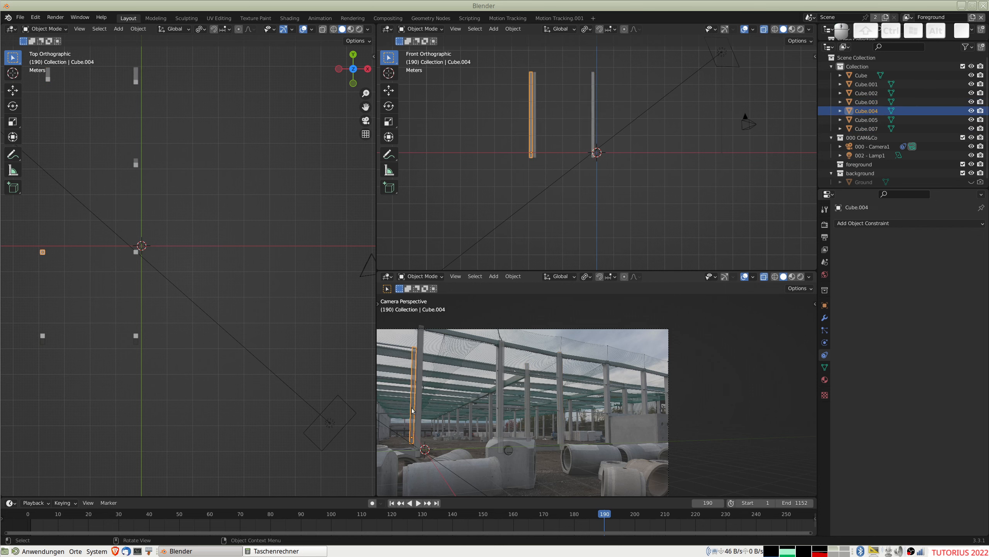
pyautogui.moveTo(604, 516); pyautogui.dragTo(741, 503)
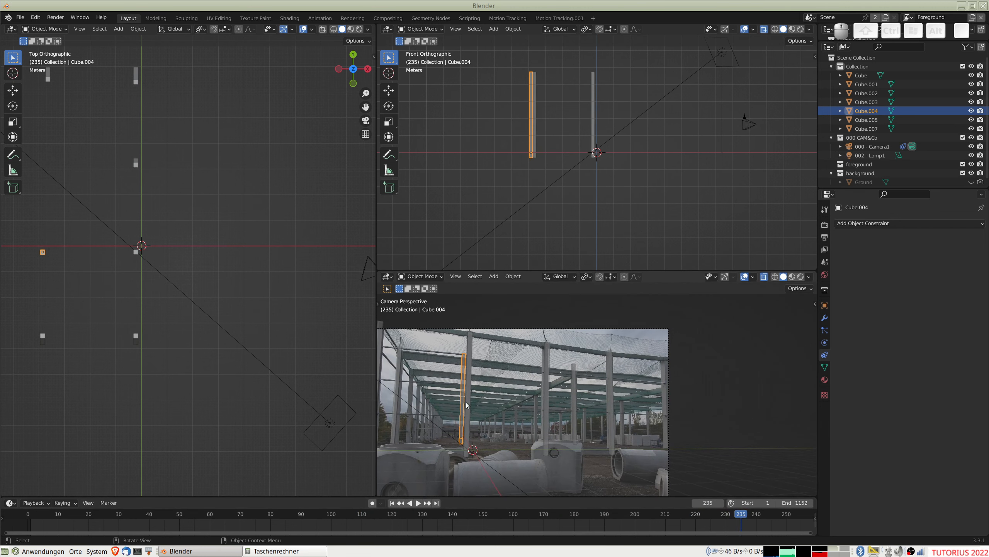
pyautogui.press('Delete')
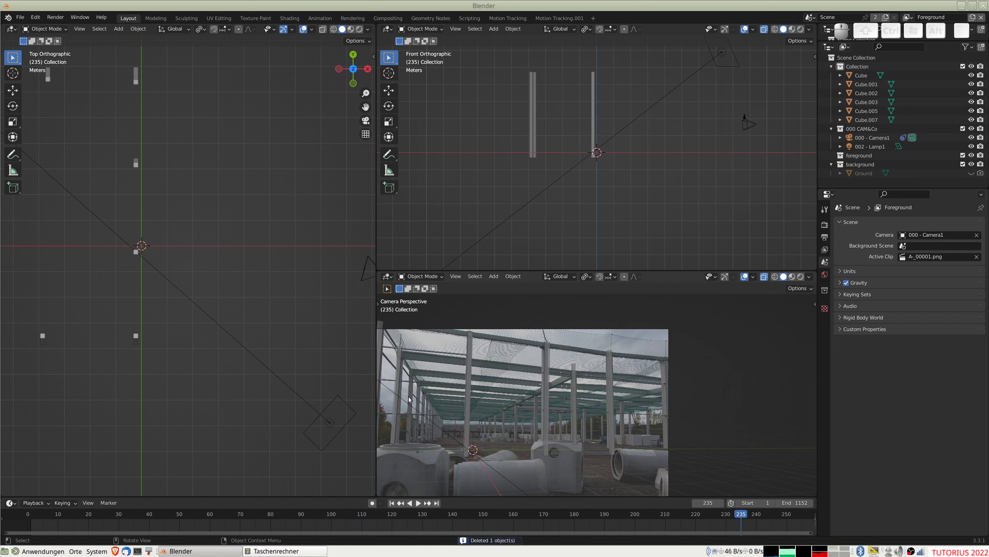
# Rotate the second-row pillar Cube.005 around its local X axis to match the tilt of the filmed pillar
pyautogui.click(400, 383)
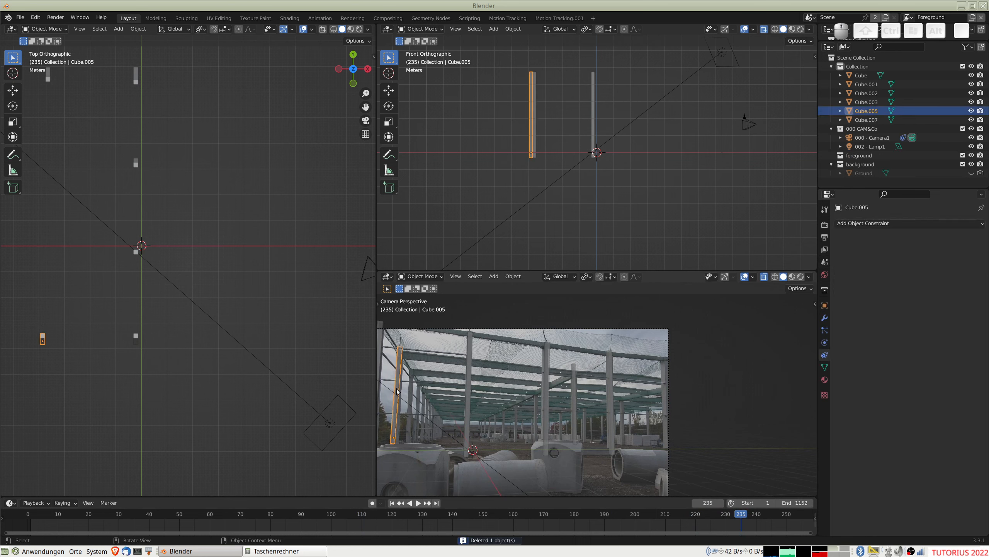
pyautogui.keyDown('shift'); pyautogui.moveTo(417, 383); pyautogui.dragTo(519, 386, button='middle'); pyautogui.keyUp('shift')
pyautogui.scroll(3, 487, 390)
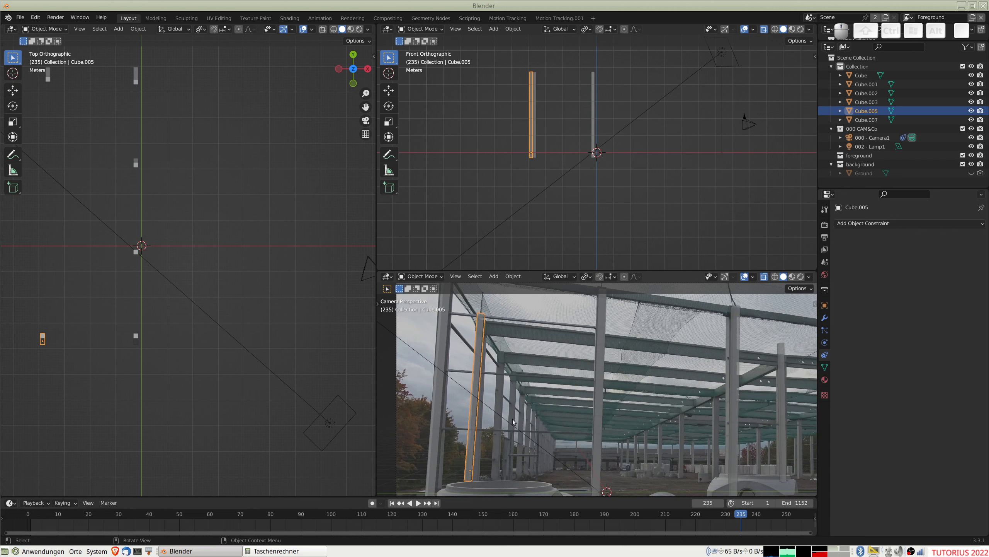
pyautogui.press('r')
pyautogui.press('x')
pyautogui.press('x')
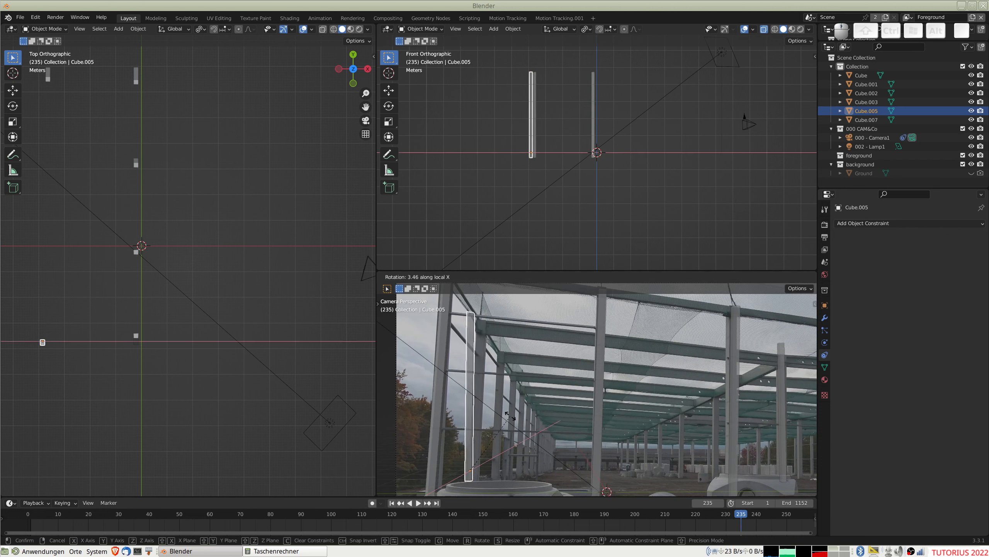
pyautogui.click(513, 416)
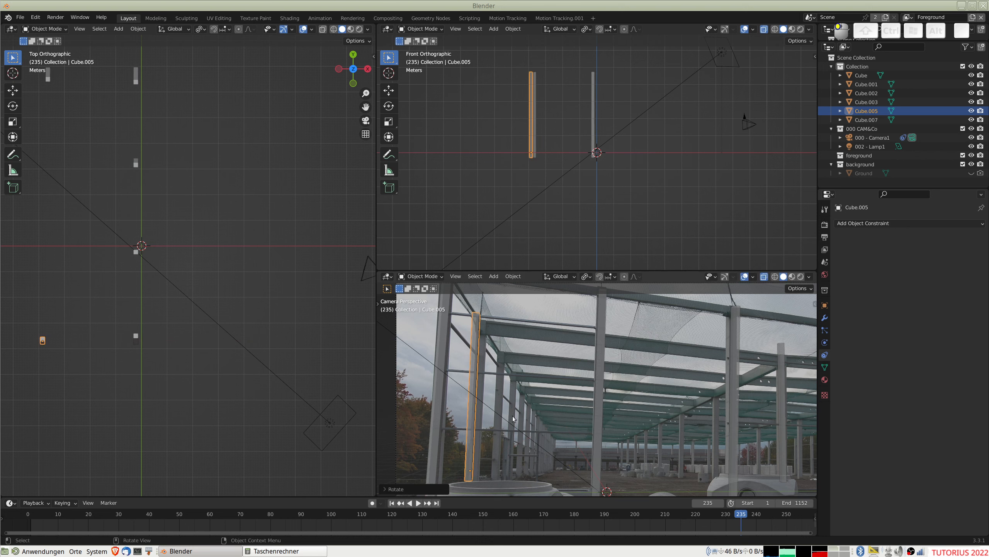
# Move pillar Cube.005 about 0.15 m along Y onto the matching pillar in the footage
pyautogui.press('g')
pyautogui.press('y')
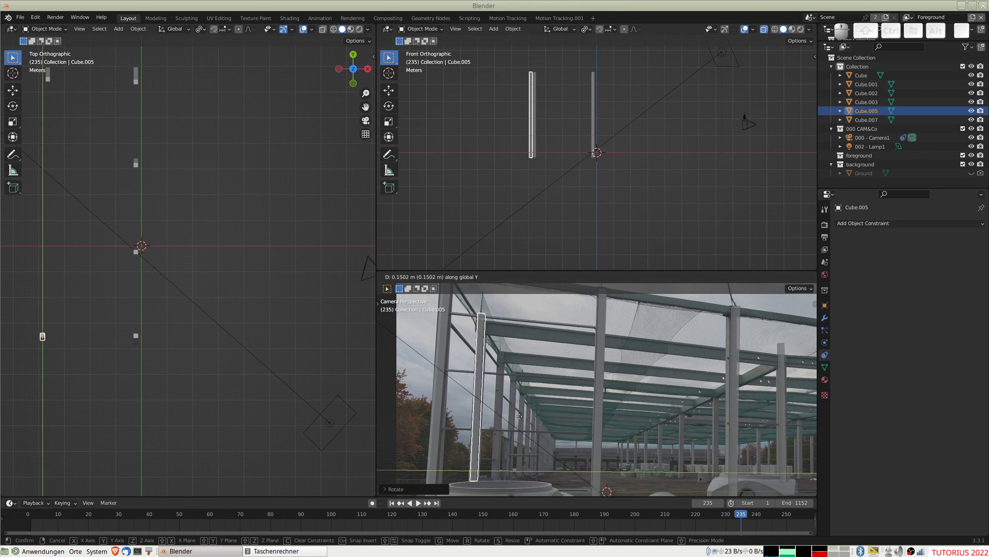
pyautogui.click(603, 419)
pyautogui.scroll(-4, 626, 420)
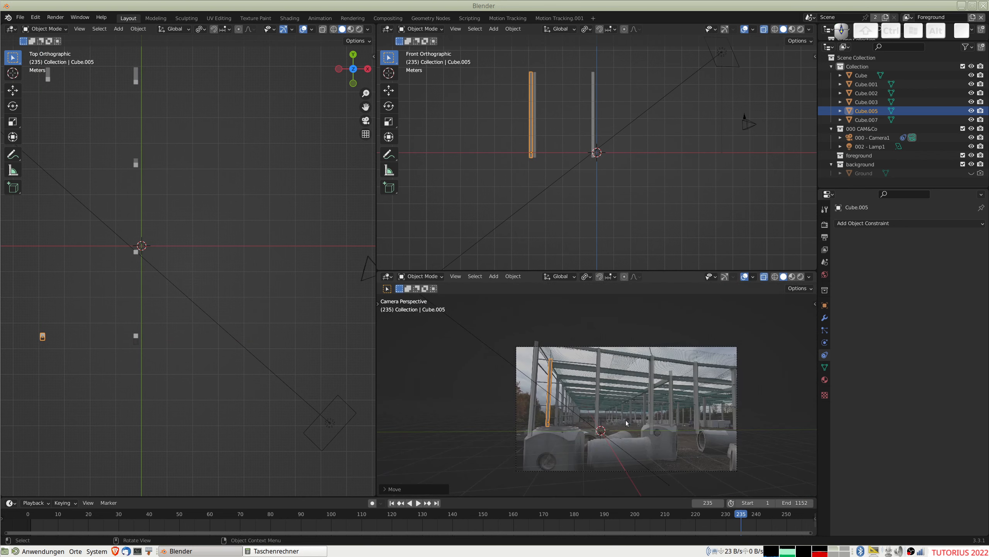
# Examine the remaining pillars of both rows in perspective and against the footage in the camera view
pyautogui.scroll(-1, 626, 420)
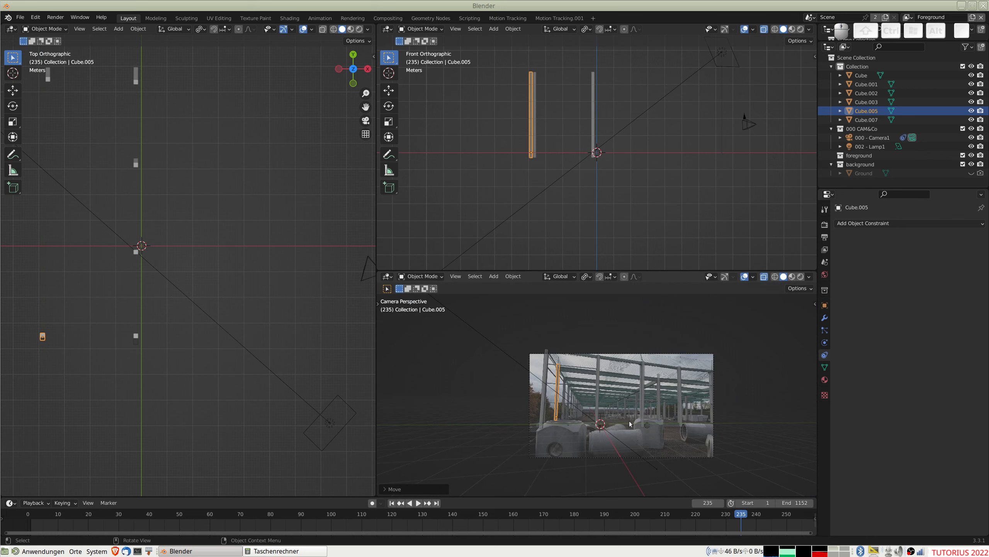
pyautogui.scroll(2, 676, 405)
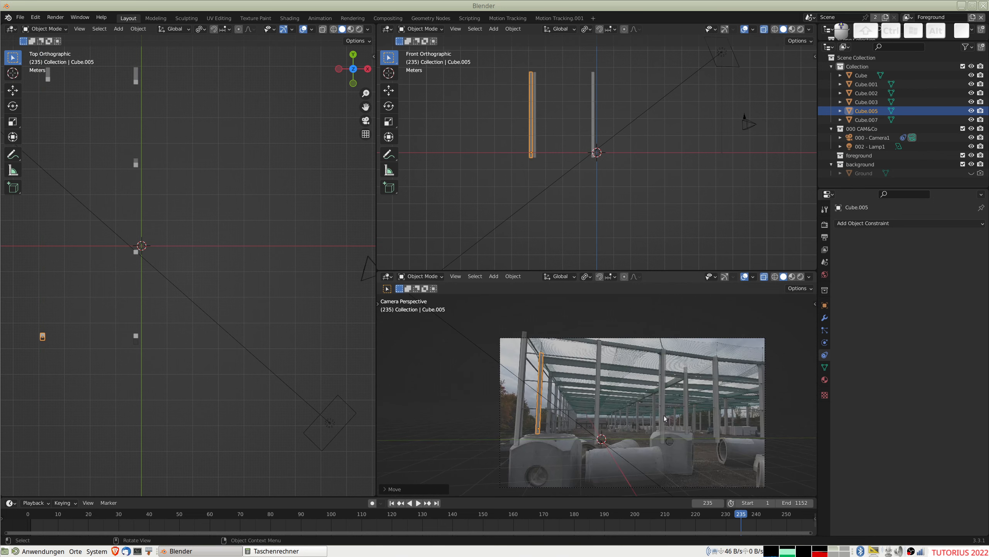
pyautogui.click(685, 404)
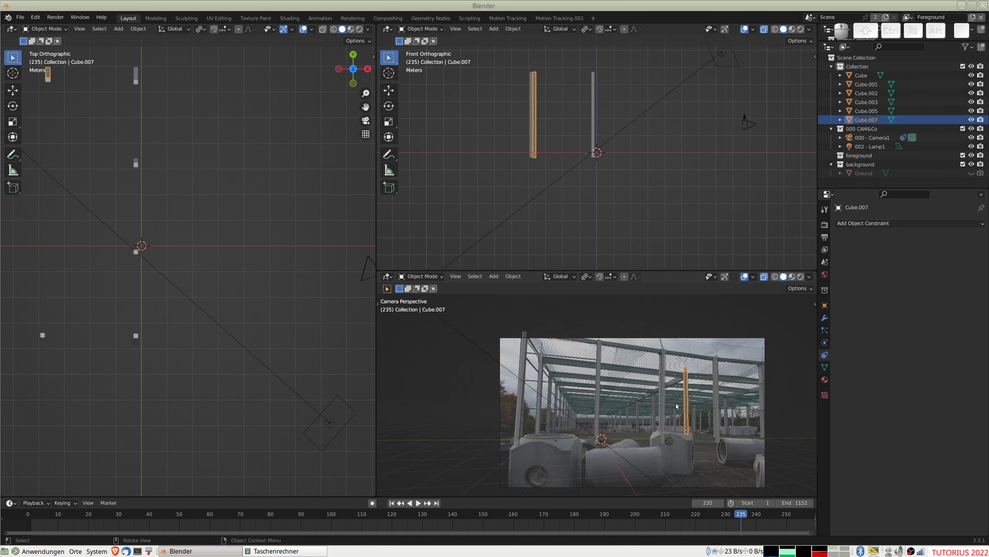
pyautogui.click(586, 419)
pyautogui.moveTo(586, 420); pyautogui.dragTo(589, 420, button='middle')
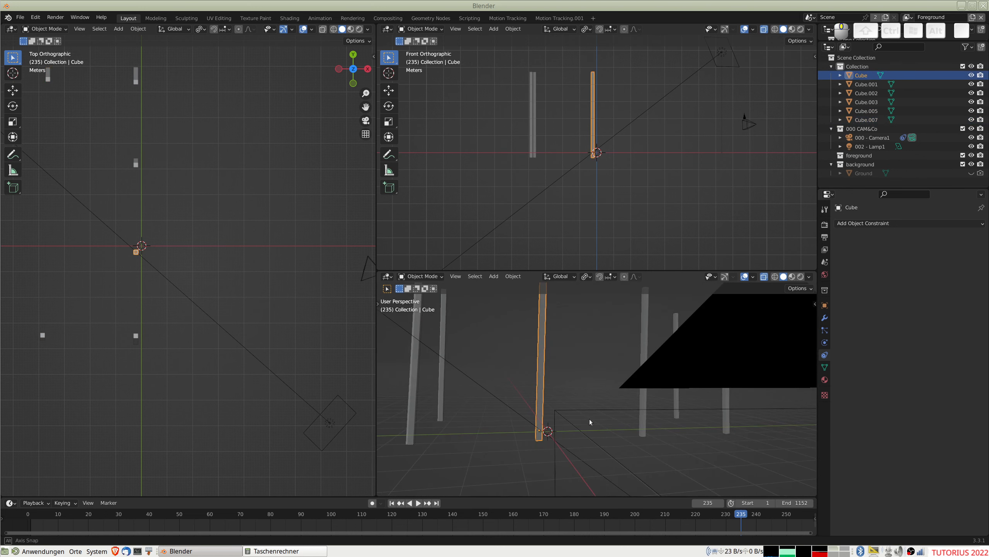
pyautogui.press('Escape')
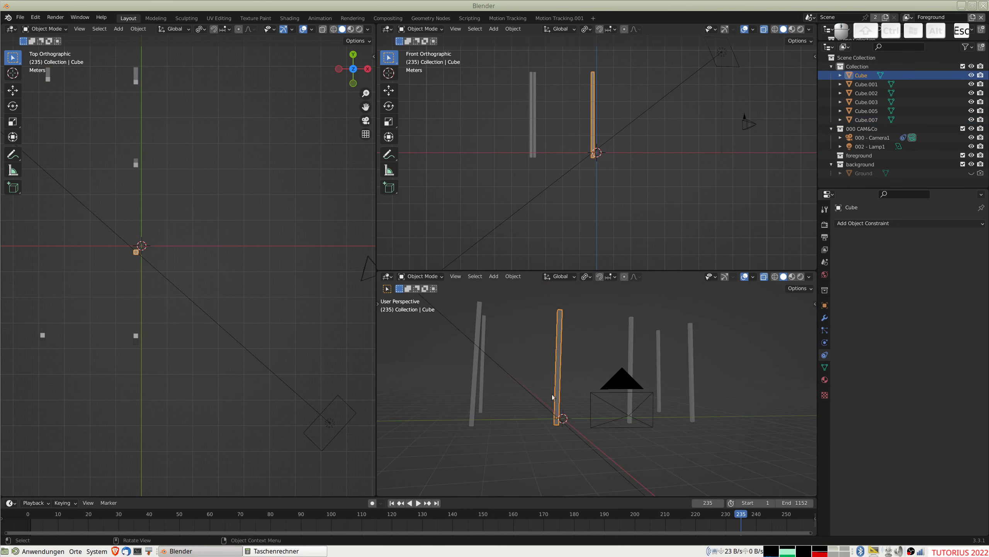
pyautogui.click(541, 370)
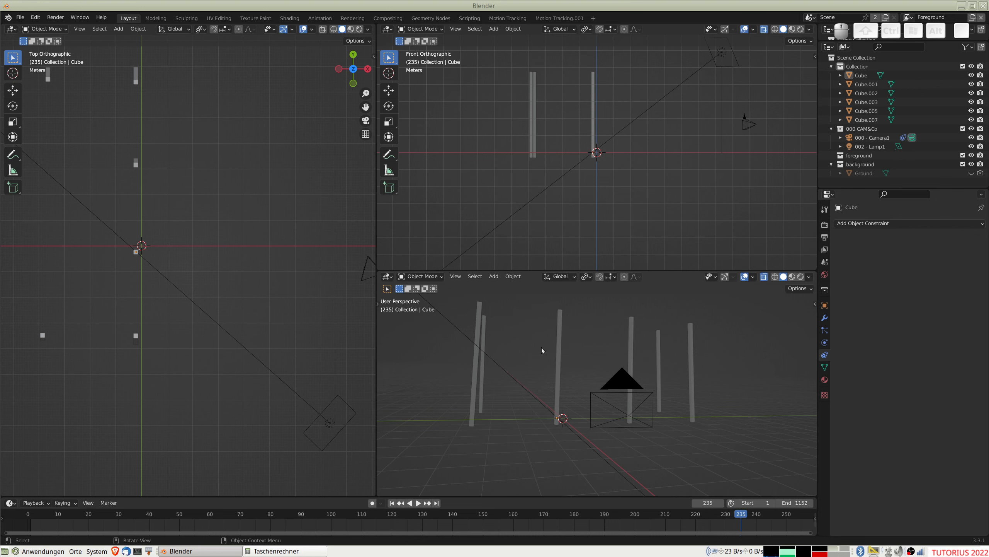
pyautogui.press('KP_0')
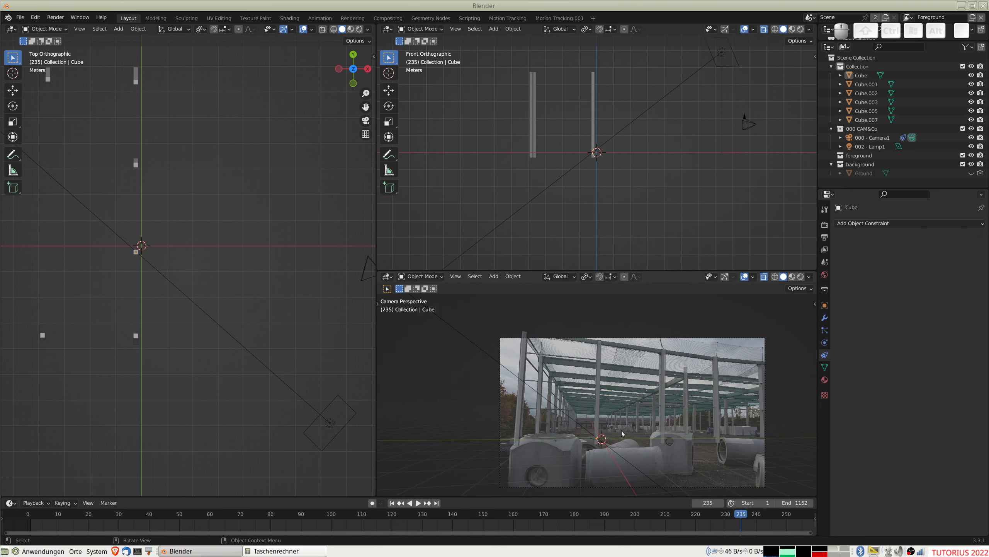
pyautogui.scroll(-2, 621, 430)
pyautogui.scroll(1, 621, 430)
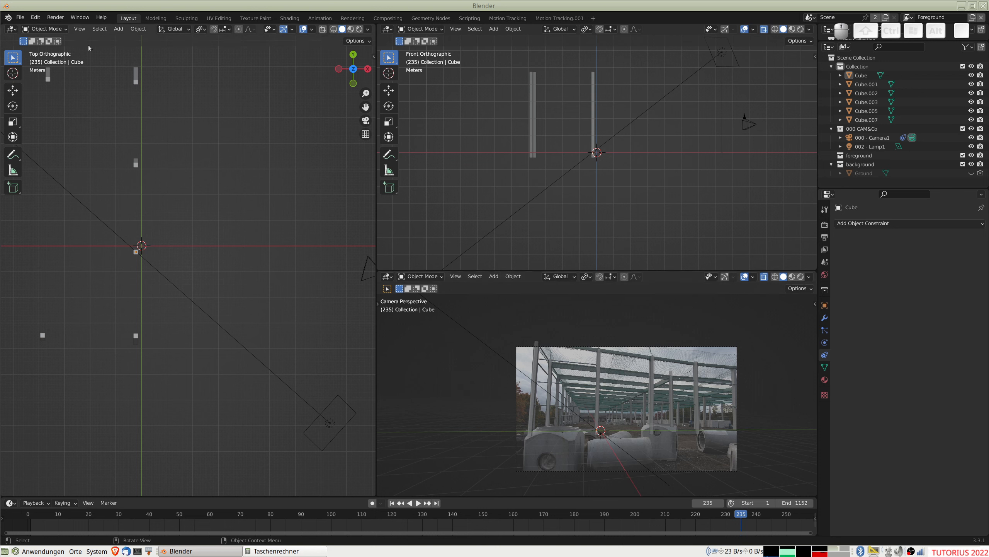
# Start appending from another file and open the Object list of 0000 - MT1-001.blend in SonyVids/20220828-4K-MotionTrack/1
pyautogui.click(20, 18)
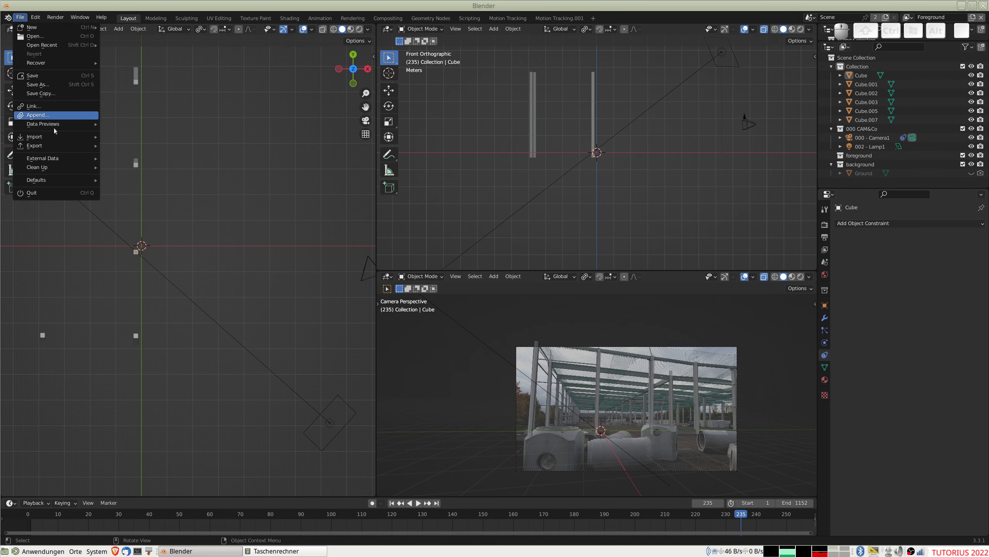
pyautogui.moveTo(47, 144)
pyautogui.click(43, 115)
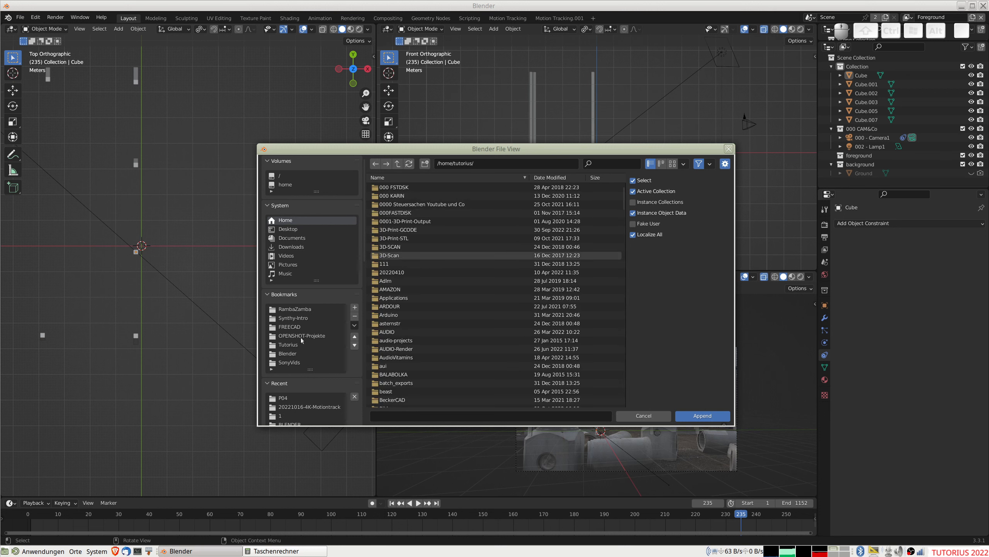
pyautogui.click(297, 363)
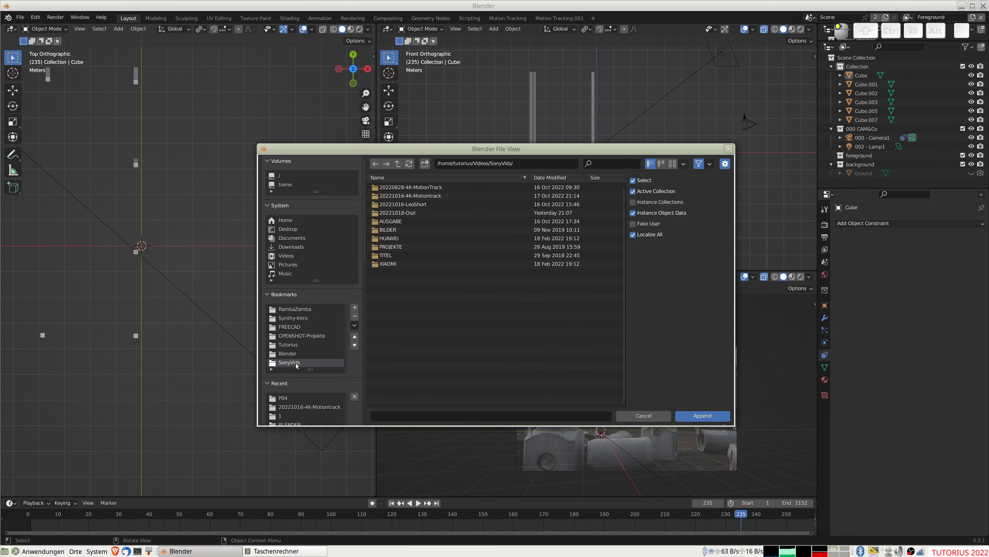
pyautogui.doubleClick(421, 187)
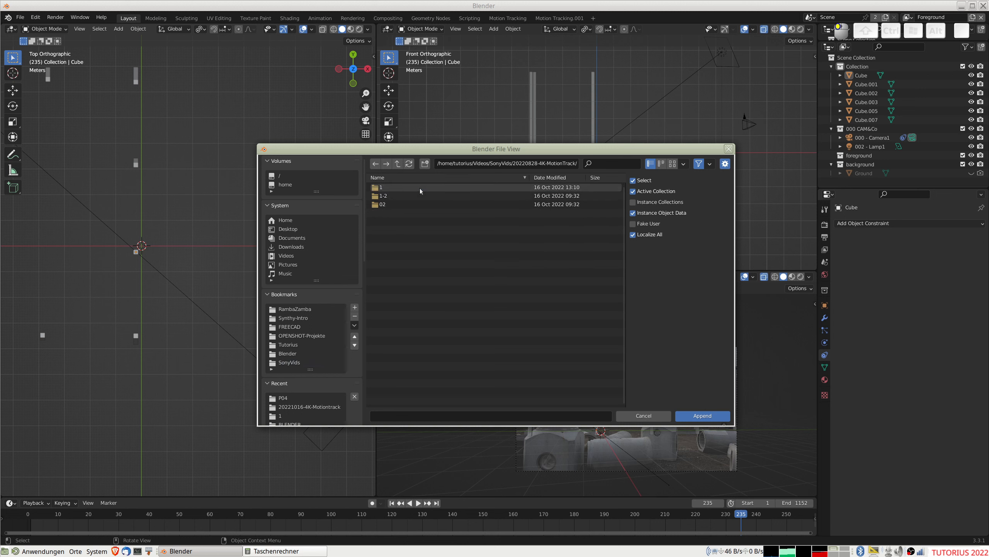
pyautogui.doubleClick(385, 189)
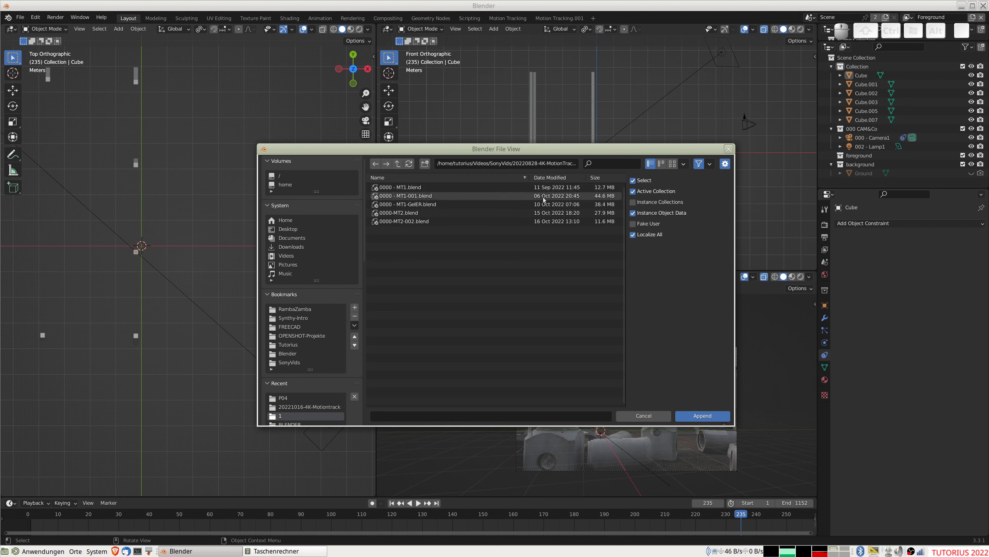
pyautogui.click(423, 195)
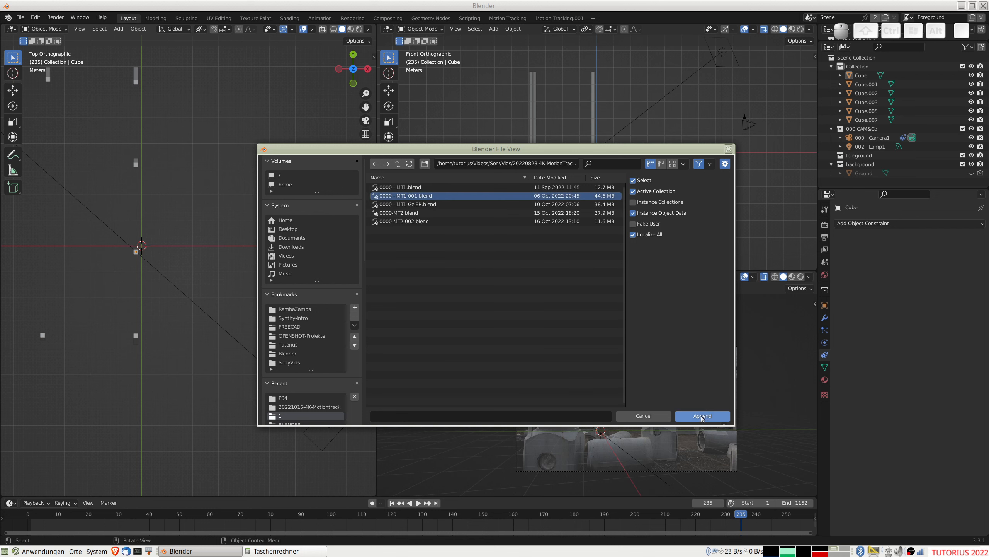
pyautogui.doubleClick(394, 195)
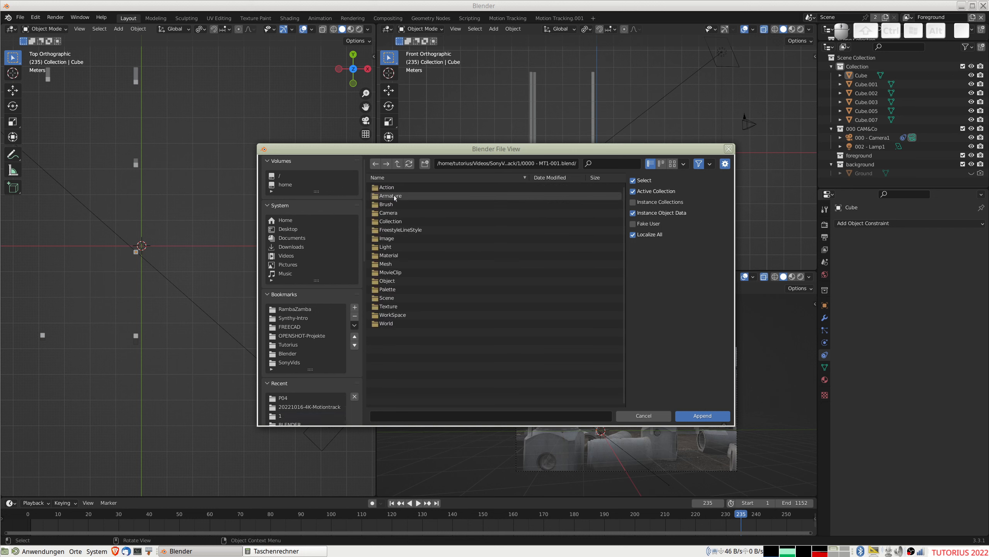
pyautogui.doubleClick(392, 281)
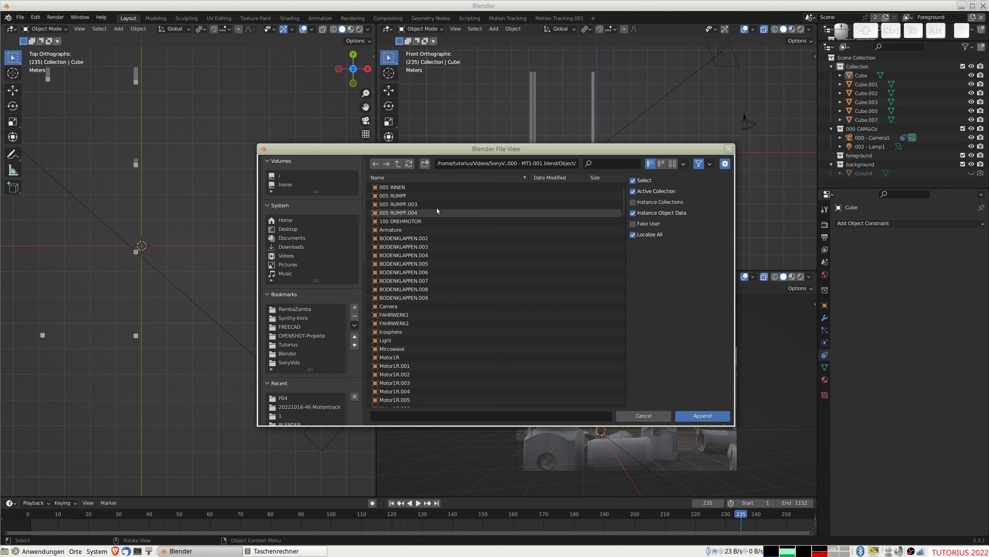
# Select the objects from 005 INNEN through Motor1R.005 for appending, leaving out Camera
pyautogui.press('b')
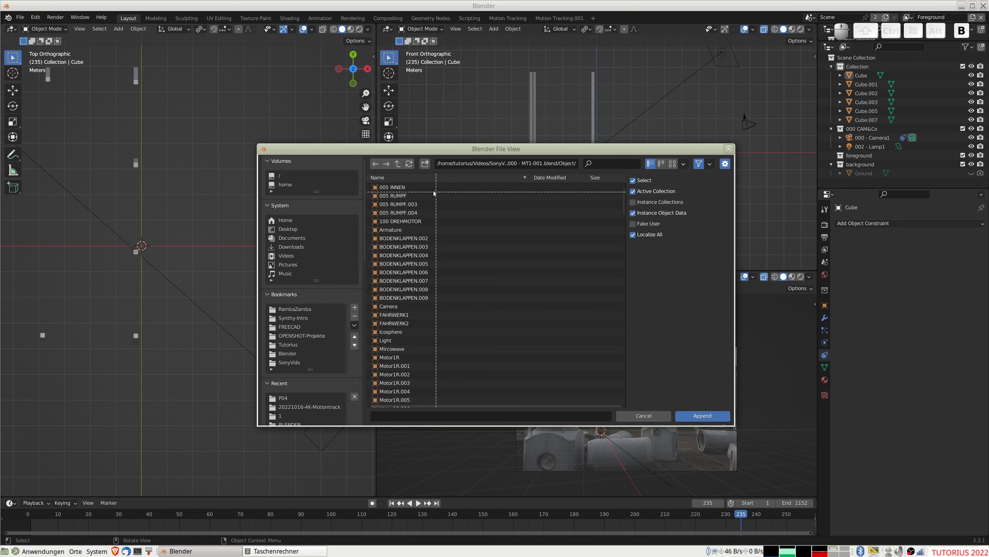
pyautogui.moveTo(430, 187); pyautogui.dragTo(410, 307)
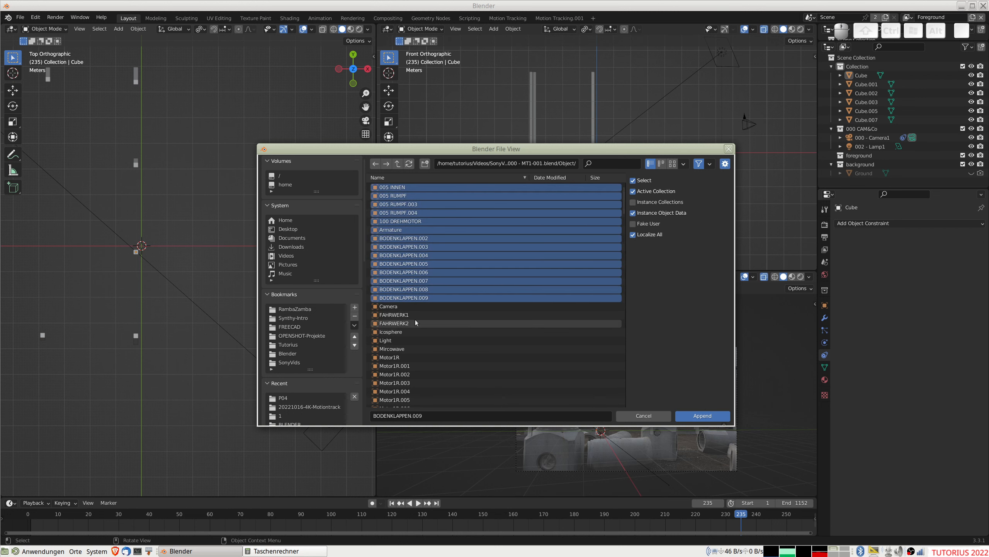
pyautogui.press('b')
pyautogui.moveTo(418, 316); pyautogui.dragTo(385, 403)
pyautogui.scroll(-10, 448, 346)
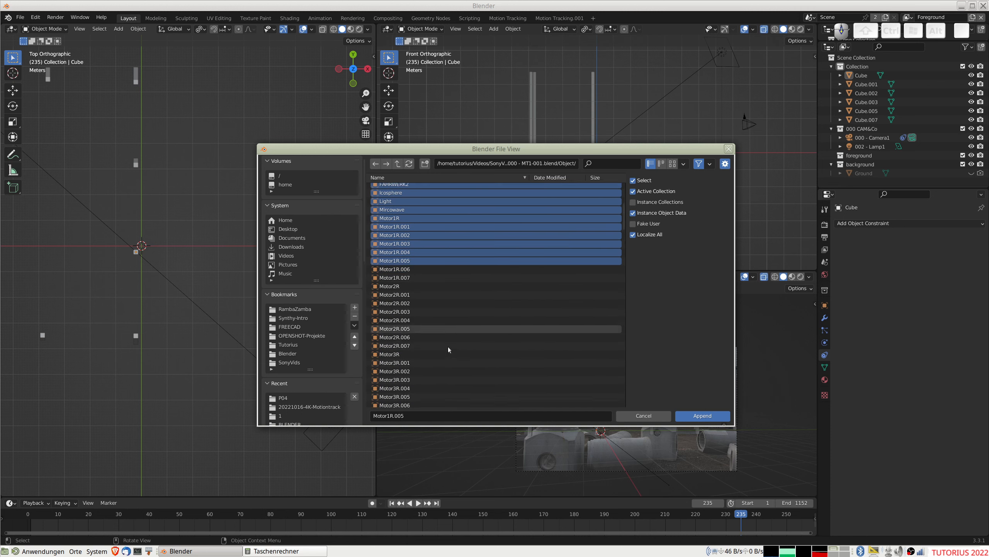
pyautogui.scroll(3, 448, 346)
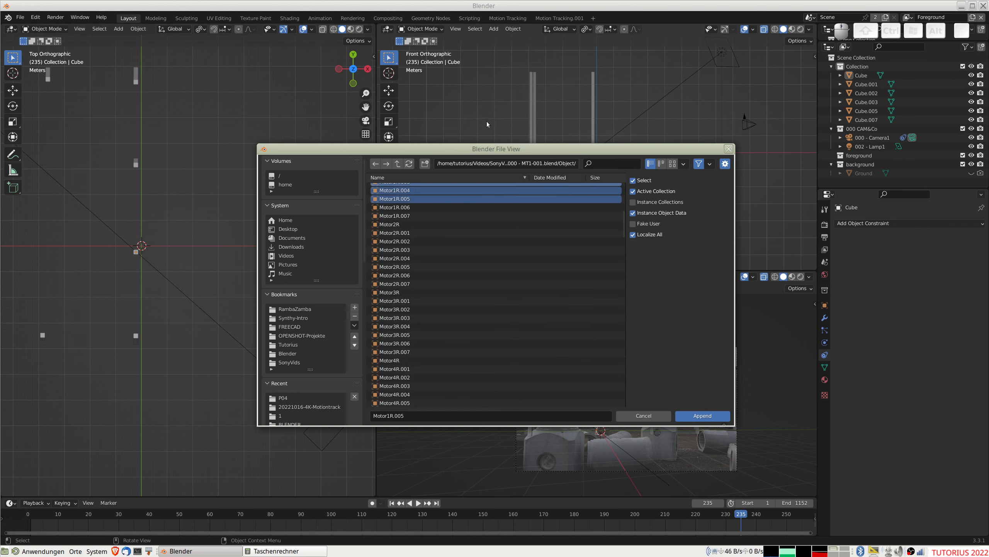
# Enlarge the file browser upward and extend the selection from Motor1R.006 through PropL.016
pyautogui.moveTo(485, 149); pyautogui.dragTo(471, 6)
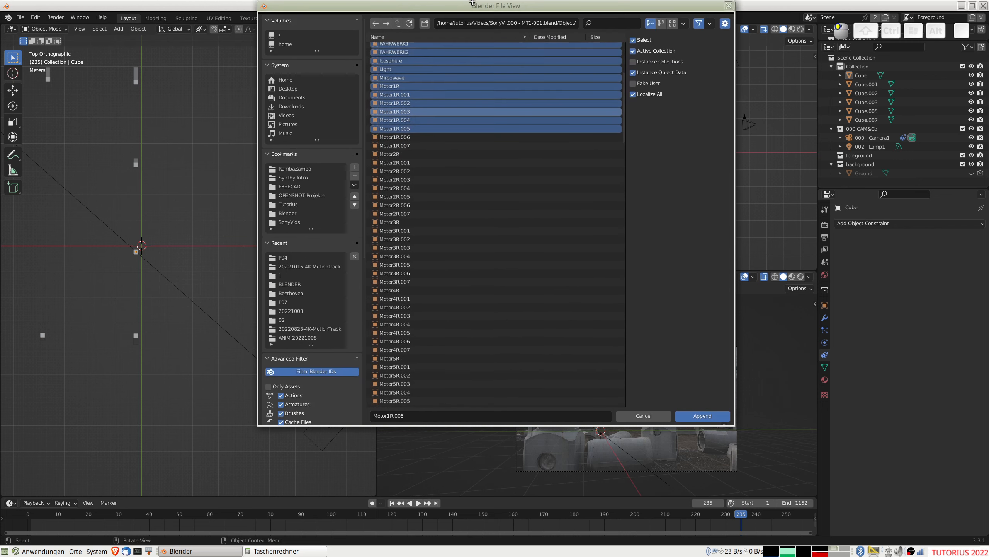
pyautogui.moveTo(422, 136); pyautogui.dragTo(380, 399)
pyautogui.scroll(-10, 485, 316)
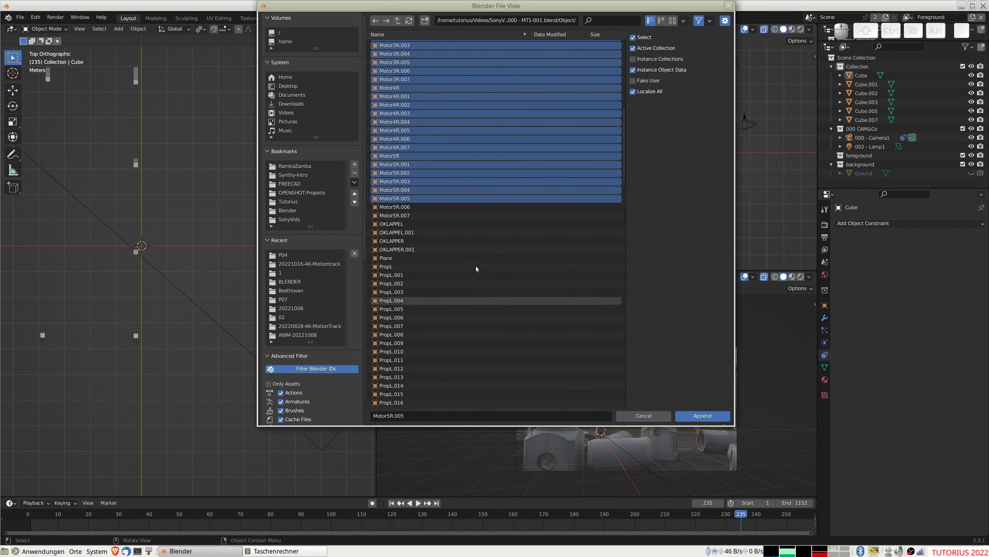
pyautogui.moveTo(423, 205); pyautogui.dragTo(380, 404)
pyautogui.scroll(-10, 490, 290)
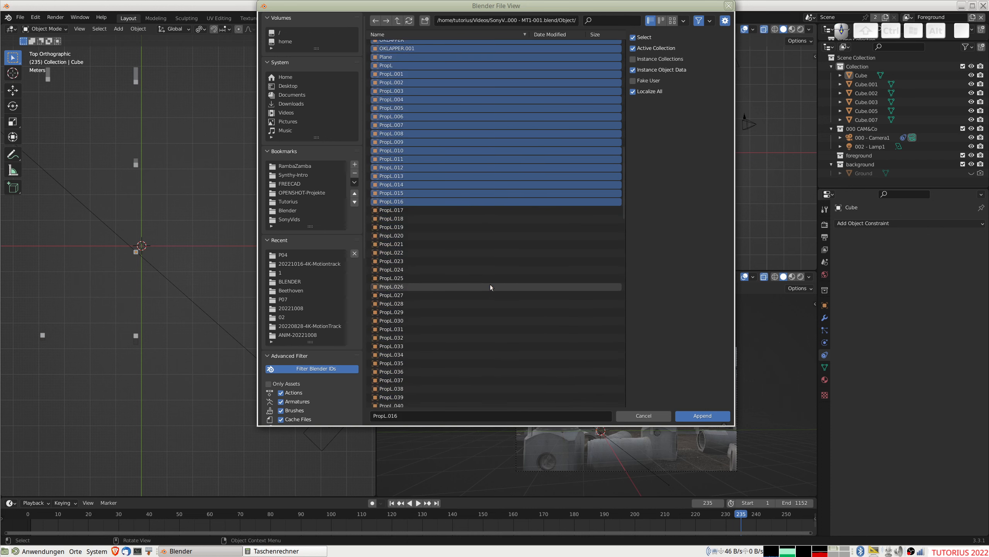
# Add the objects from PropL.017 through Sphere.024 to the append selection
pyautogui.scroll(-1, 490, 282)
pyautogui.press('b')
pyautogui.moveTo(422, 115); pyautogui.dragTo(402, 402)
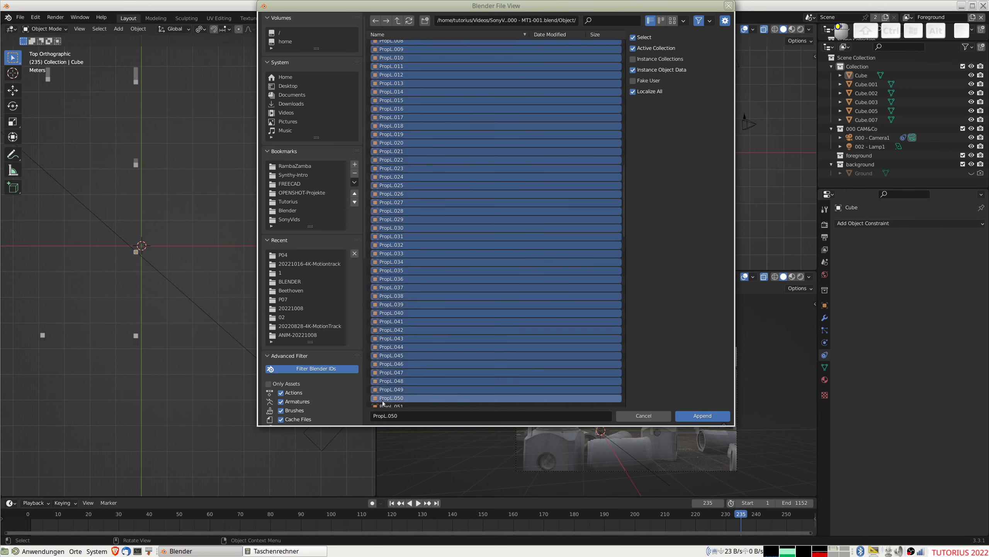
pyautogui.scroll(-10, 482, 216)
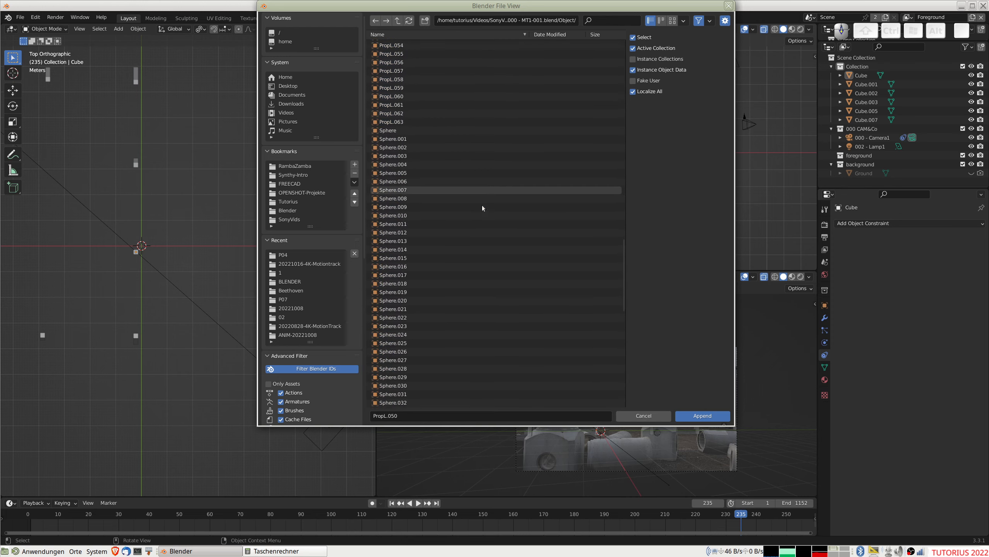
pyautogui.press('b')
pyautogui.moveTo(416, 63); pyautogui.dragTo(381, 384)
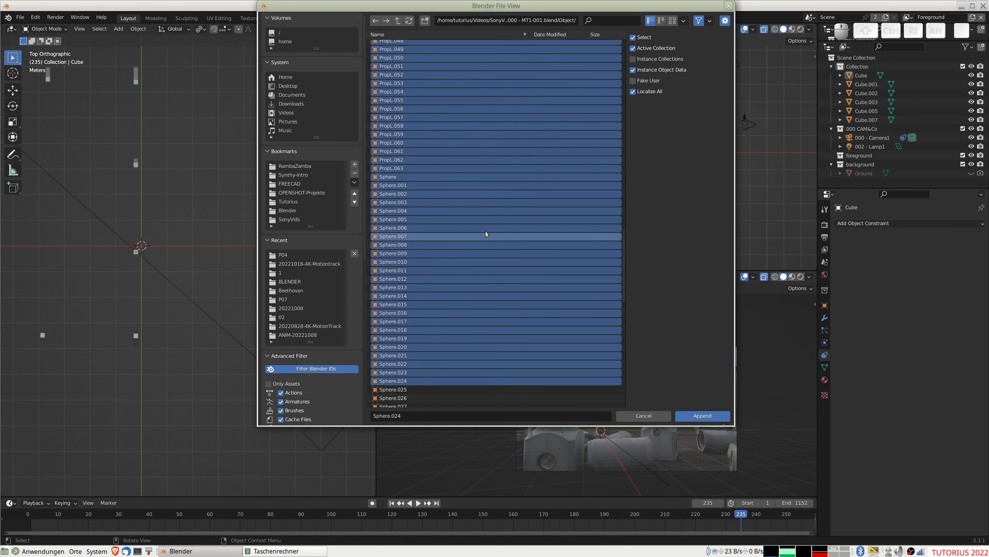
# Add the remaining objects from Sphere.025 through Sphere.099 to the append selection
pyautogui.scroll(-8, 484, 229)
pyautogui.scroll(-7, 478, 226)
pyautogui.press('b')
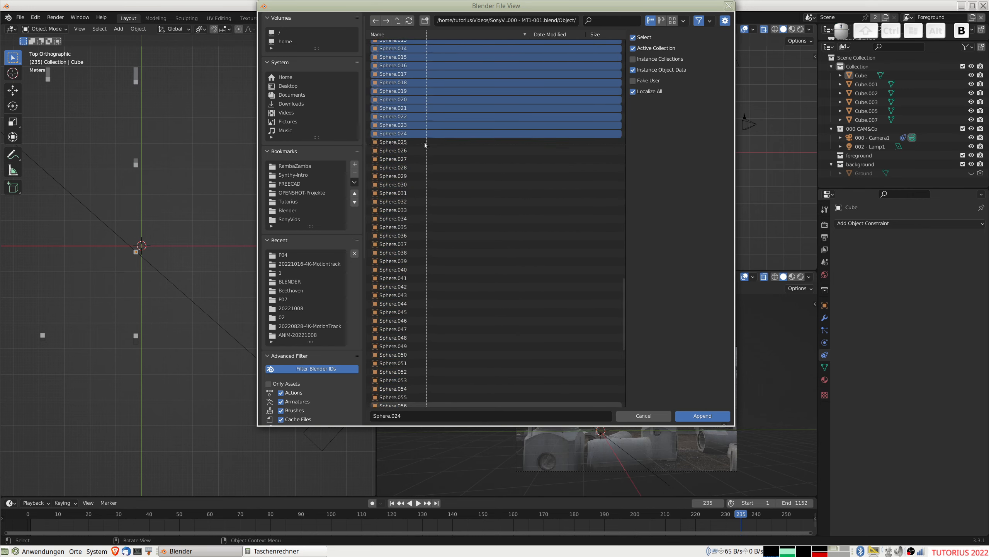
pyautogui.moveTo(423, 141); pyautogui.dragTo(425, 401)
pyautogui.scroll(-15, 480, 269)
pyautogui.press('b')
pyautogui.moveTo(414, 129); pyautogui.dragTo(390, 405)
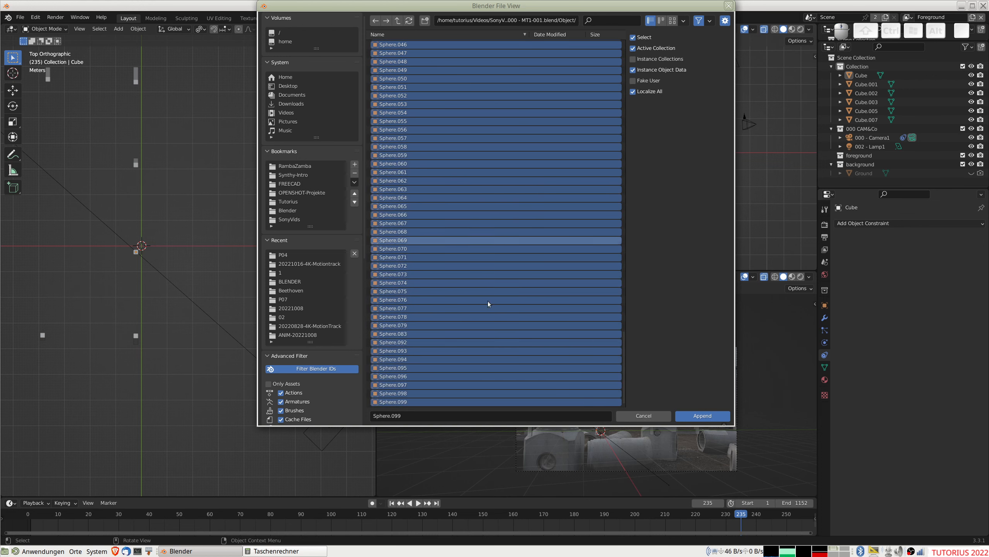
# Check the selection back to the start of the list and append the selected objects to the scene
pyautogui.scroll(8, 483, 332)
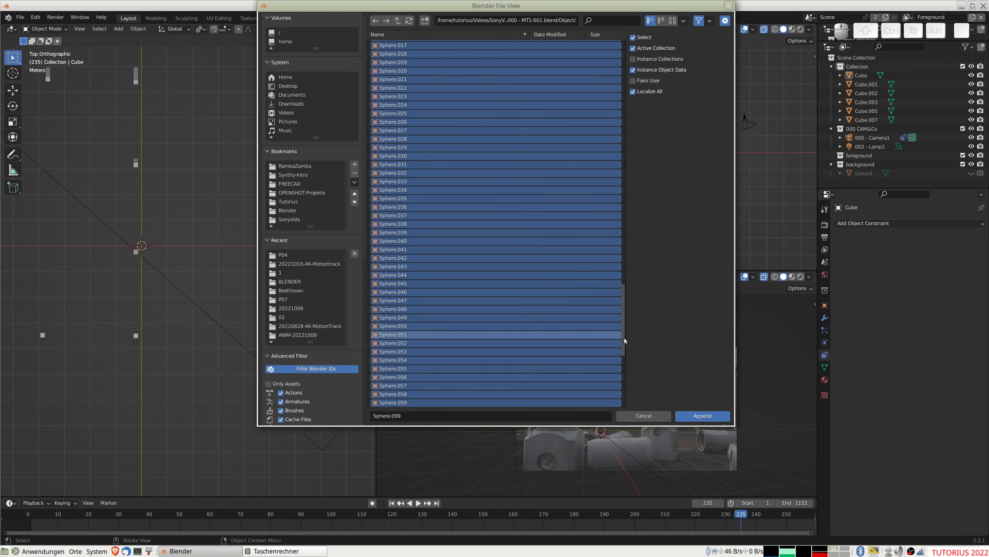
pyautogui.scroll(6, 625, 335)
pyautogui.moveTo(625, 335); pyautogui.dragTo(639, 74)
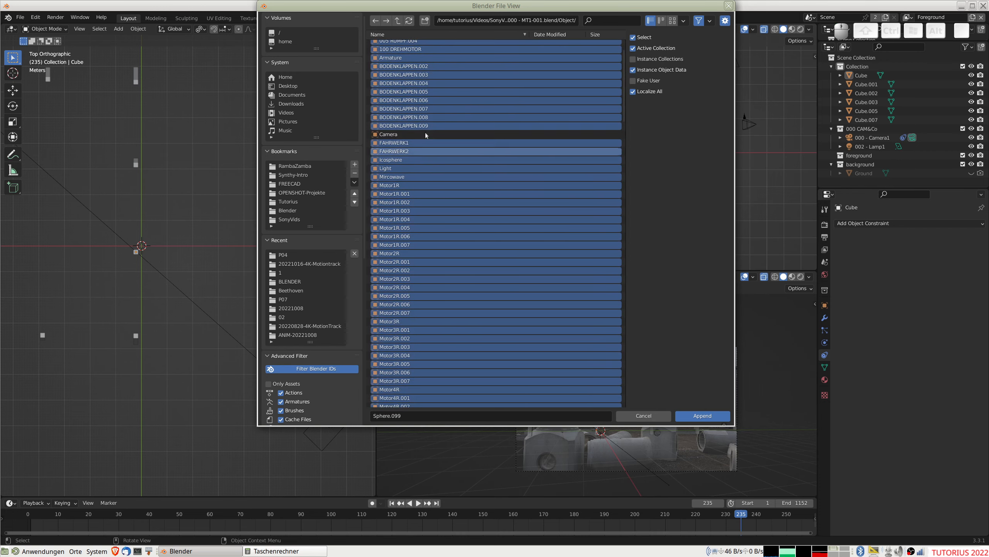
pyautogui.click(698, 415)
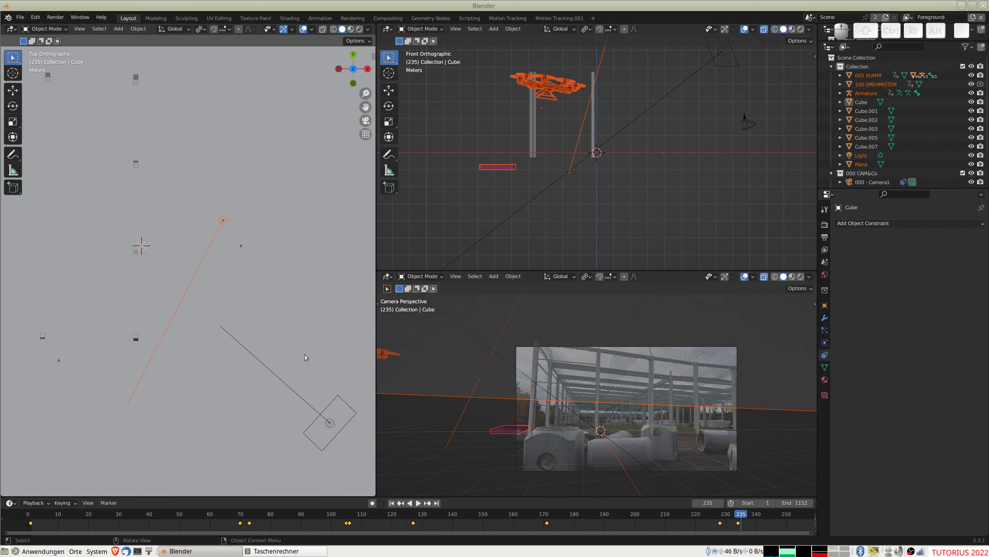
# Delete the appended Plane and hide the 100 DREHMOTOR object in the viewports
pyautogui.click(294, 318)
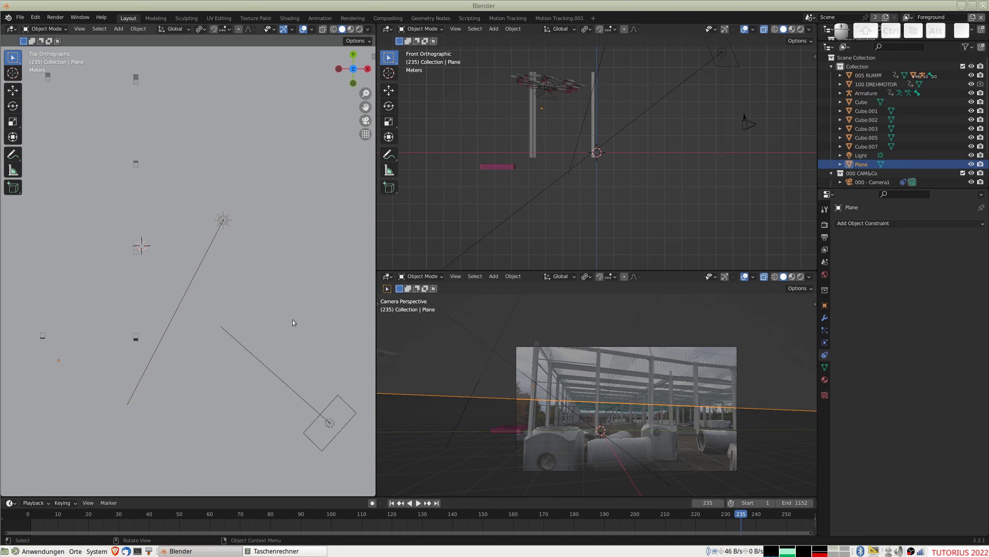
pyautogui.press('Delete')
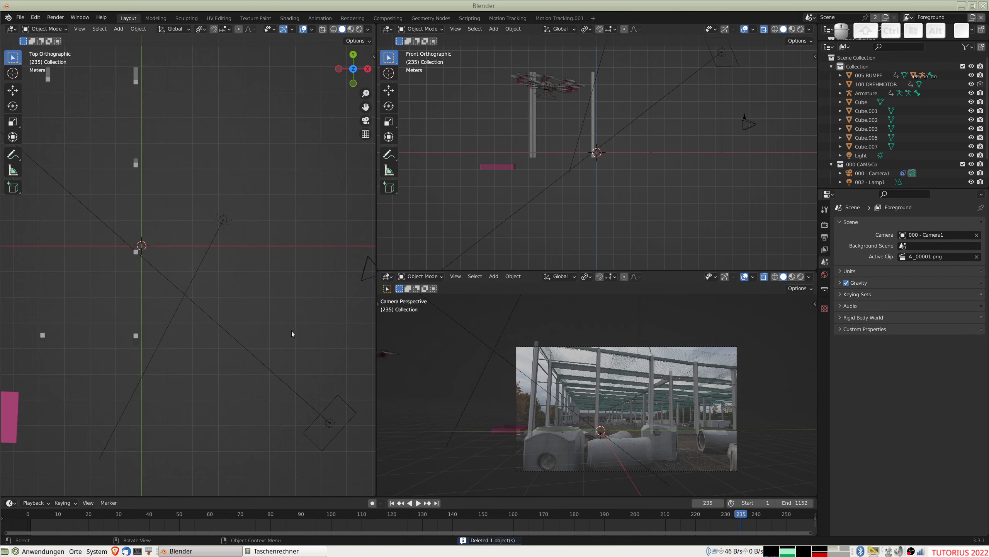
pyautogui.click(510, 431)
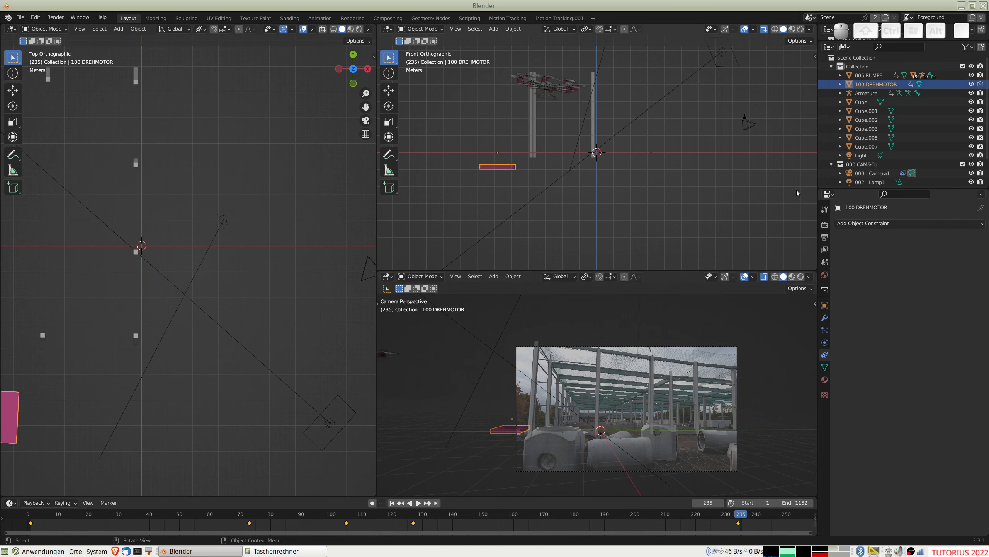
pyautogui.click(972, 84)
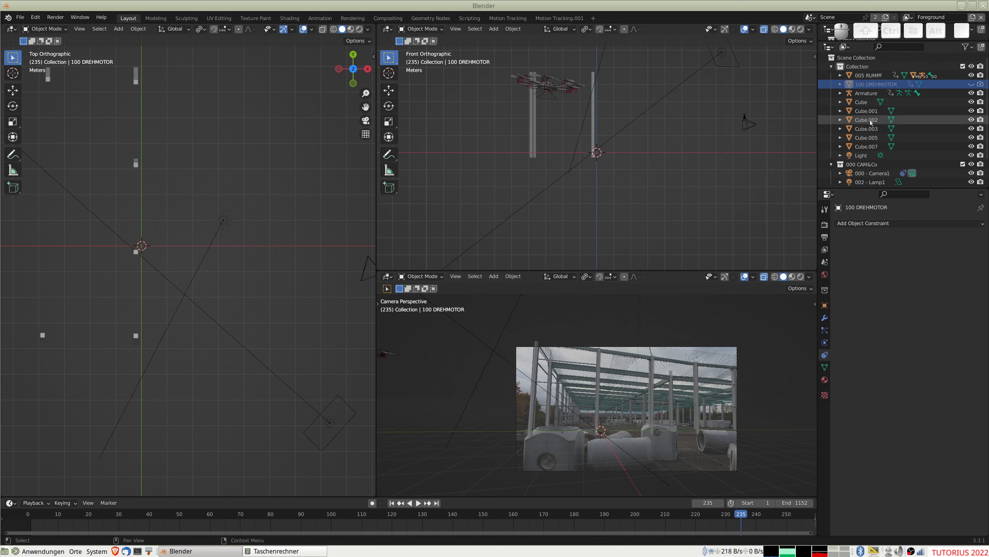
# Clear all keyframes from the 005 RUMPF object and confirm removing its animation
pyautogui.scroll(-3, 871, 122)
pyautogui.scroll(3, 871, 122)
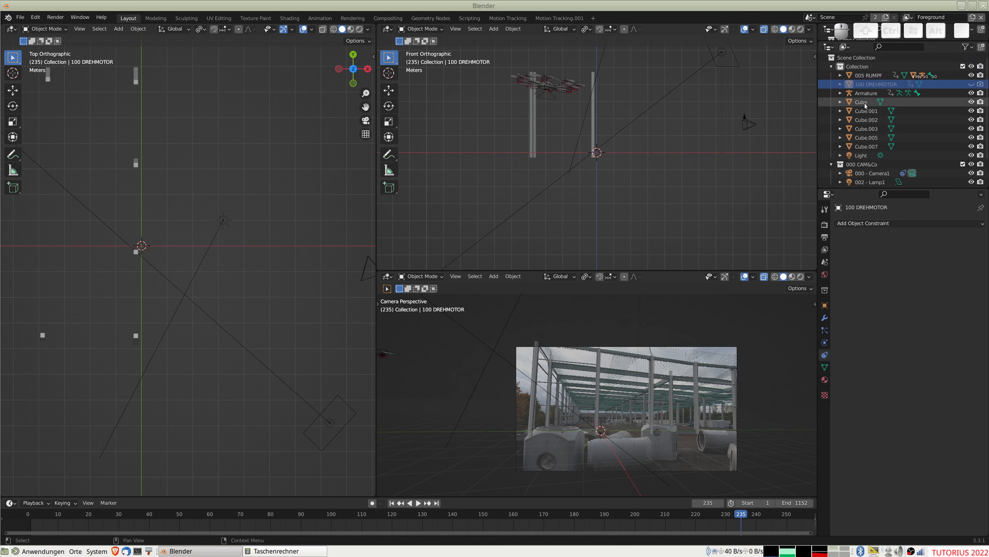
pyautogui.scroll(-3, 902, 158)
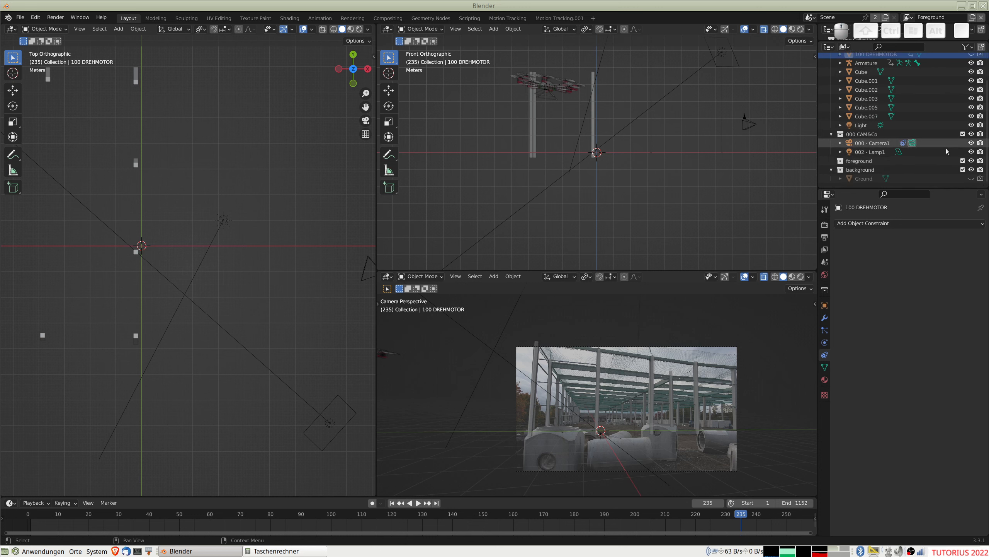
pyautogui.scroll(3, 898, 153)
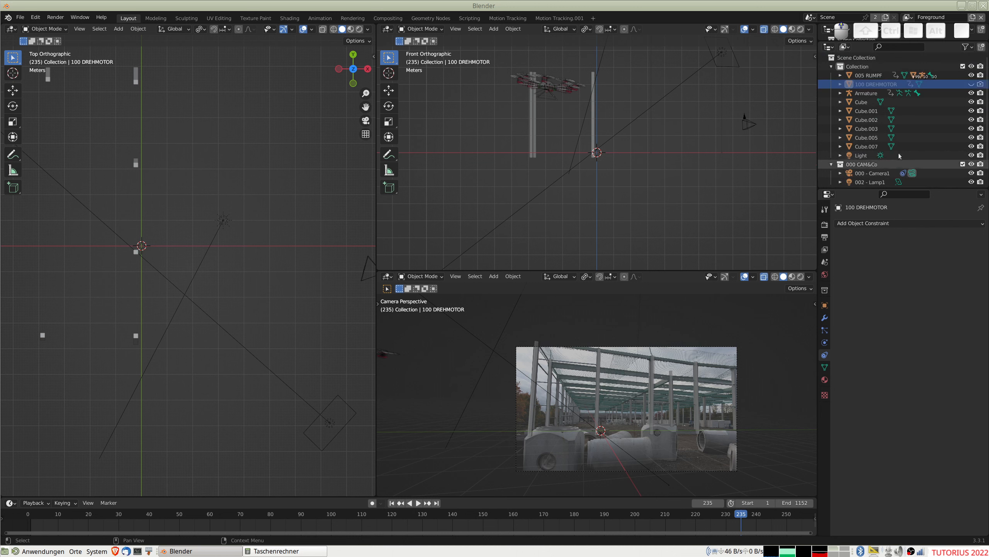
pyautogui.click(872, 77)
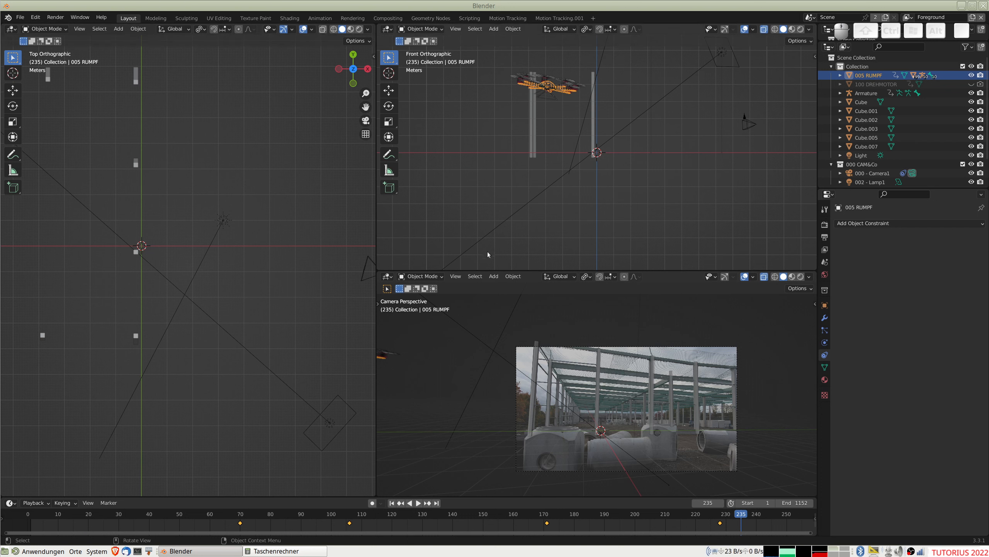
pyautogui.click(513, 276)
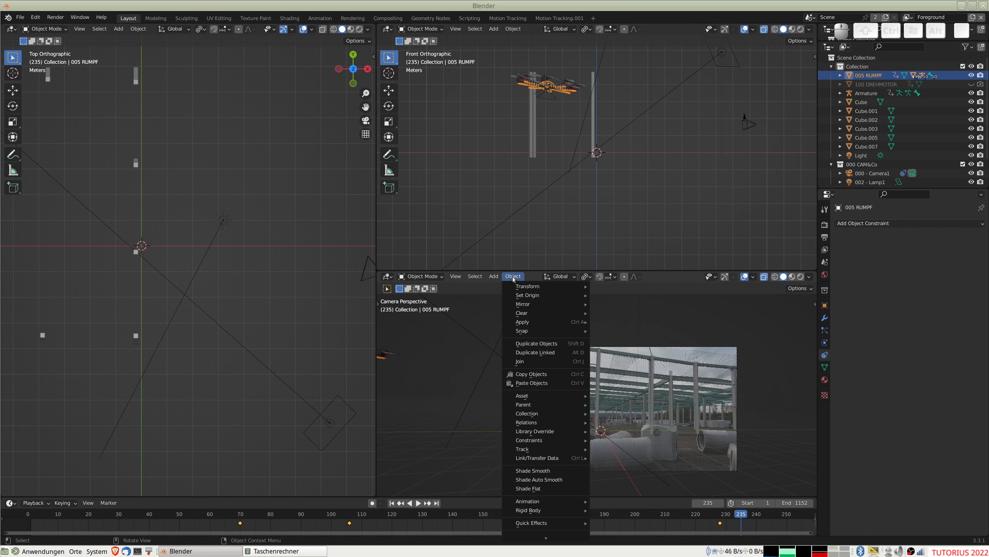
pyautogui.moveTo(543, 396)
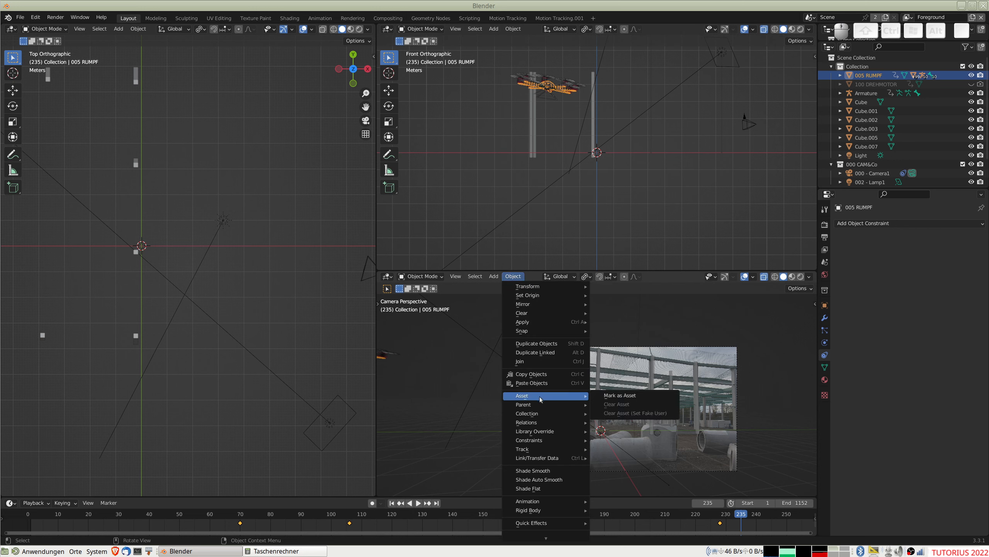
pyautogui.moveTo(546, 451)
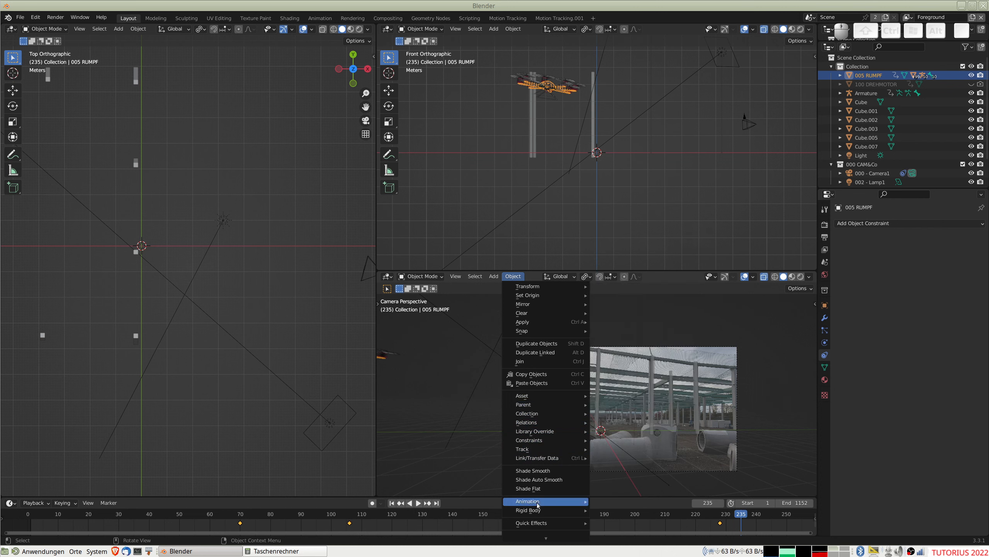
pyautogui.moveTo(545, 501)
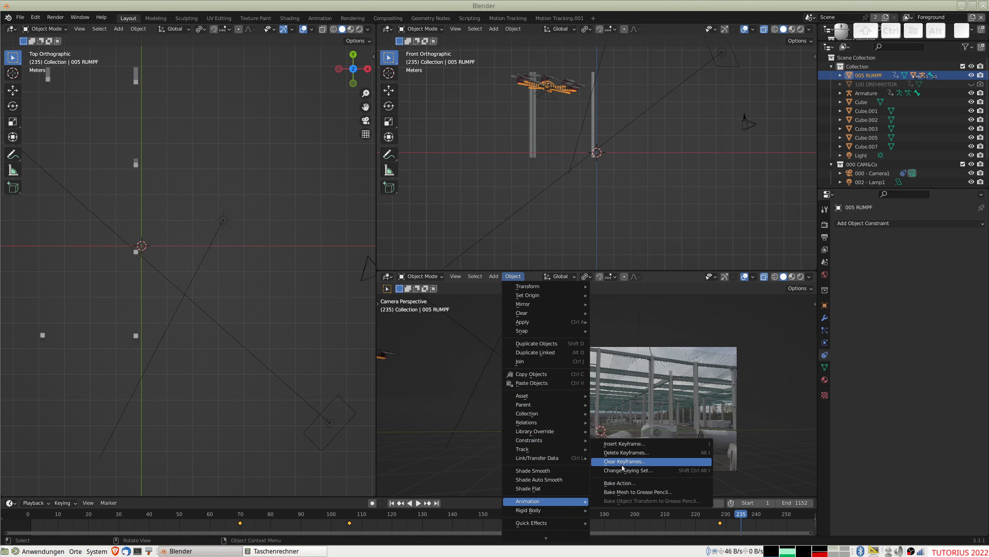
pyautogui.click(635, 462)
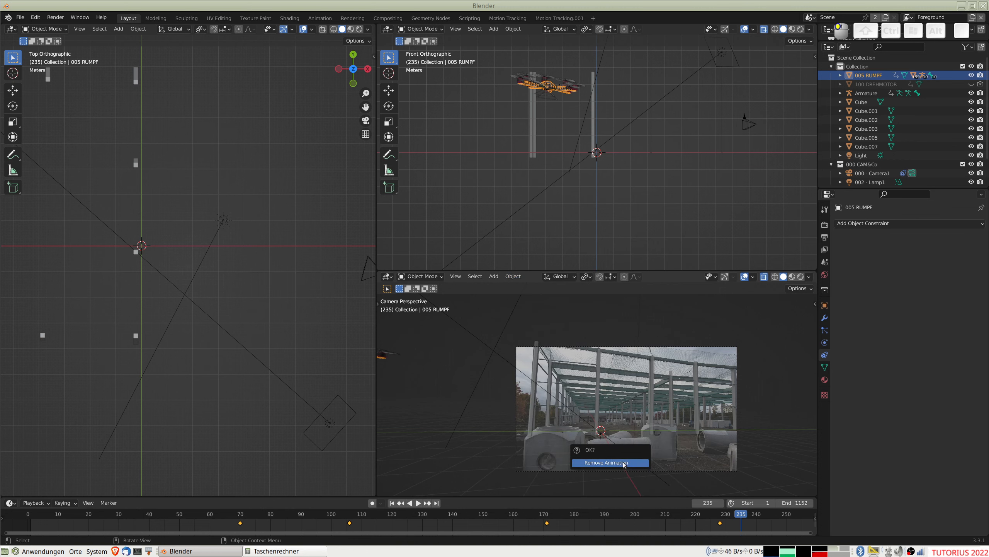
pyautogui.click(625, 464)
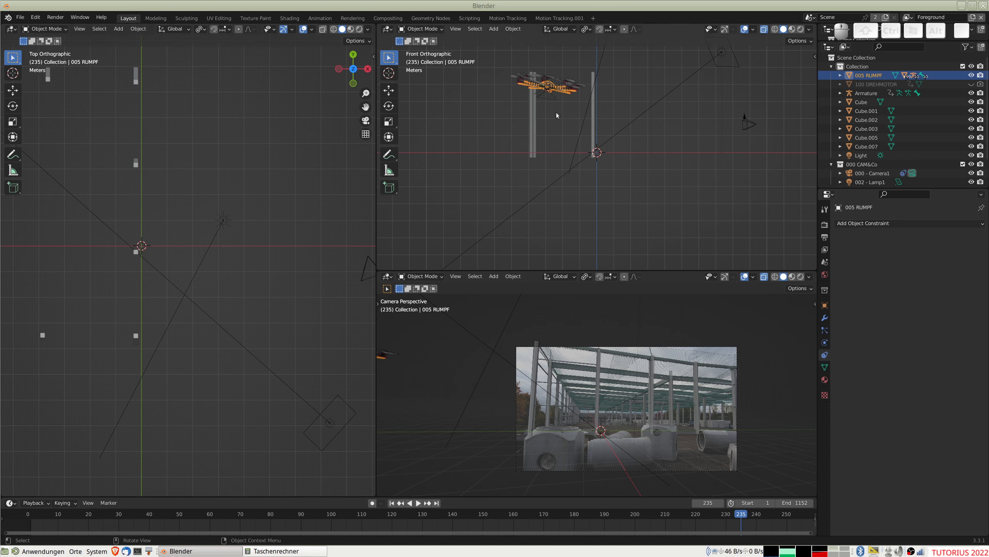
# Play the animation briefly, try hiding 005 RUMPF in the viewports and undo that hiding
pyautogui.press('space')
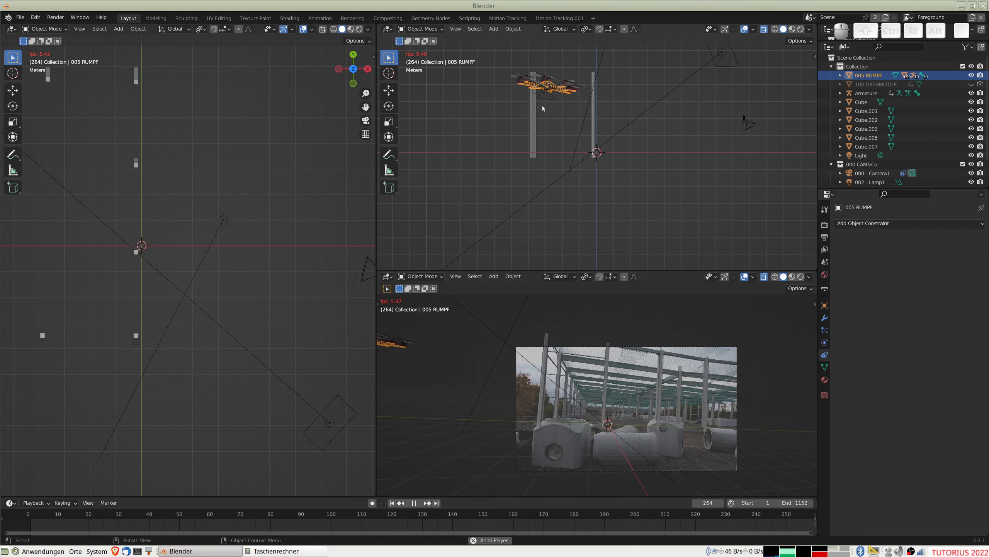
pyautogui.press('space')
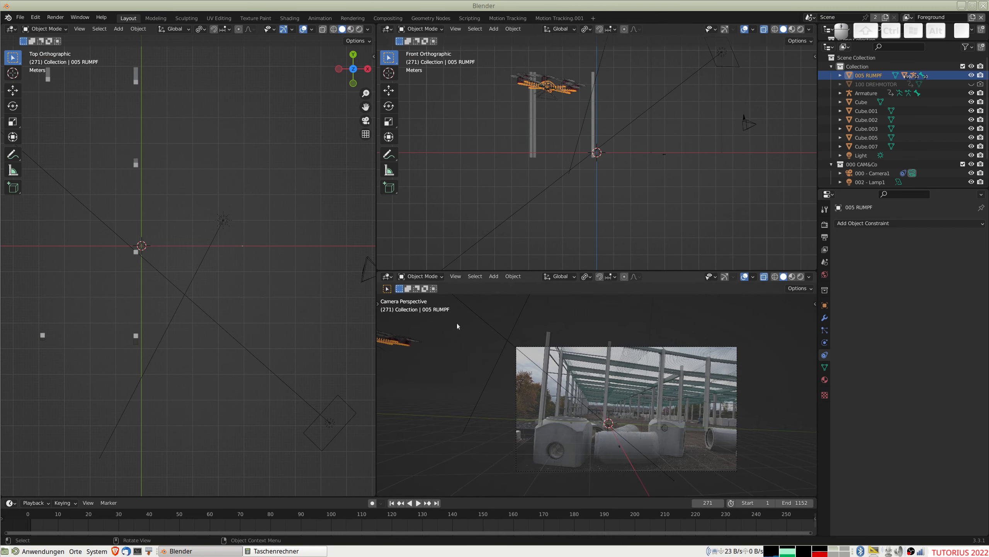
pyautogui.scroll(-4, 443, 334)
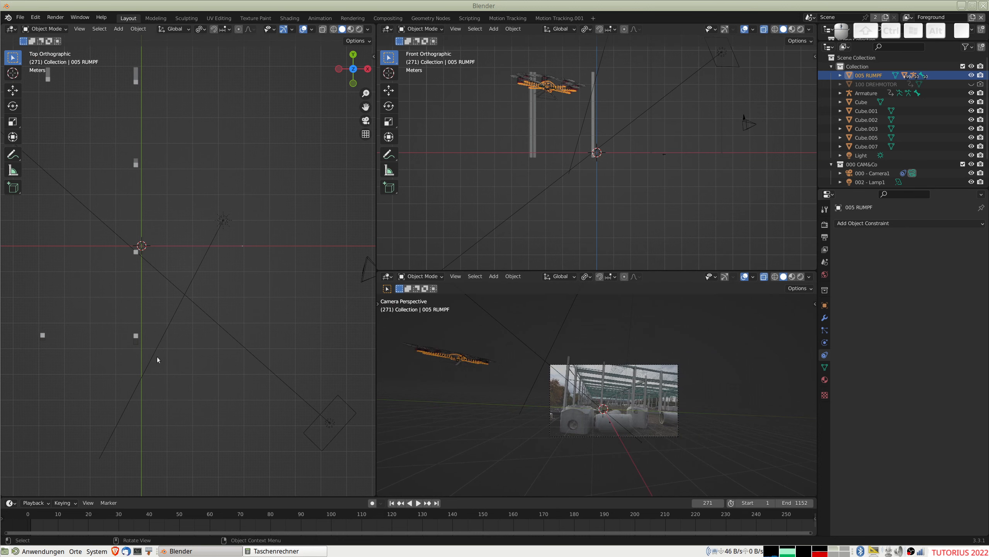
pyautogui.scroll(-5, 179, 350)
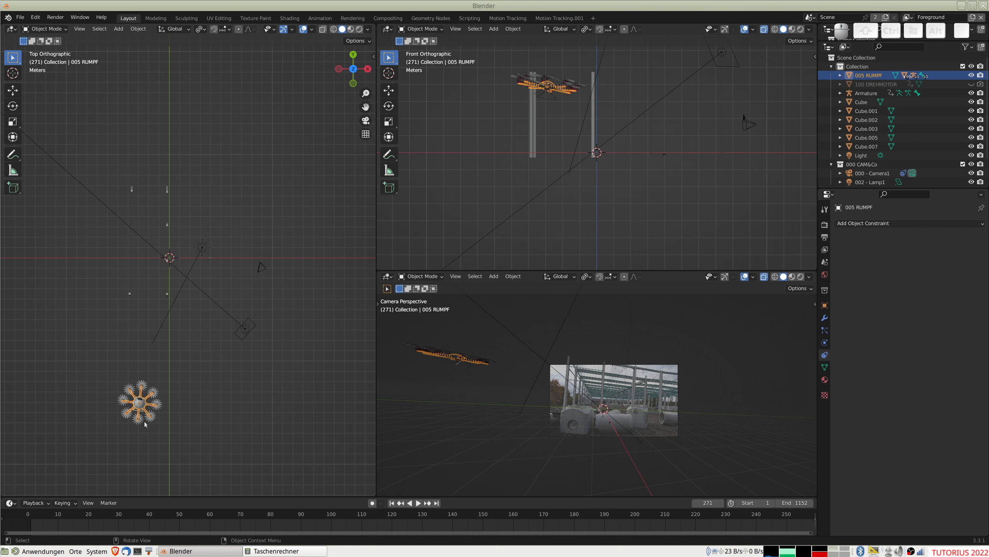
pyautogui.press('h')
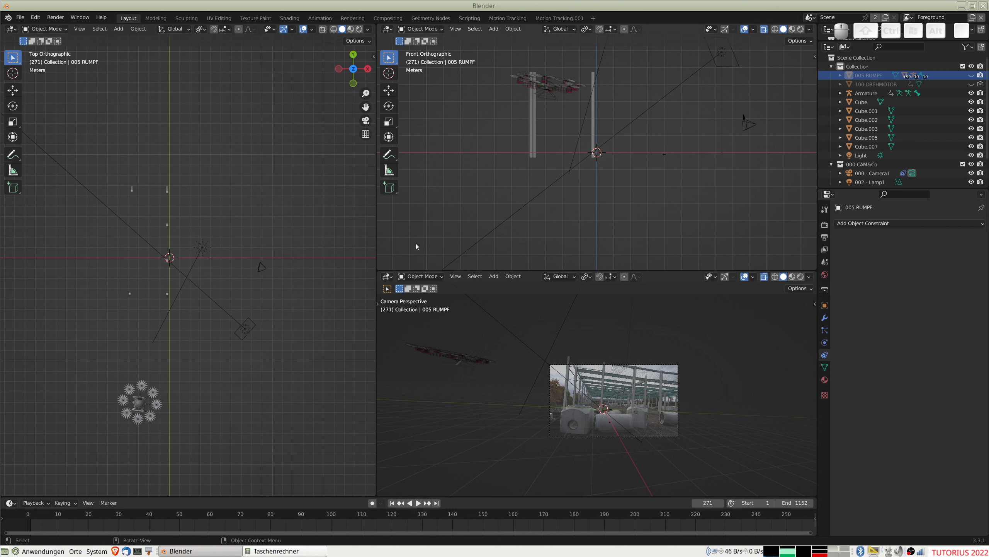
pyautogui.hotkey('ctrl', 'z')
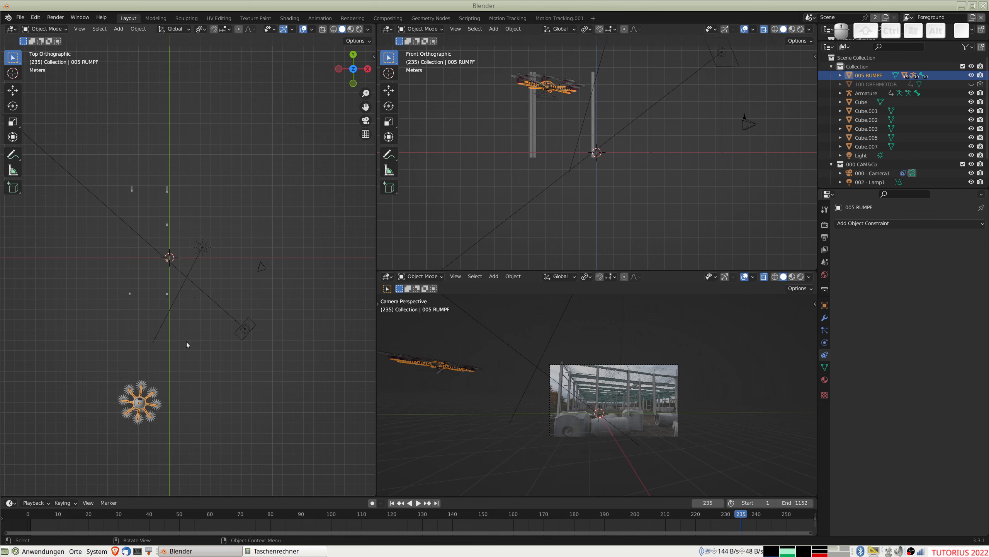
# Move 005 RUMPF about 15.8 m along Y among the pillars and rotate it level in the front view
pyautogui.press('g')
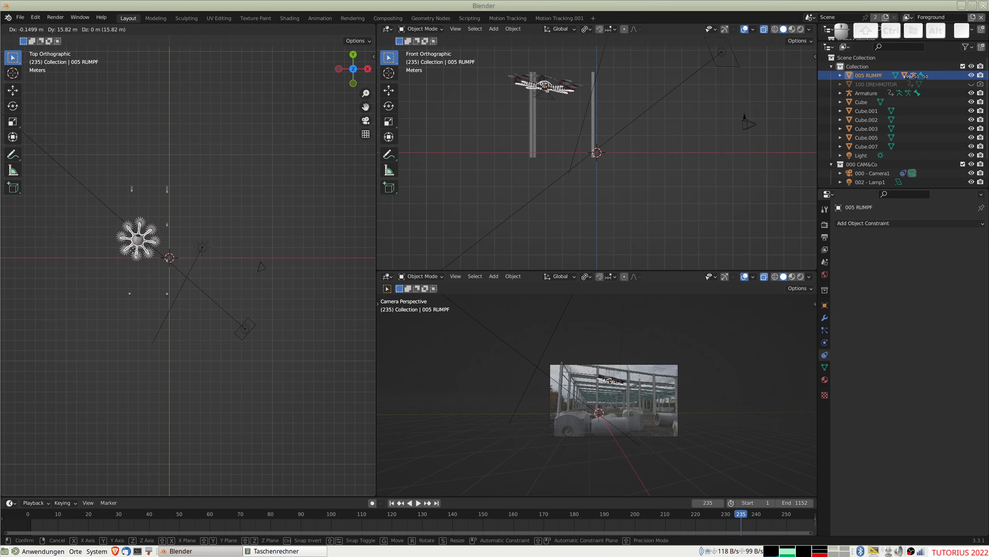
pyautogui.click(134, 252)
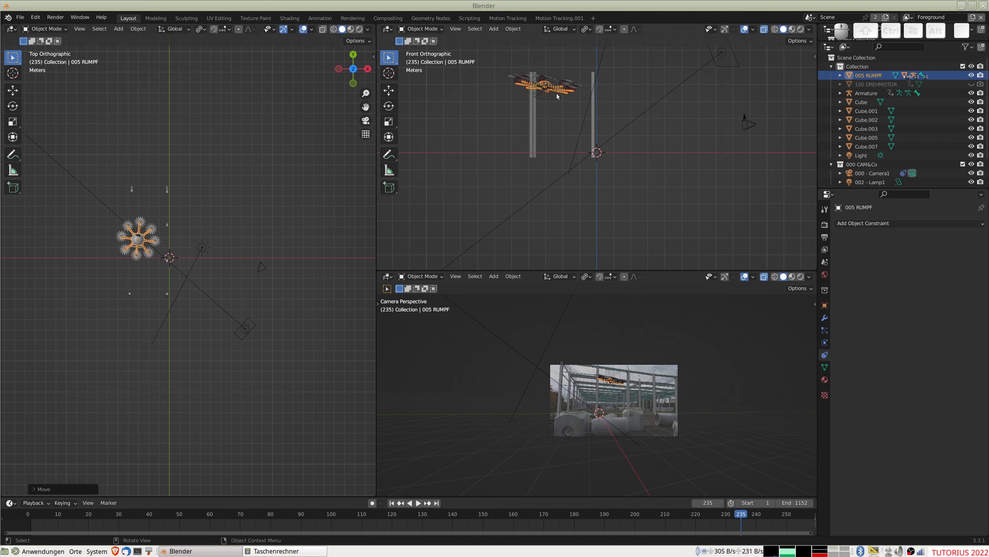
pyautogui.scroll(3, 555, 60)
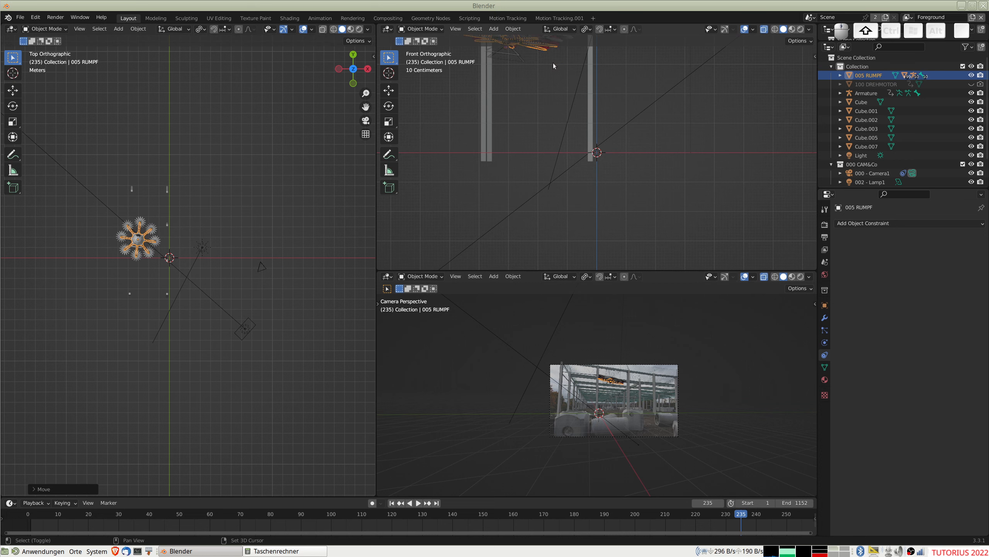
pyautogui.keyDown('shift'); pyautogui.moveTo(544, 83); pyautogui.dragTo(575, 229, button='middle'); pyautogui.keyUp('shift')
pyautogui.press('r')
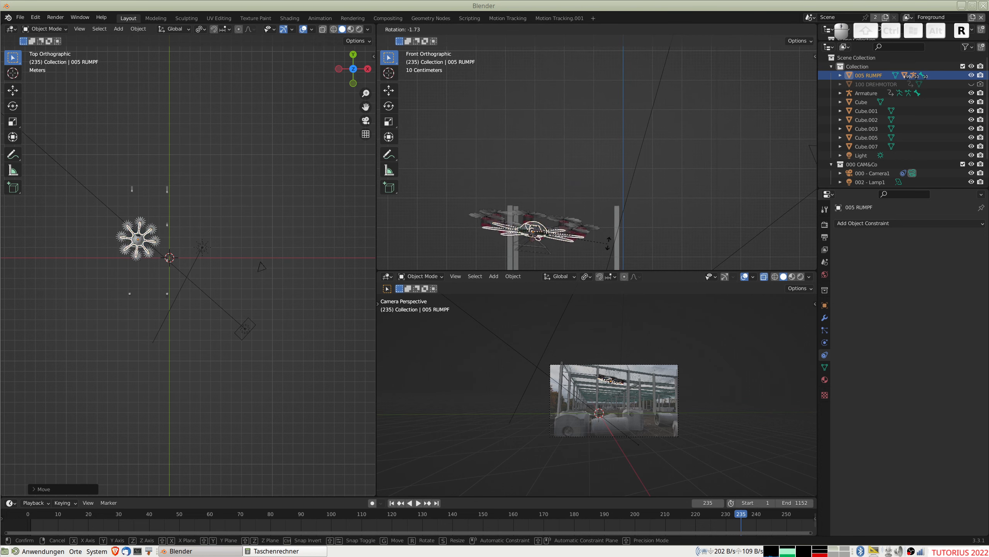
pyautogui.click(616, 236)
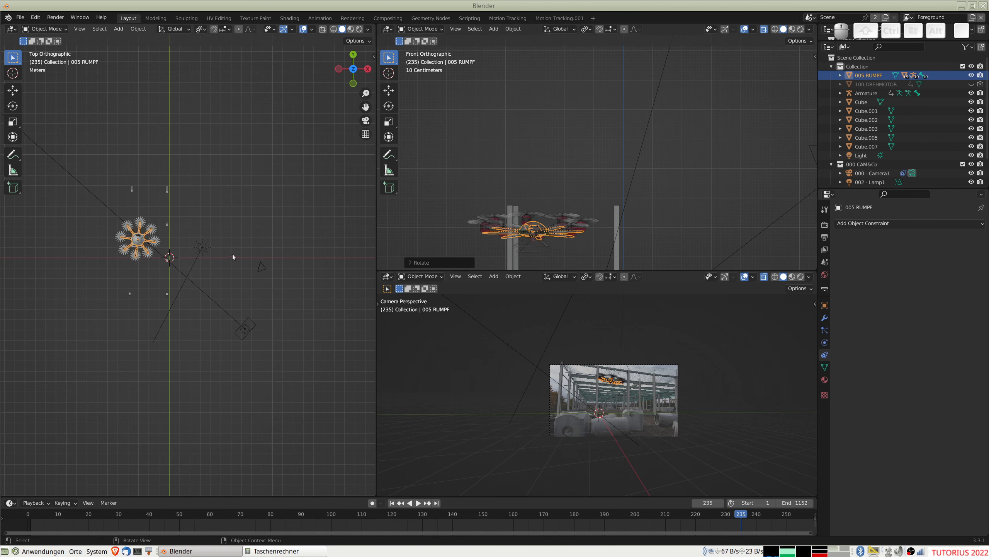
# Level 005 RUMPF in the camera view by rotating it about -5.3 degrees
pyautogui.press('KP_0')
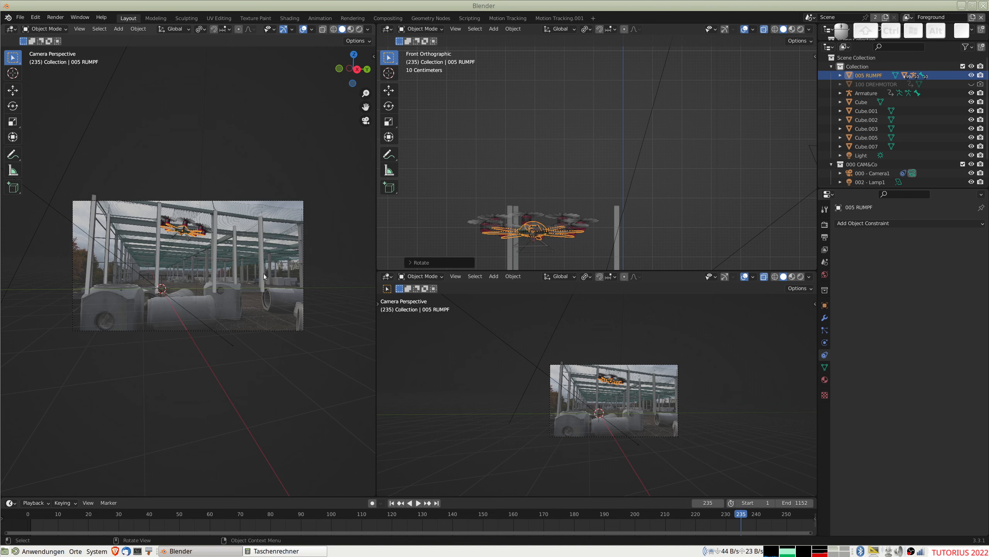
pyautogui.press('r')
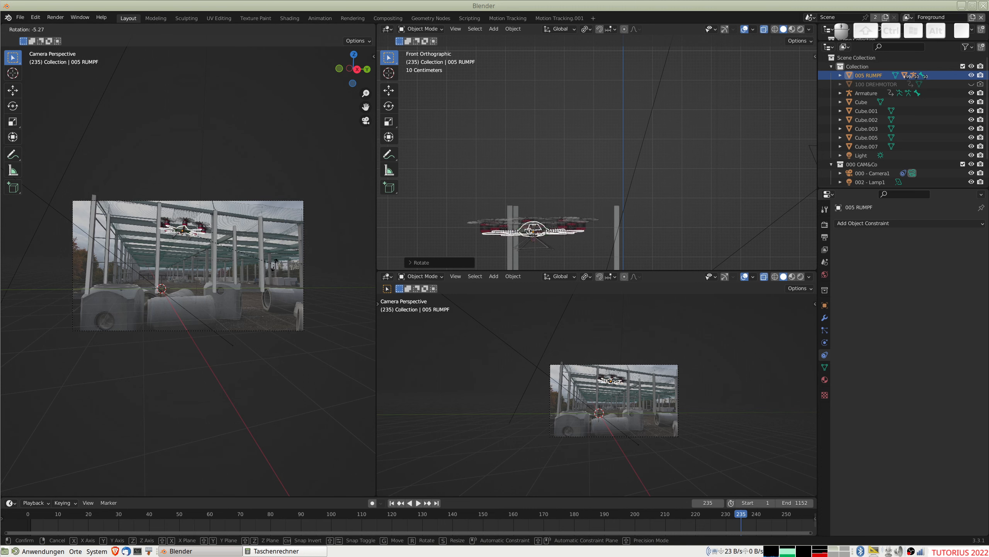
pyautogui.click(273, 261)
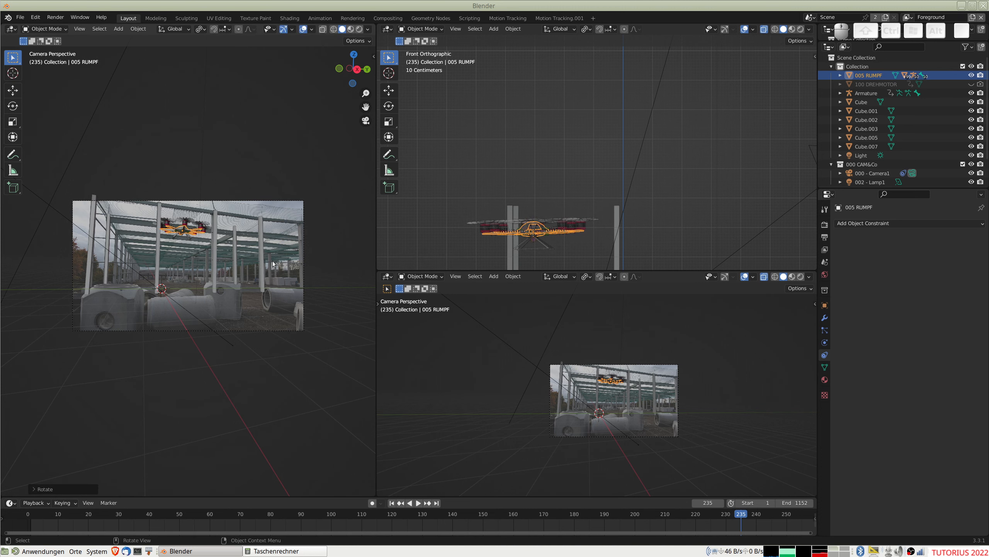
pyautogui.press('KP_1')
pyautogui.scroll(-3, 272, 261)
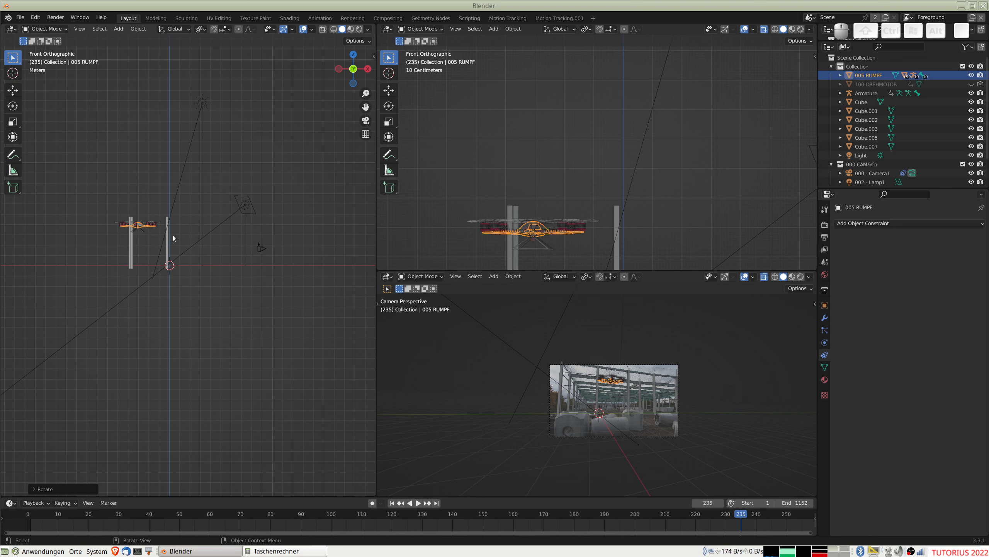
pyautogui.scroll(6, 665, 447)
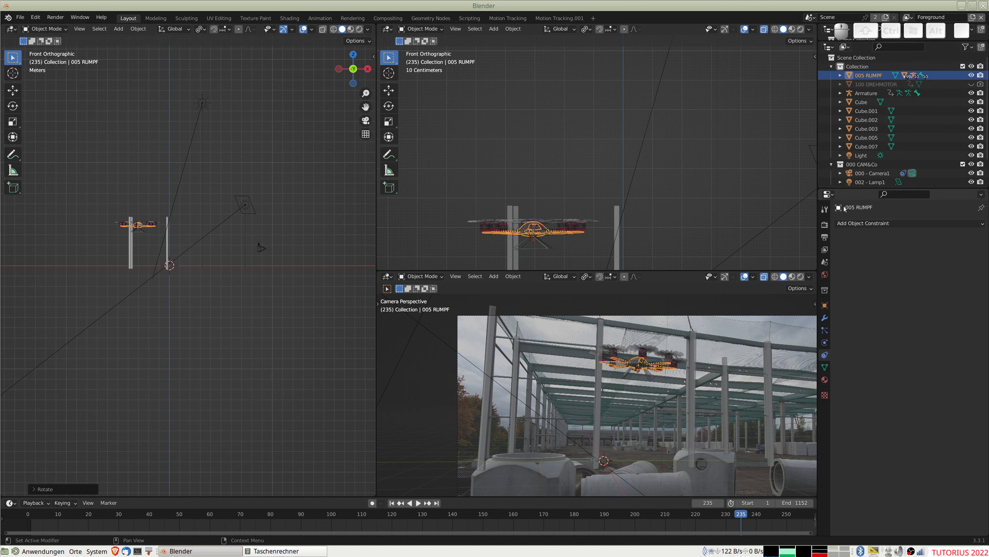
# Set the output resolution scale to 10% and render a test image of frame 235
pyautogui.click(825, 239)
pyautogui.click(937, 253)
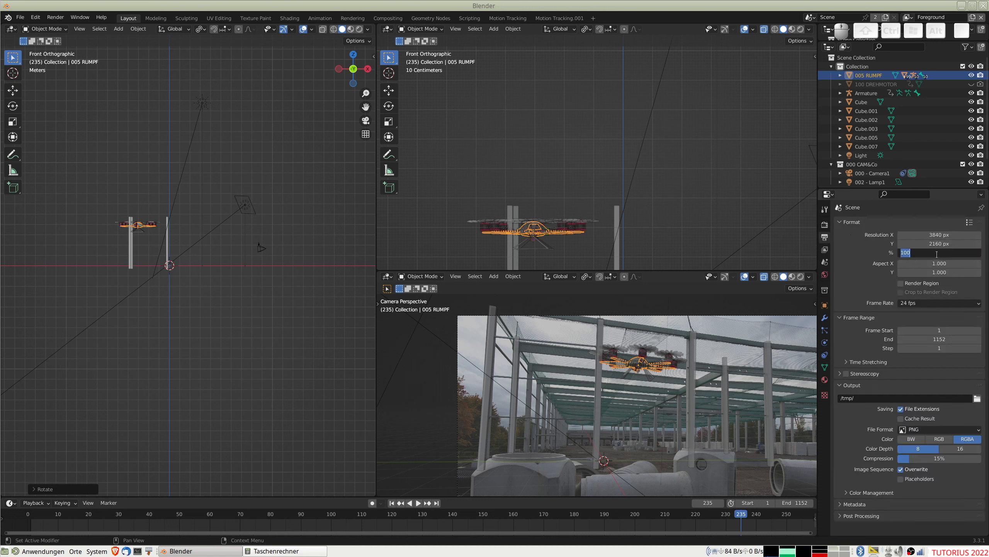
pyautogui.write('10')
pyautogui.press('Return')
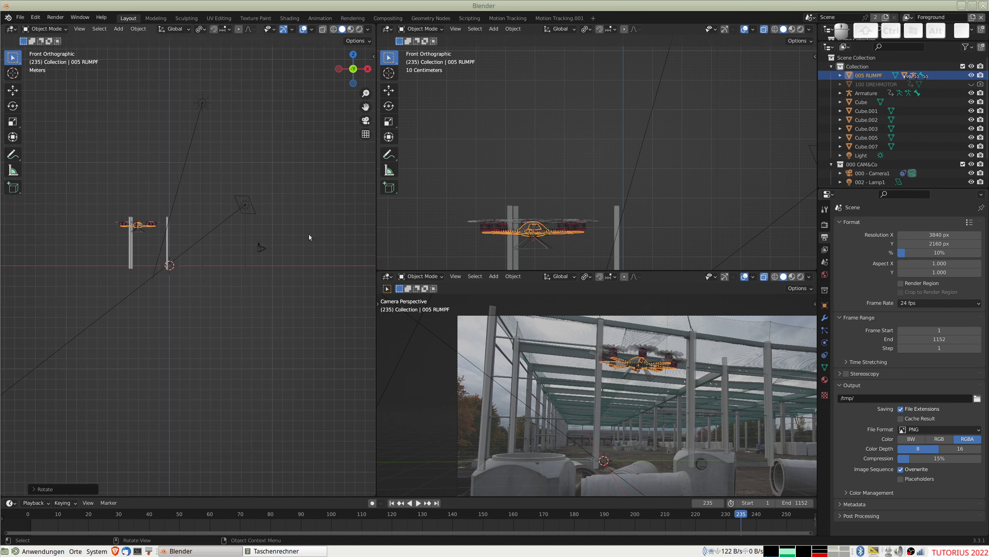
pyautogui.press('F12')
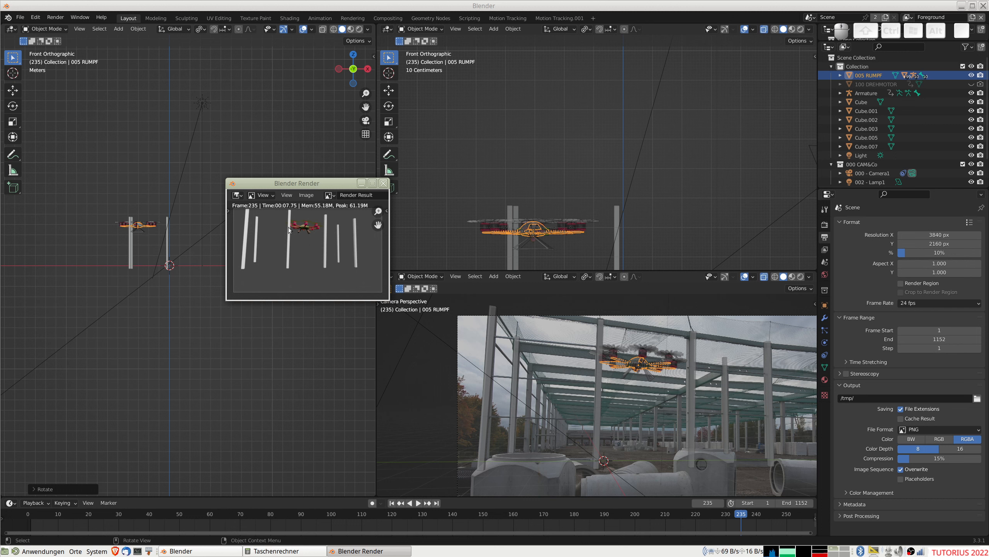
pyautogui.press('Escape')
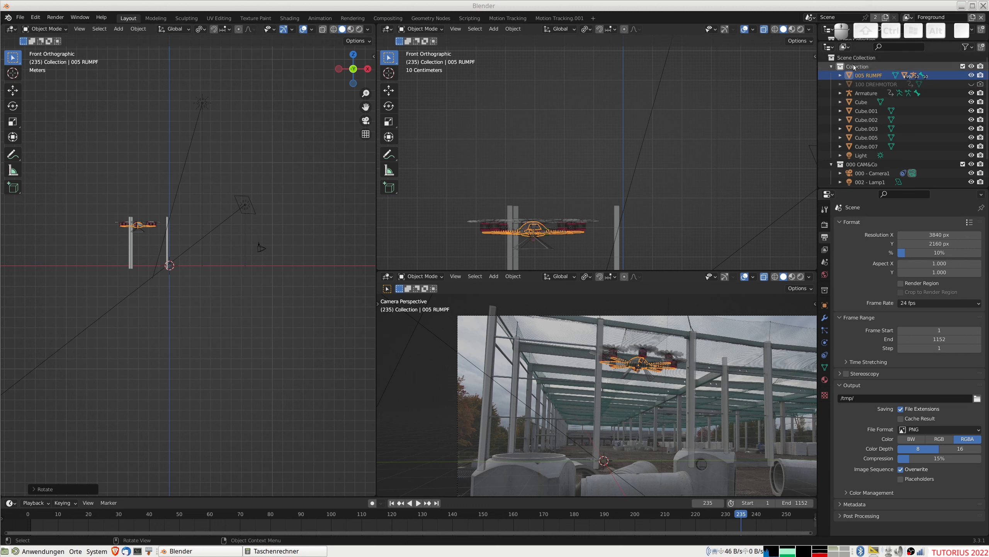
# Show the view layer settings and make Background the active view layer
pyautogui.click(825, 249)
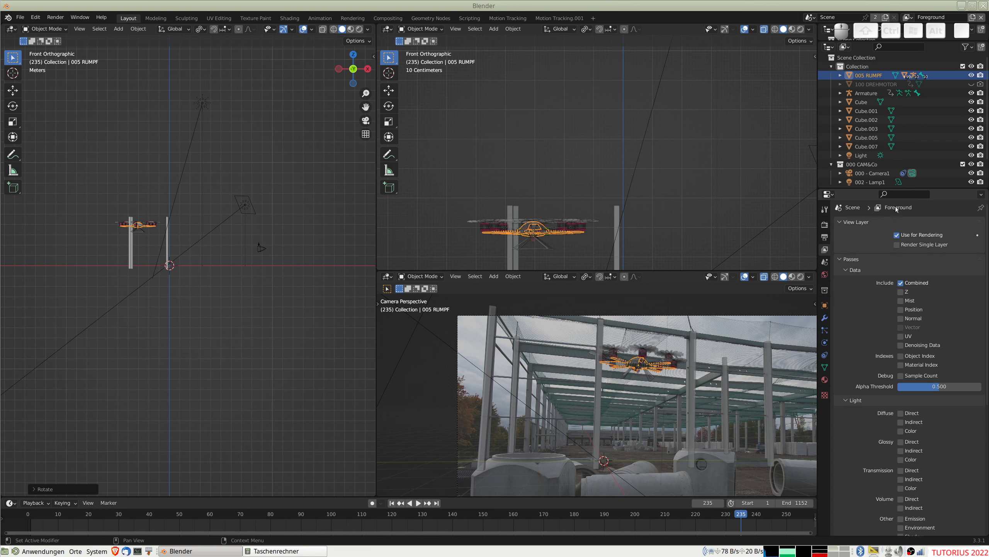
pyautogui.doubleClick(945, 16)
pyautogui.click(954, 18)
pyautogui.click(973, 17)
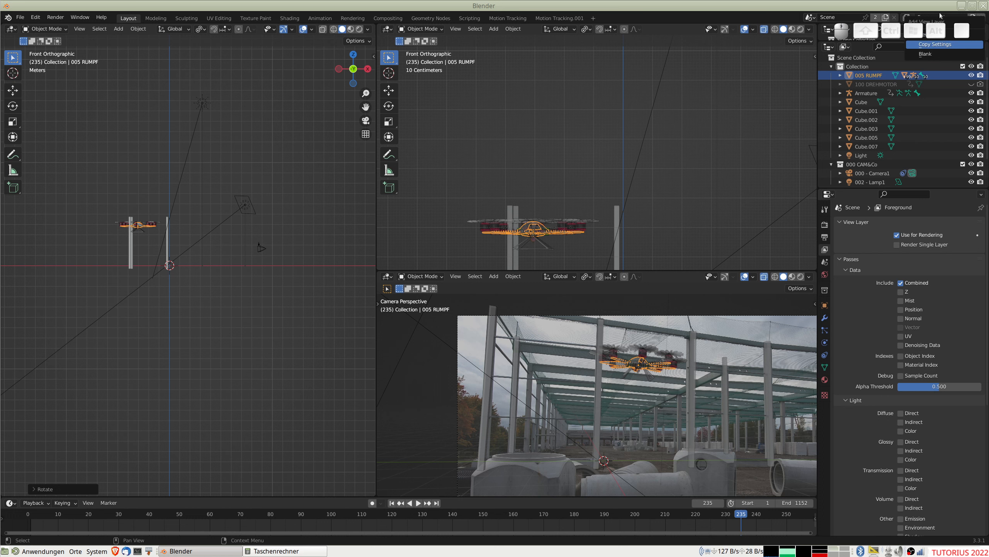
pyautogui.moveTo(843, 34); pyautogui.dragTo(679, 72)
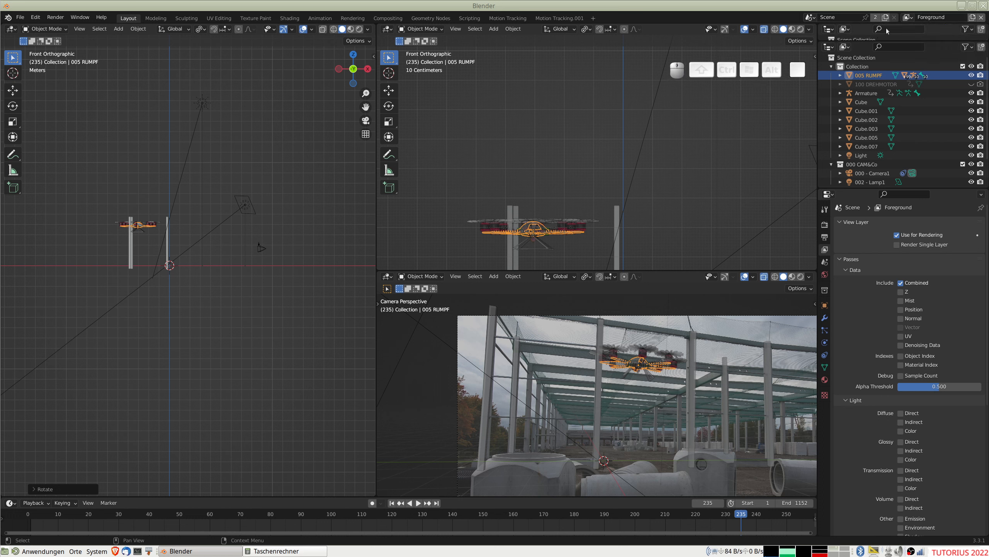
pyautogui.click(907, 17)
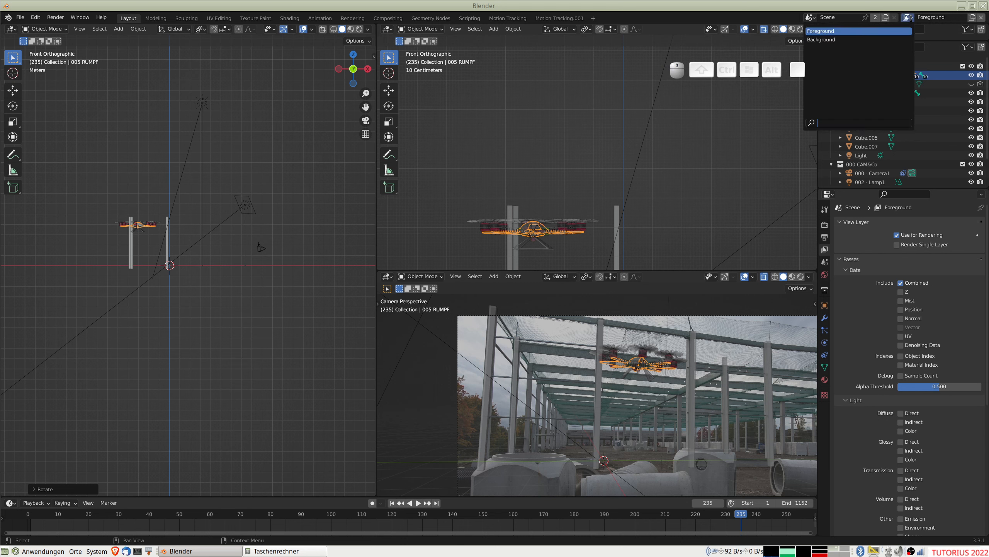
pyautogui.click(825, 40)
pyautogui.moveTo(677, 72); pyautogui.dragTo(821, 77)
pyautogui.moveTo(896, 40); pyautogui.dragTo(892, 61)
pyautogui.moveTo(821, 80); pyautogui.dragTo(851, 42)
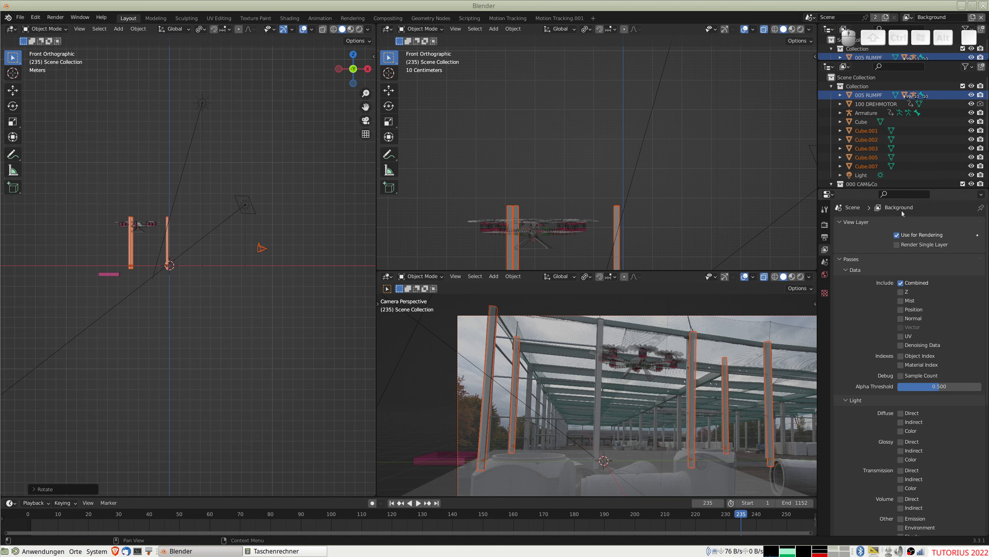
# Examine the Background view layer's pass settings and the scene's collections in the outliner
pyautogui.scroll(-10, 932, 328)
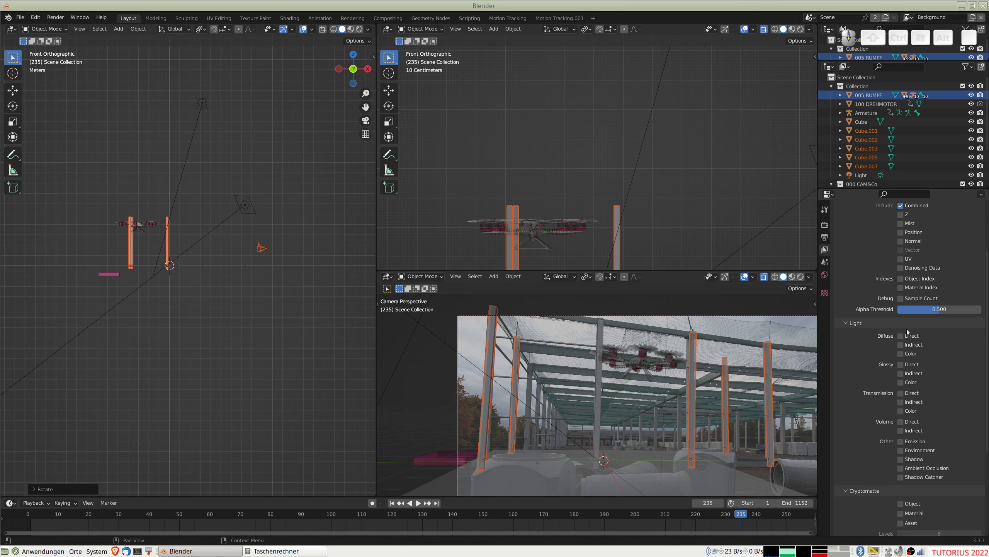
pyautogui.scroll(8, 908, 331)
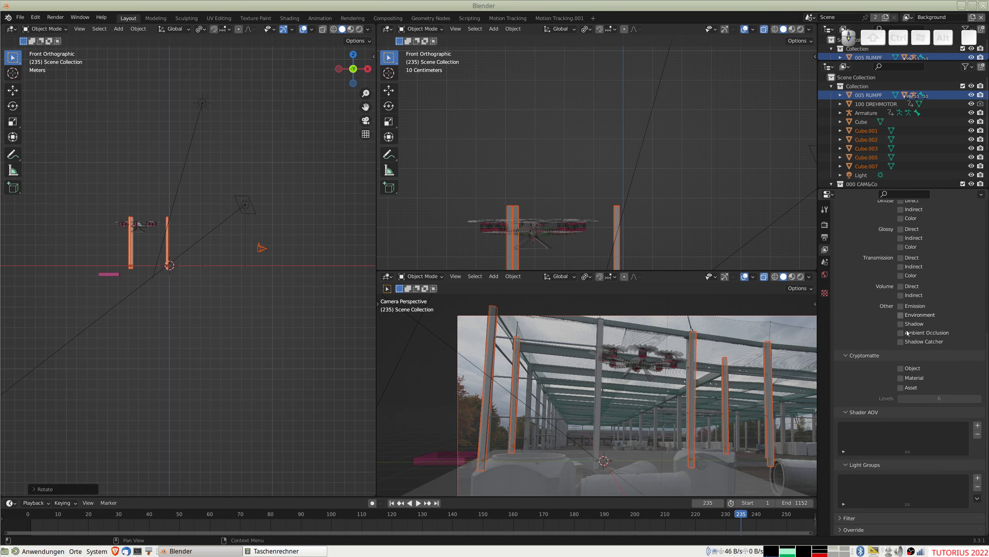
pyautogui.scroll(4, 907, 331)
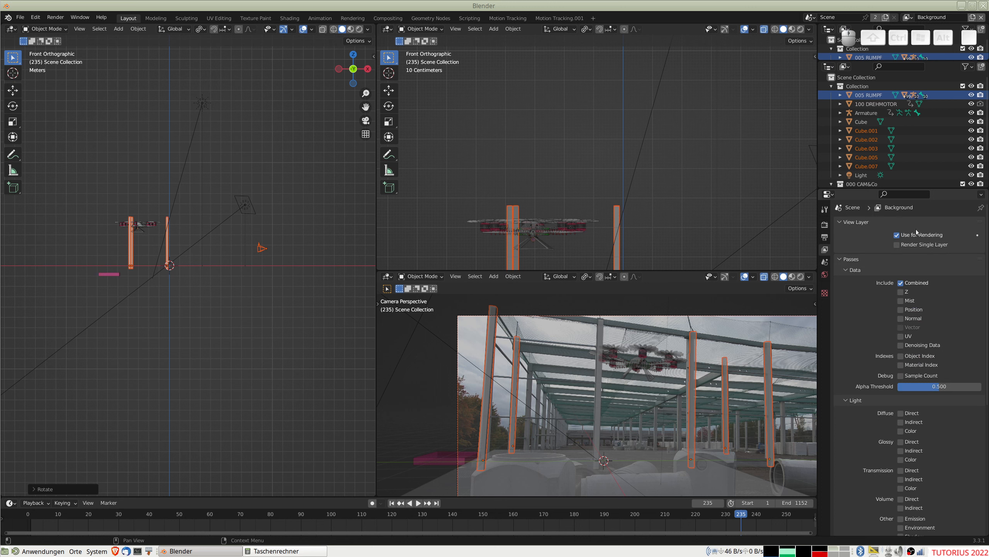
pyautogui.scroll(-6, 888, 274)
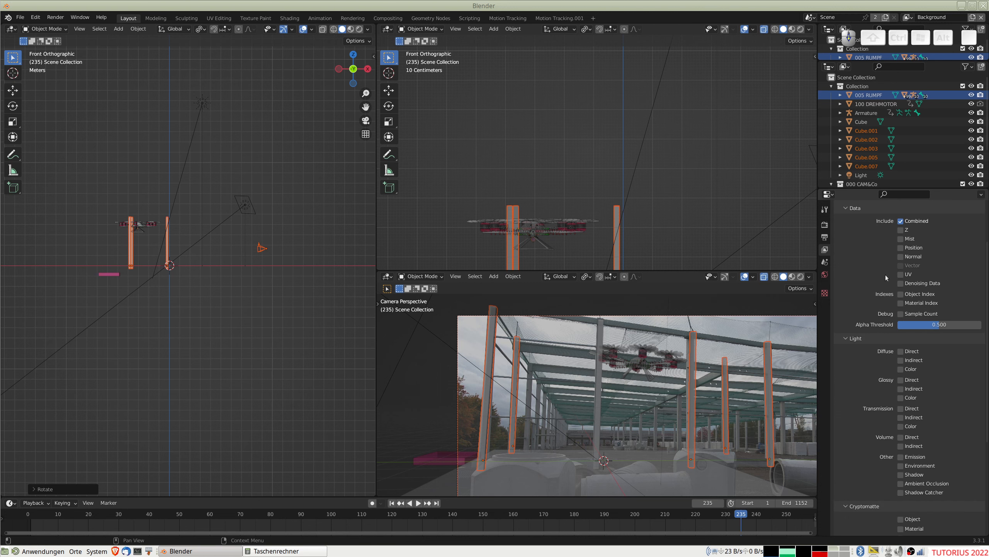
pyautogui.scroll(-7, 883, 273)
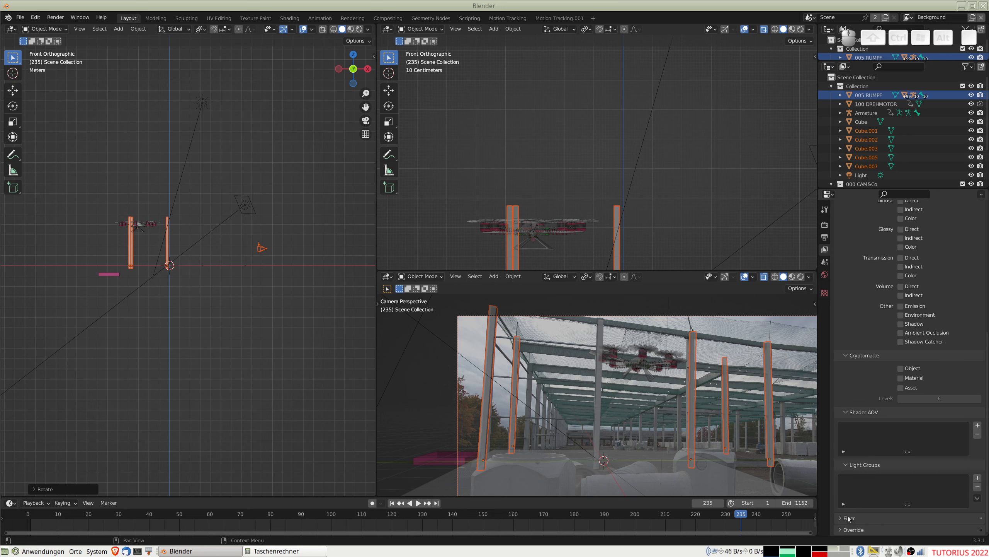
pyautogui.scroll(13, 902, 335)
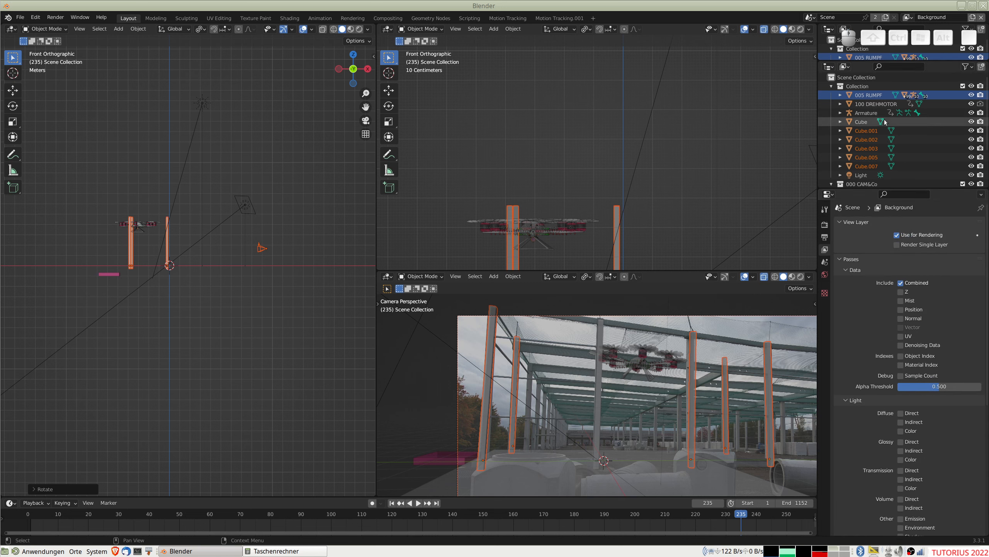
pyautogui.scroll(-3, 885, 122)
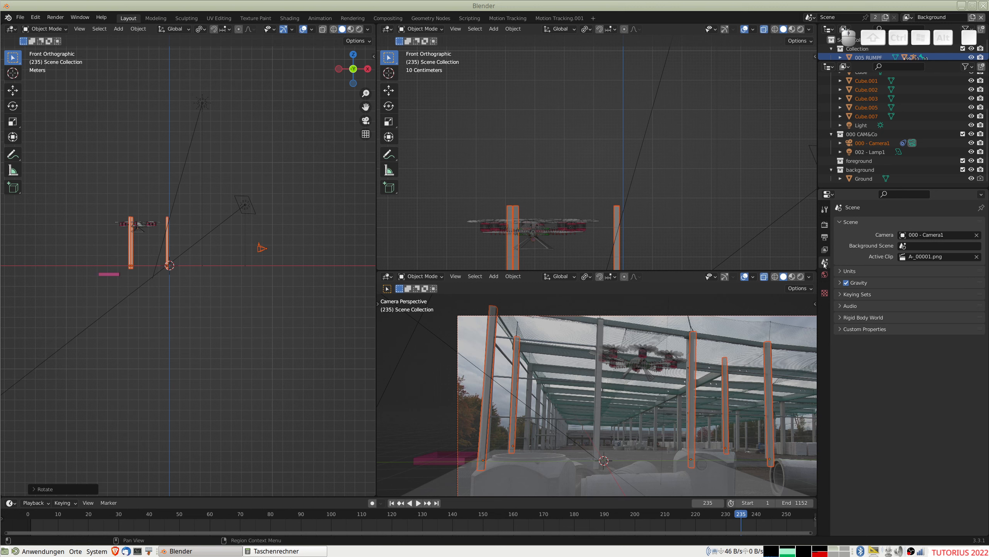
# Use an Image Texture as the colour of the World background
pyautogui.click(824, 274)
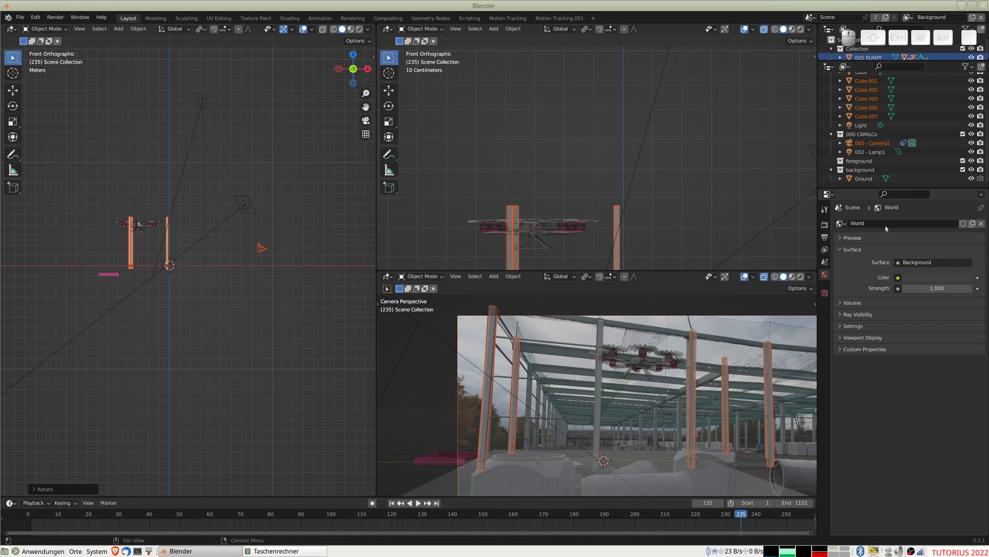
pyautogui.click(898, 277)
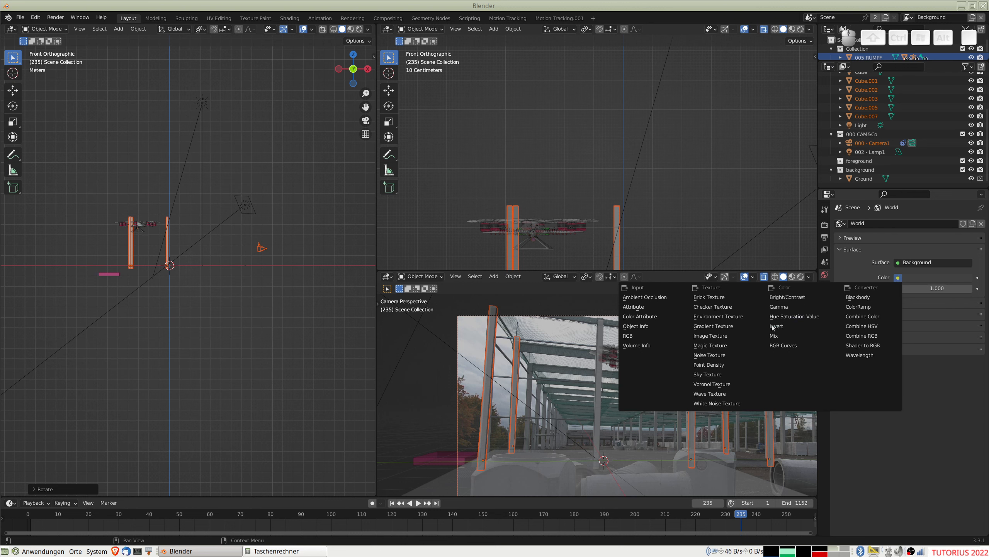
pyautogui.click(713, 337)
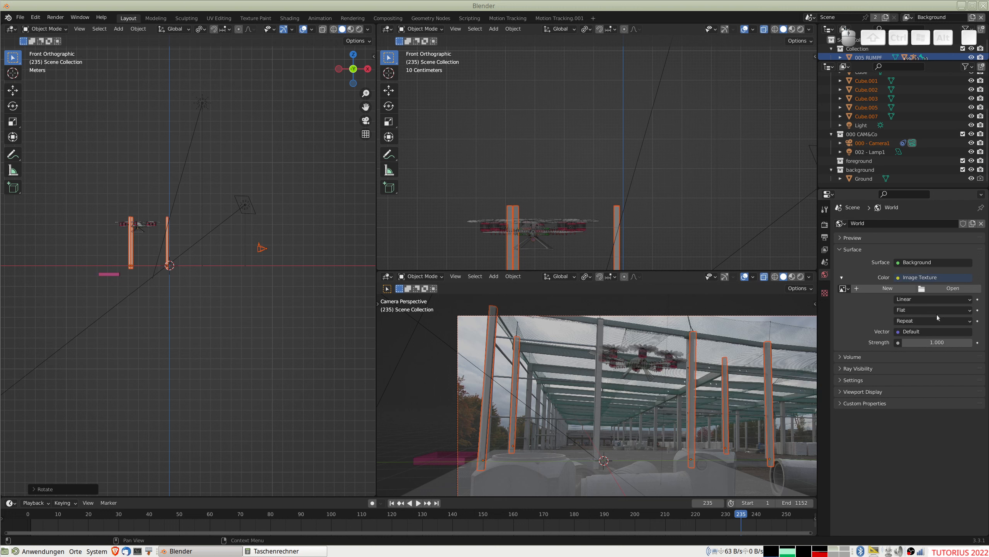
# Set the World image texture to Smart interpolation and Extend, with Window texture coordinates as its vector
pyautogui.click(911, 300)
pyautogui.click(911, 300)
pyautogui.click(911, 304)
pyautogui.click(913, 338)
pyautogui.click(914, 321)
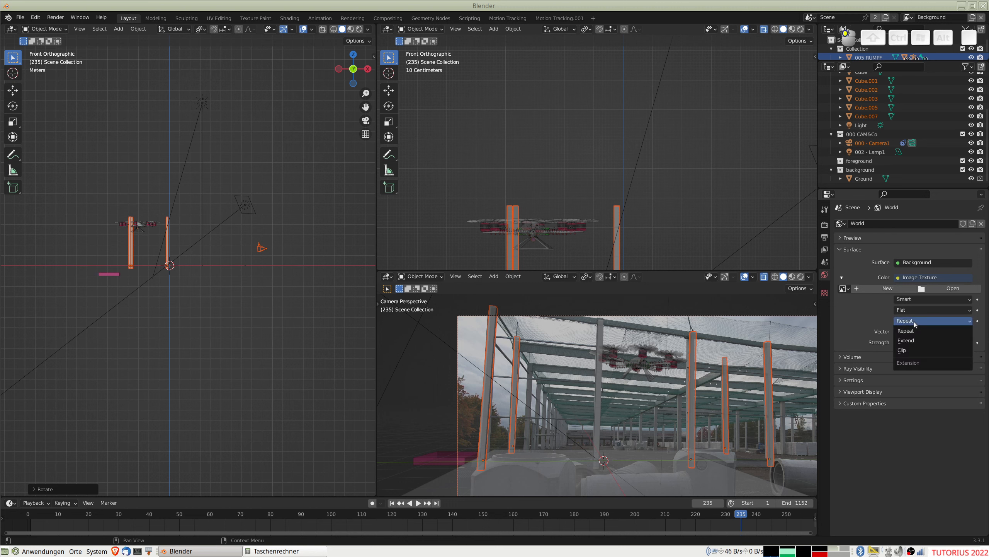
pyautogui.click(914, 341)
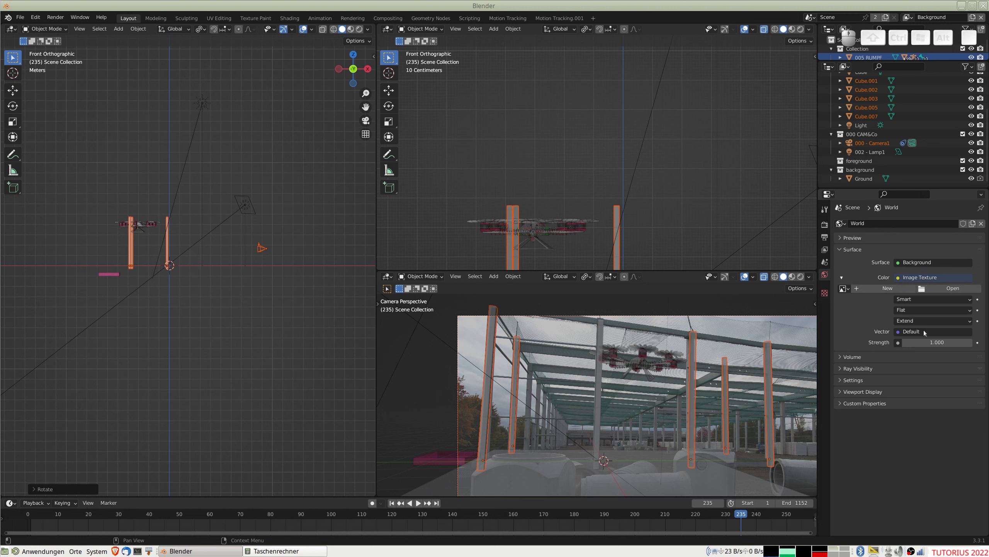
pyautogui.click(898, 332)
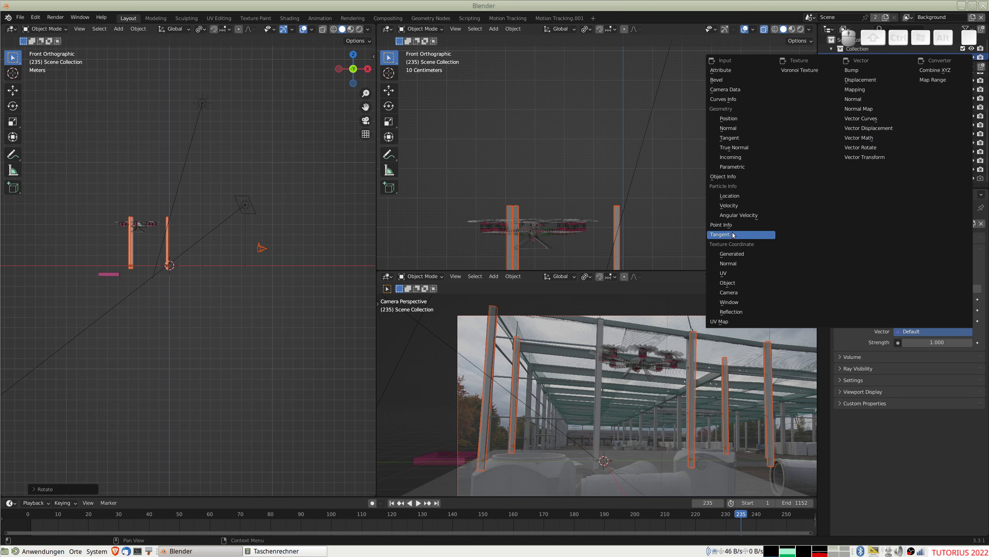
pyautogui.click(737, 303)
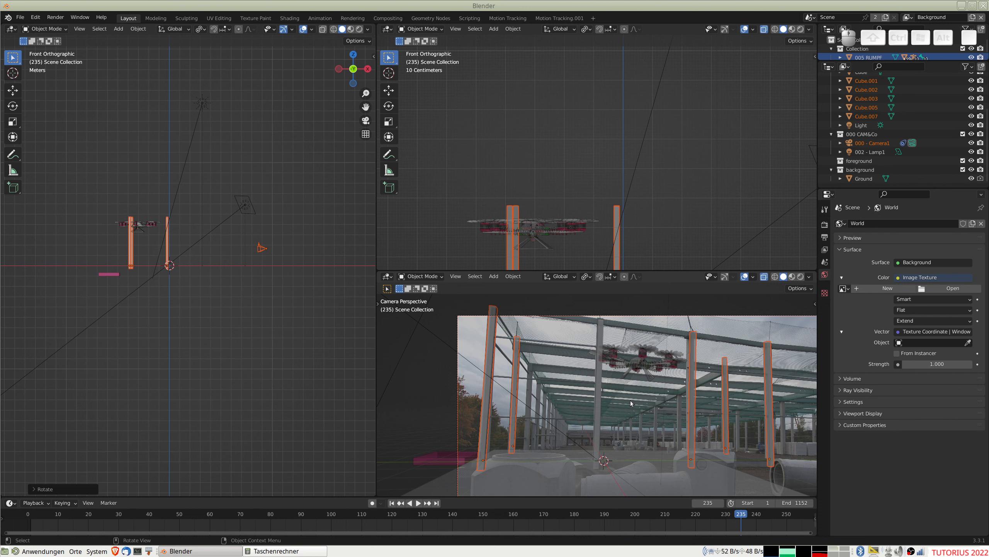
# Render frame 235 to check the World background without an image, and close the render window
pyautogui.press('F12')
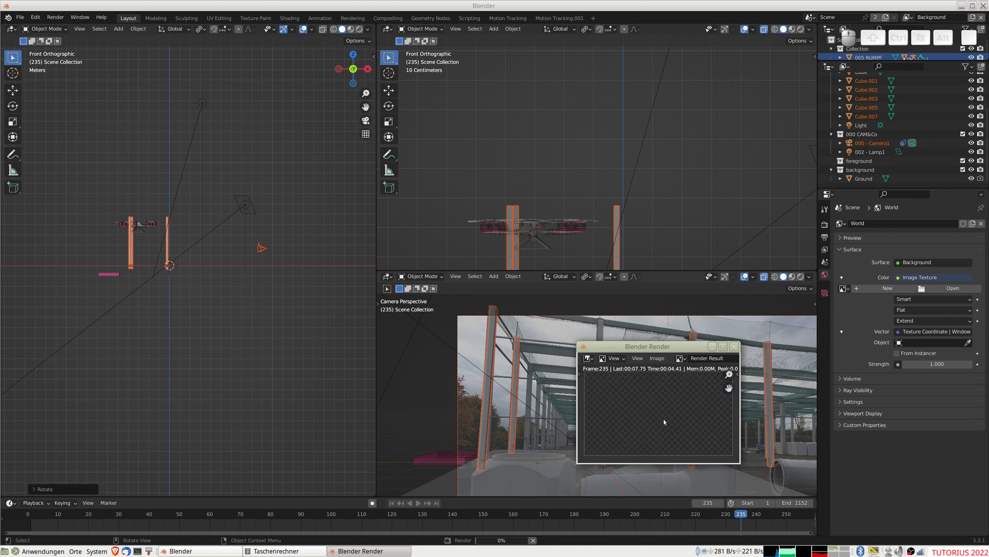
pyautogui.press('Escape')
pyautogui.press('Escape')
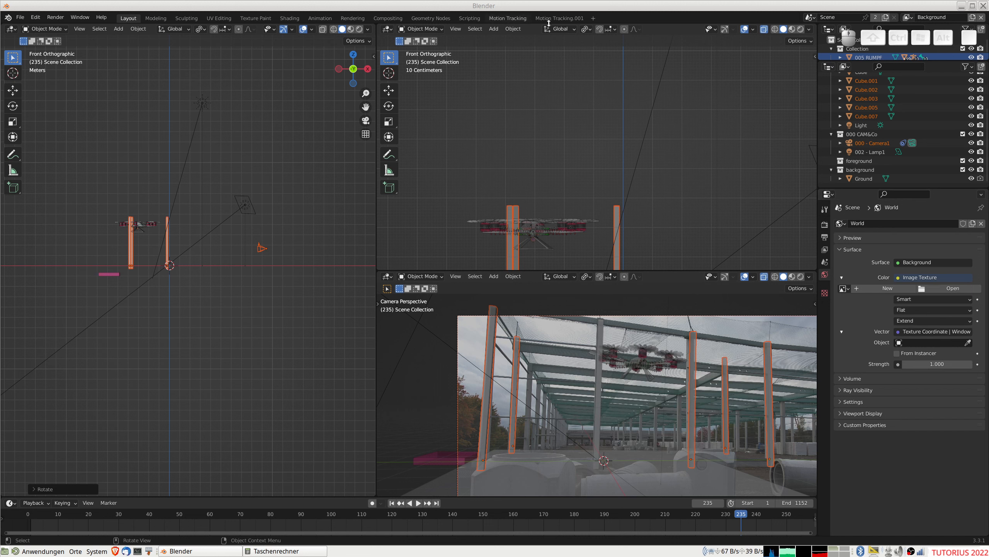
# Switch to the Shading workspace and hide the Ground plane in the viewport
pyautogui.click(289, 18)
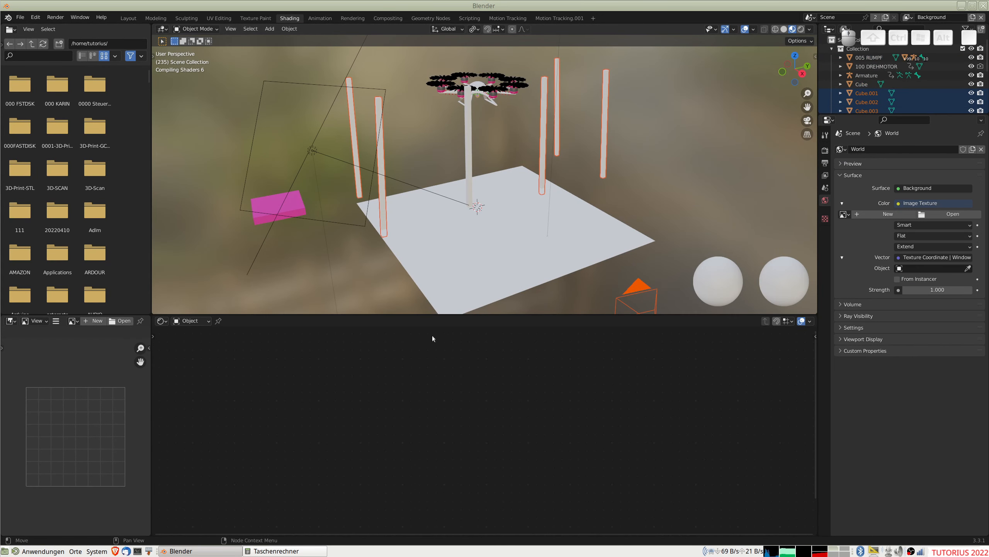
pyautogui.click(499, 279)
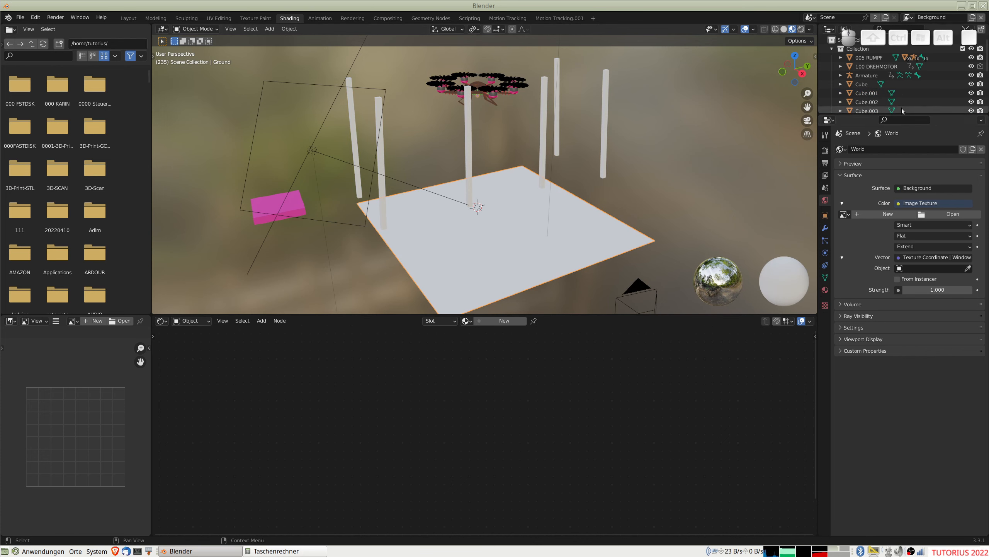
pyautogui.scroll(-5, 901, 105)
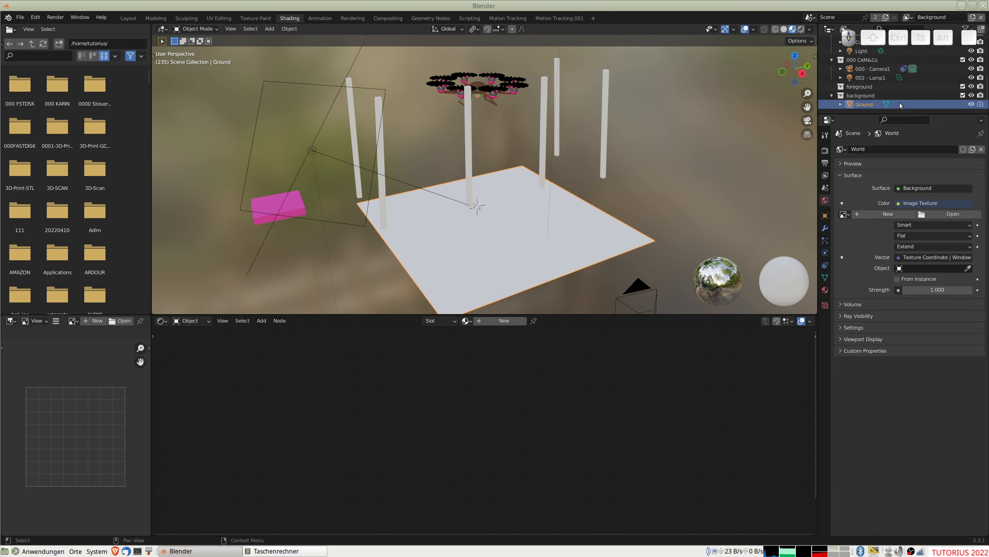
pyautogui.click(972, 105)
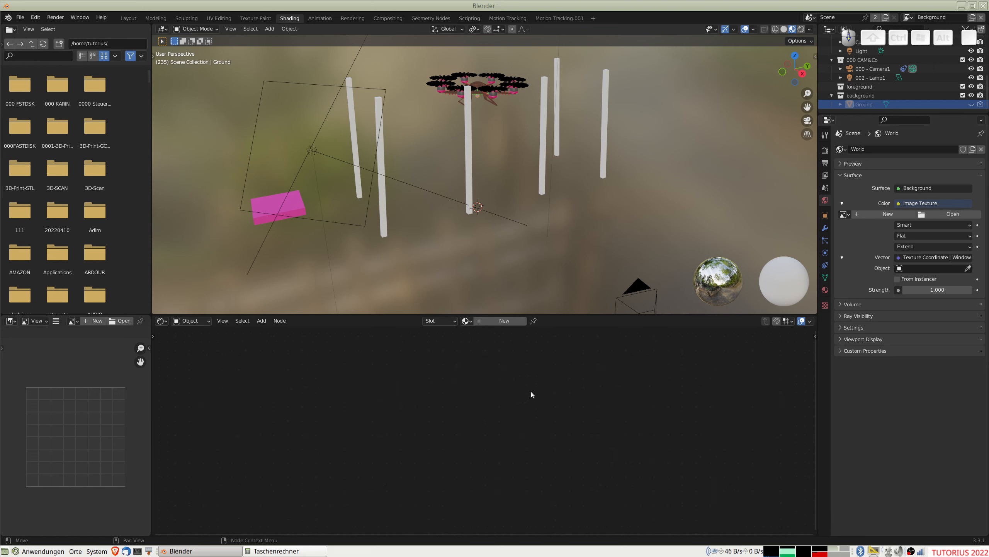
pyautogui.scroll(1, 747, 283)
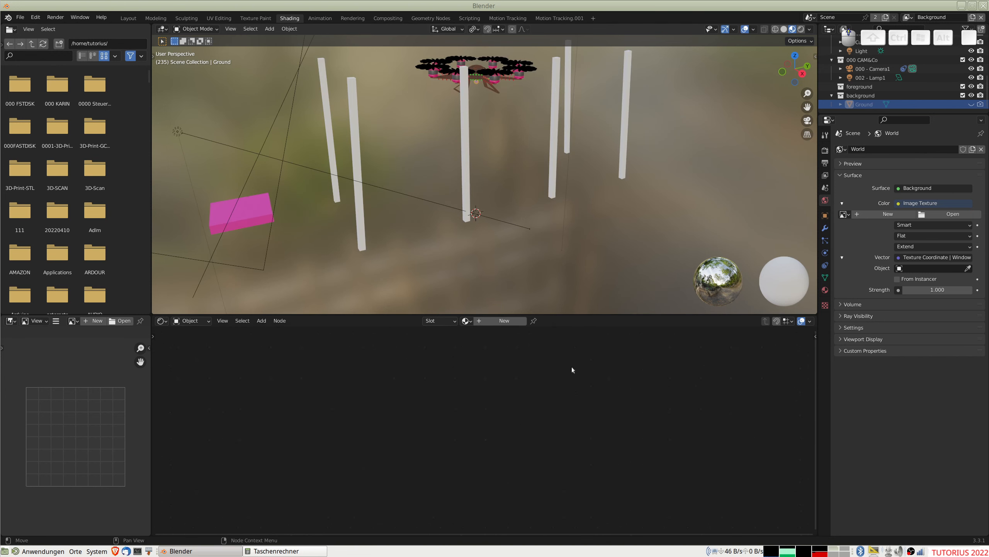
pyautogui.scroll(3, 594, 222)
pyautogui.scroll(-5, 593, 221)
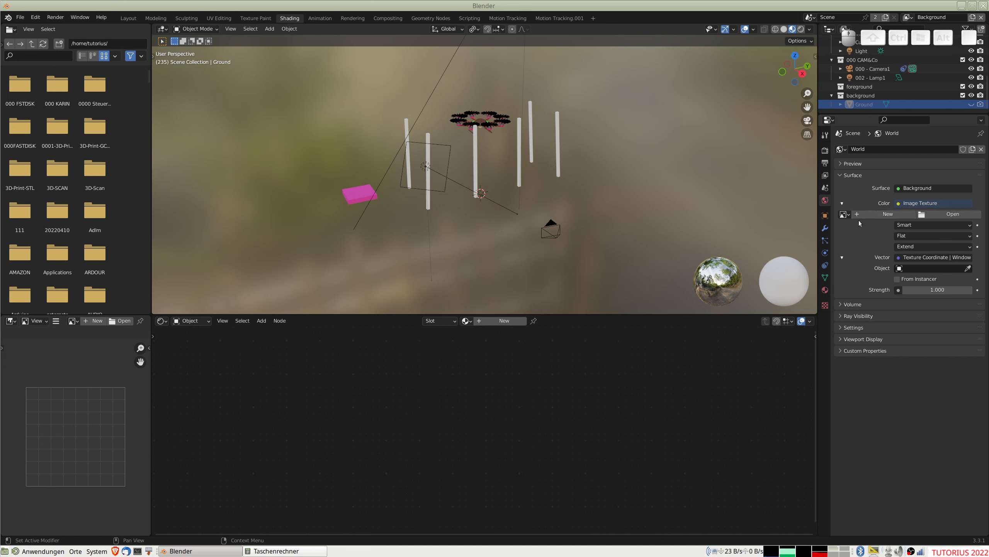
# Load A-_00001.png from the P04 folder of 20221016-4K-Motiontrack into the World's image texture
pyautogui.click(950, 215)
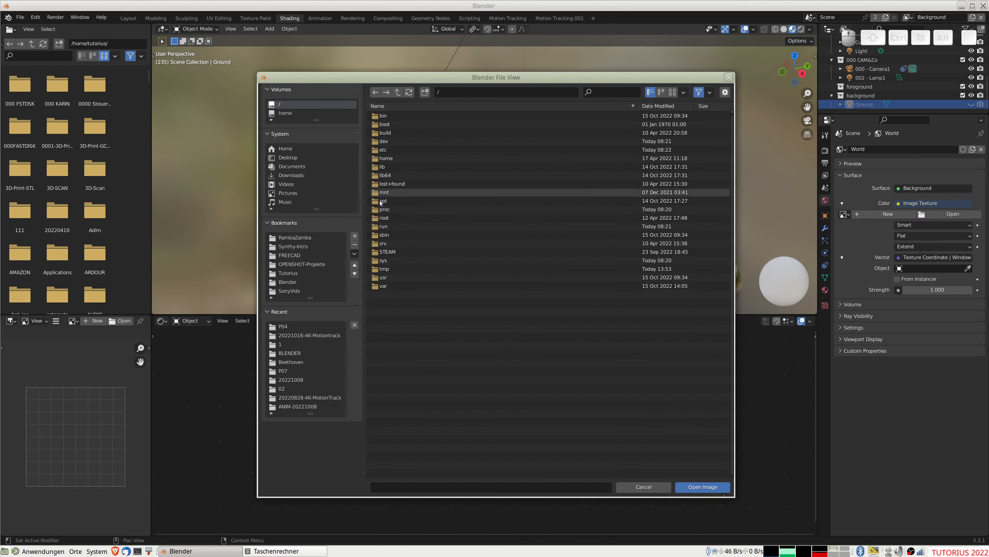
pyautogui.click(295, 290)
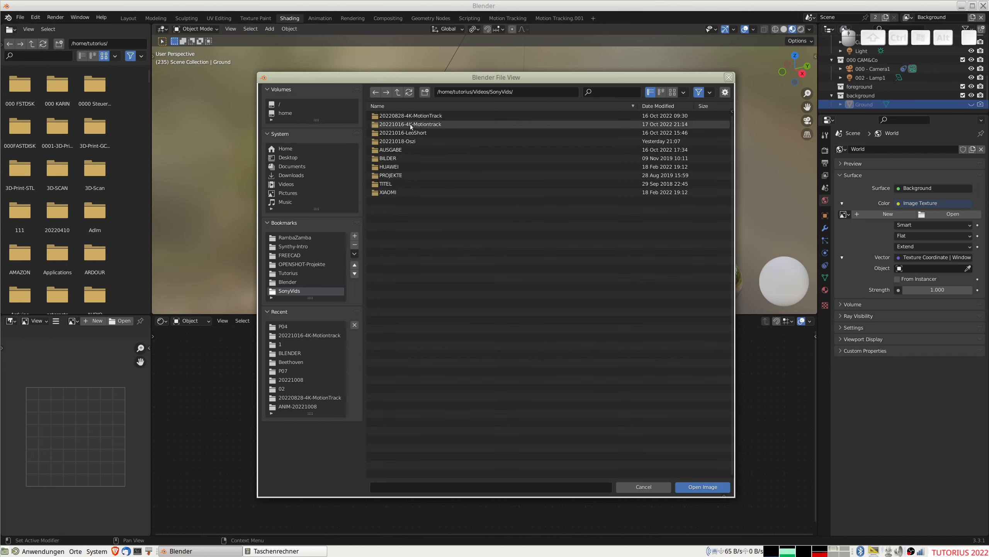
pyautogui.doubleClick(424, 125)
pyautogui.doubleClick(384, 126)
pyautogui.click(394, 116)
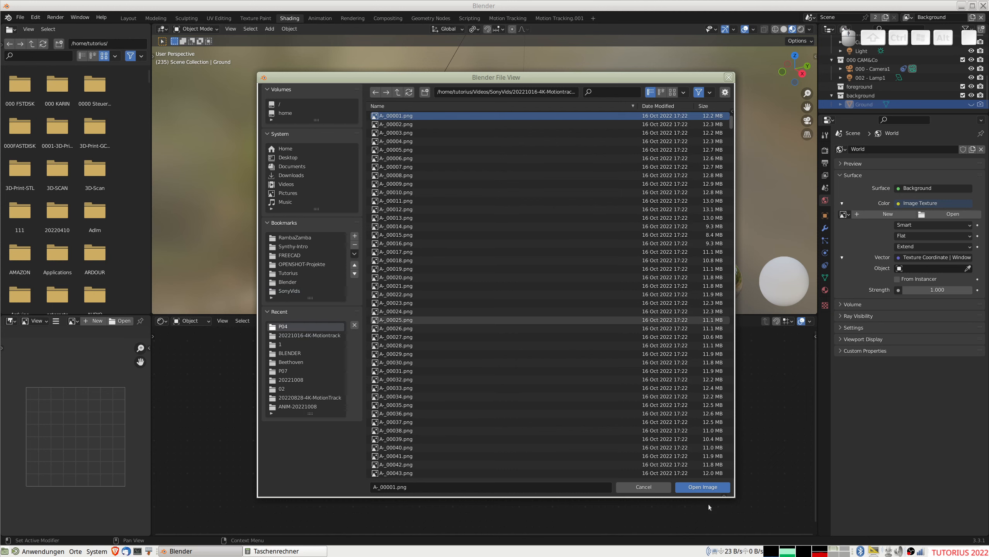
pyautogui.click(700, 487)
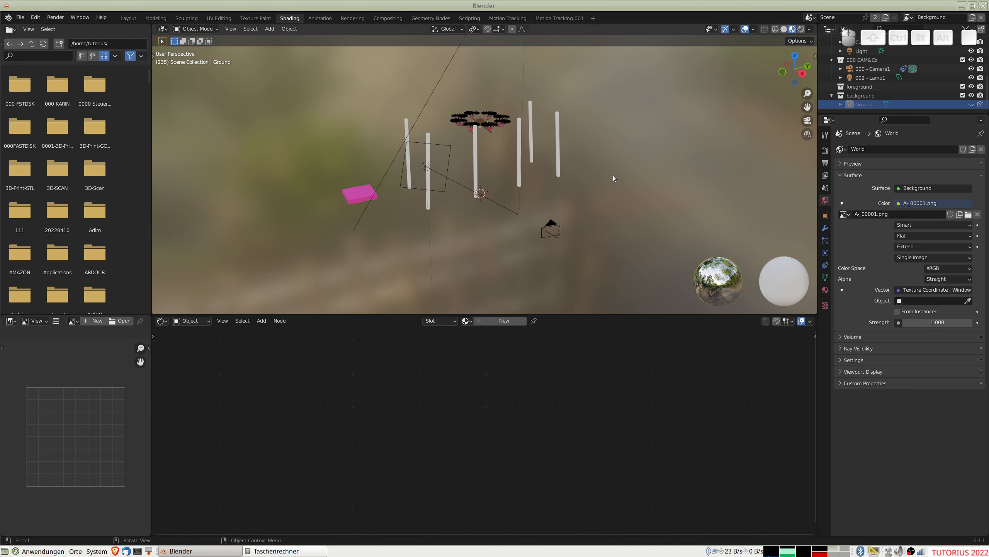
# Render frame 235 again to check the loaded World image behind the pillars, and close the render window
pyautogui.press('F12')
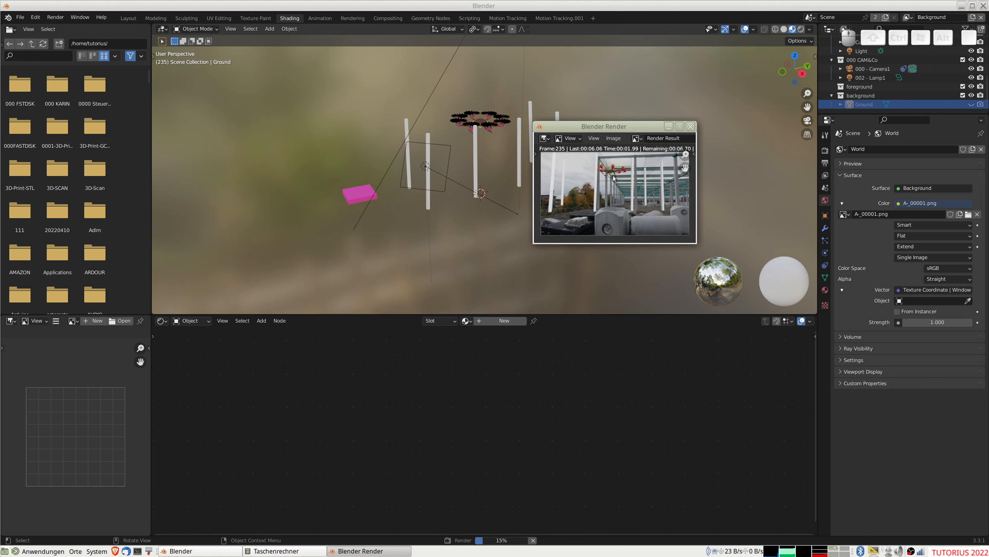
pyautogui.press('Escape')
pyautogui.press('Escape')
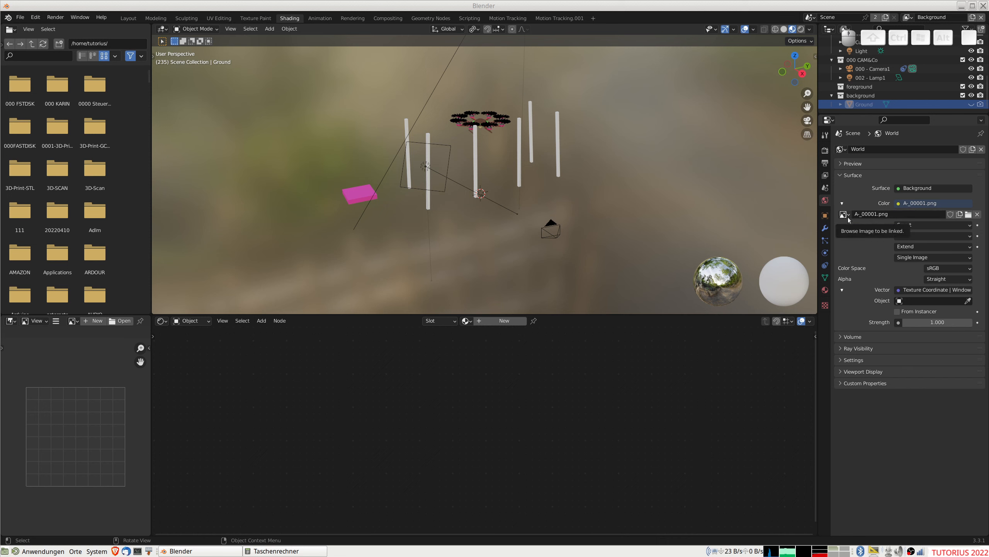
pyautogui.click(916, 204)
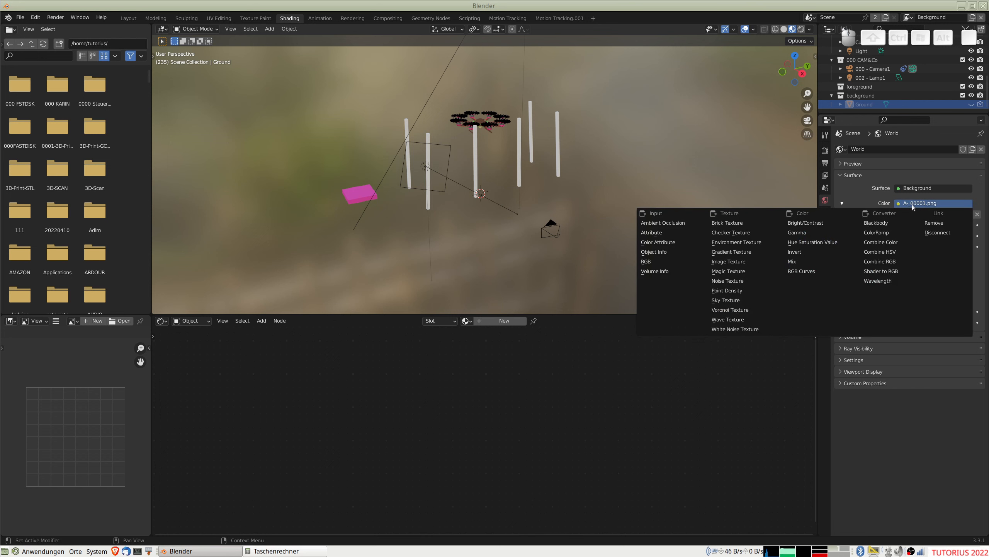
pyautogui.click(752, 262)
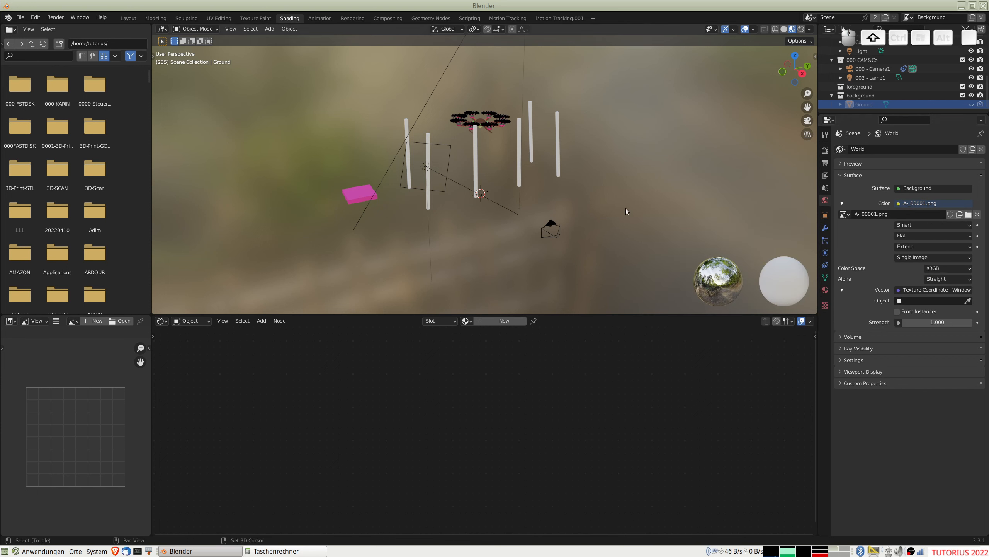
# Jump to frame 1 and render a test image of it
pyautogui.hotkey('shift', 'Left')
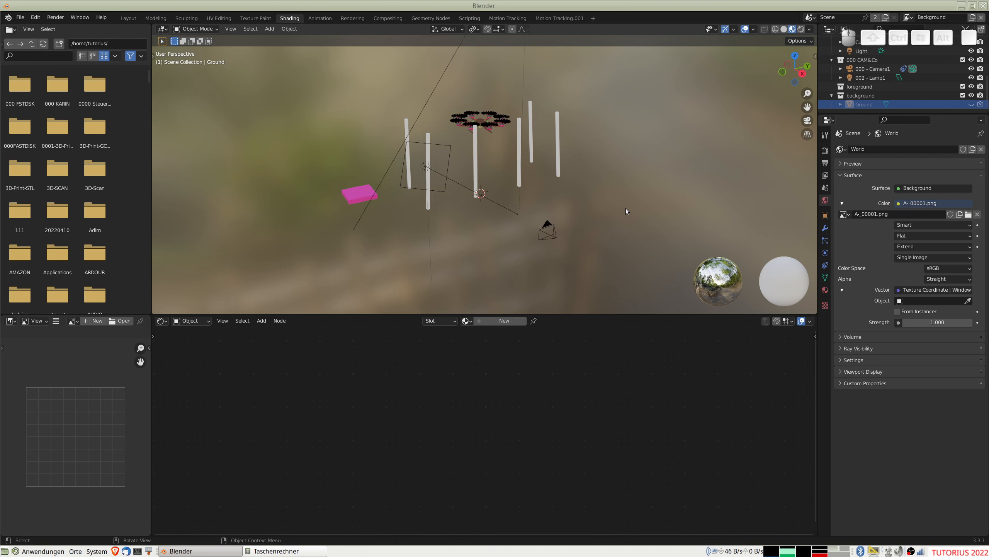
pyautogui.press('F12')
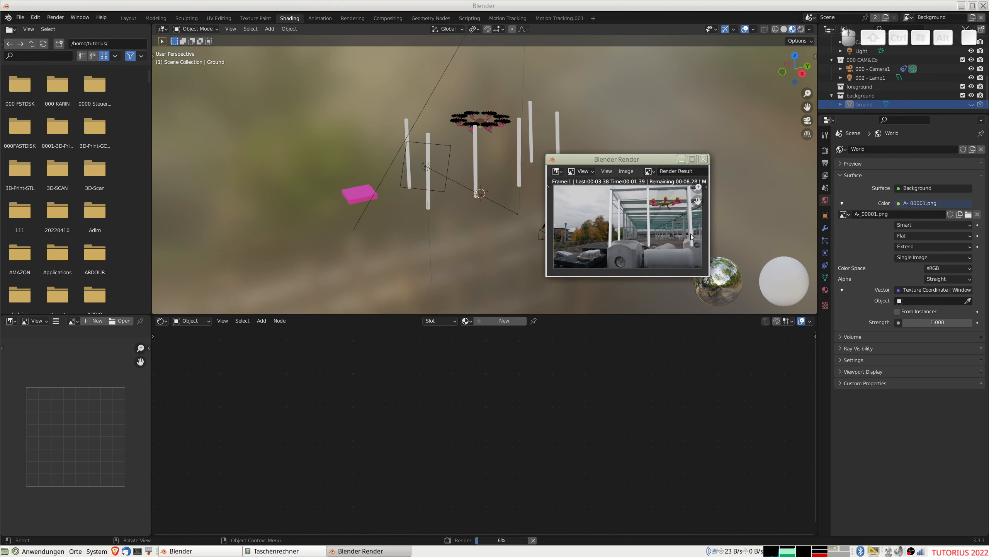
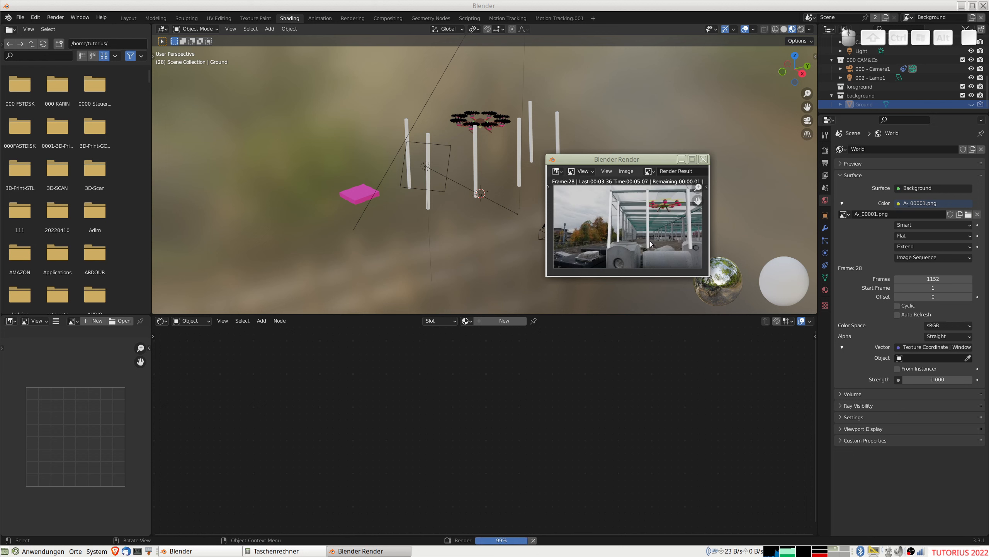
# Give the pillar under the drone a new material and change its surface shader to Background
pyautogui.click(478, 146)
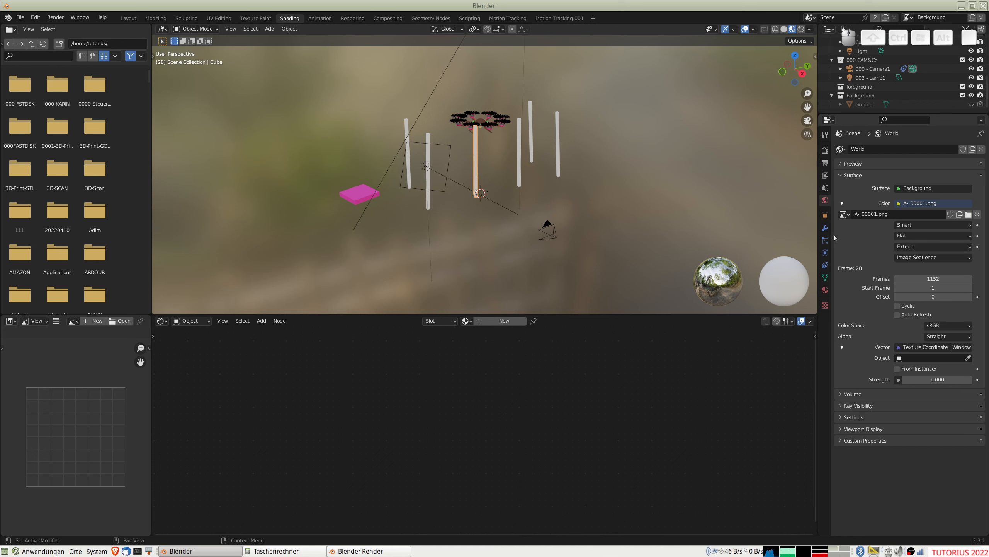
pyautogui.click(826, 290)
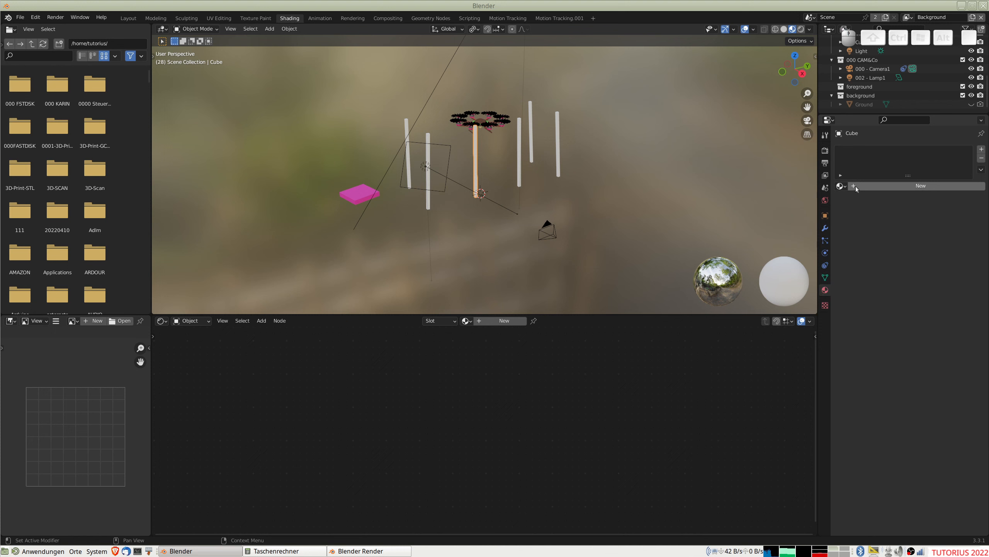
pyautogui.click(905, 187)
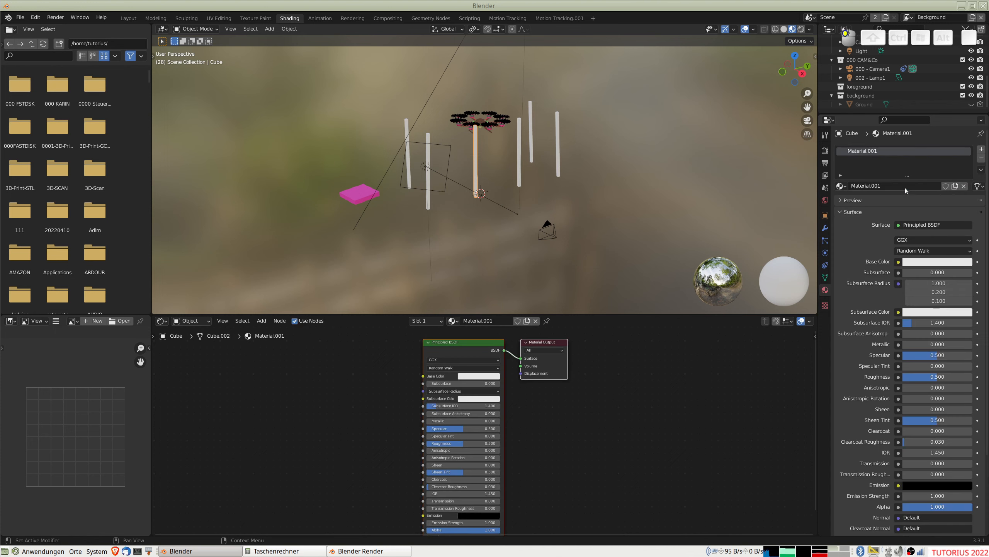
pyautogui.click(899, 226)
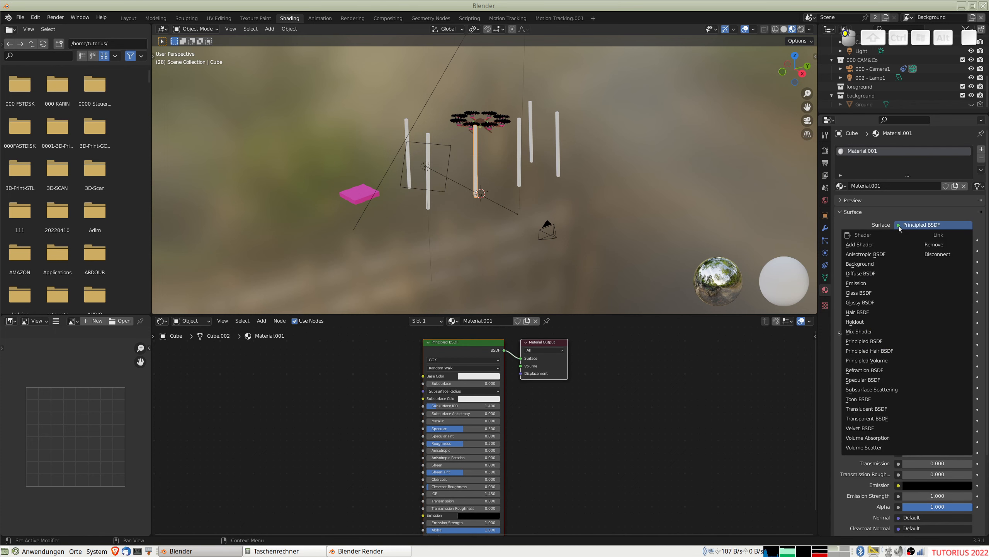
pyautogui.click(882, 265)
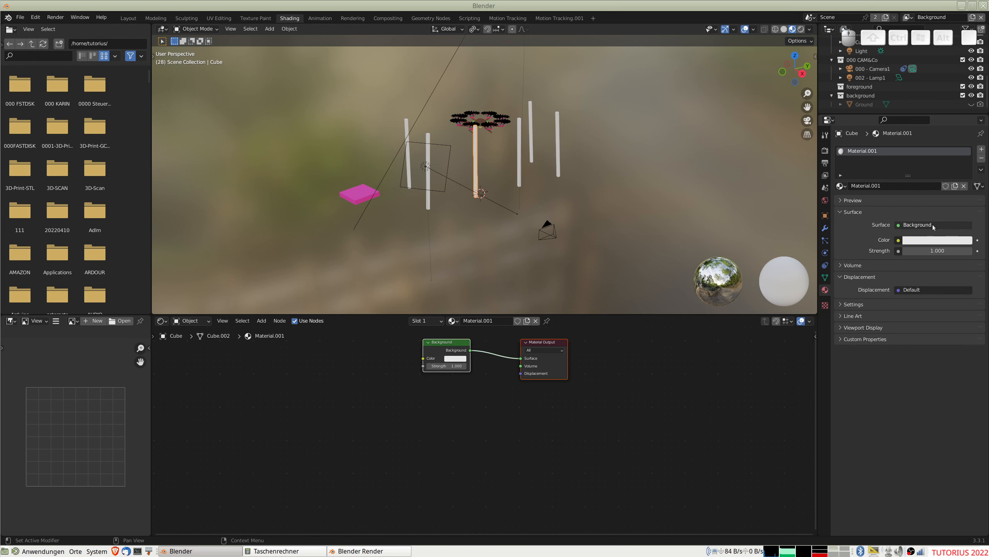
# Feed the pillar material's color from an Image Texture and load A-_00001.png from the P04 folder of 20221016-4K-Motiontrack
pyautogui.click(899, 242)
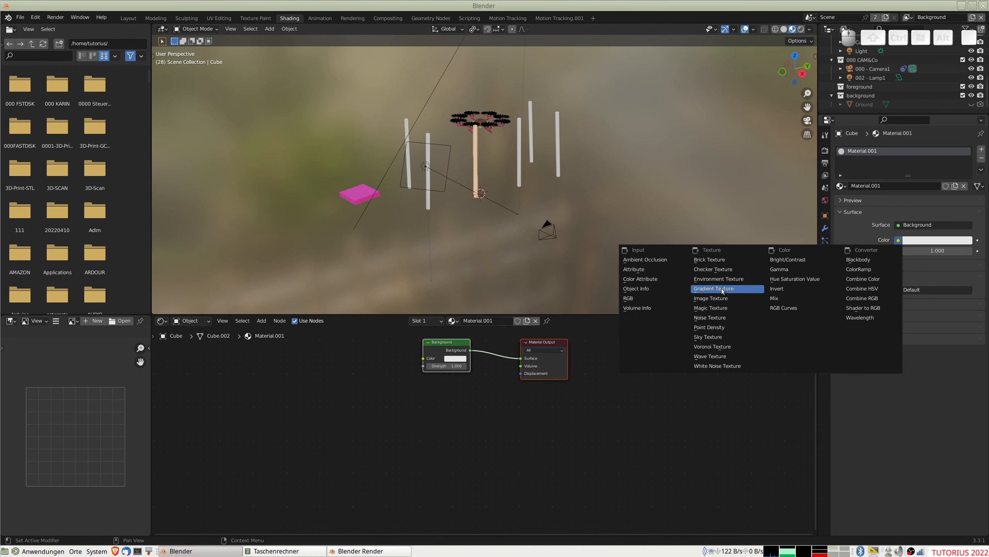
pyautogui.click(715, 298)
pyautogui.click(951, 250)
pyautogui.doubleClick(294, 295)
pyautogui.click(426, 125)
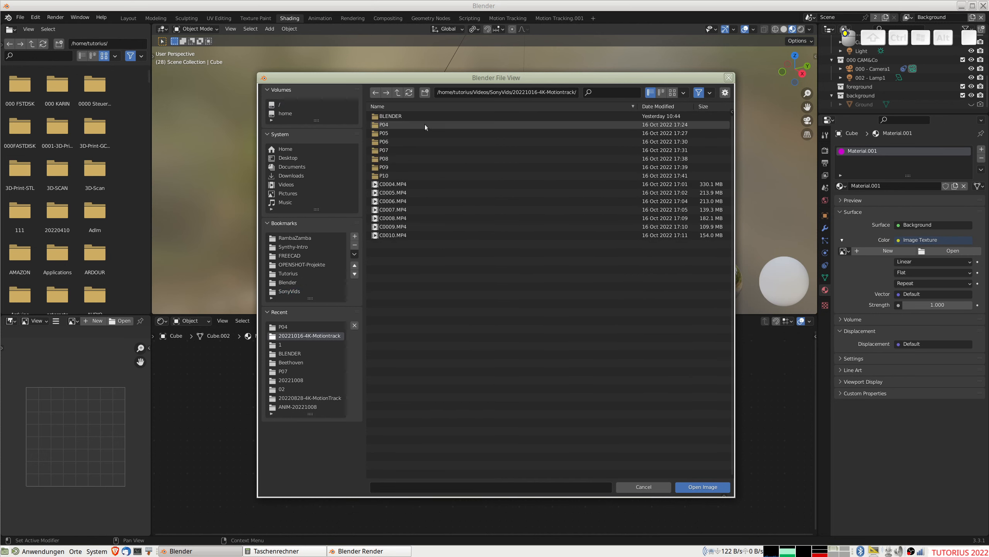
pyautogui.click(426, 125)
pyautogui.click(395, 117)
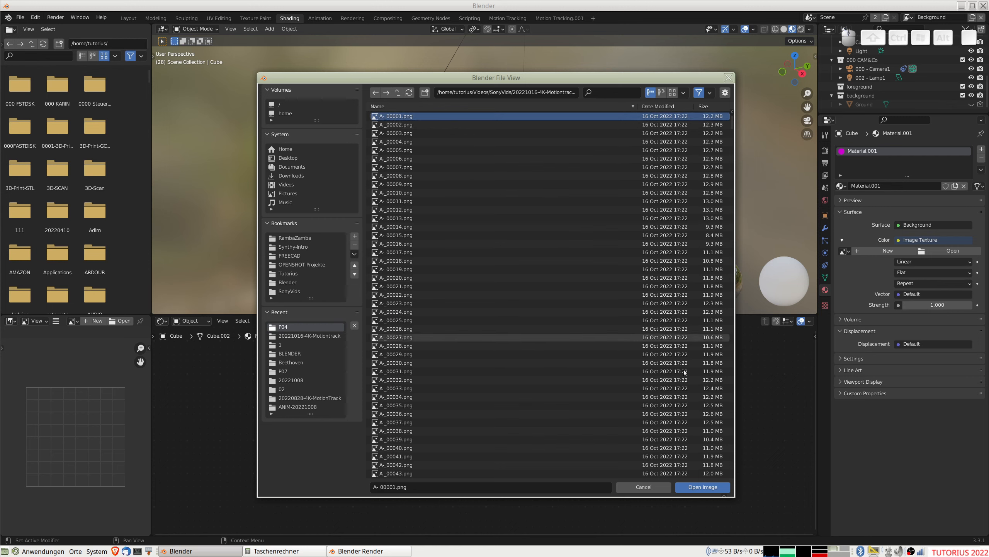
pyautogui.click(703, 486)
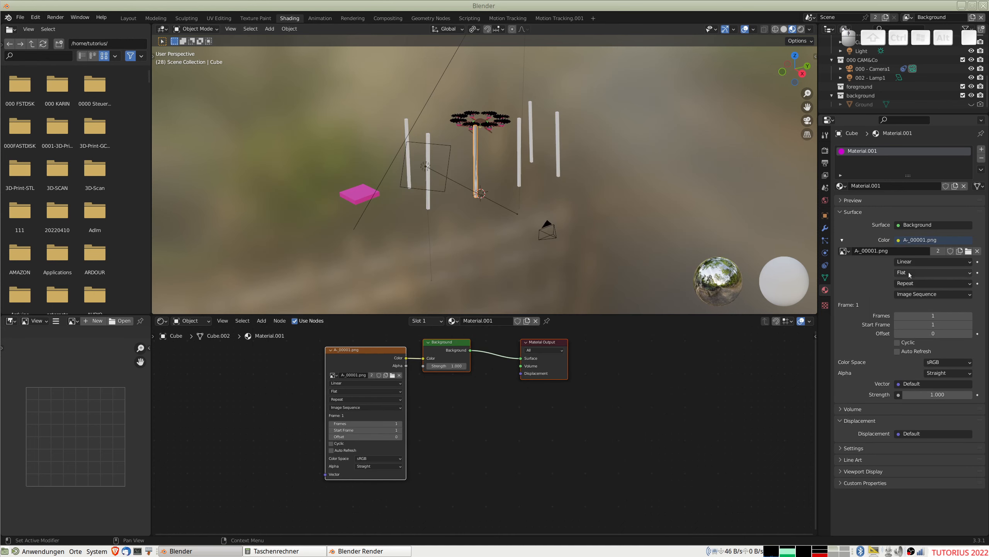
# Set the pillar's image texture to Smart interpolation and Extend, with Image Sequence as its source
pyautogui.click(916, 262)
pyautogui.click(916, 262)
pyautogui.click(916, 262)
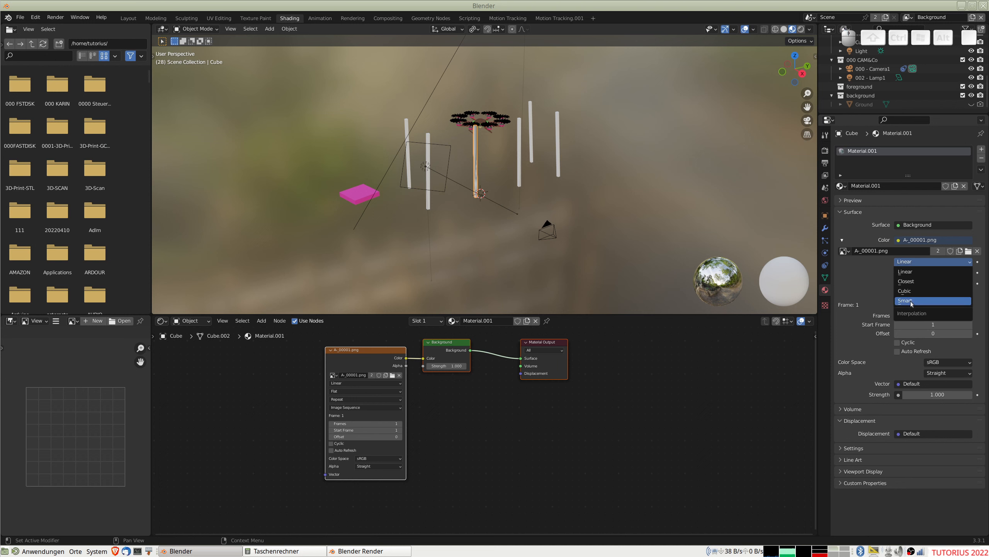
pyautogui.click(912, 301)
pyautogui.click(914, 283)
pyautogui.click(912, 303)
pyautogui.click(917, 295)
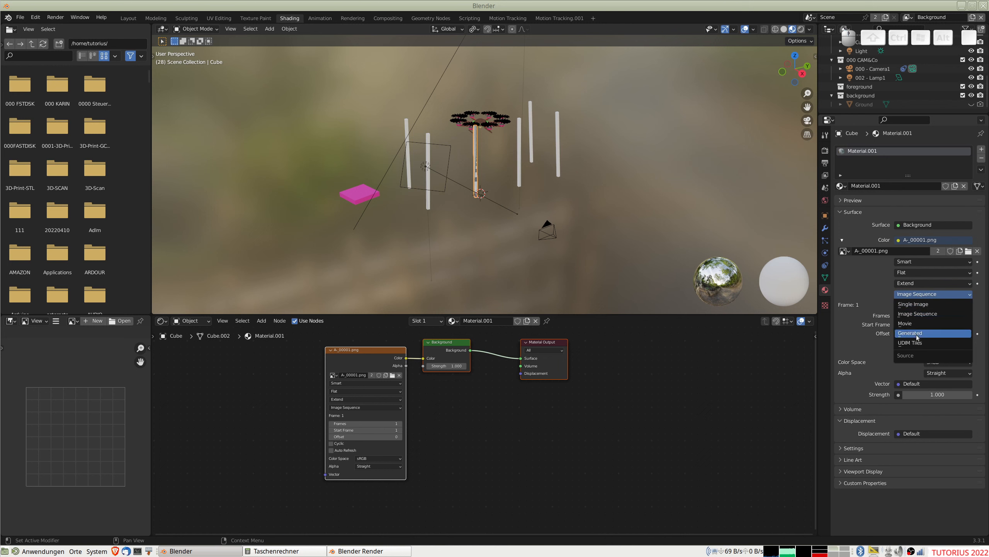
pyautogui.click(914, 314)
# Set the pillar texture's sequence to 1152 frames, its alpha mode to None, and its vector to the Texture Coordinate Window output
pyautogui.click(936, 316)
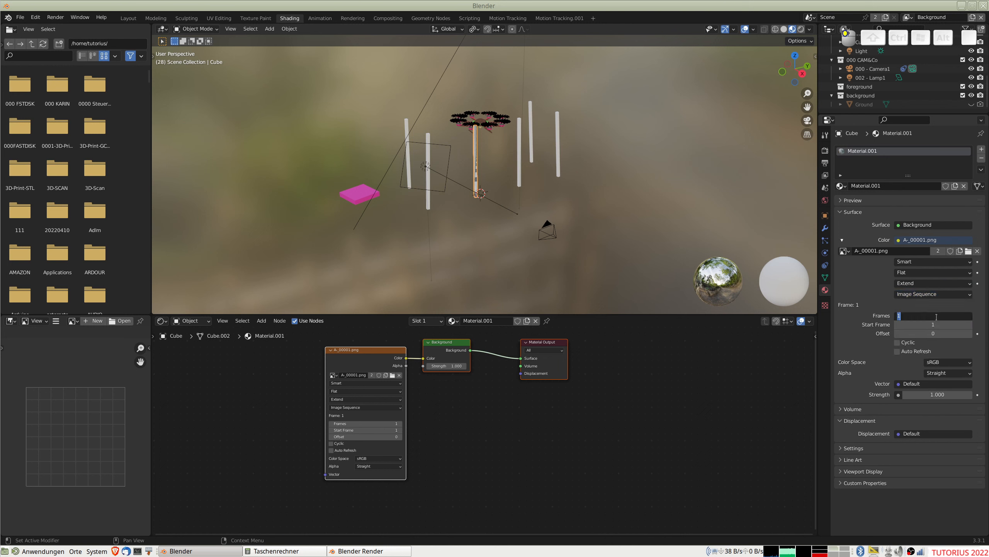
pyautogui.write('1152')
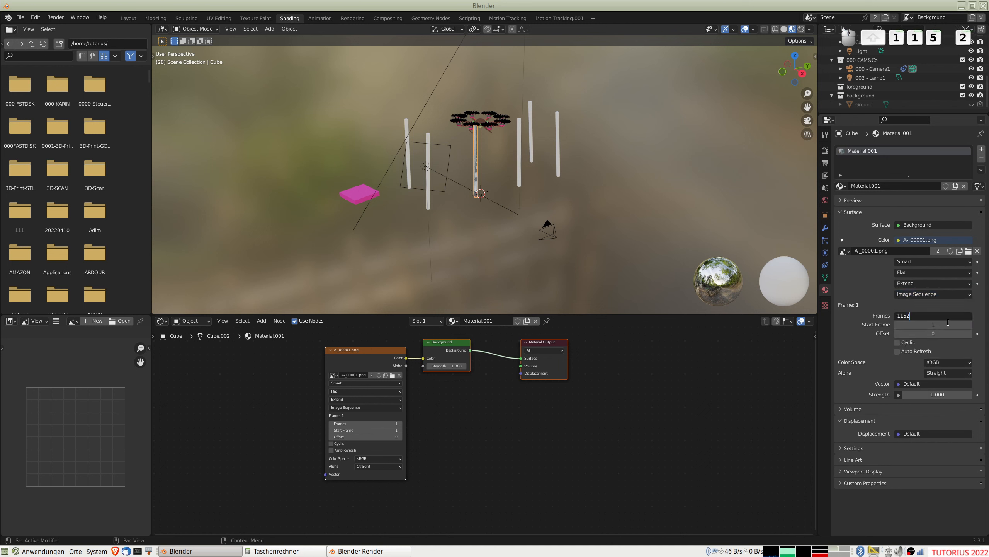
pyautogui.press('Return')
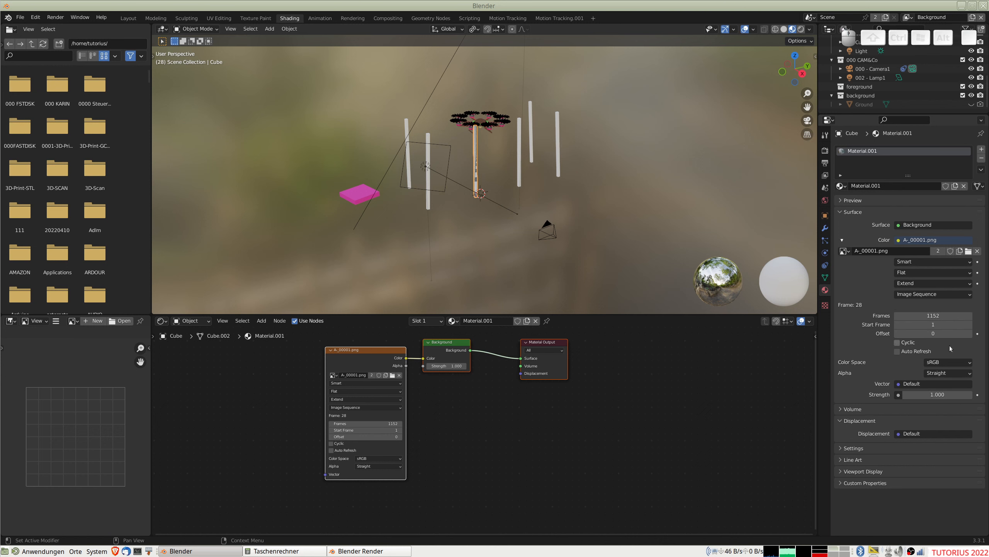
pyautogui.click(938, 374)
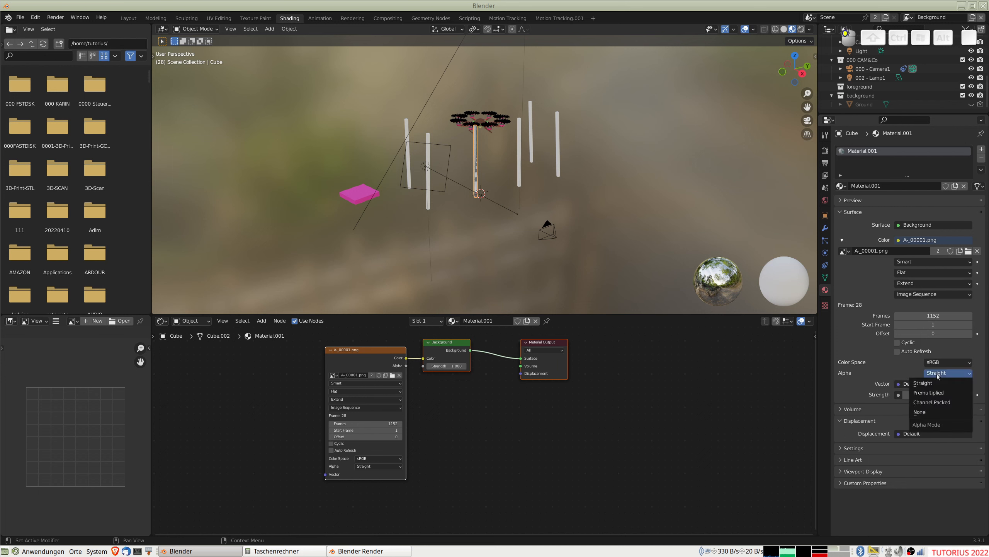
pyautogui.click(930, 413)
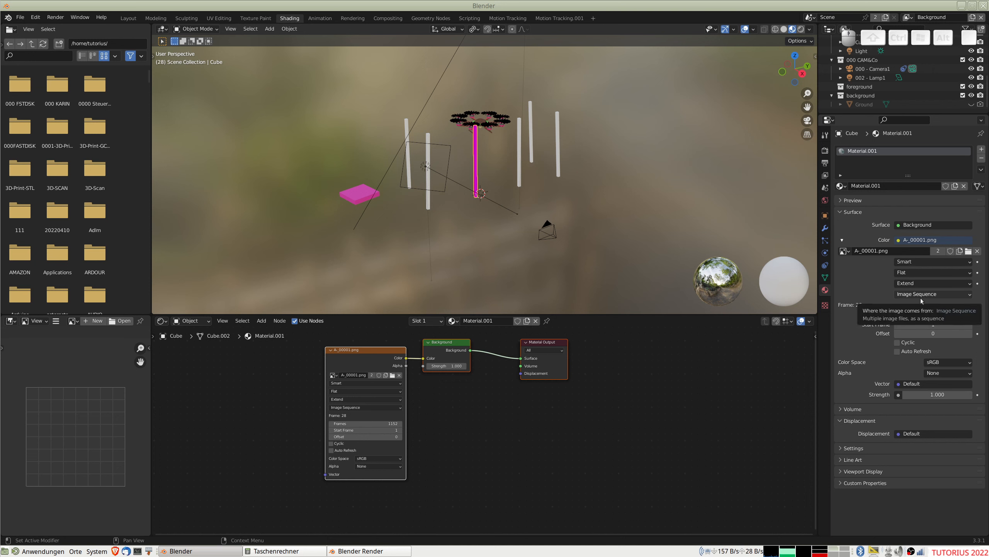
pyautogui.click(908, 385)
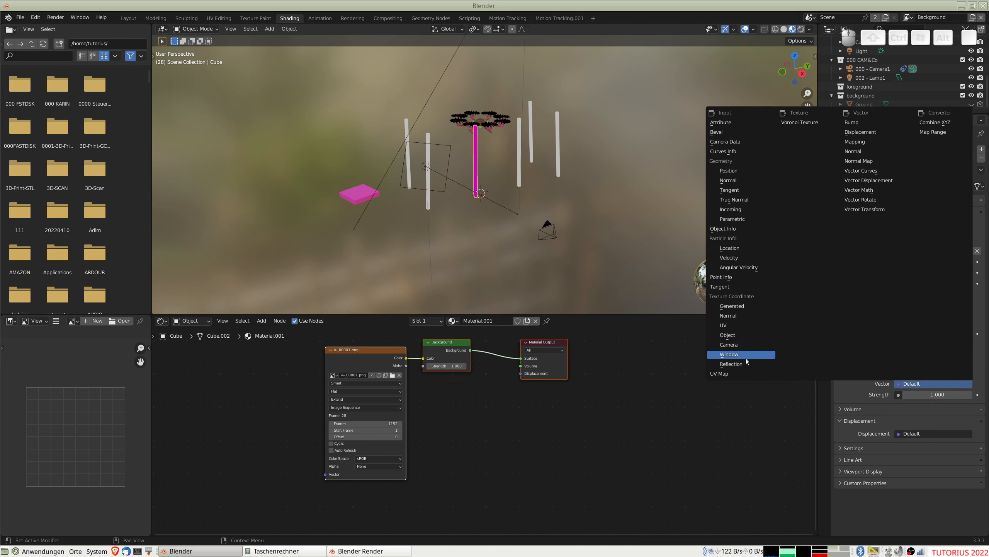
pyautogui.click(735, 355)
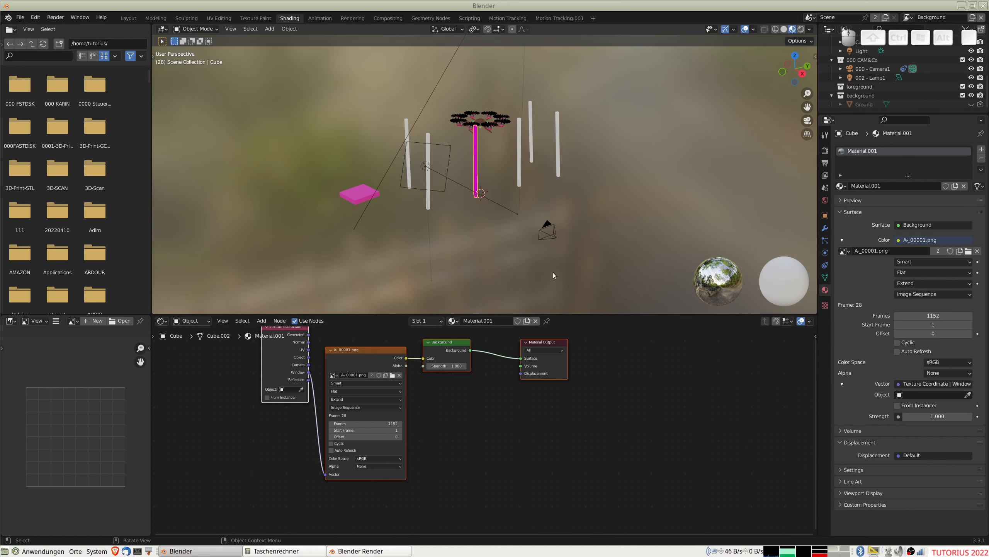
# Test-render frame 28 to check the footage material on the pillar, and close the render window
pyautogui.press('F12')
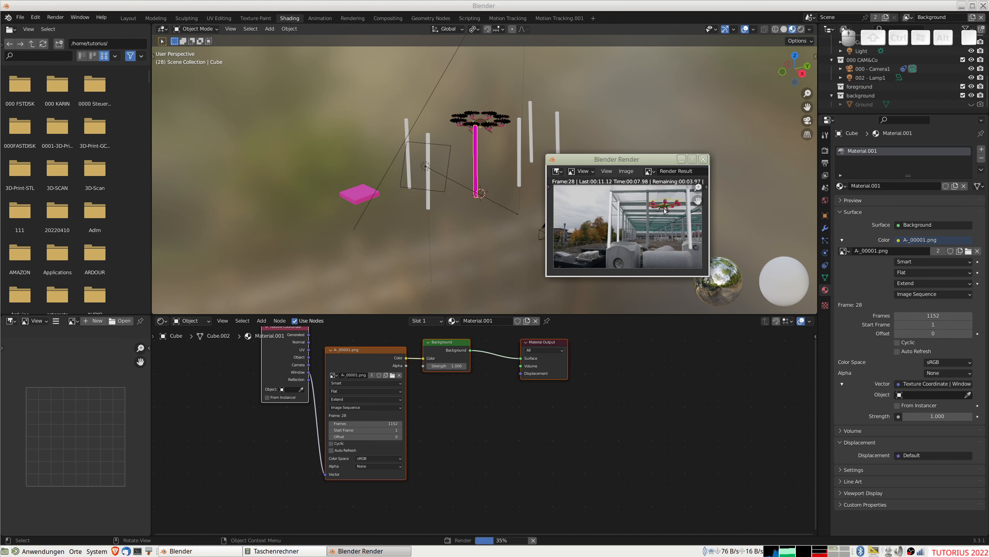
pyautogui.press('Escape')
pyautogui.press('Escape')
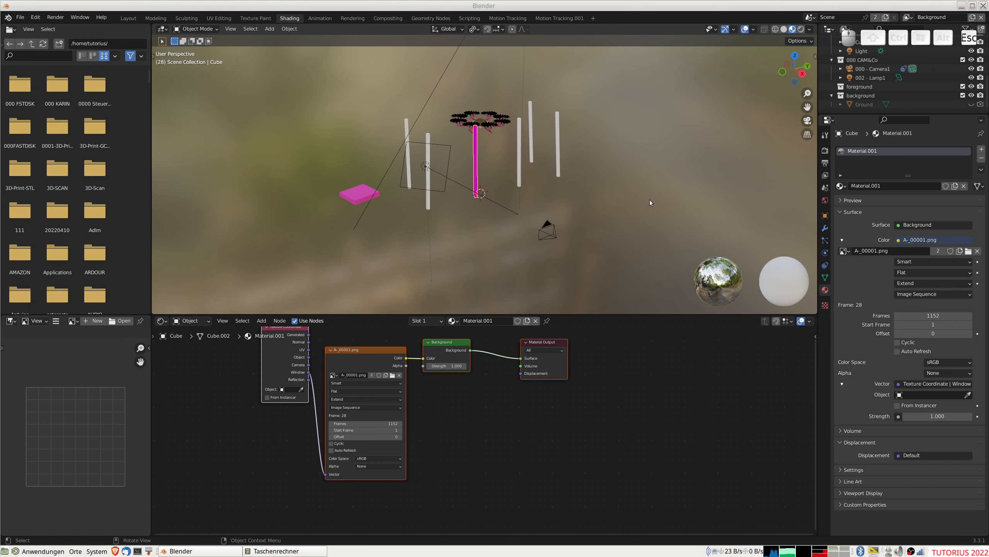
# Reselect the pillar under the drone and rename its material to BALKEN
pyautogui.click(520, 157)
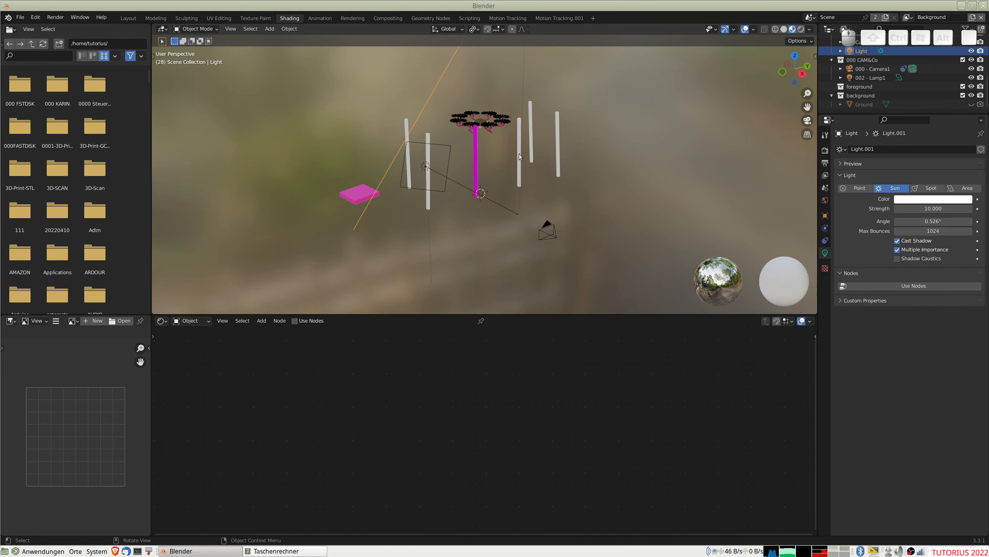
pyautogui.click(476, 150)
pyautogui.click(882, 186)
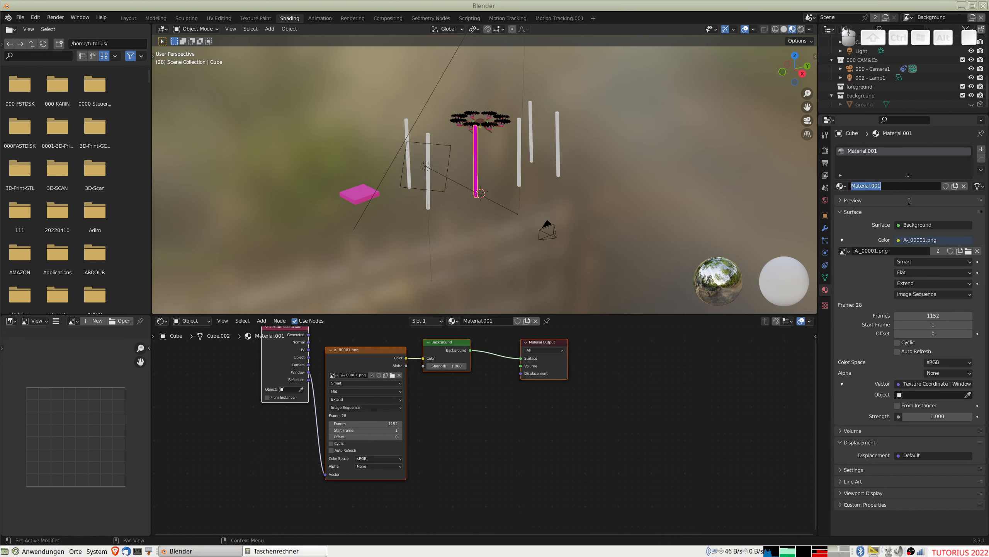
pyautogui.write('BALKEN')
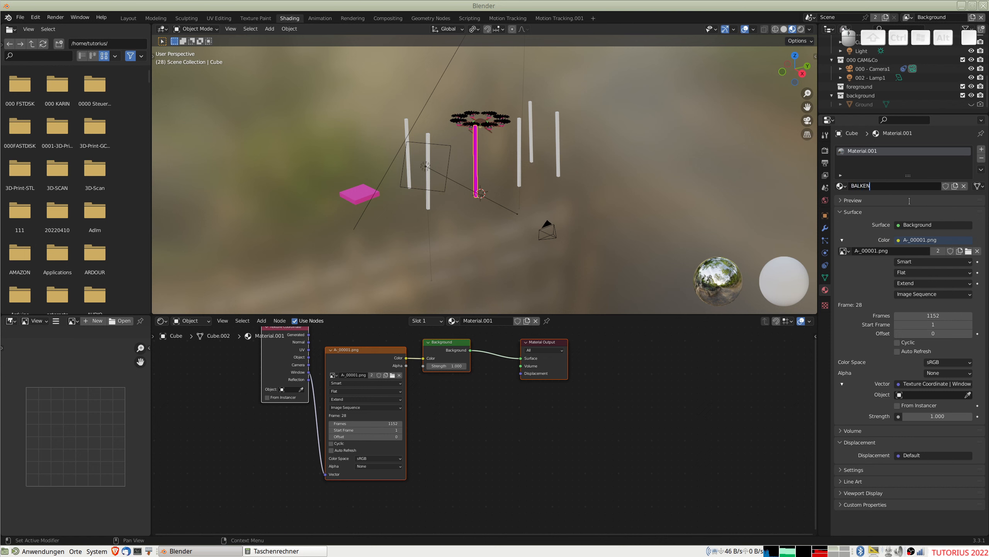
pyautogui.click(909, 201)
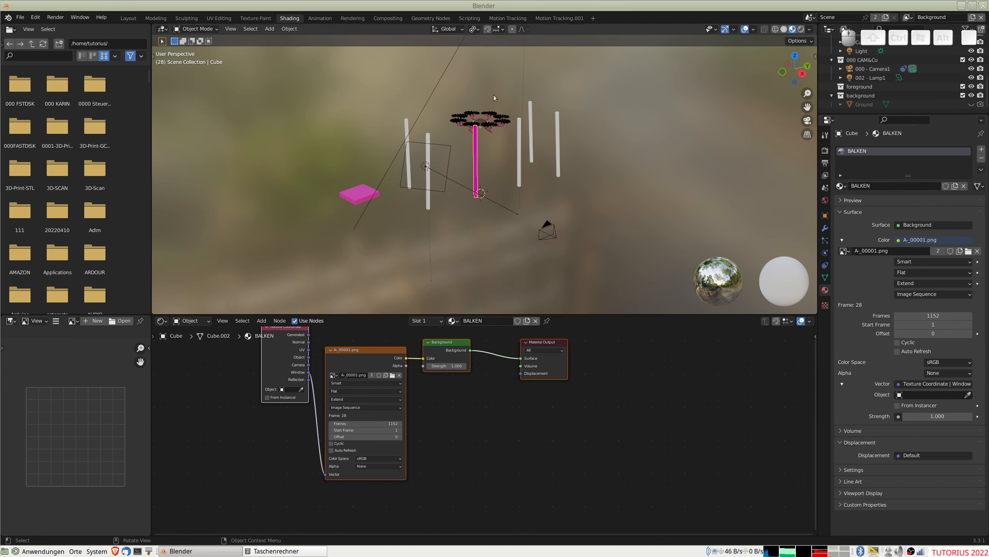
# Assign the existing BALKEN material to the three white pillars Cube.002, Cube.007 and Cube.003 to the right of the drone
pyautogui.click(521, 138)
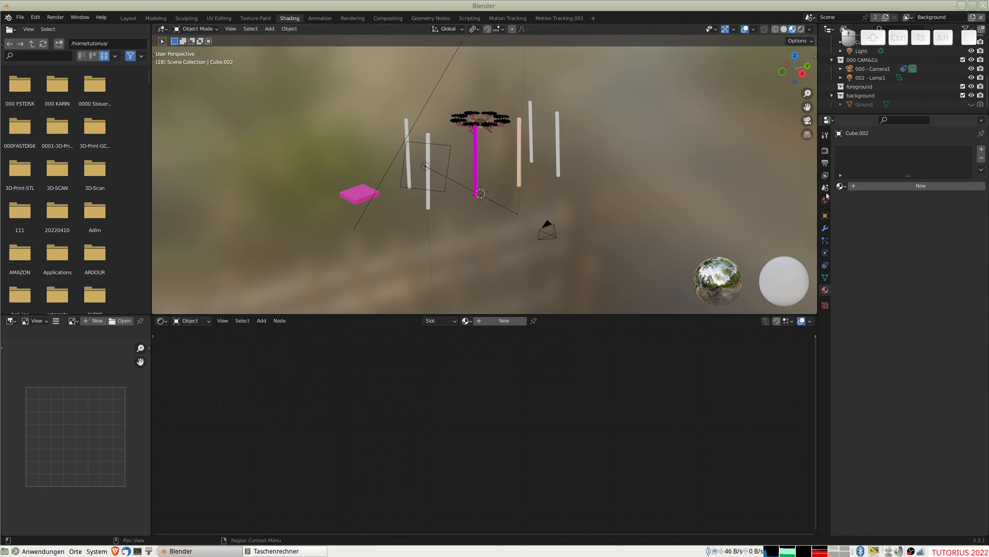
pyautogui.click(841, 187)
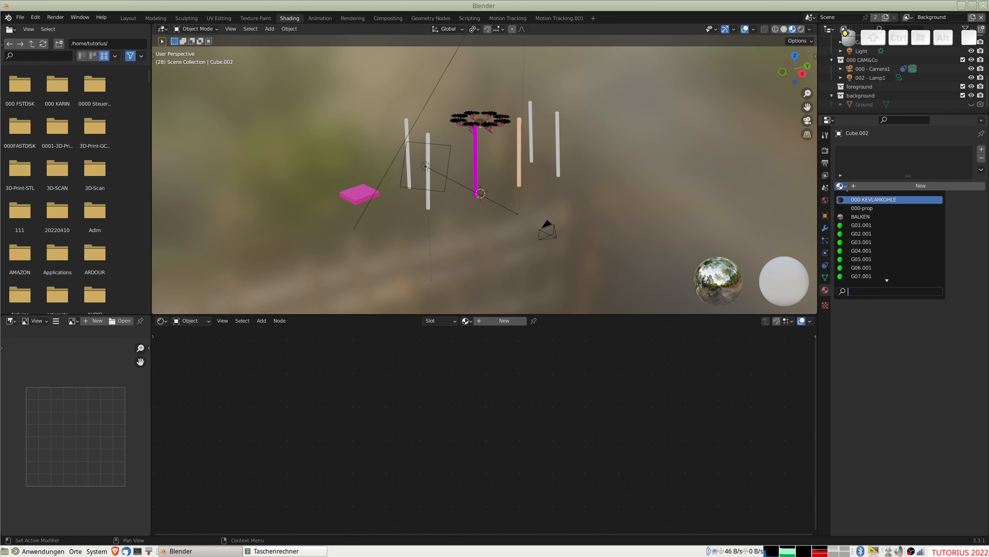
pyautogui.click(882, 217)
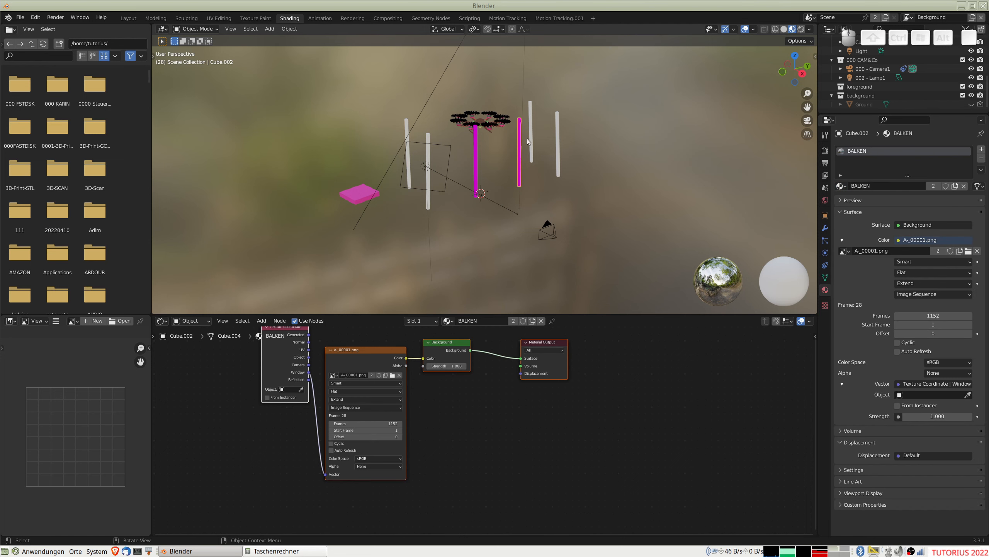
pyautogui.click(529, 147)
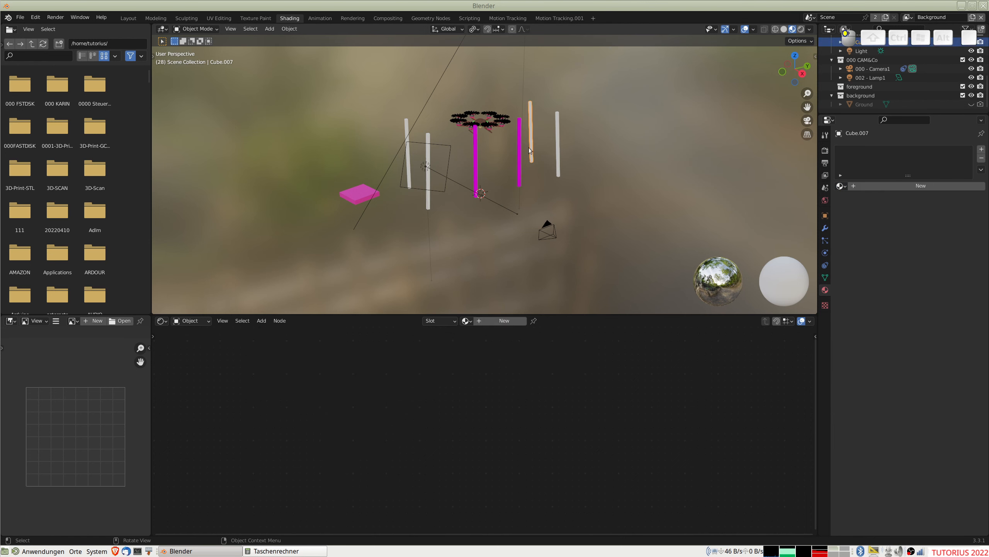
pyautogui.click(841, 186)
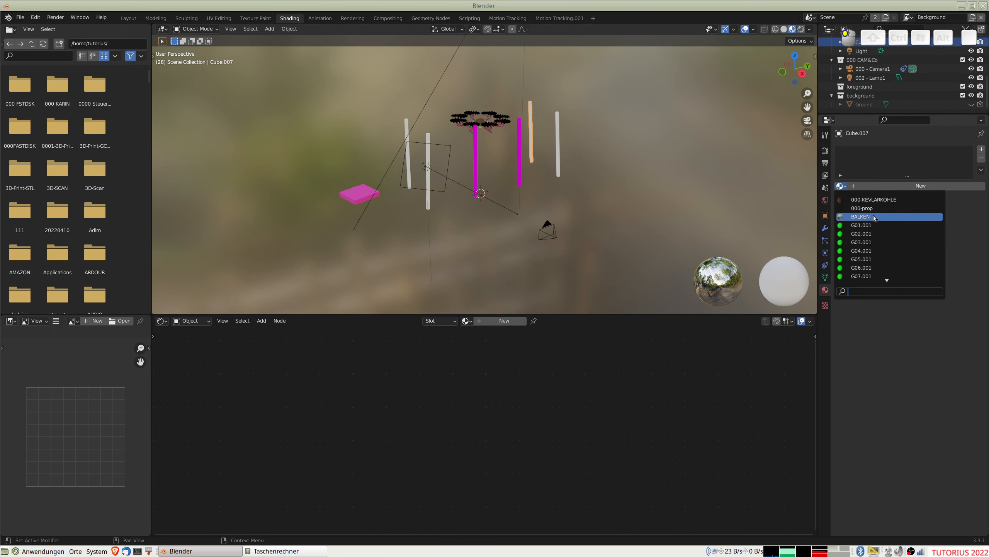
pyautogui.click(862, 216)
pyautogui.click(558, 143)
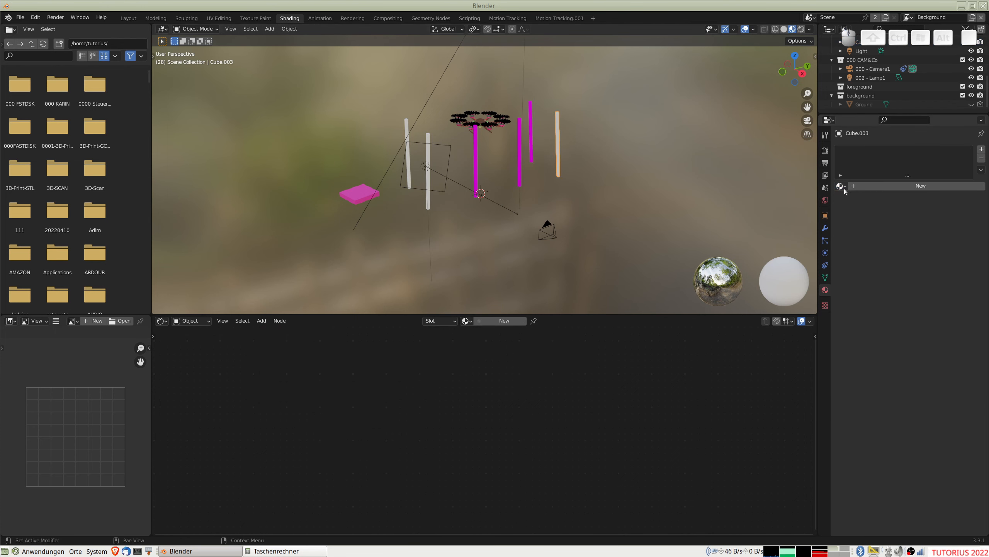
pyautogui.click(841, 187)
pyautogui.click(863, 217)
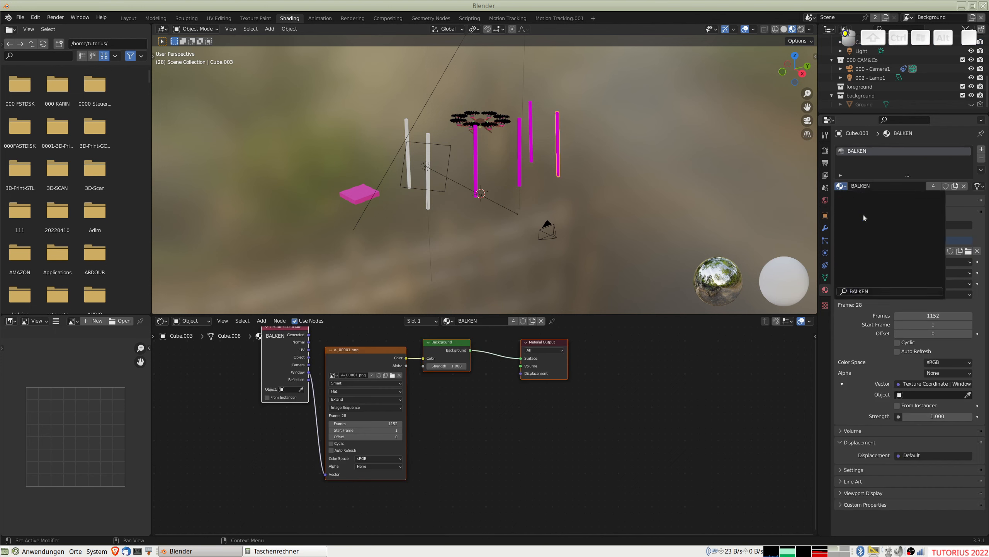
# Assign the existing BALKEN material to the two remaining white pillars, Cube.001 and Cube.005, to the left of the drone
pyautogui.click(429, 156)
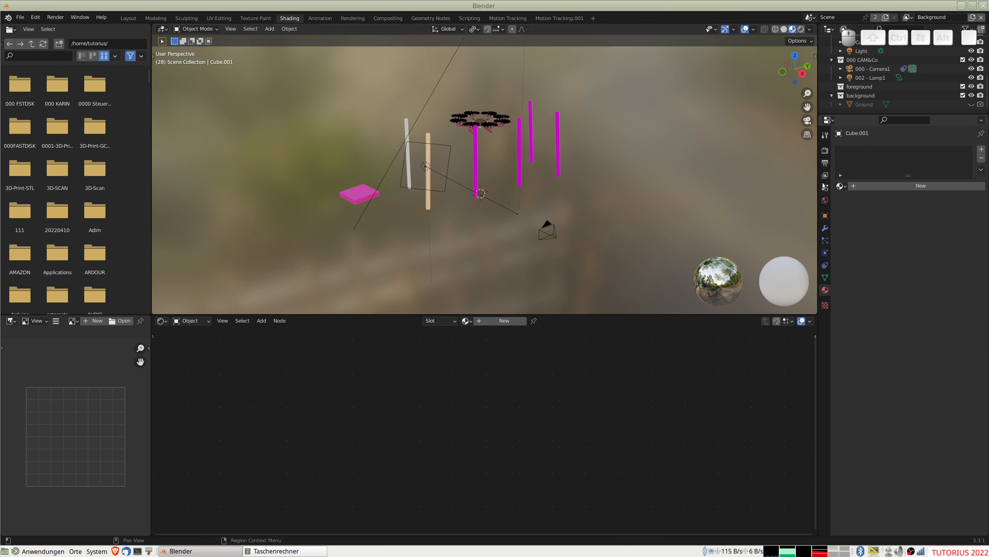
pyautogui.click(841, 187)
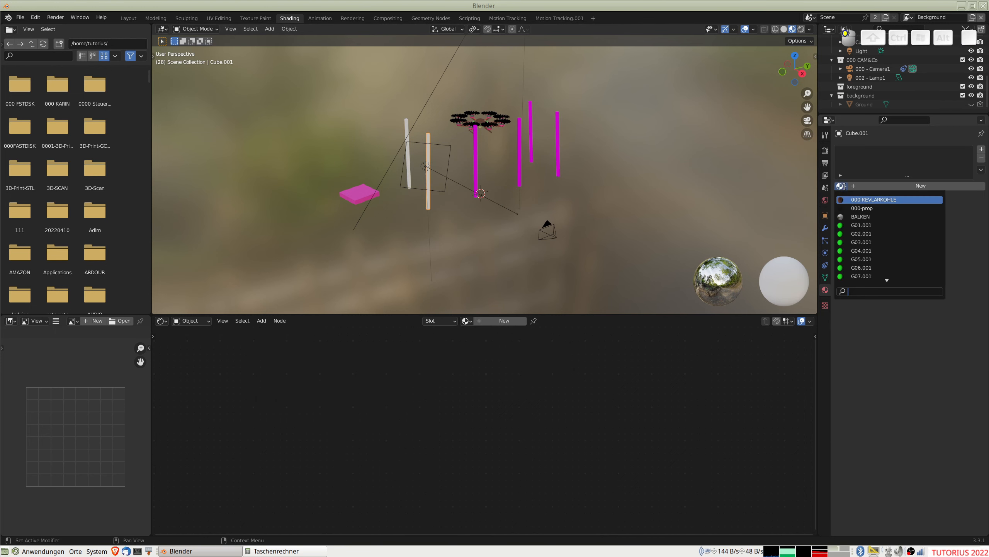
pyautogui.click(861, 216)
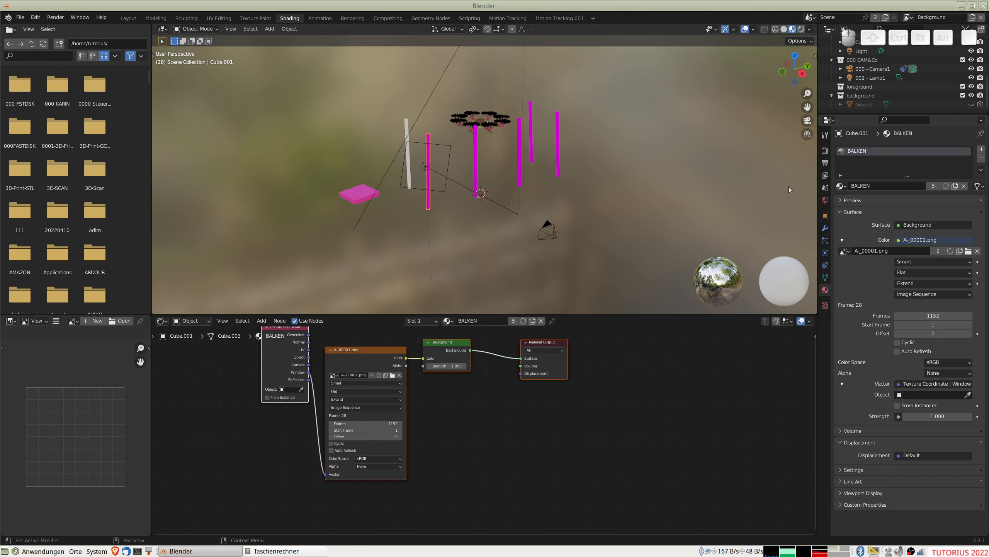
pyautogui.click(407, 131)
pyautogui.click(840, 187)
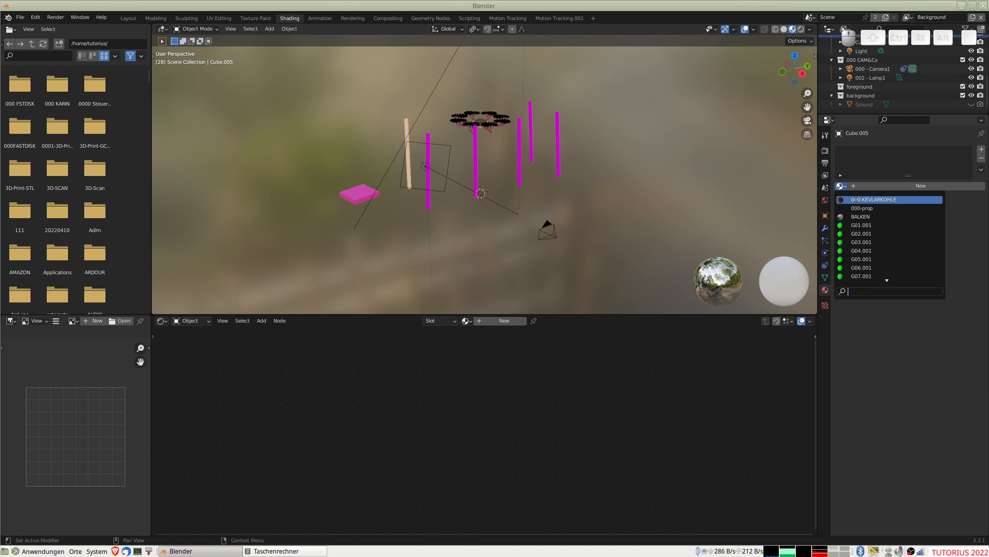
pyautogui.click(849, 220)
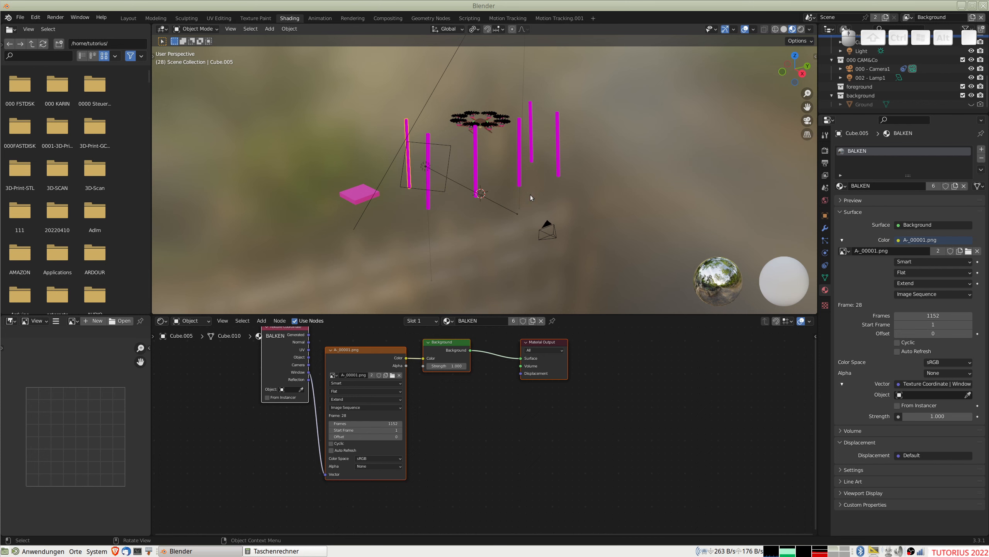
# Test-render frame 28, inspect the drone and the footage-textured pillars in the result, and close the render window
pyautogui.press('F12')
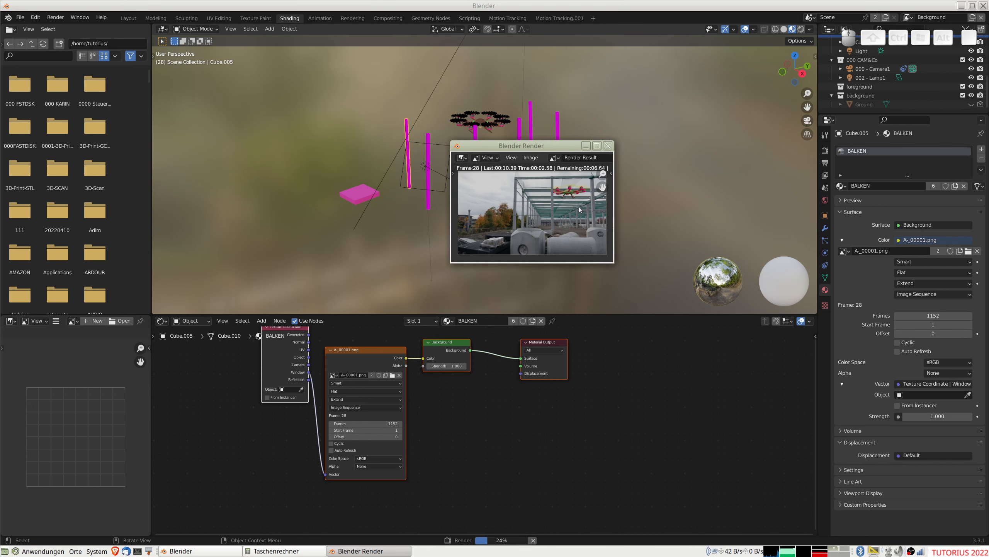
pyautogui.scroll(2, 575, 204)
pyautogui.scroll(-2, 577, 201)
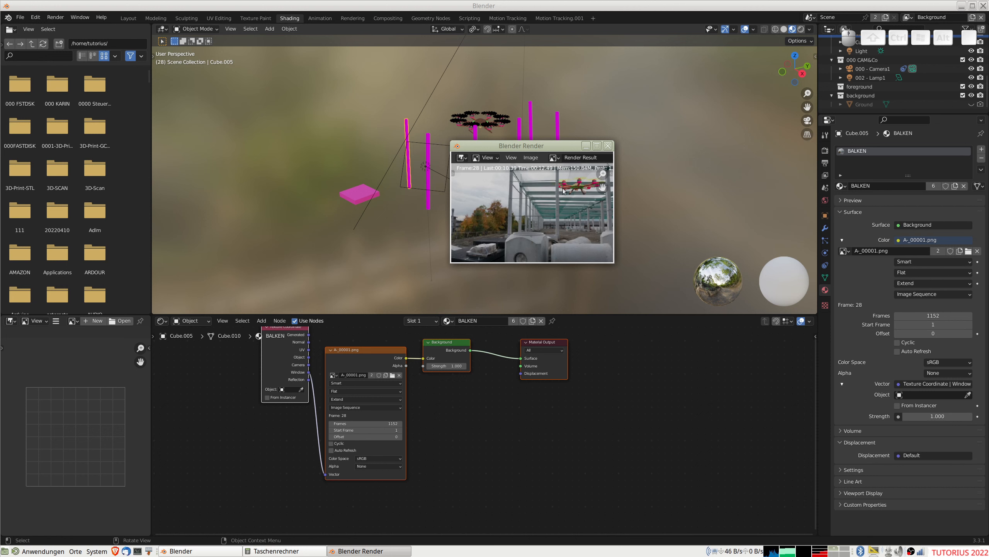
pyautogui.press('Escape')
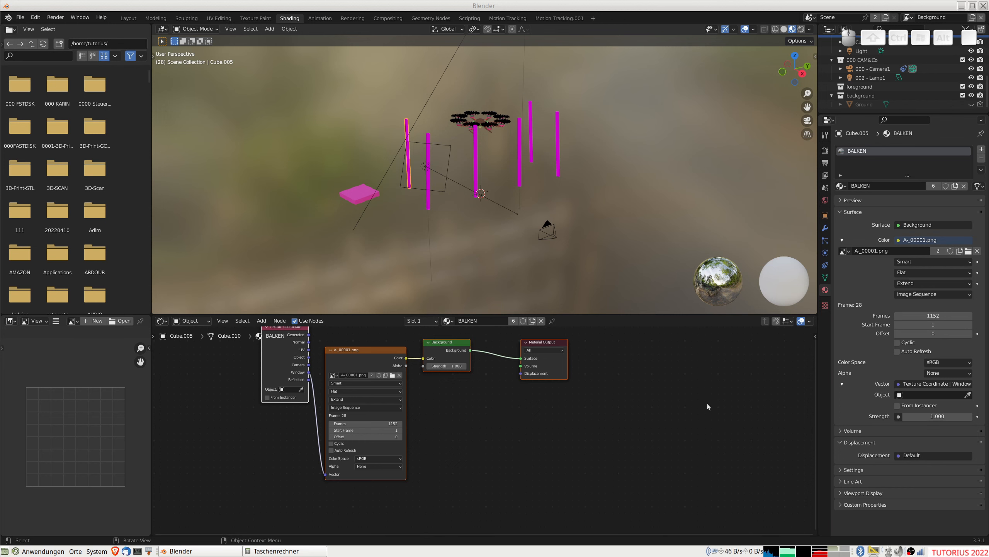
# Return to the Layout workspace and bring the pillars, the drone and the full camera frame into view
pyautogui.click(129, 18)
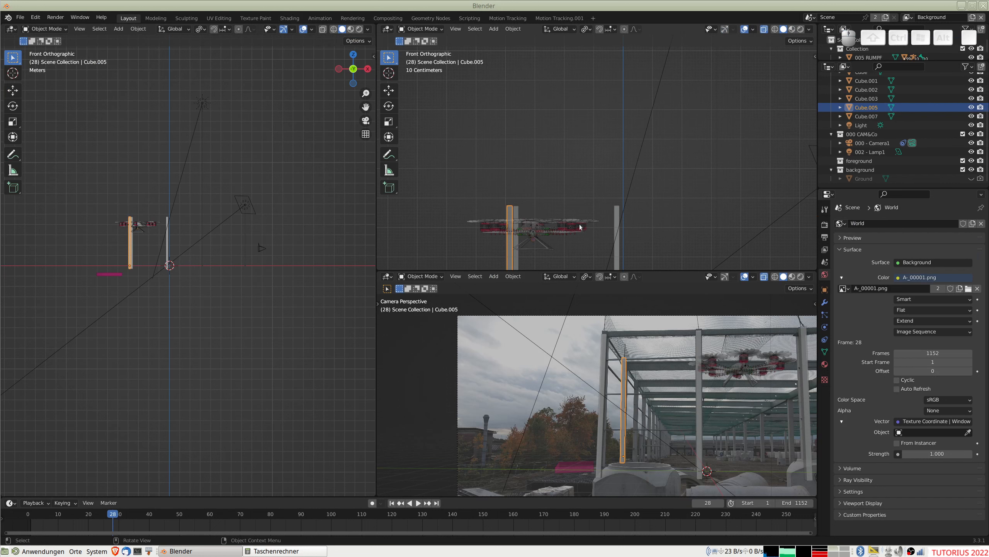
pyautogui.scroll(-4, 574, 233)
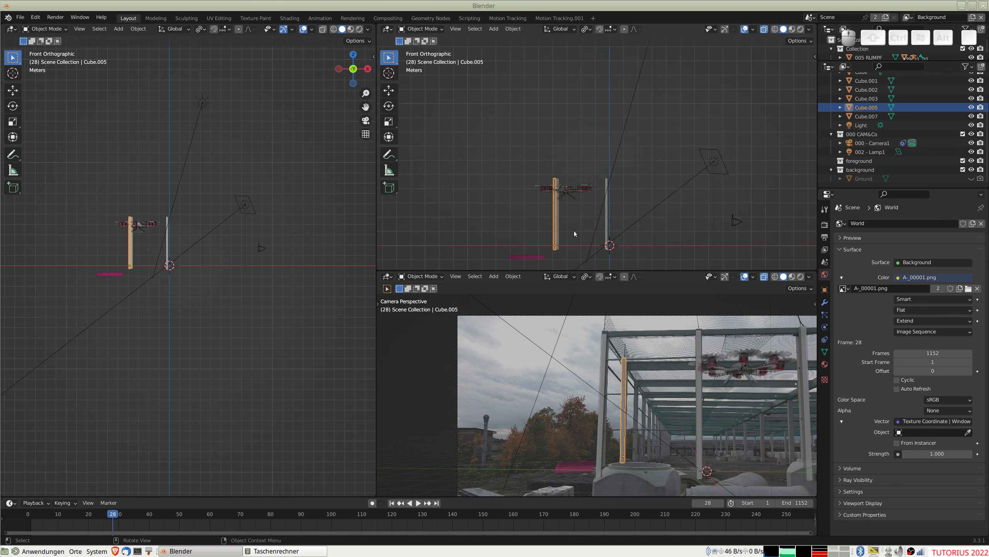
pyautogui.scroll(-3, 680, 388)
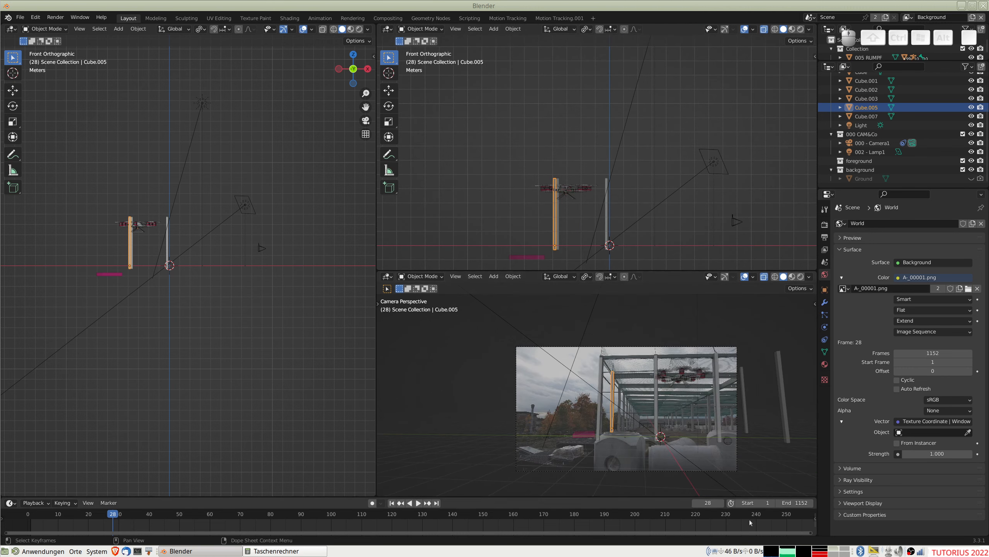